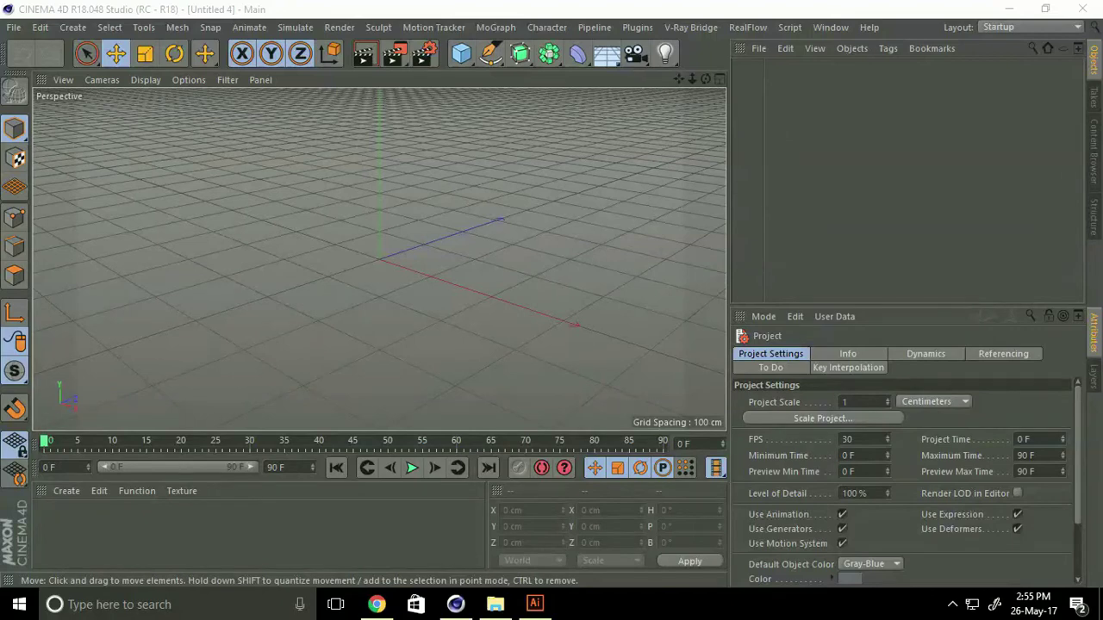
Step: Add a plane sized 1000 × 550 cm with a single width segment
click(465, 59)
click(602, 106)
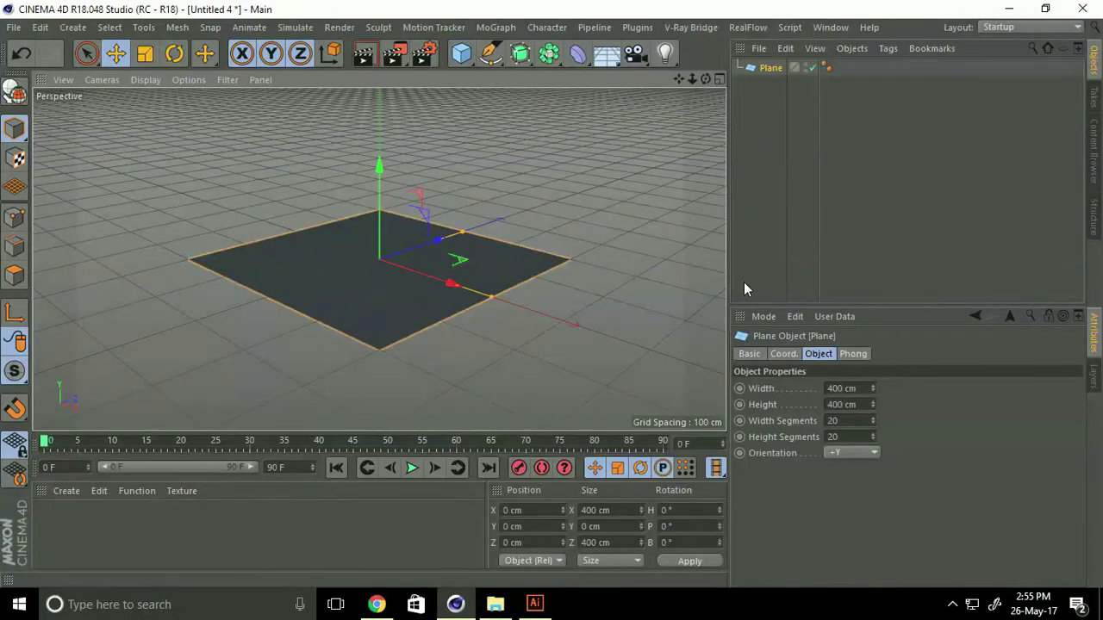
click(850, 388)
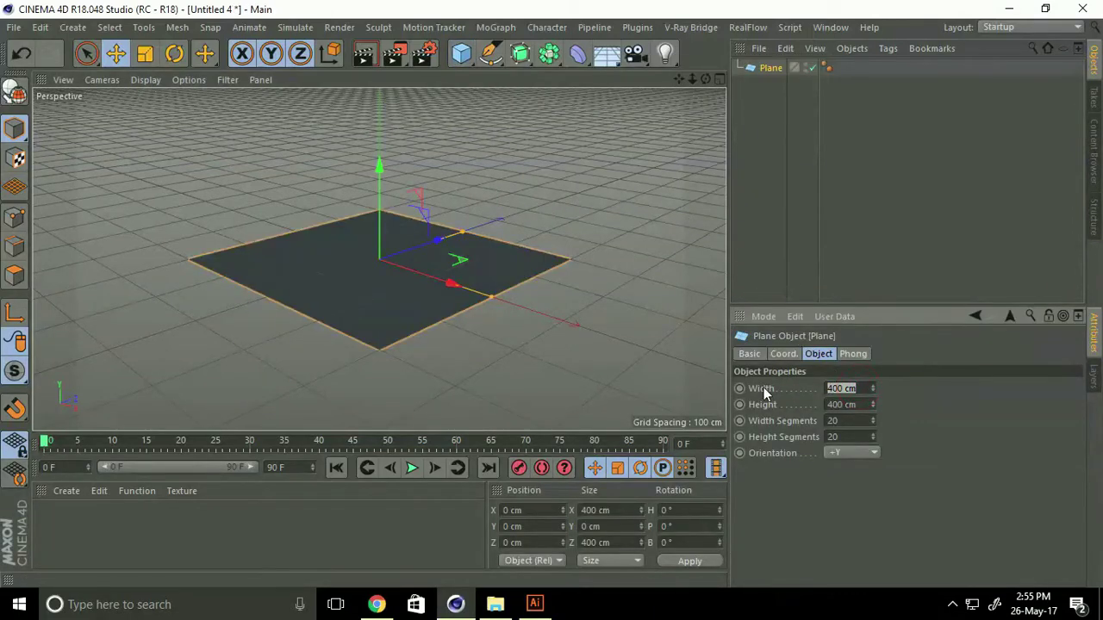
text(1000)
key(Tab)
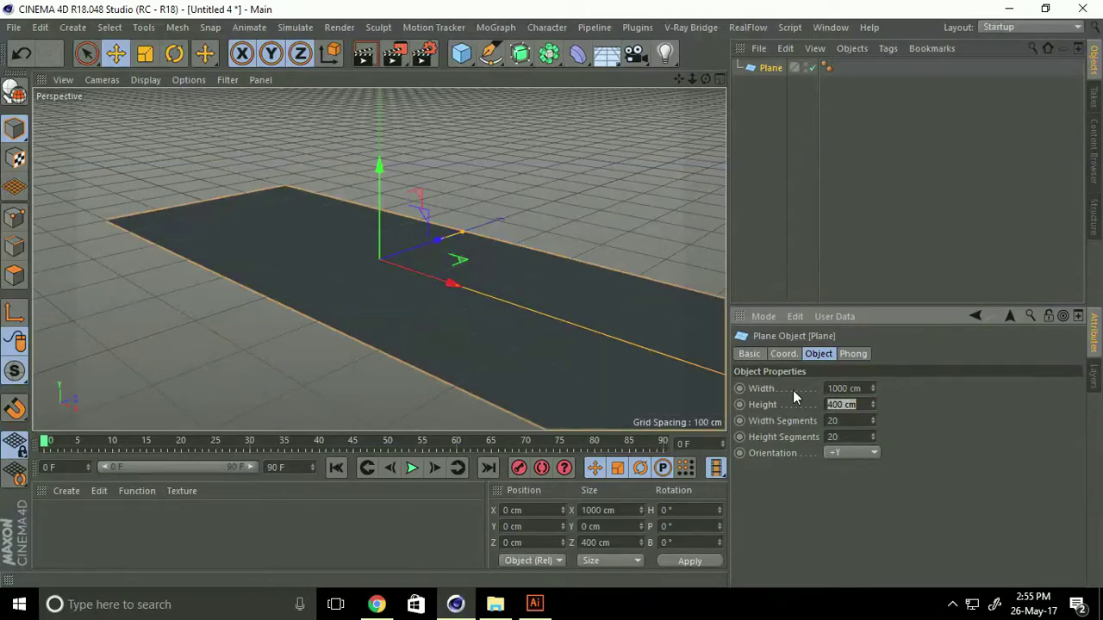
text(550)
key(Tab)
text(1)
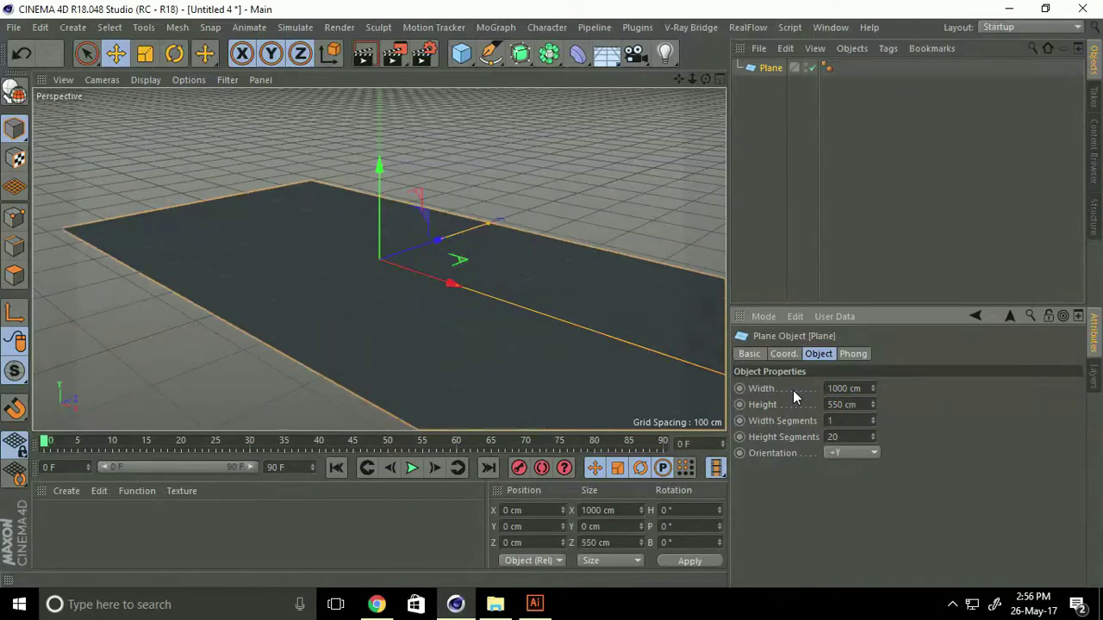
key(Tab)
Step: Set the plane's orientation to -Z so it stands upright
click(840, 453)
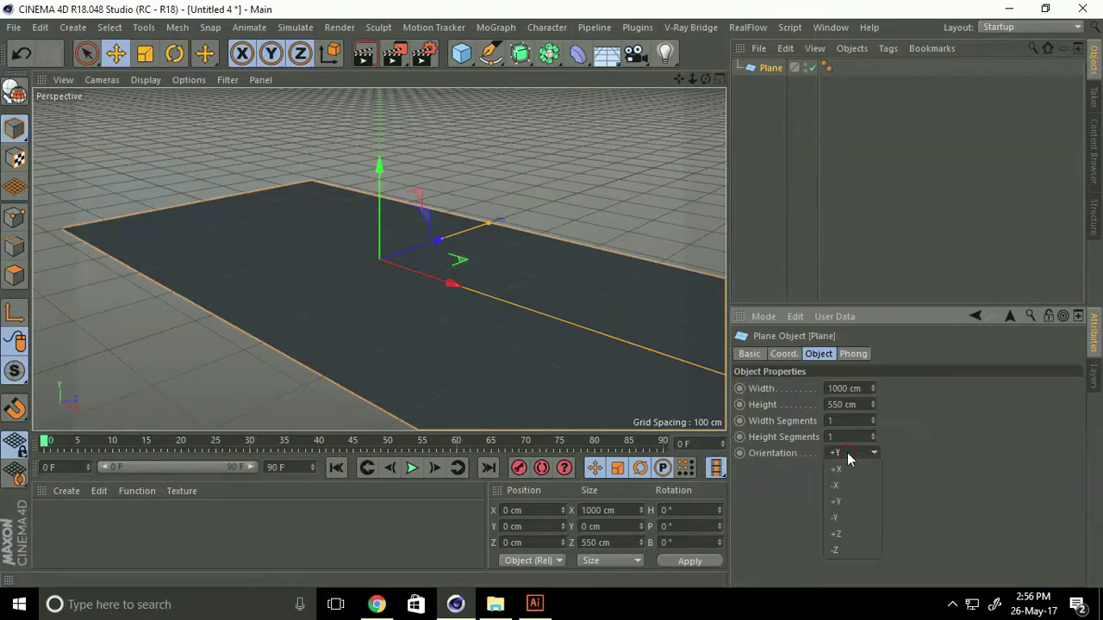
click(841, 549)
mouse_move(447, 309)
alt+mouse_down()
mouse_move(603, 298)
mouse_move(529, 272)
mouse_move(460, 335)
alt+mouse_up()
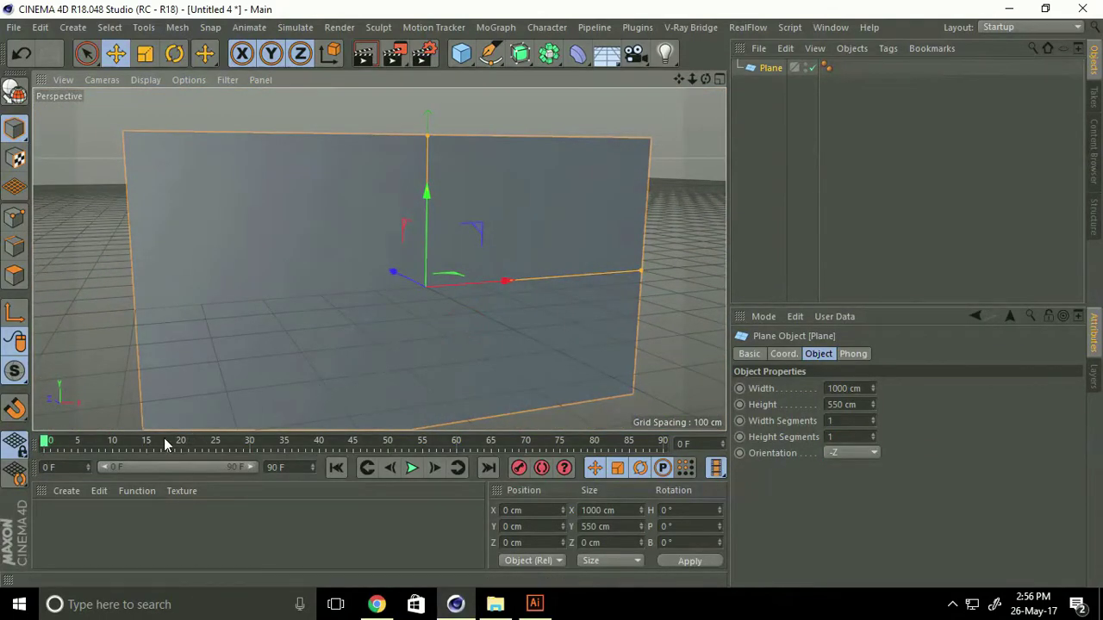
click(66, 491)
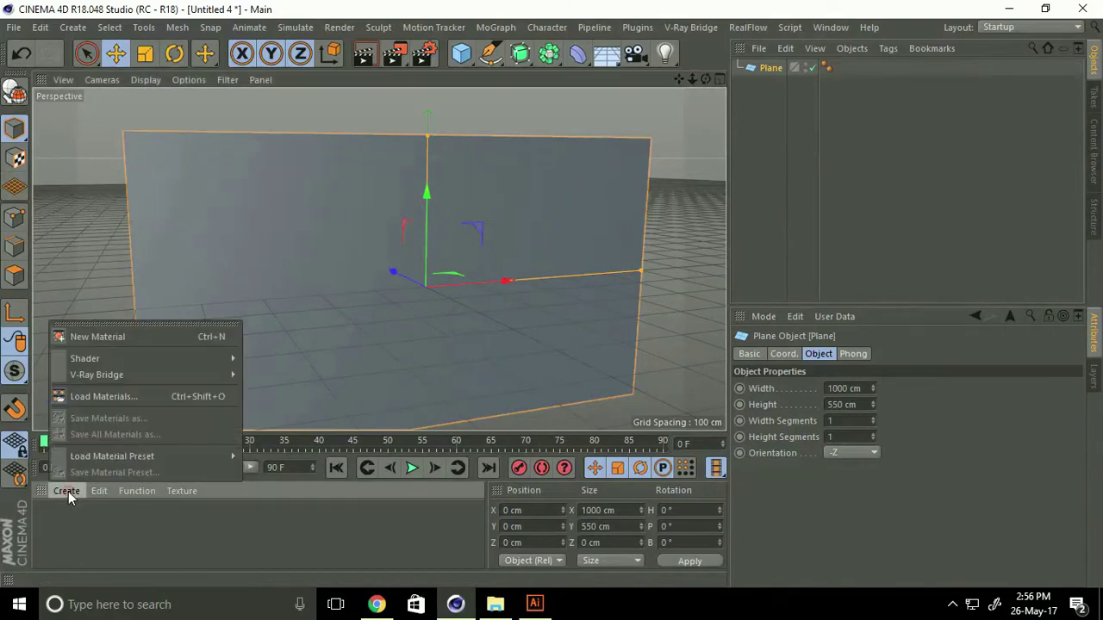
Step: Create a new default material, Mat, and select the scratched texture image in the batman folder
click(90, 336)
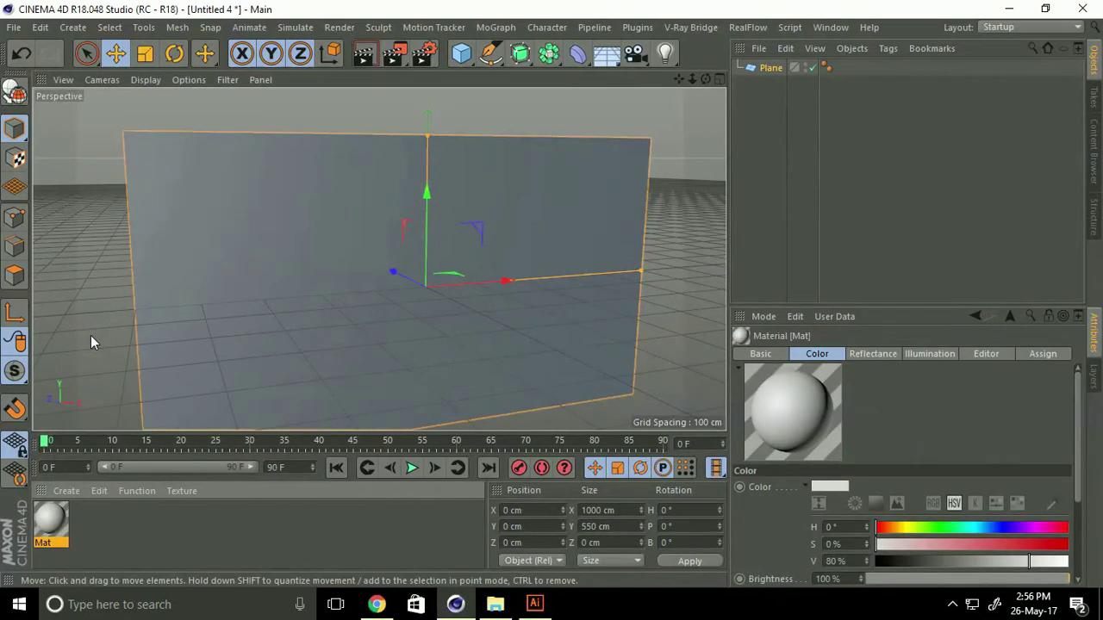
click(495, 604)
click(210, 221)
Step: Preview the scratched and hexagon-grid textures in Photo Viewer, then open batman.ai in Illustrator
double_click(210, 222)
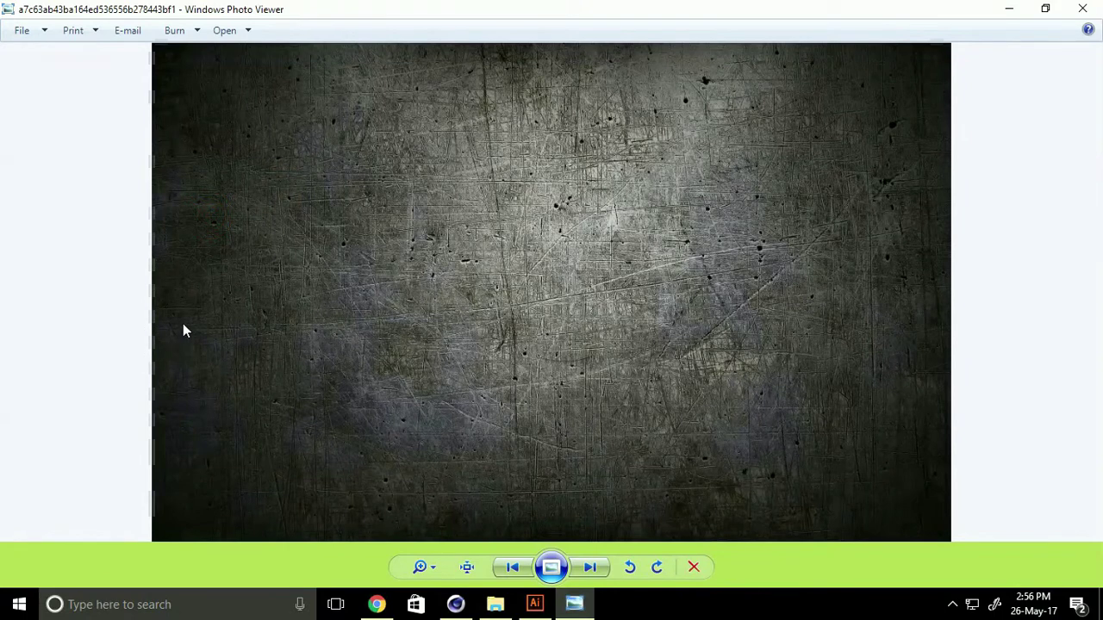
click(589, 567)
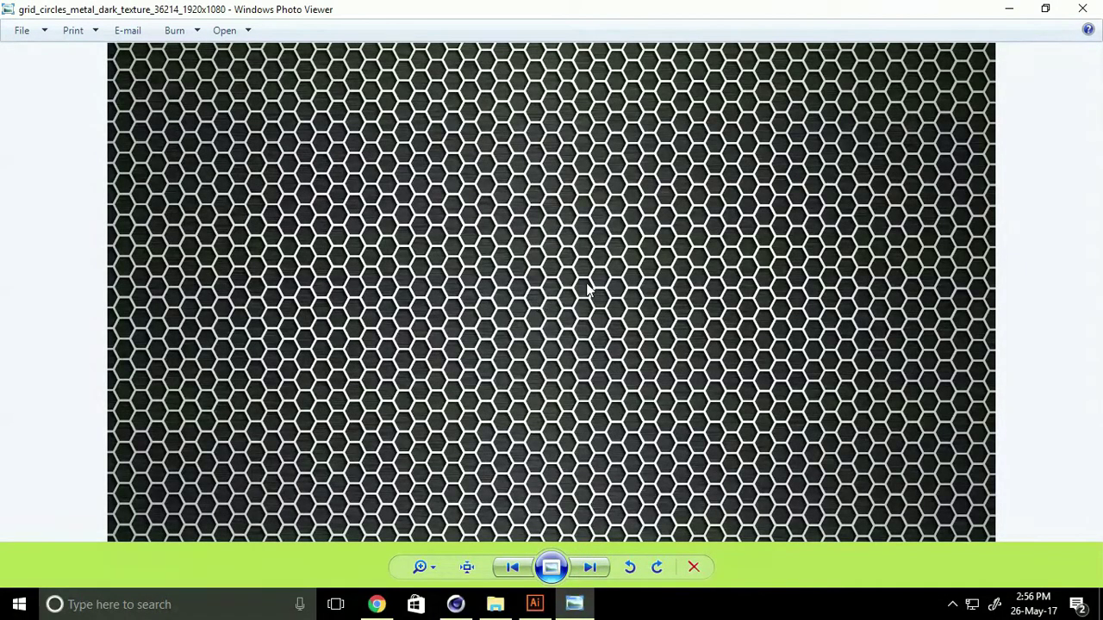
click(1082, 9)
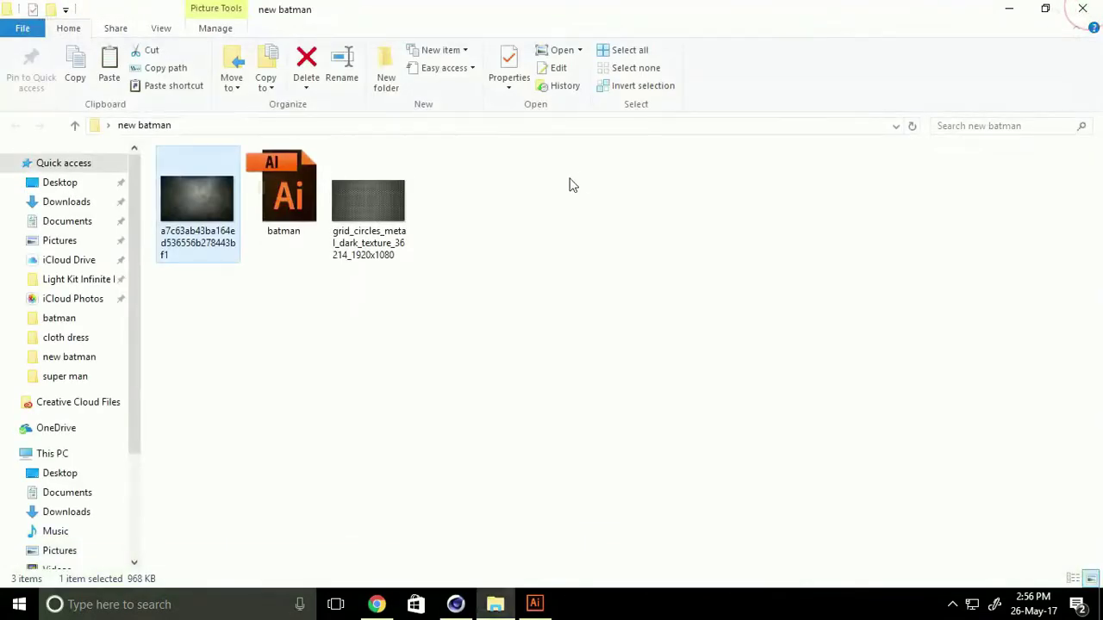
double_click(309, 178)
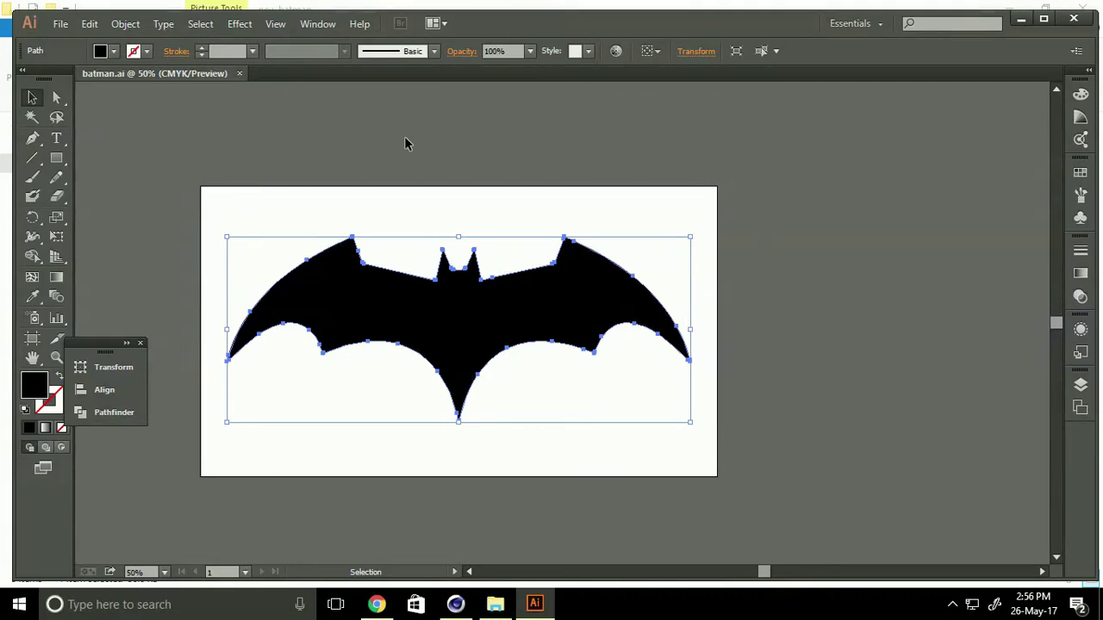
Step: Load the grid_circles_metal_dark texture into Mat's Color channel without copying the image
click(455, 604)
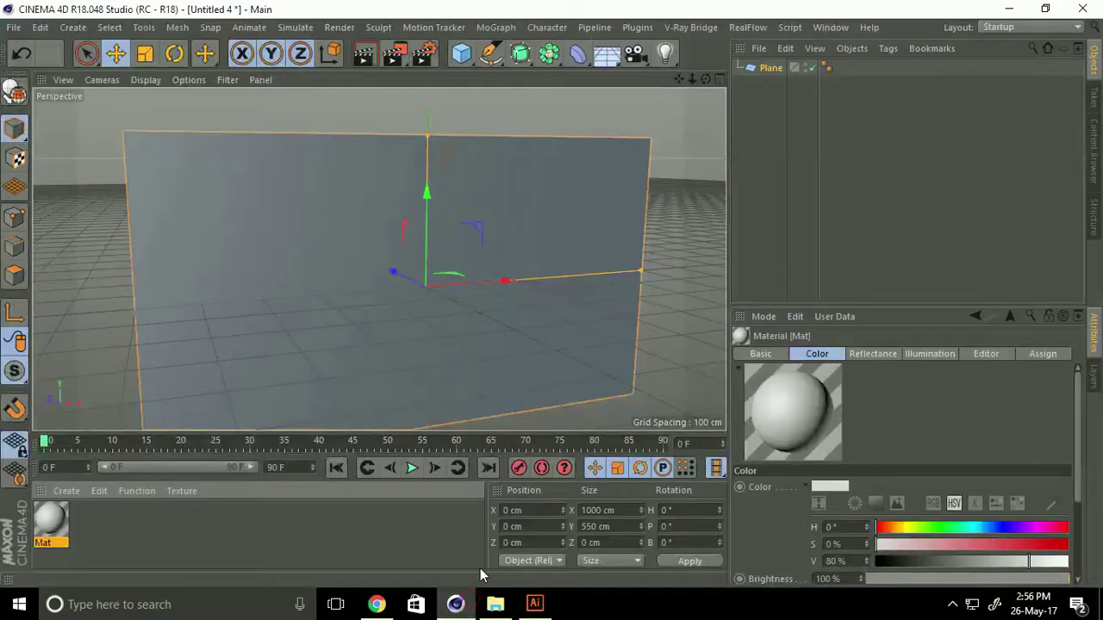
double_click(49, 512)
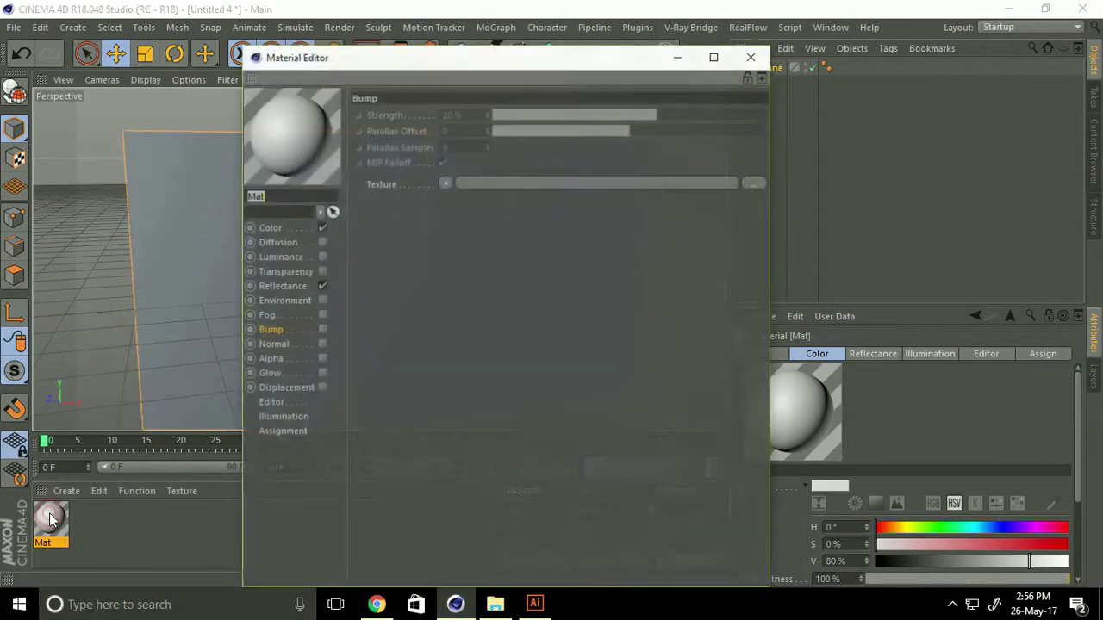
click(269, 228)
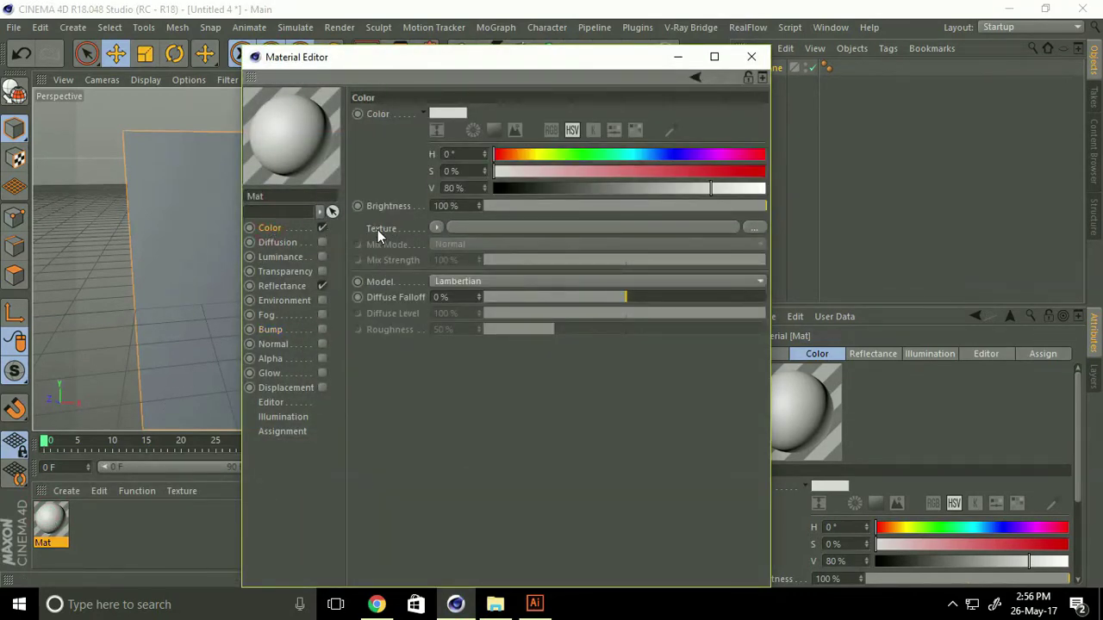
click(752, 227)
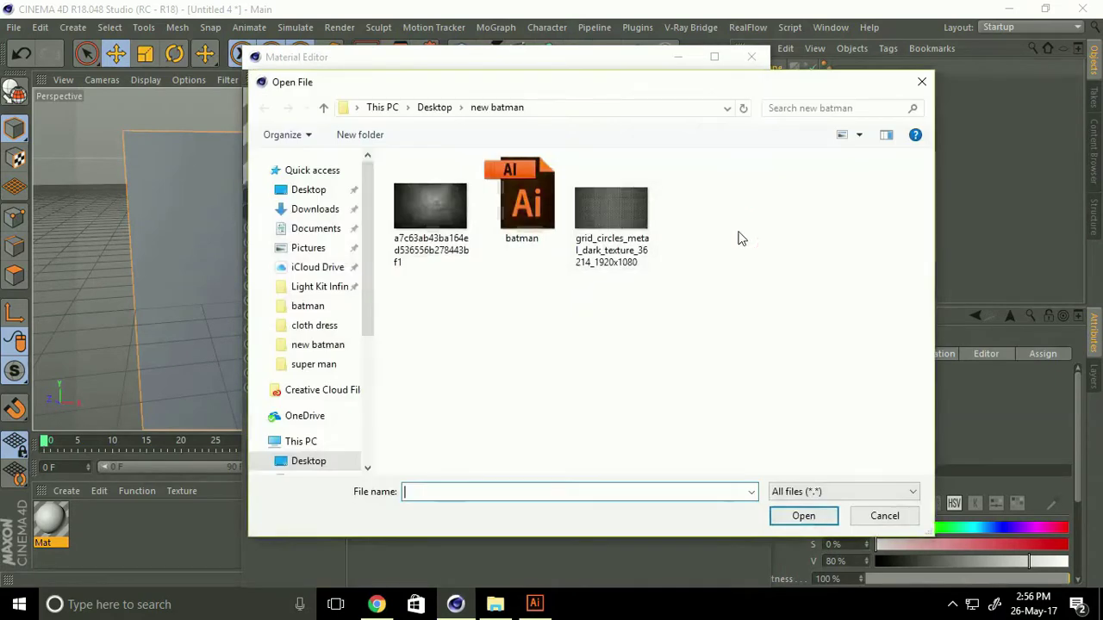
click(606, 205)
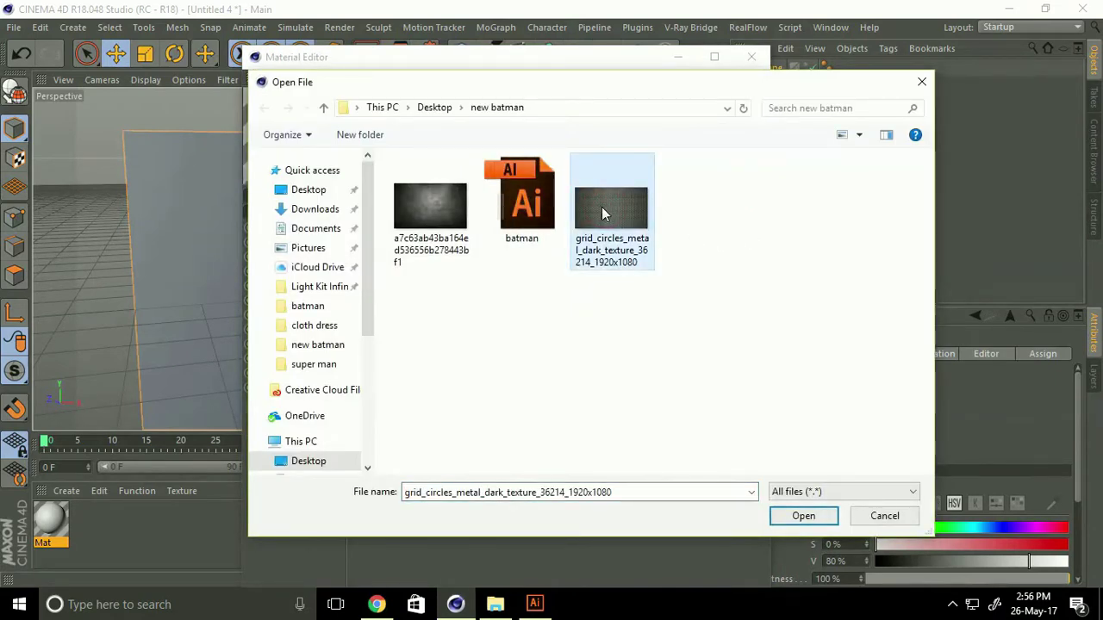
click(783, 516)
click(645, 361)
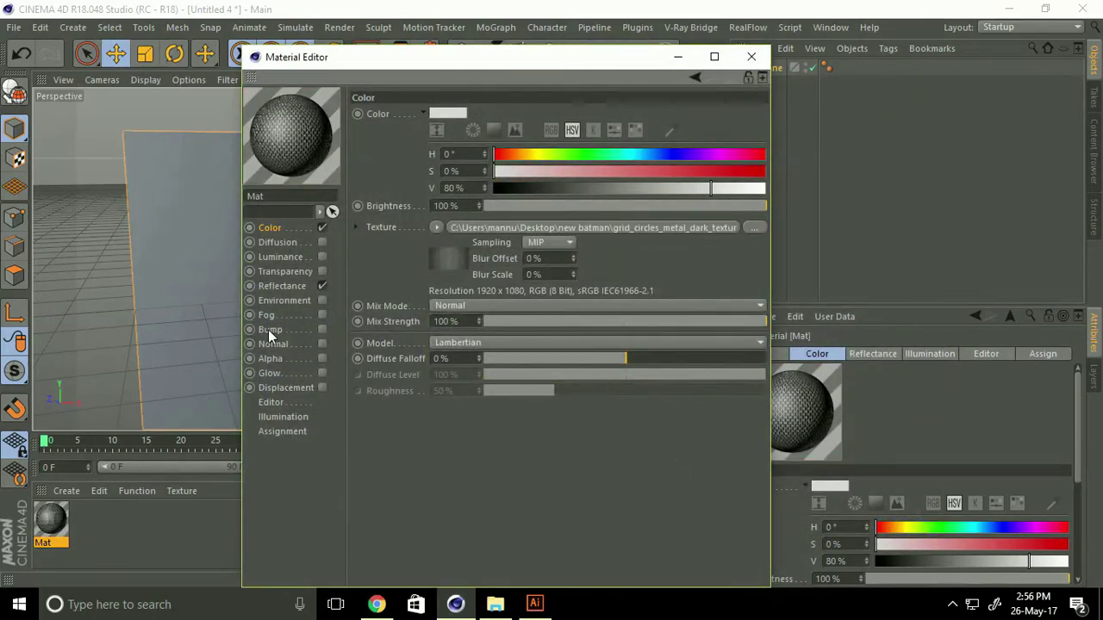
Step: Enable Bump on Mat with the same grid_circles texture and close the Material Editor
click(320, 329)
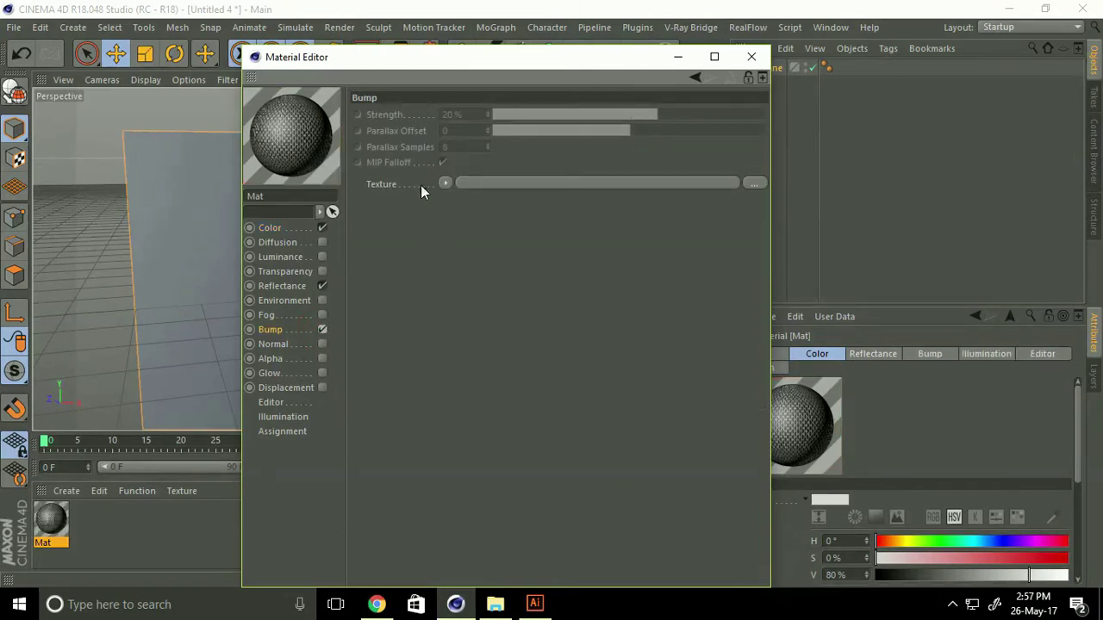
click(754, 183)
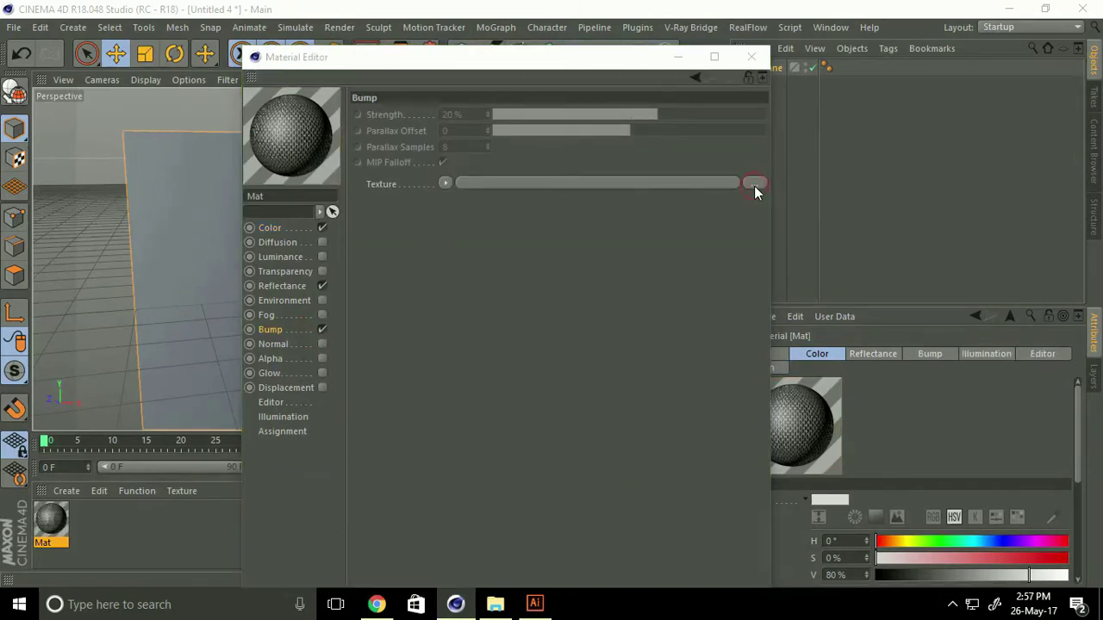
click(629, 222)
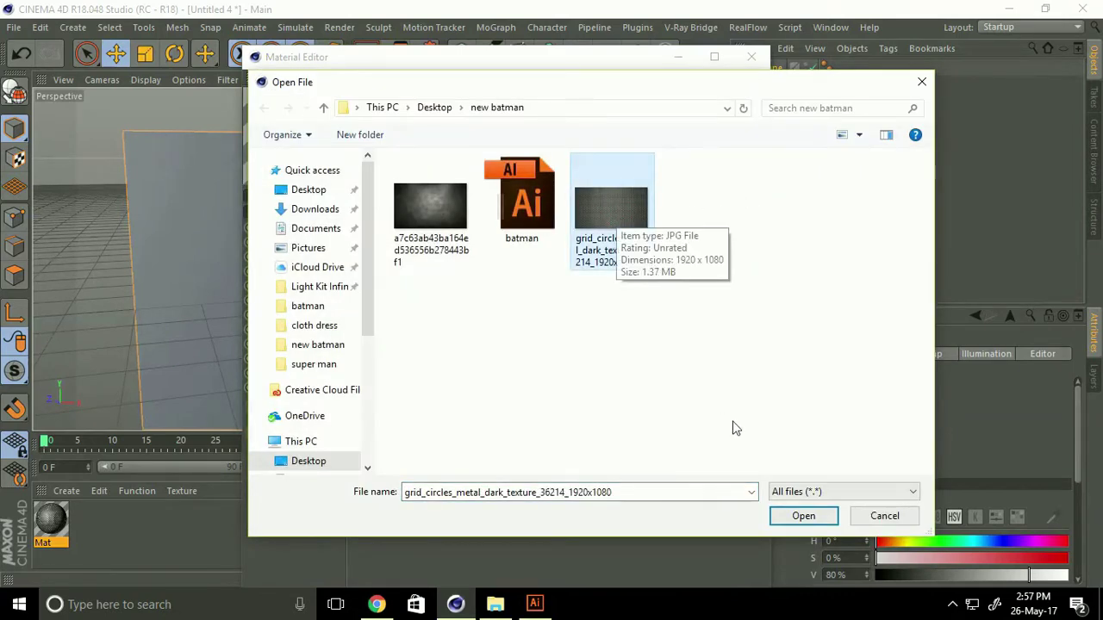
click(806, 517)
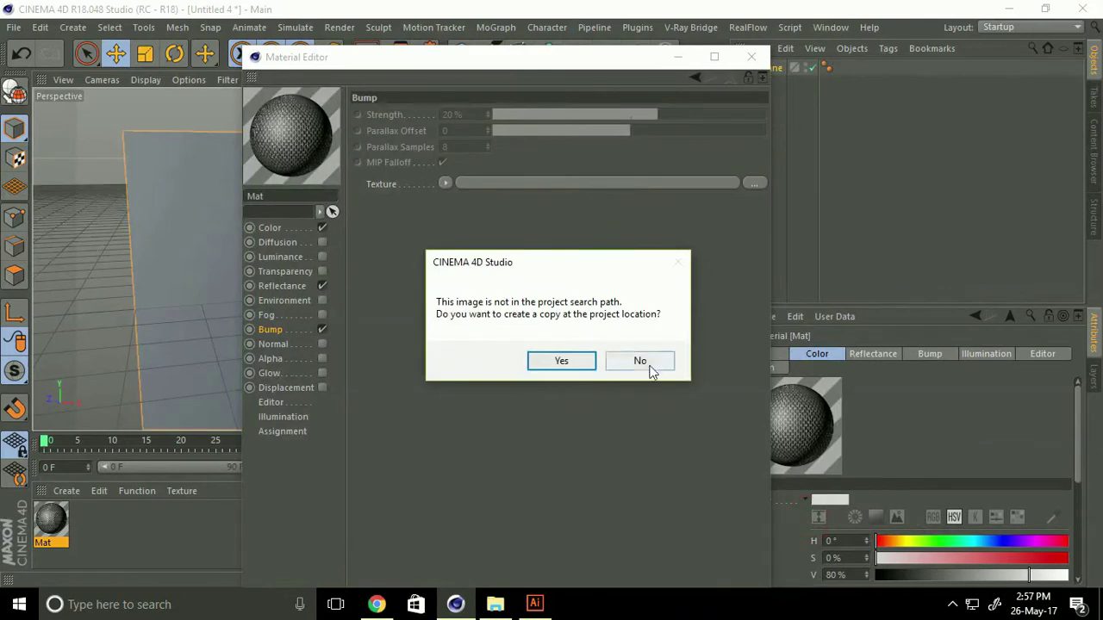
click(648, 363)
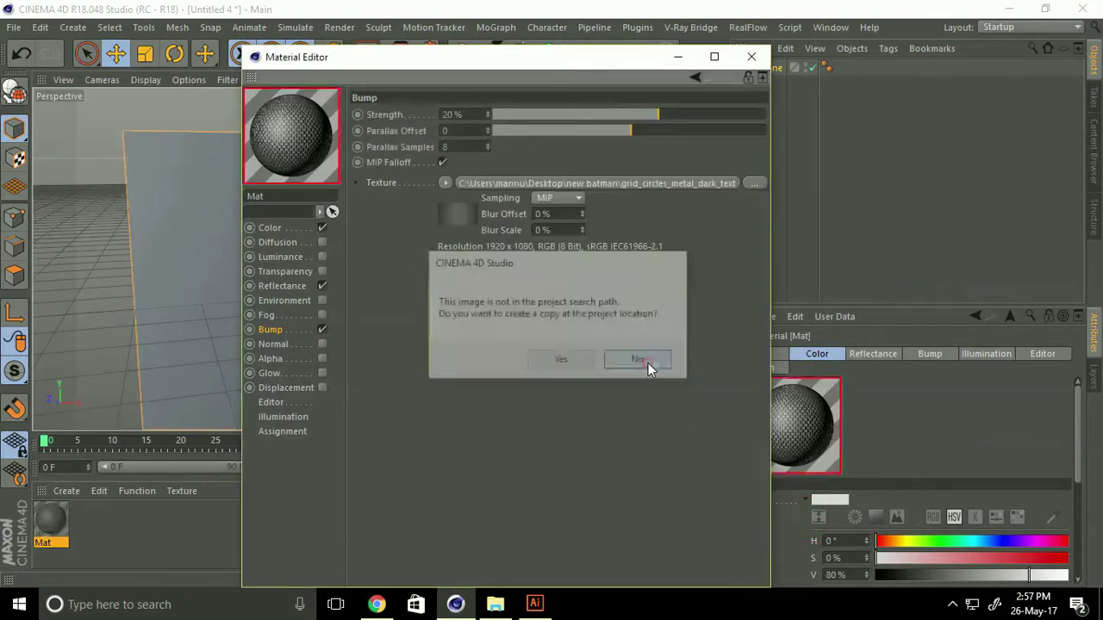
click(752, 57)
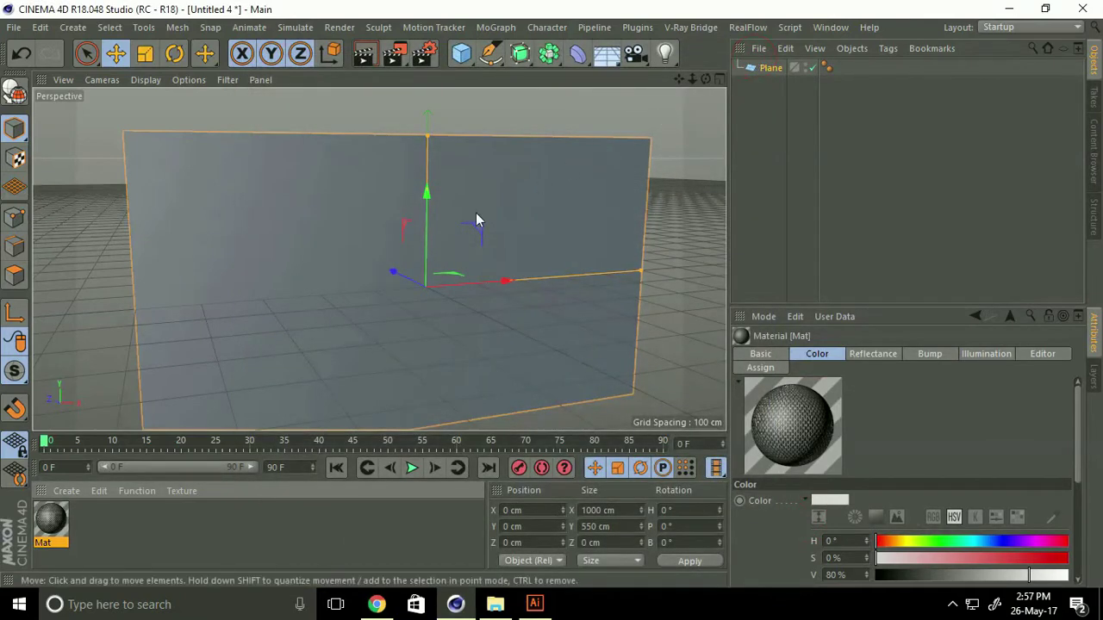
Step: Apply Mat to the plane and fit its texture tag to the object
drag(52, 536, 181, 337)
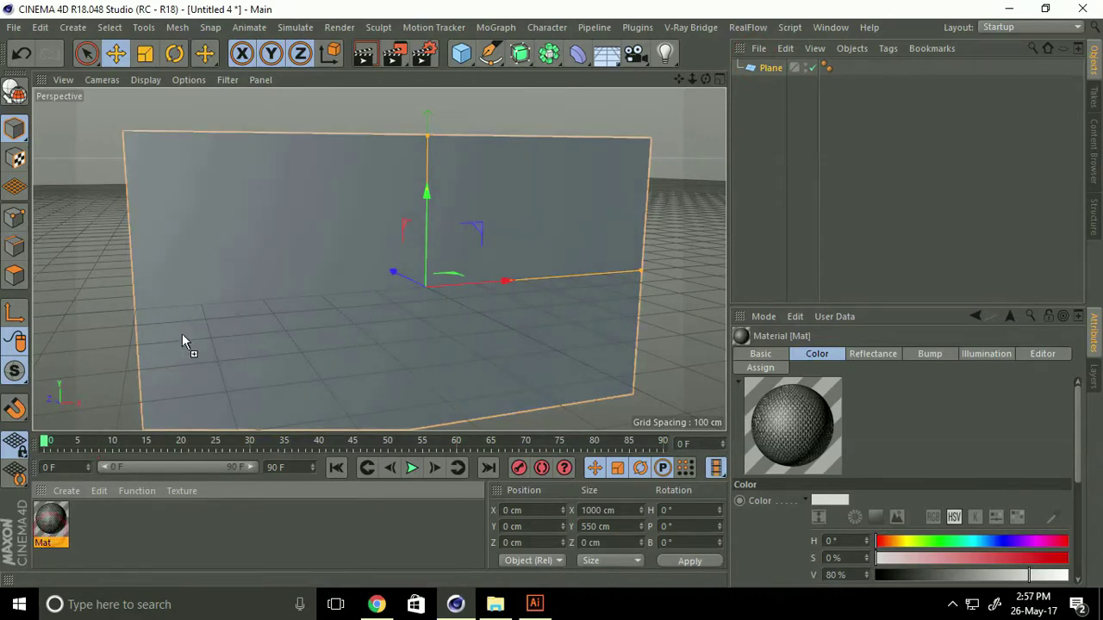
drag(254, 252, 254, 252)
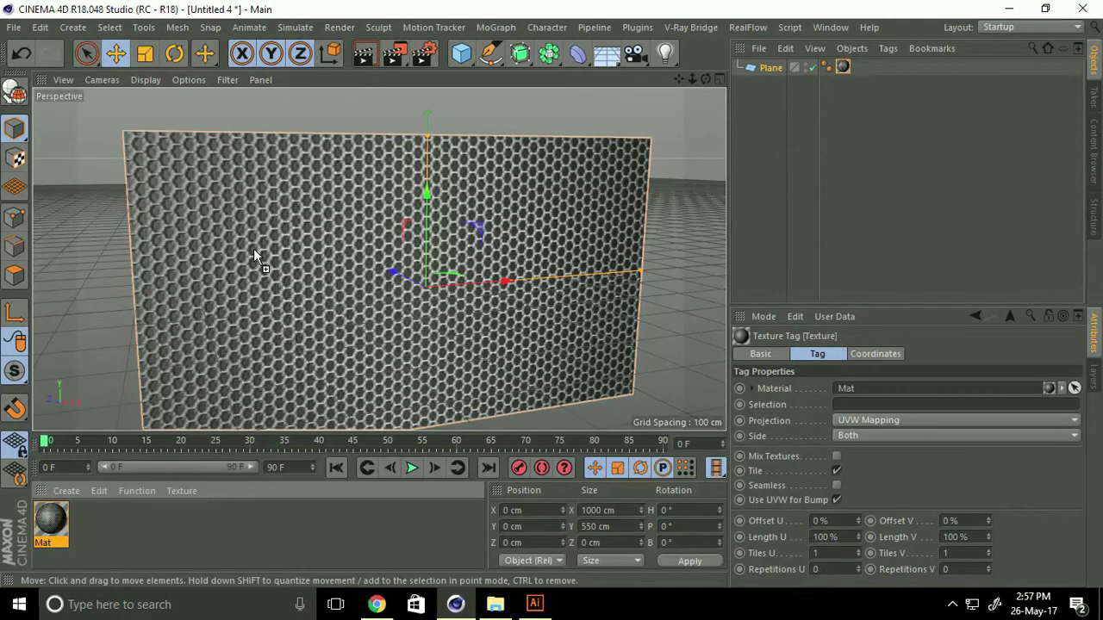
right_click(843, 69)
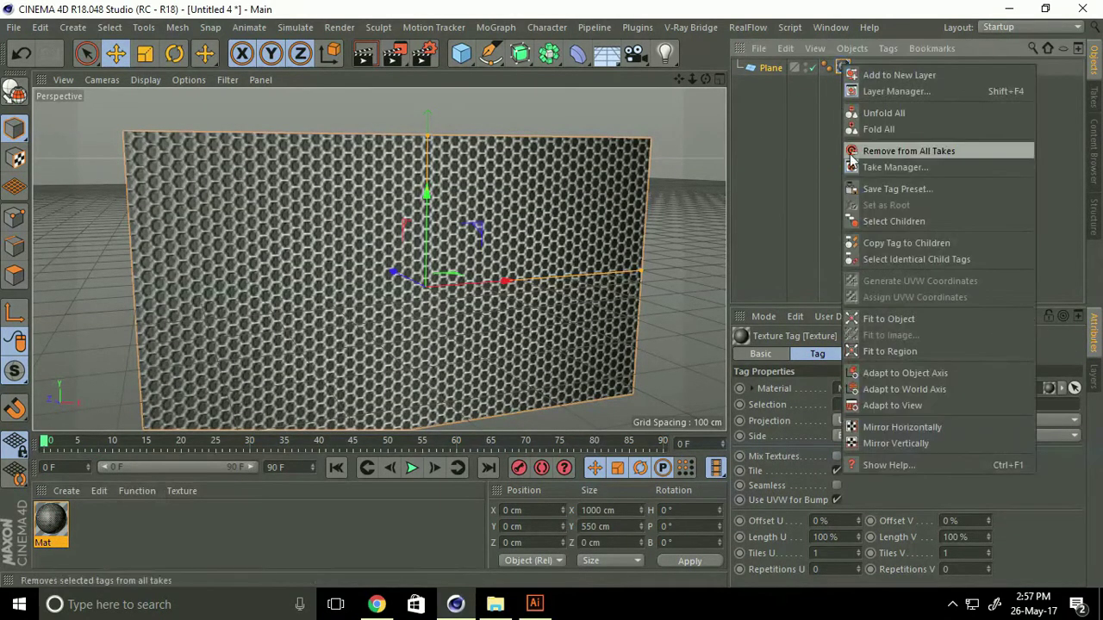
click(878, 316)
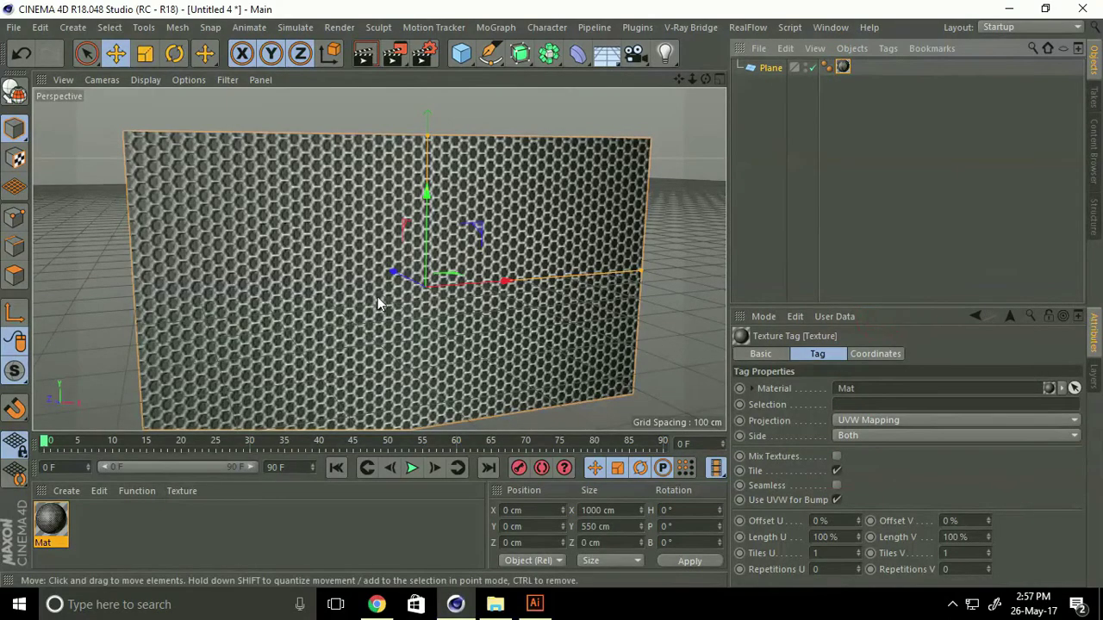
scroll(405, 286, up, 3)
scroll(429, 288, up, 3)
scroll(379, 304, up, 3)
scroll(350, 292, down, 2)
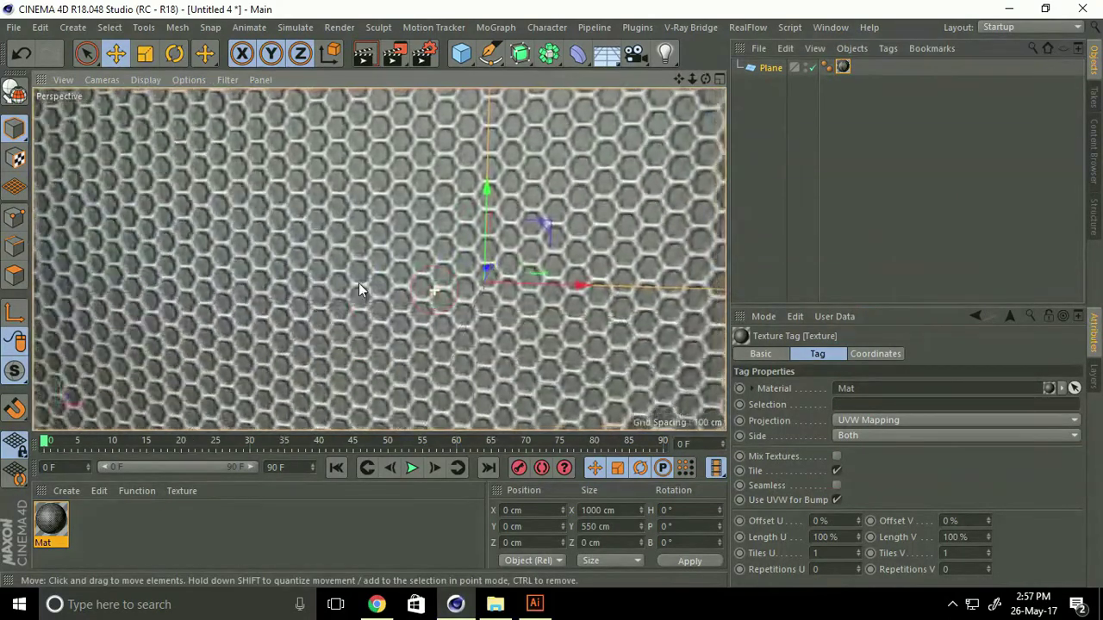
scroll(388, 275, down, 2)
scroll(401, 270, down, 2)
scroll(357, 269, down, 3)
scroll(333, 273, down, 1)
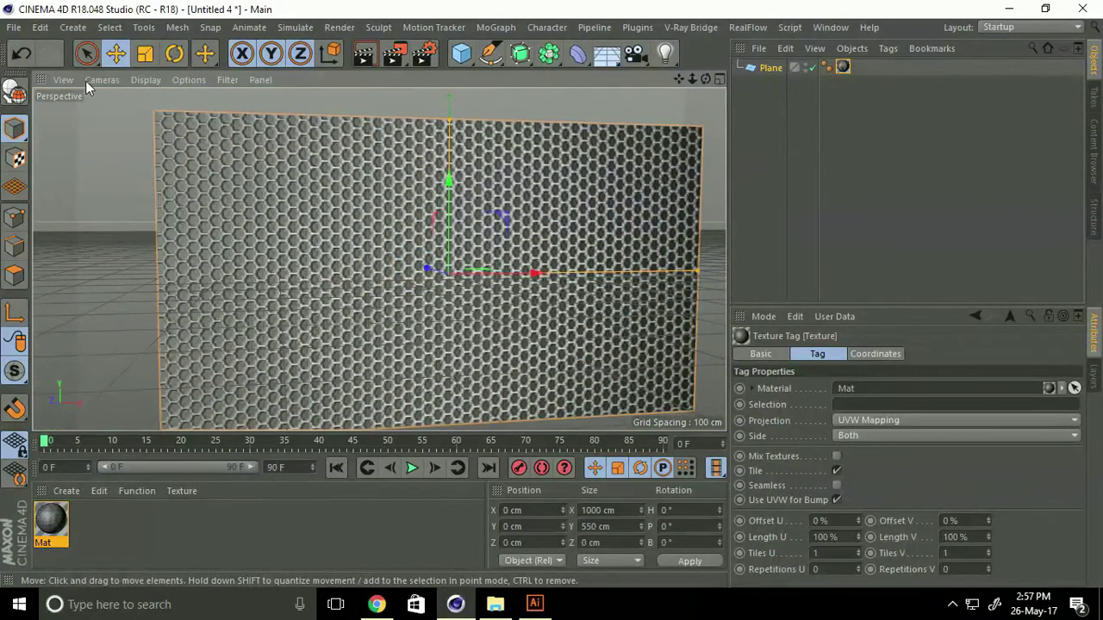
click(17, 28)
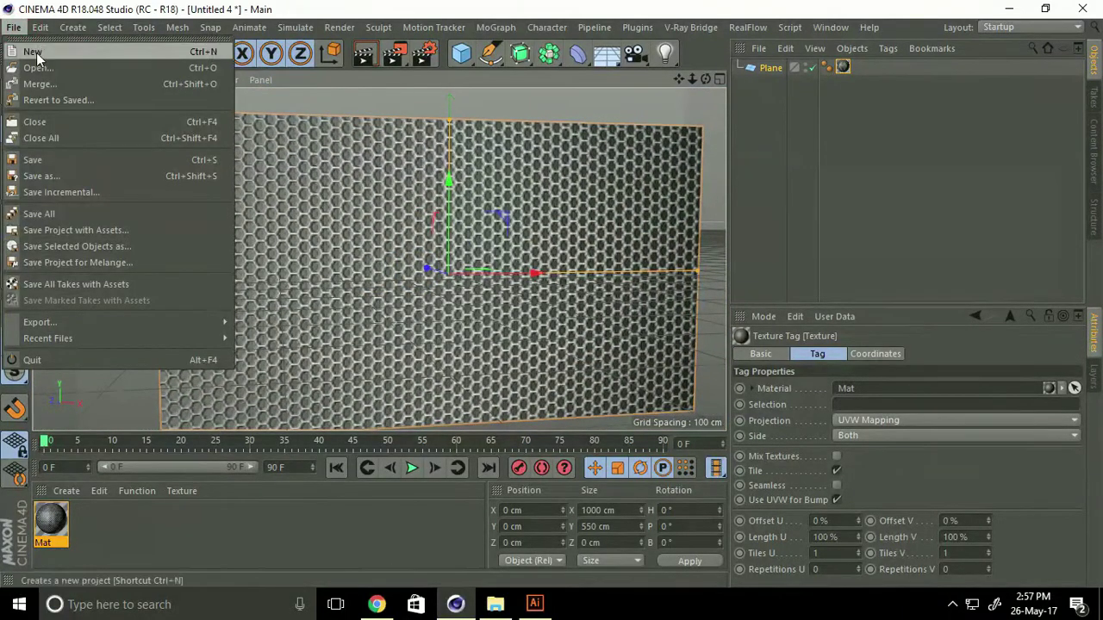
Step: Merge batman.ai into the scene, accepting the default Illustrator import settings
click(79, 85)
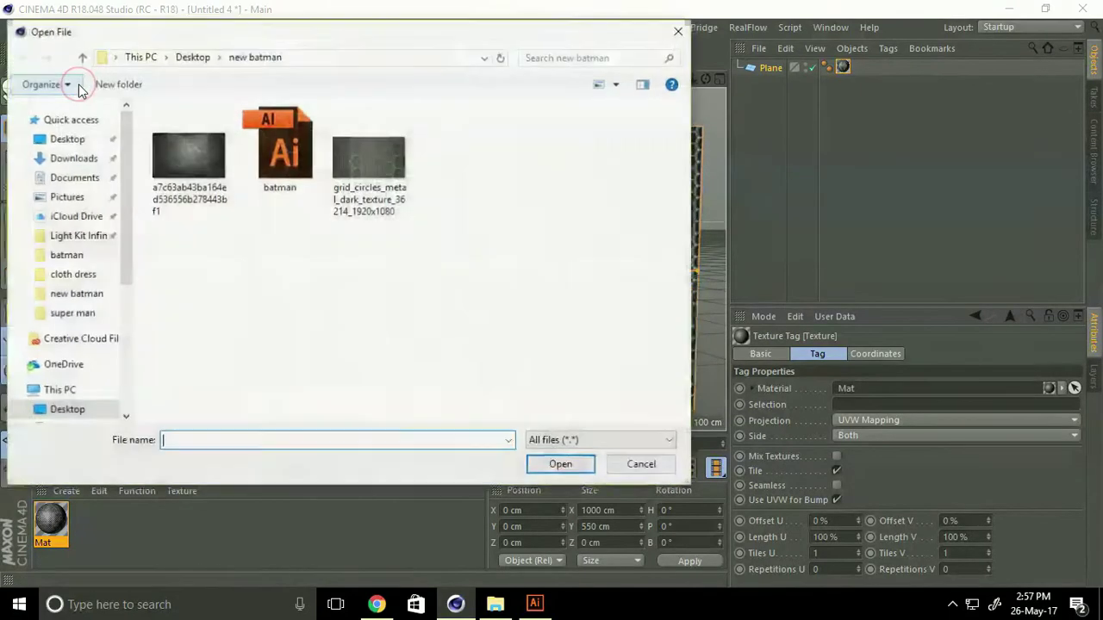
click(289, 163)
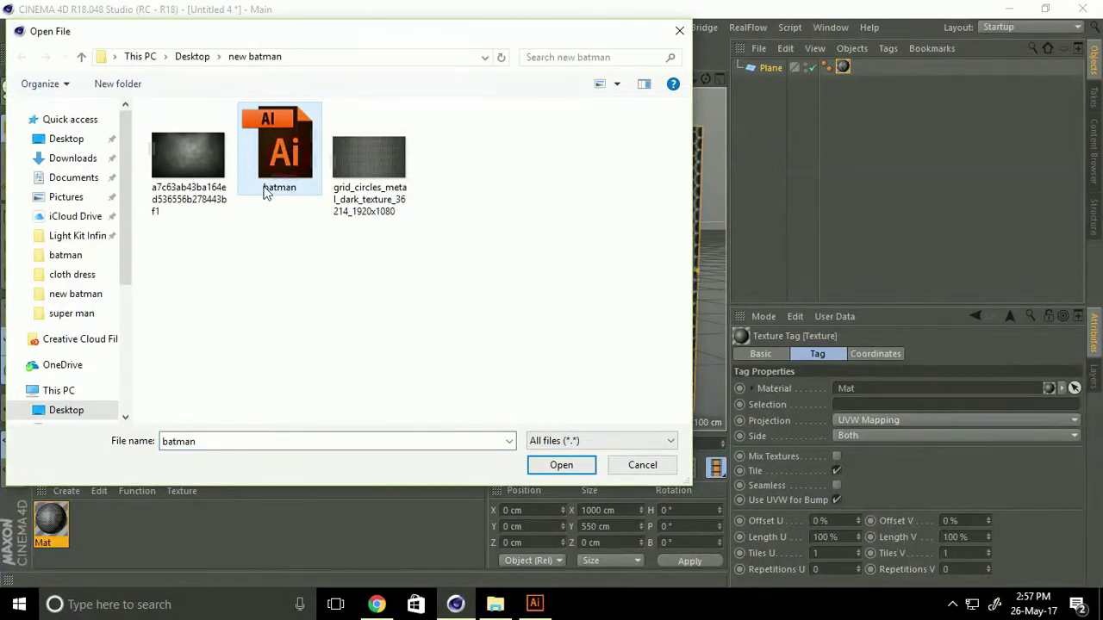
mouse_move(279, 163)
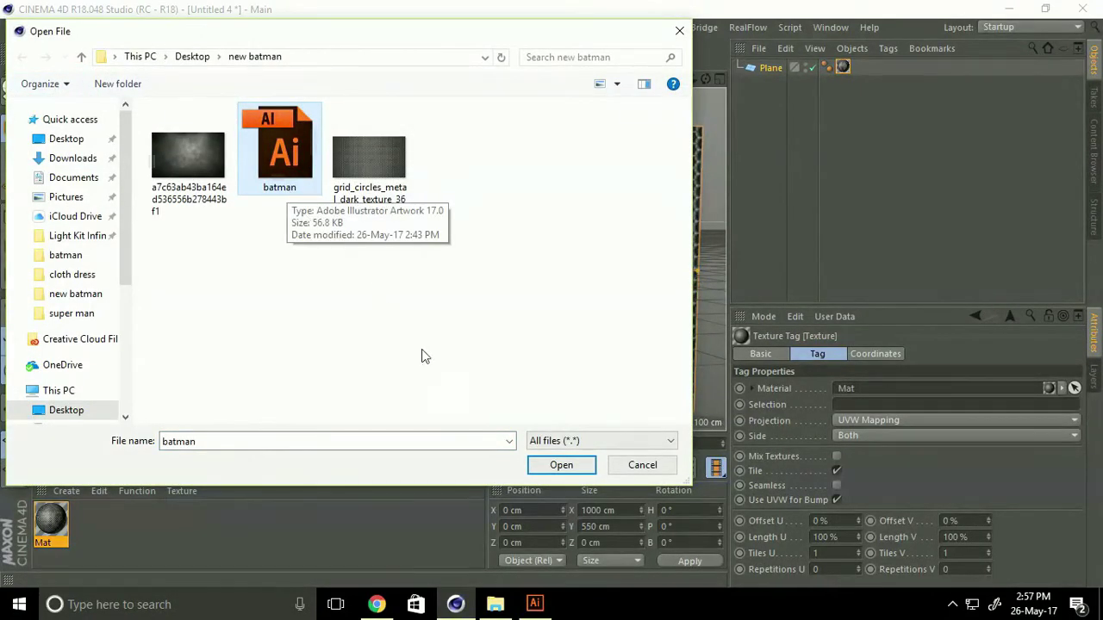
click(554, 466)
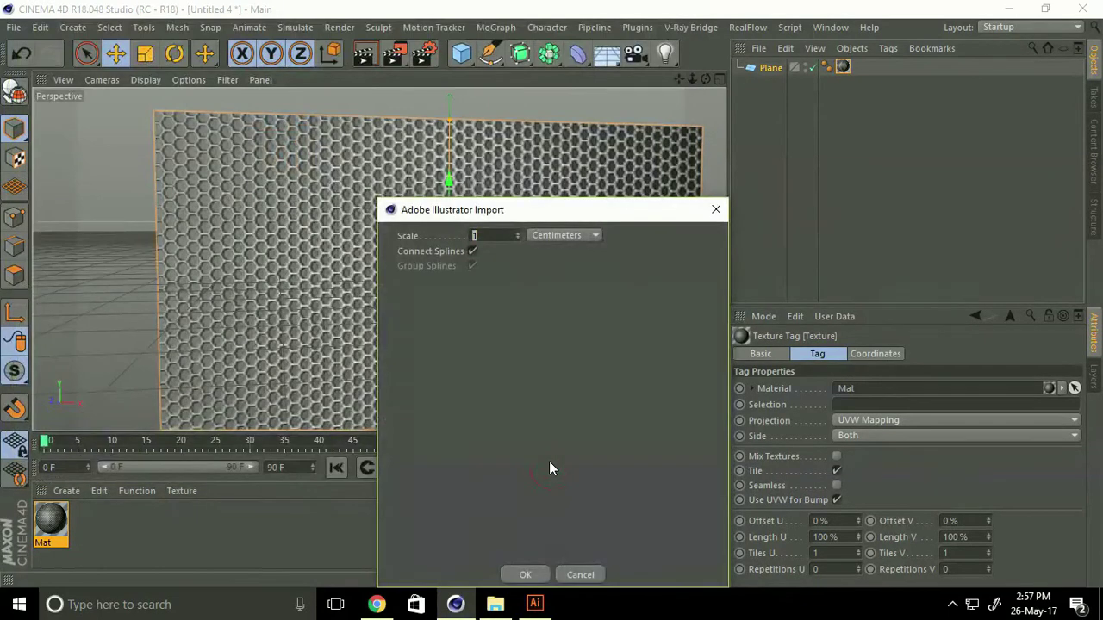
click(525, 574)
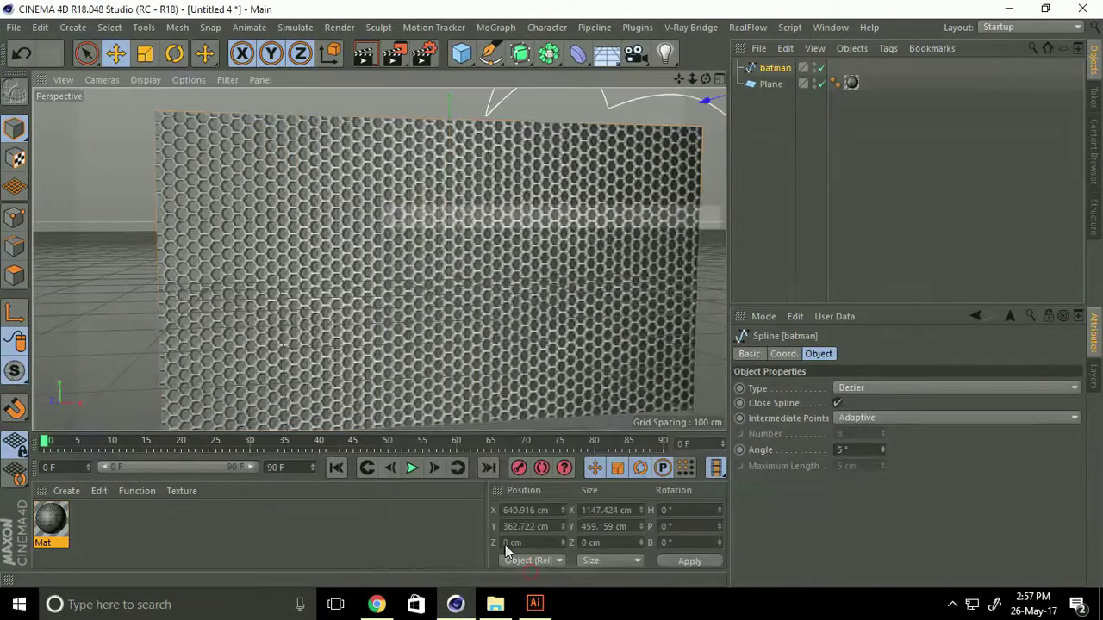
Step: Centre the batman outline at X 0, Y 0 and nudge it along Z
click(555, 510)
text(0)
key(Tab)
text(0)
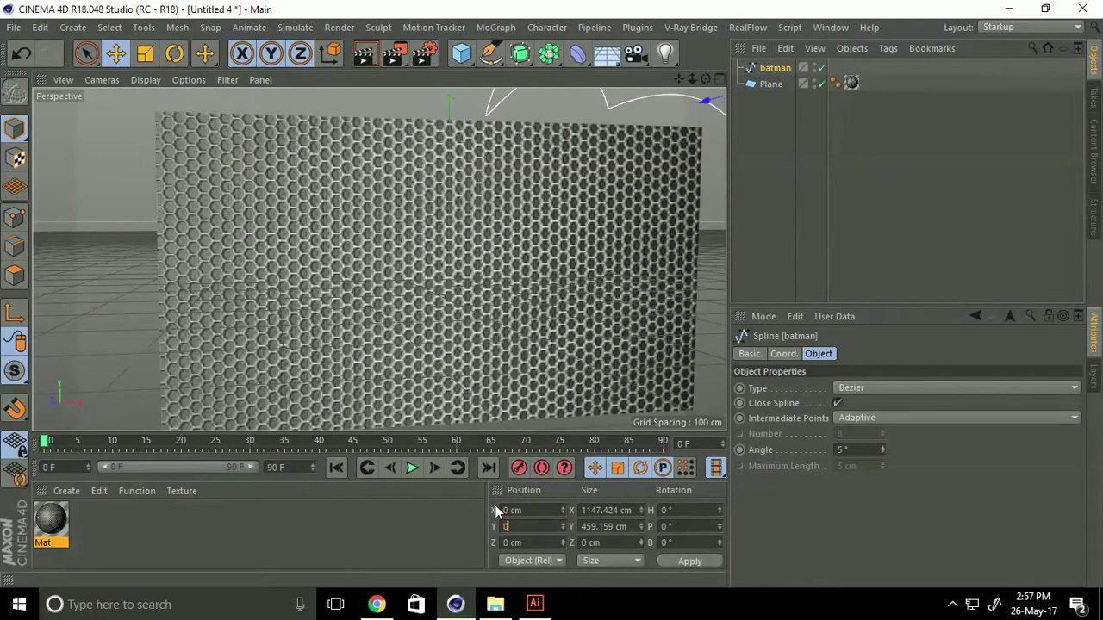
key(Return)
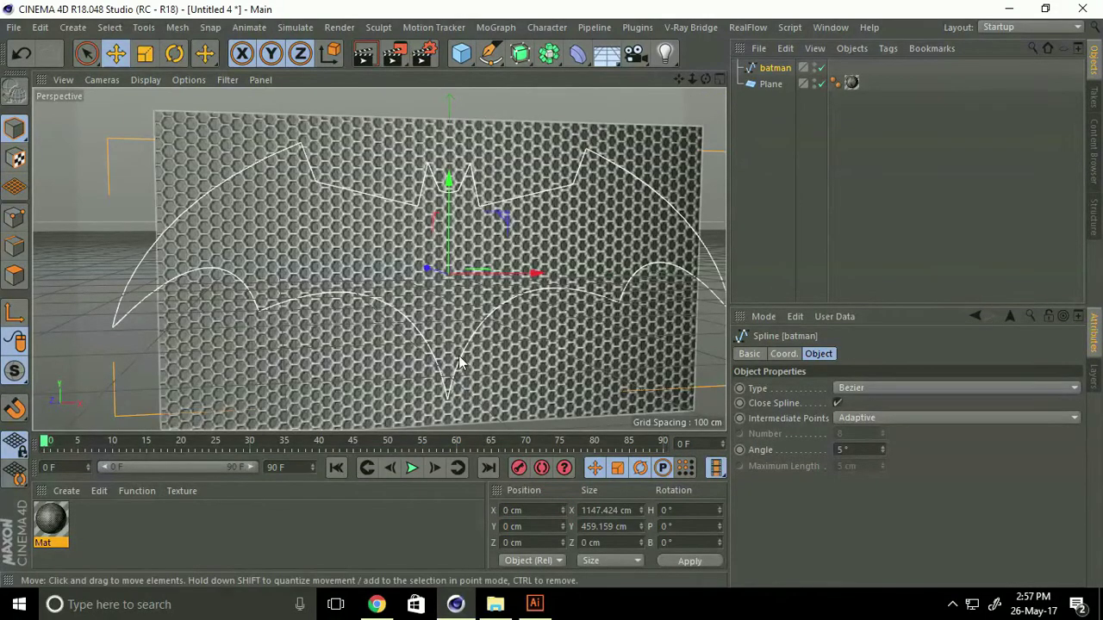
alt+drag(464, 362, 468, 248)
scroll(468, 247, up, 3)
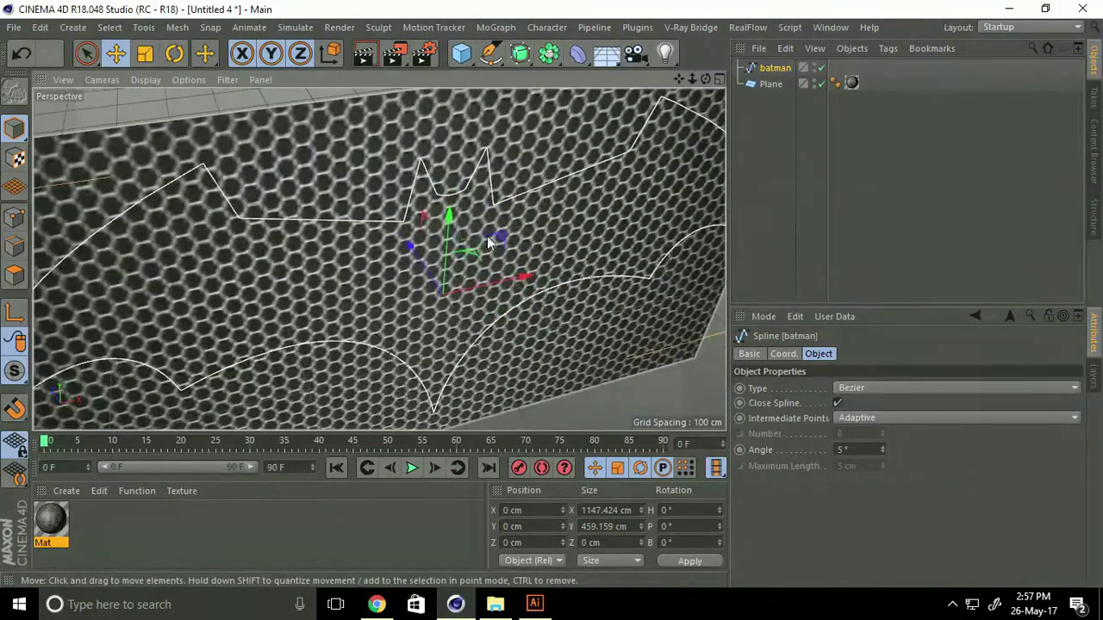
mouse_move(418, 243)
mouse_down()
mouse_move(407, 306)
mouse_move(403, 275)
mouse_up()
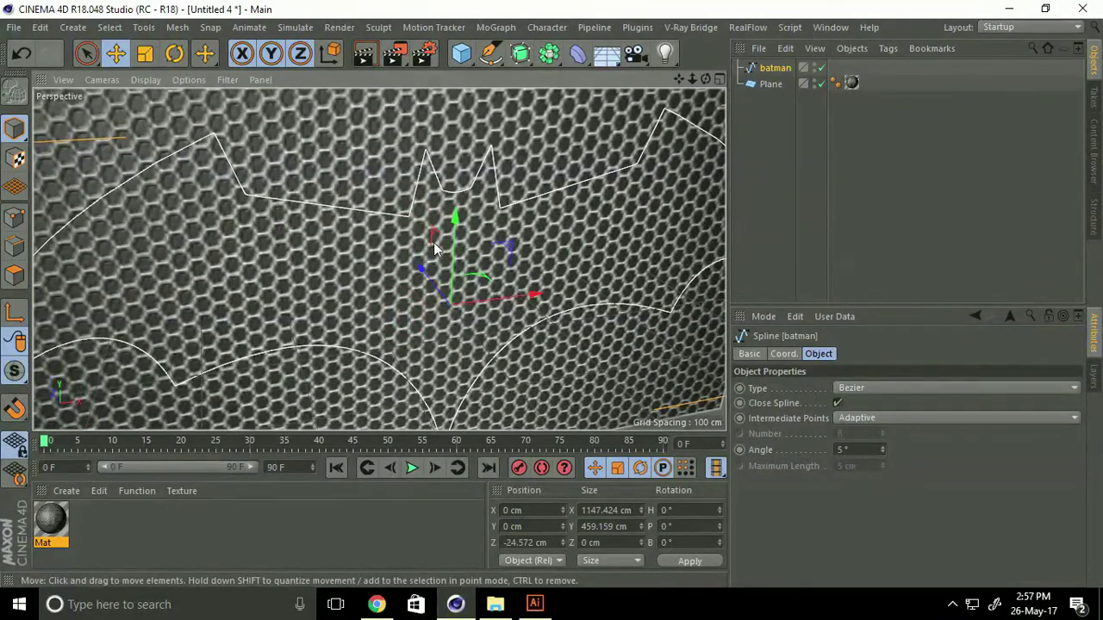
Step: Add an Extrude generator and place the batman spline inside it
click(520, 54)
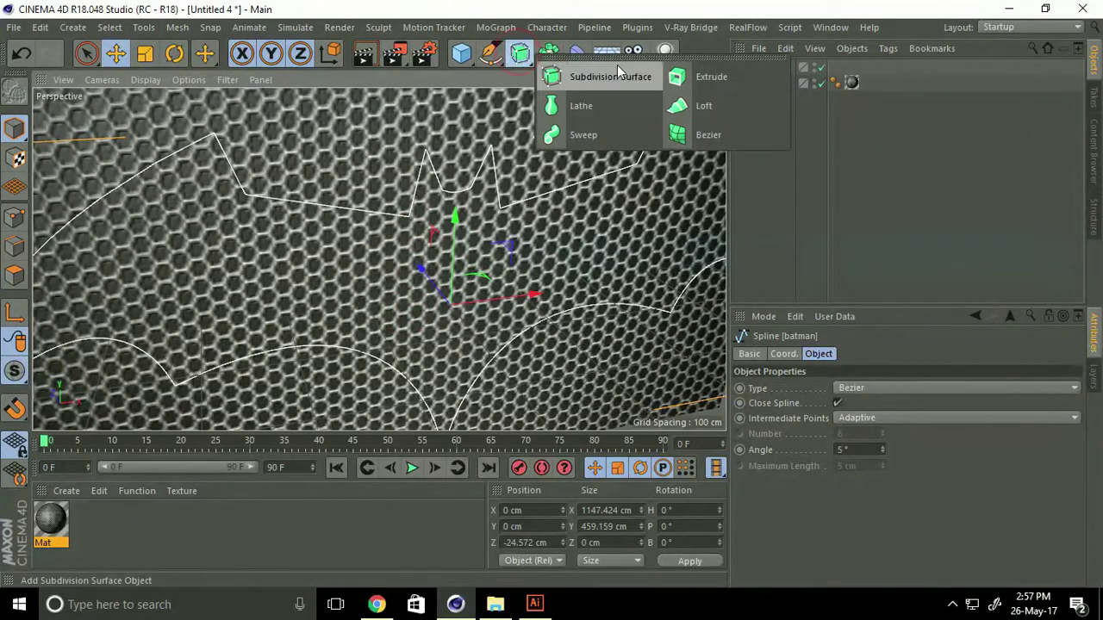
click(690, 83)
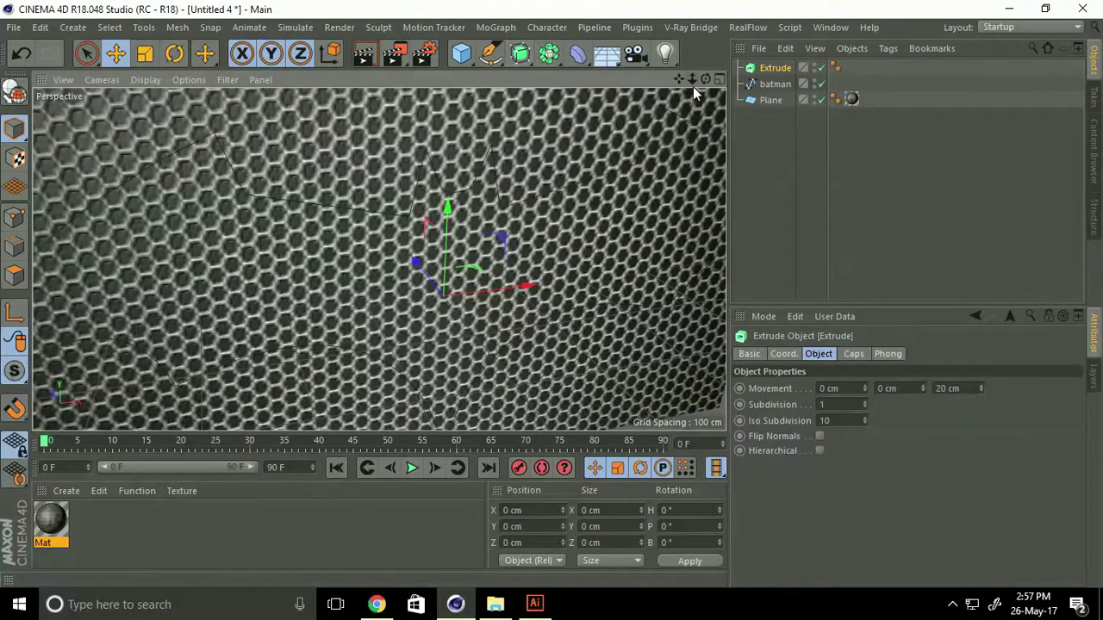
drag(777, 85, 778, 69)
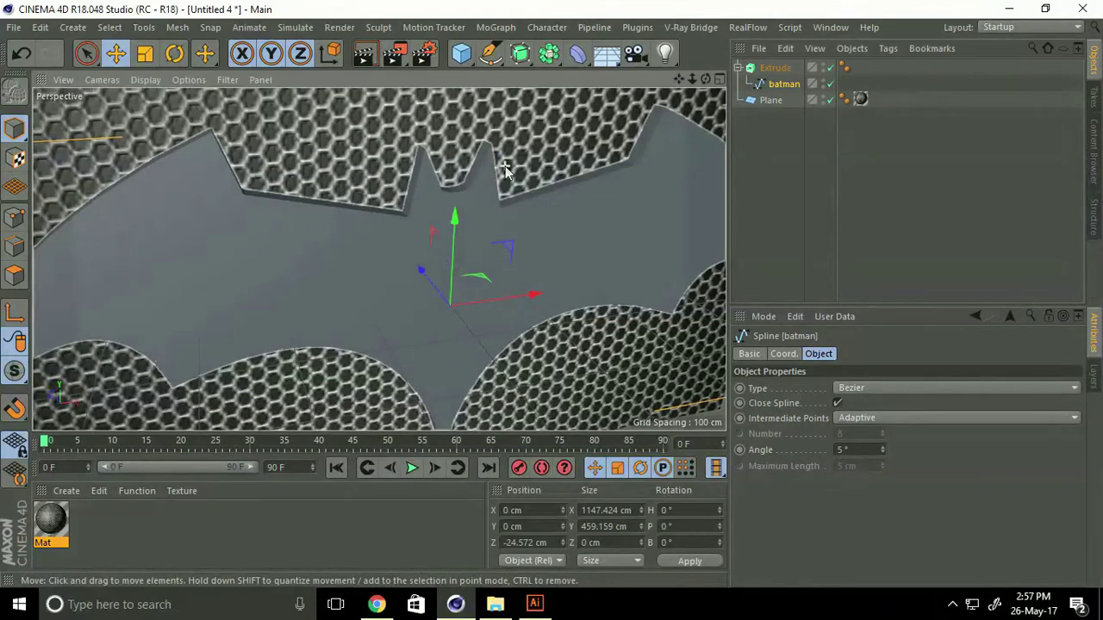
Step: Scale the extruded bat down to about 608 × 243 cm
scroll(516, 175, up, 3)
scroll(490, 273, down, 5)
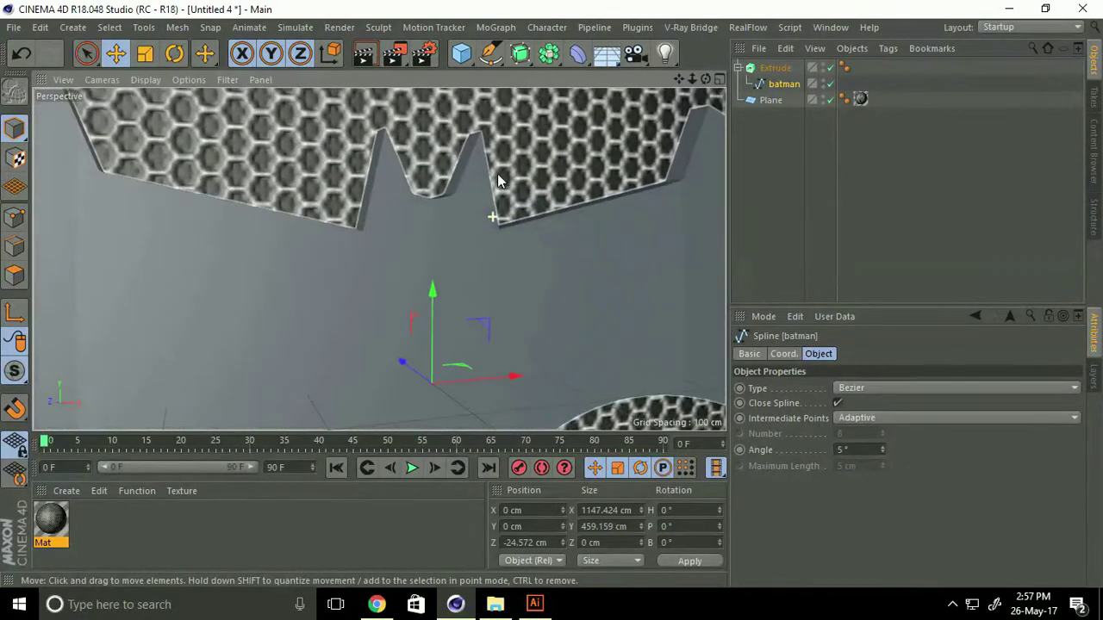
alt+drag(392, 177, 404, 225)
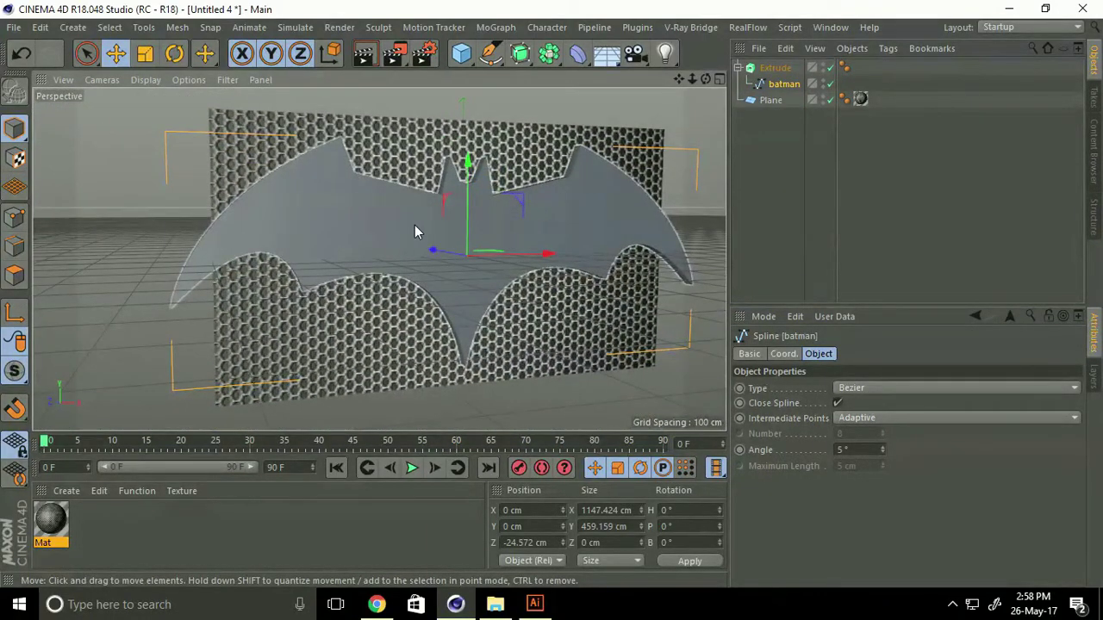
click(737, 68)
key(t)
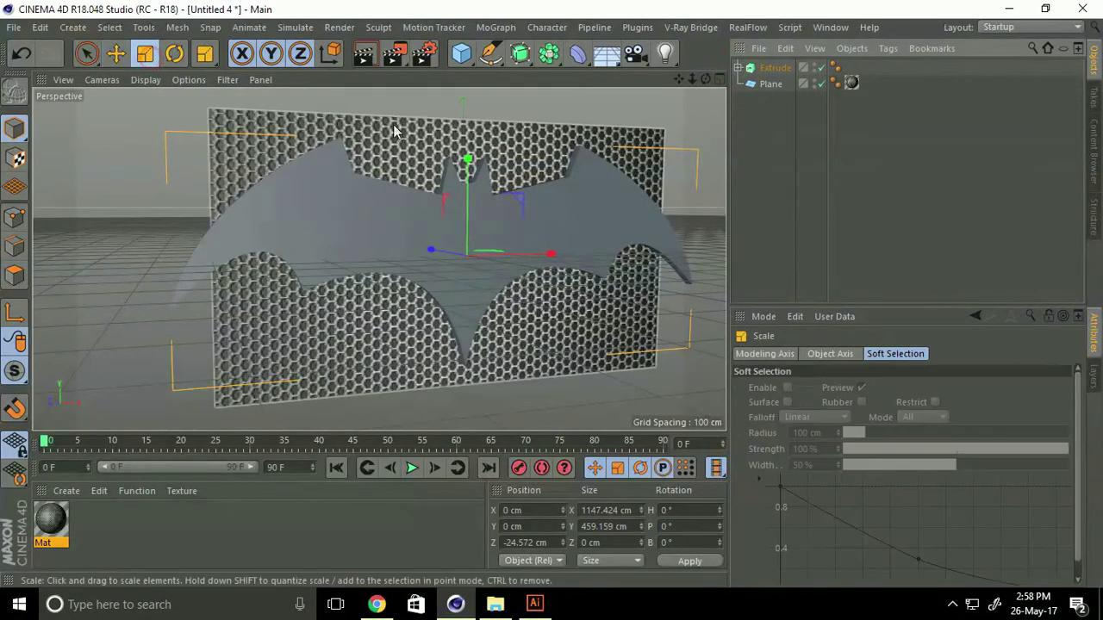
drag(543, 147, 323, 290)
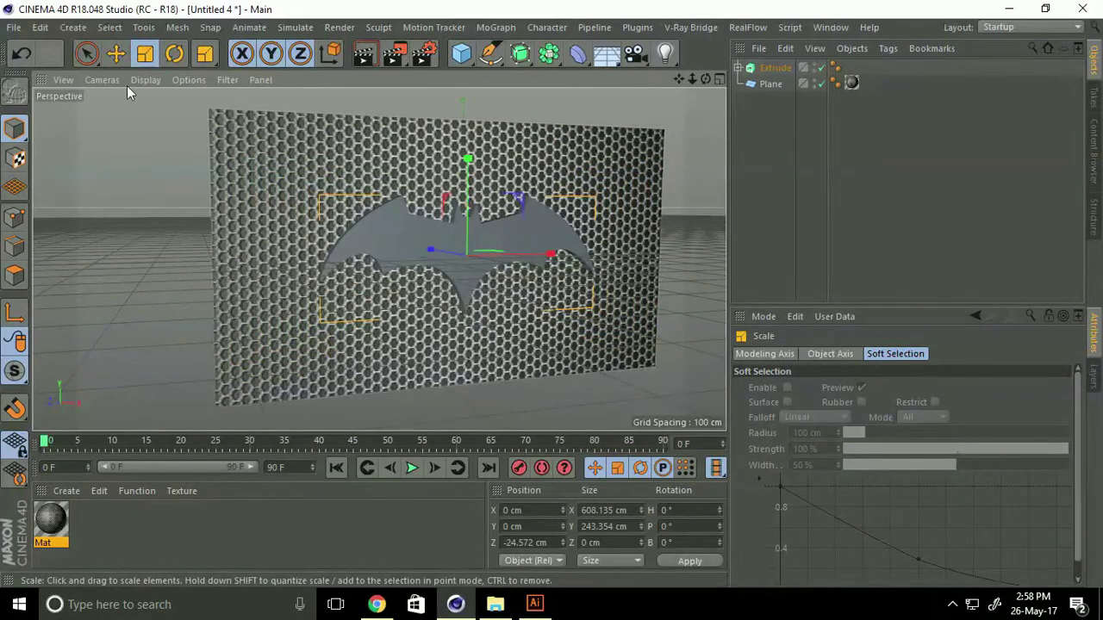
Step: Raise the bat up the honeycomb wall and nudge it to Z 6.007 cm
key(e)
drag(467, 161, 466, 115)
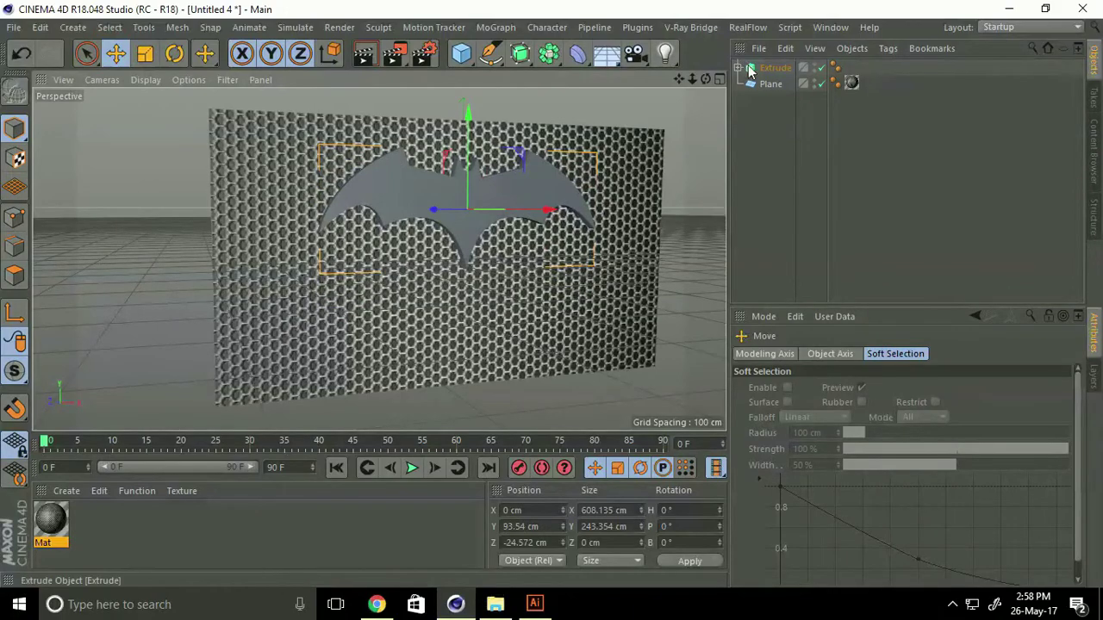
click(774, 67)
scroll(564, 149, up, 5)
alt+drag(565, 148, 521, 355)
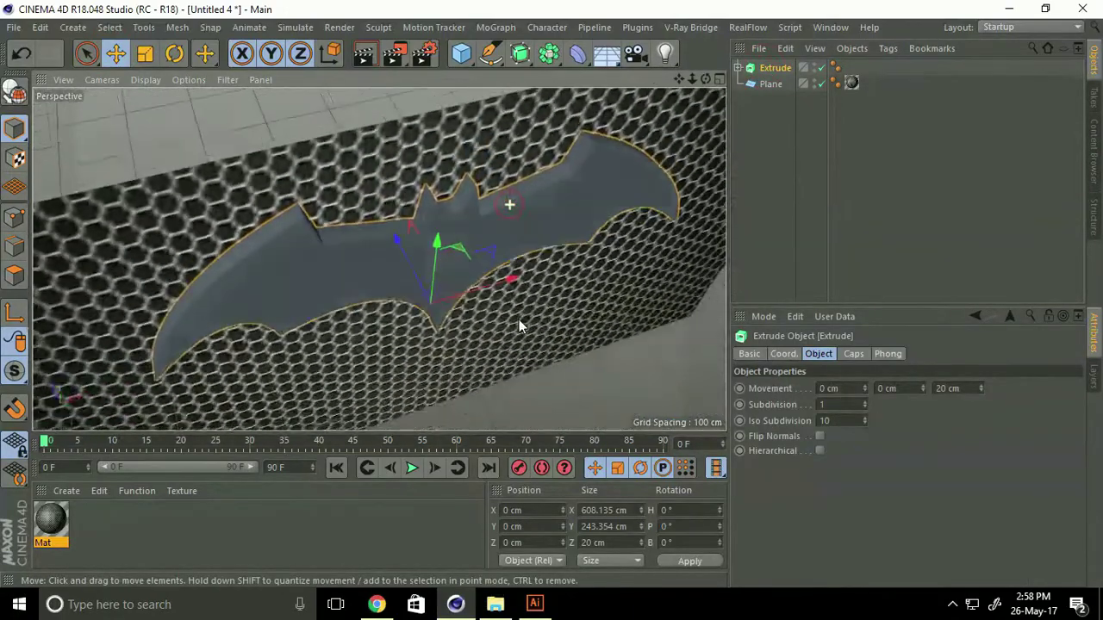
mouse_move(466, 221)
alt+mouse_down()
mouse_move(492, 217)
mouse_move(385, 205)
mouse_move(358, 287)
mouse_move(352, 227)
mouse_move(352, 288)
mouse_move(365, 198)
mouse_move(341, 193)
mouse_move(349, 187)
alt+mouse_up()
Step: Add a MoText object and move it in front of the wall, below the bat
click(488, 32)
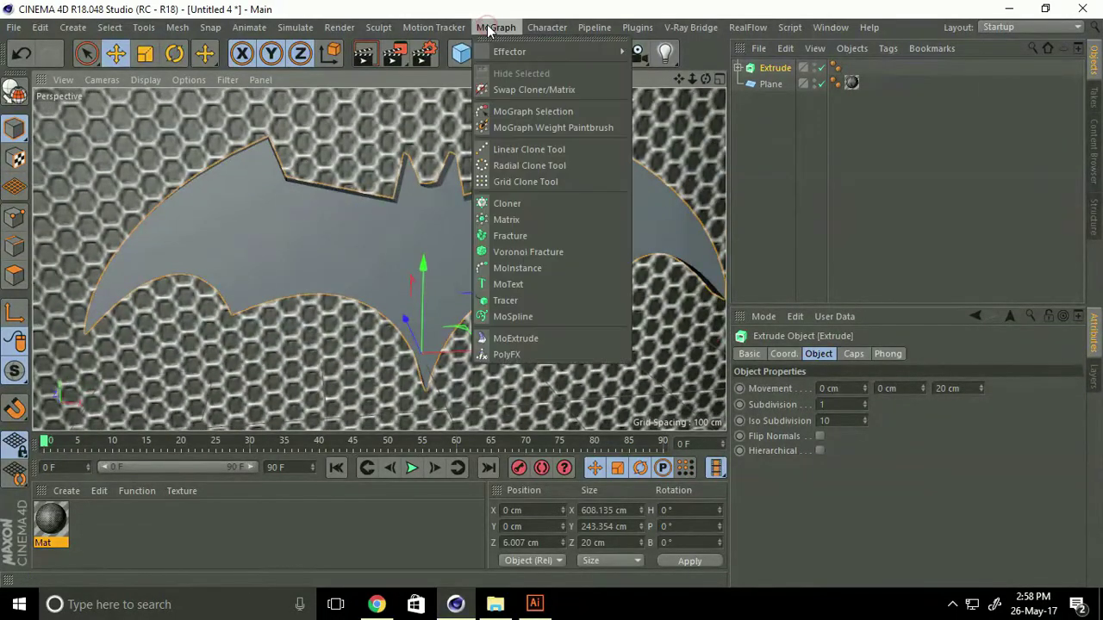
click(496, 287)
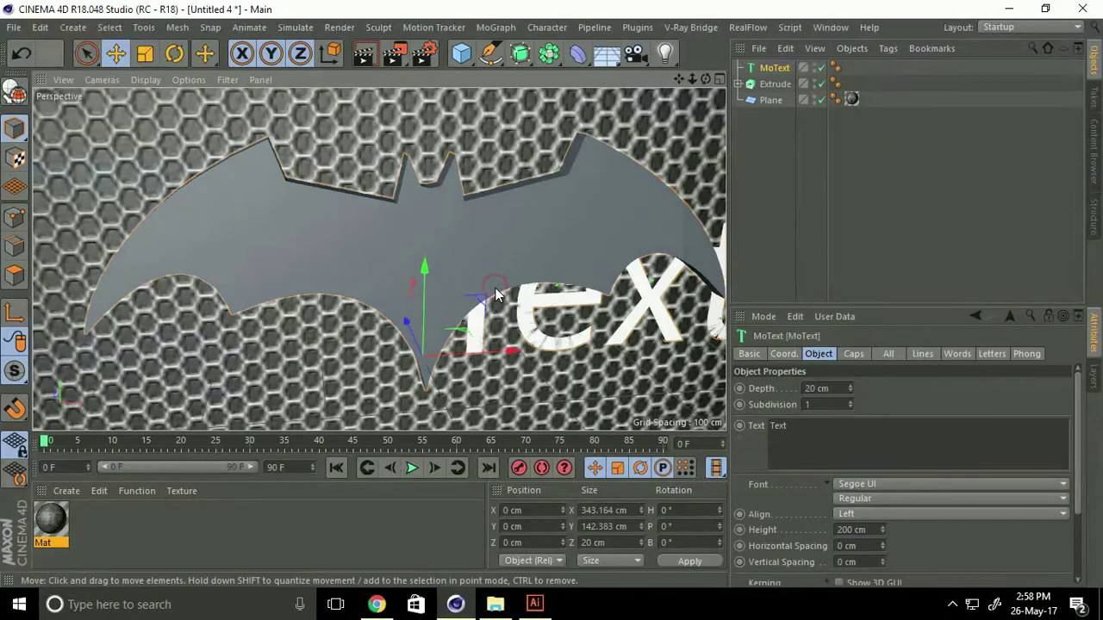
mouse_move(497, 293)
alt+mouse_down()
mouse_move(423, 273)
mouse_move(433, 322)
alt+mouse_up()
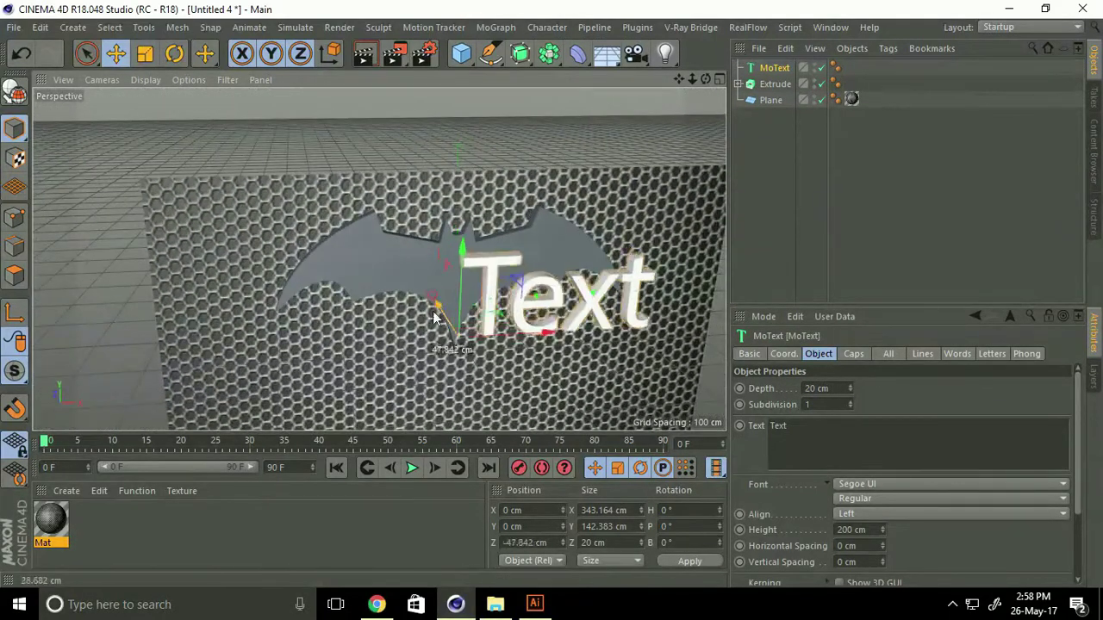
mouse_move(457, 250)
mouse_down()
mouse_move(488, 379)
mouse_move(389, 379)
mouse_up()
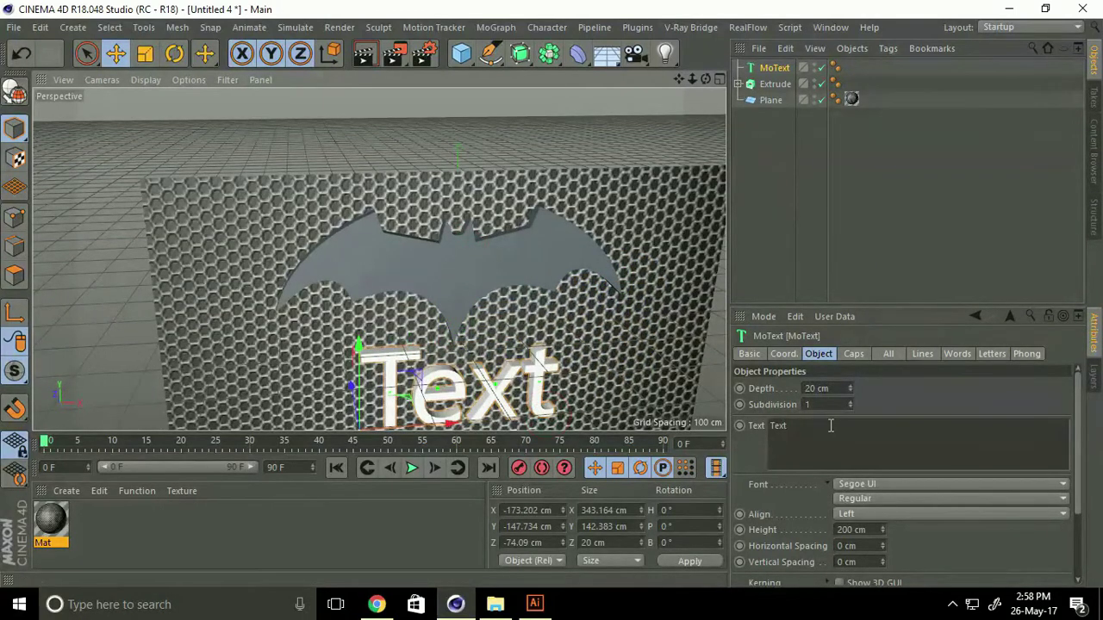
Step: Change the MoText text to BATMAN
double_click(778, 426)
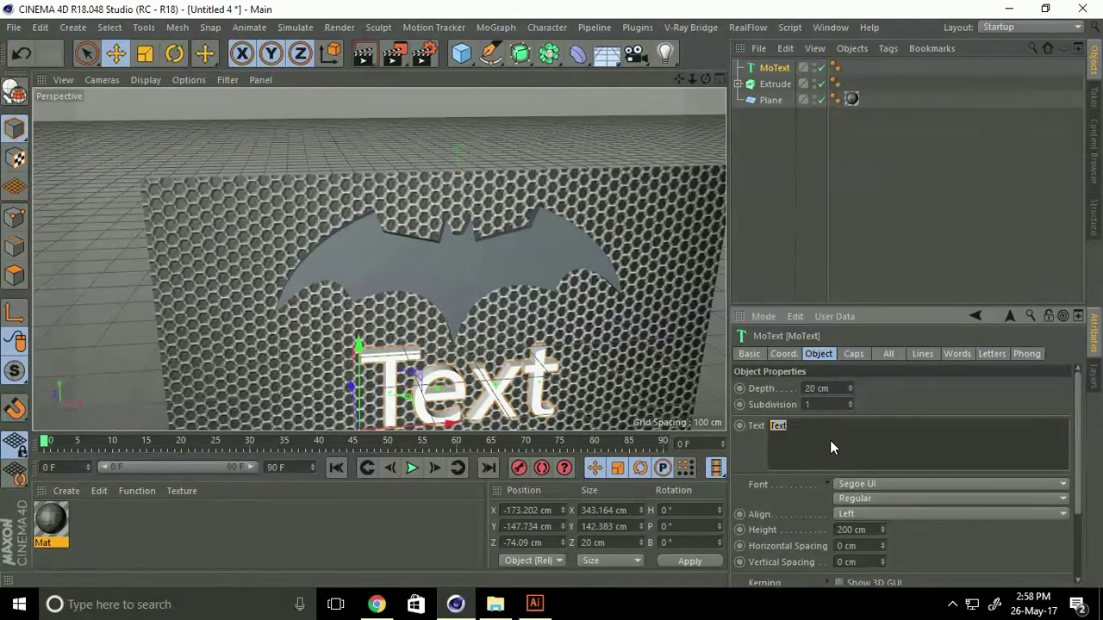
text(BATMAN)
key(Return)
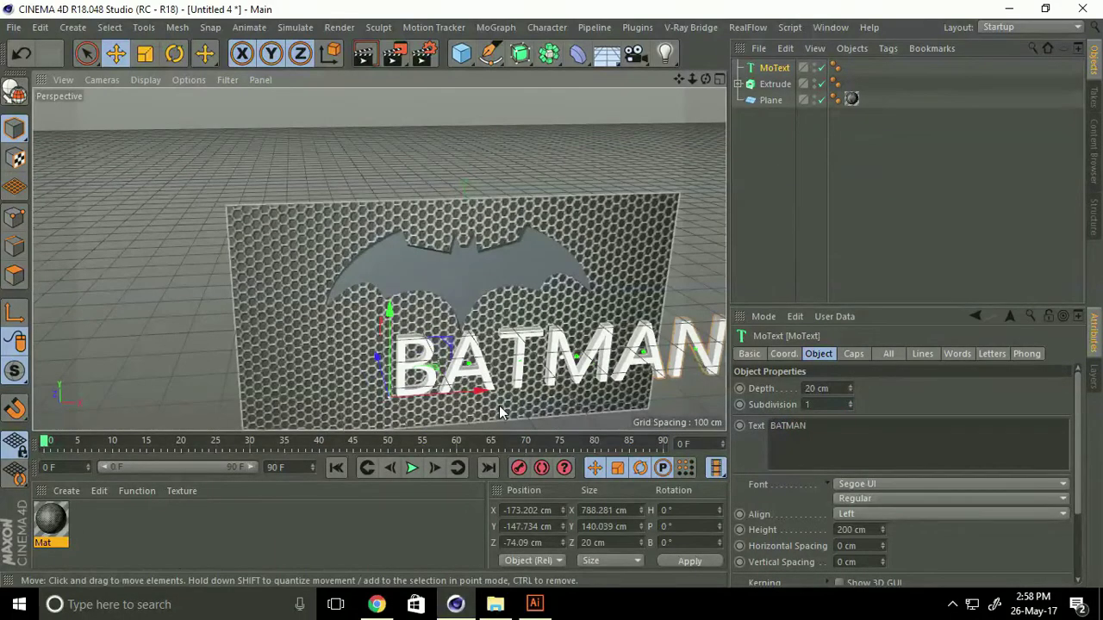
scroll(499, 406, up, 2)
alt+drag(499, 401, 497, 370)
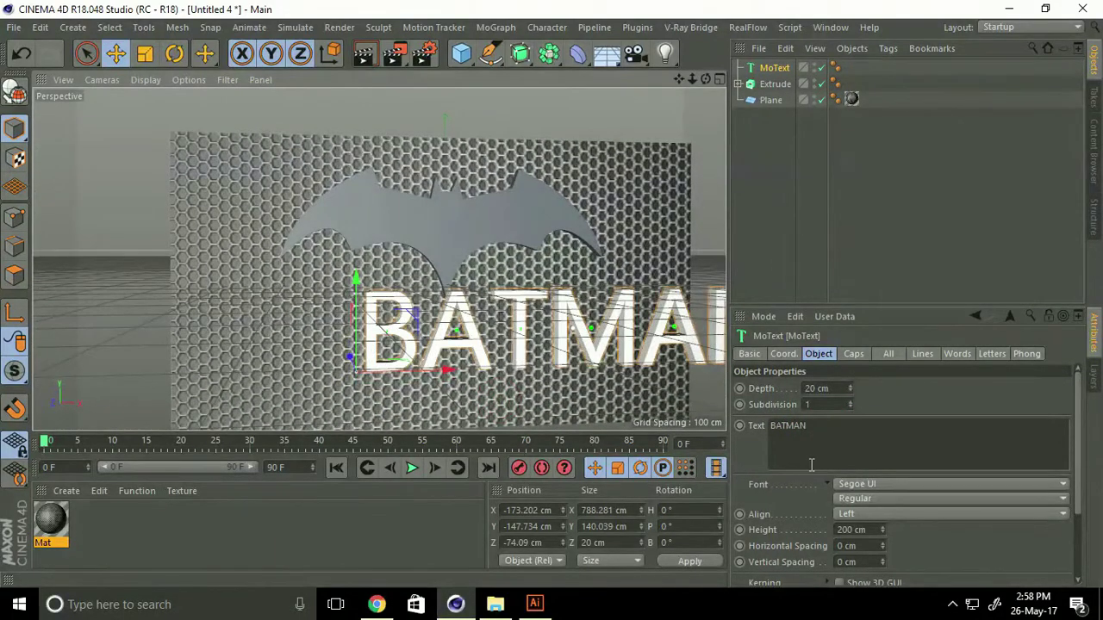
Step: Set the MoText font to BatmanForeverAlternate
click(914, 483)
scroll(914, 420, up, 5)
scroll(918, 407, up, 5)
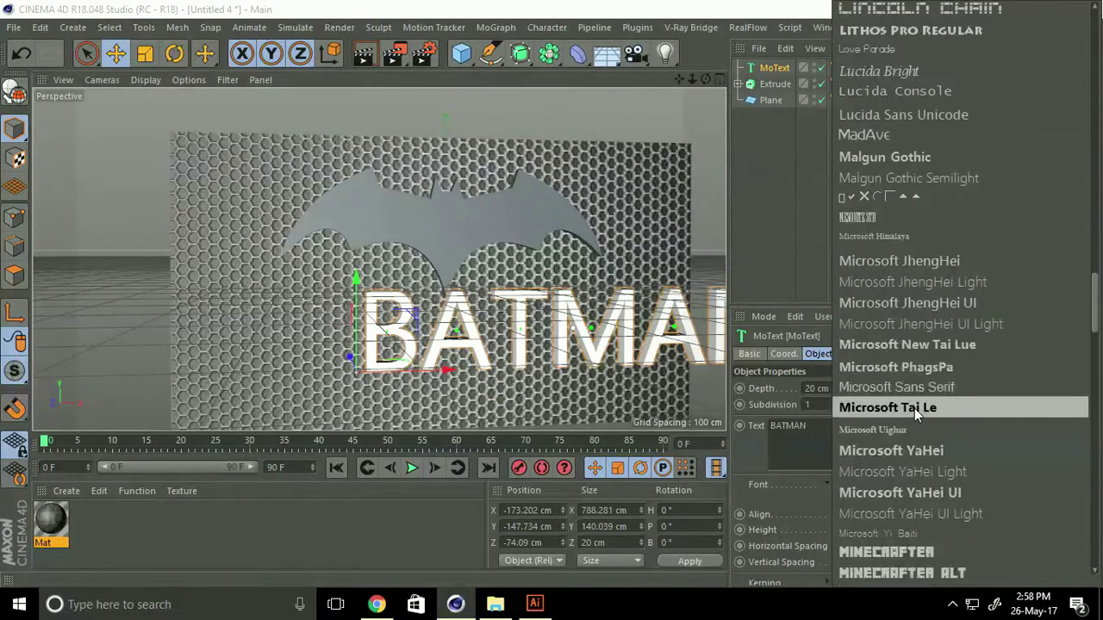
scroll(914, 409, up, 5)
scroll(914, 408, up, 5)
scroll(914, 408, up, 3)
scroll(914, 409, up, 3)
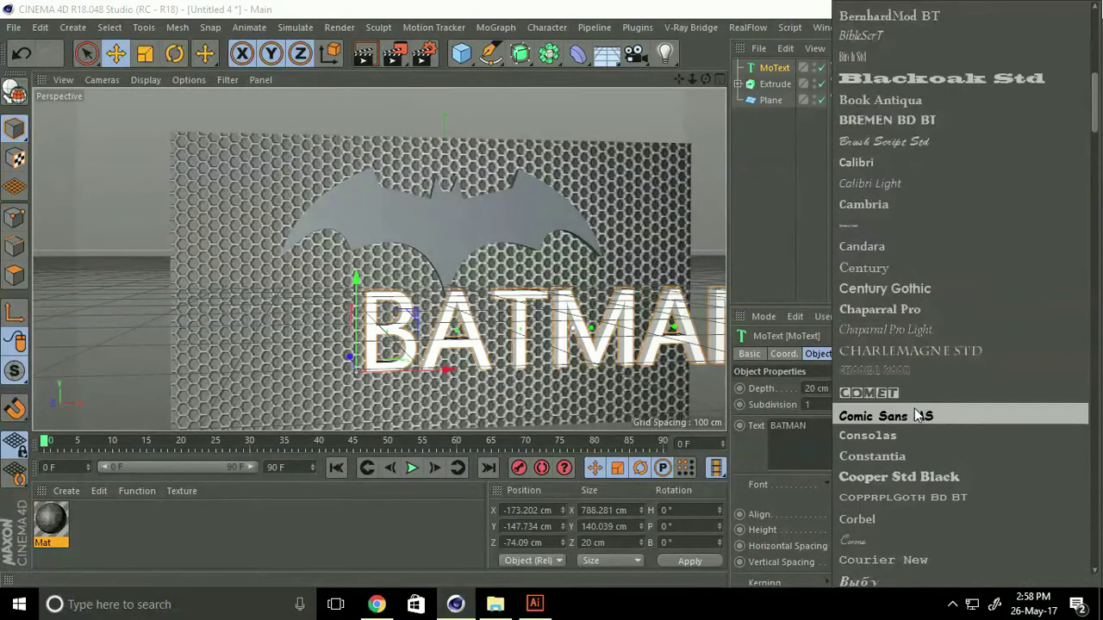
scroll(914, 408, up, 5)
click(863, 343)
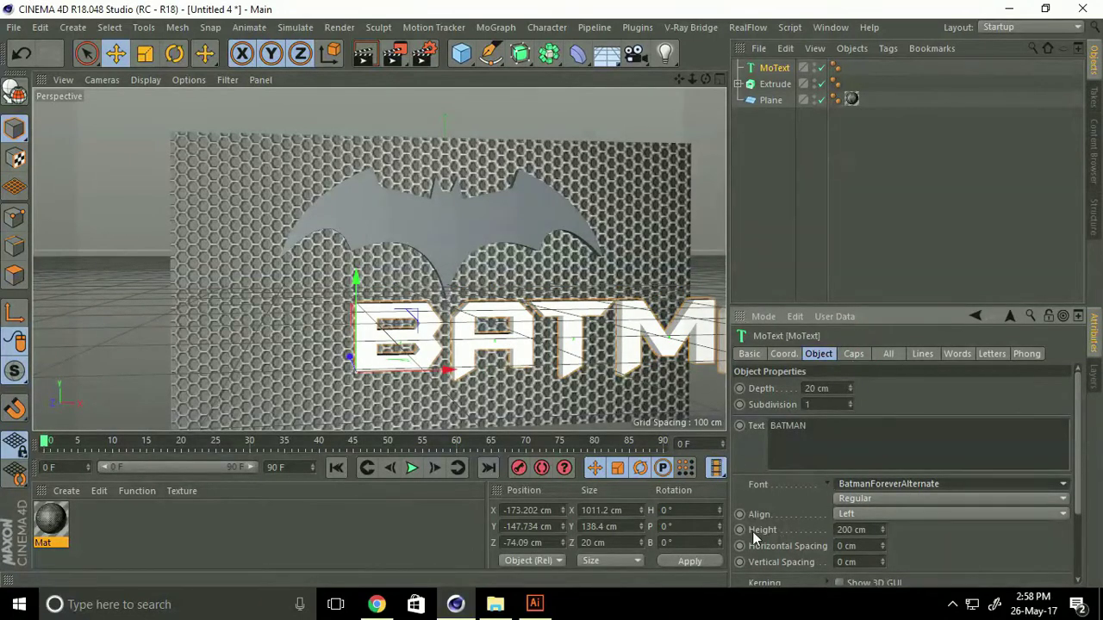
Step: Set the text height to 100 cm
click(862, 530)
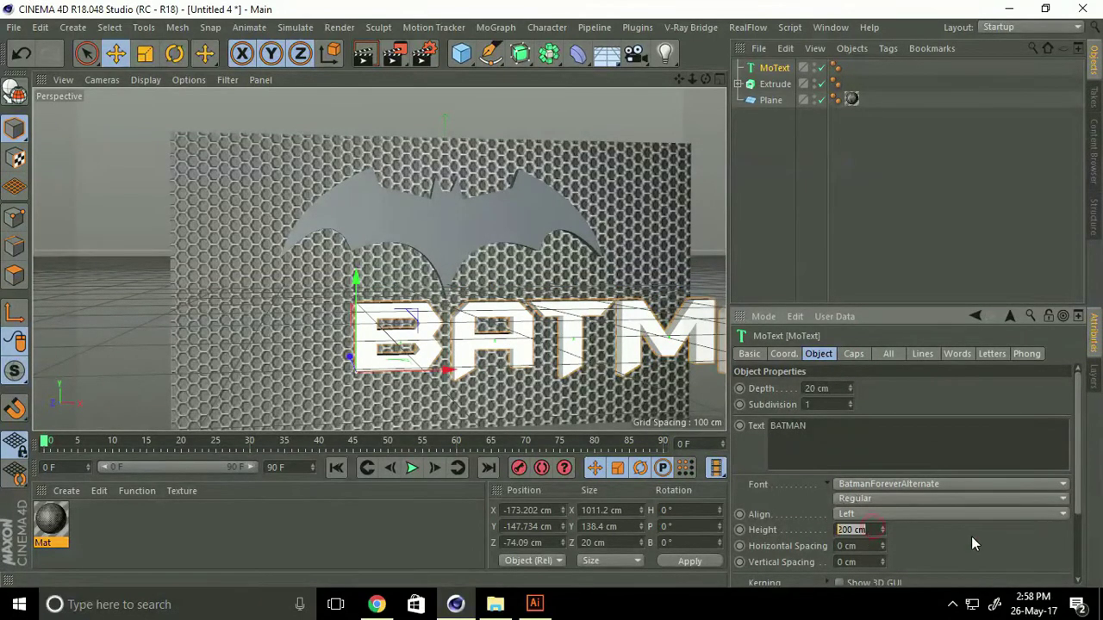
text(100)
key(Return)
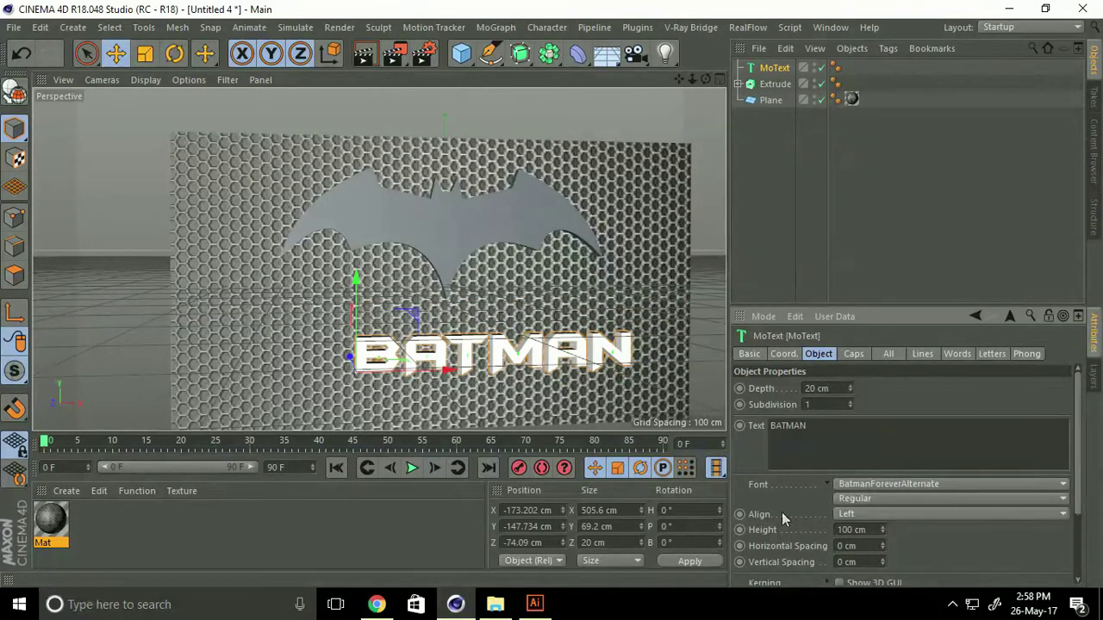
Step: Centre-align the BATMAN text and move it right and back toward the wall
click(865, 514)
click(852, 546)
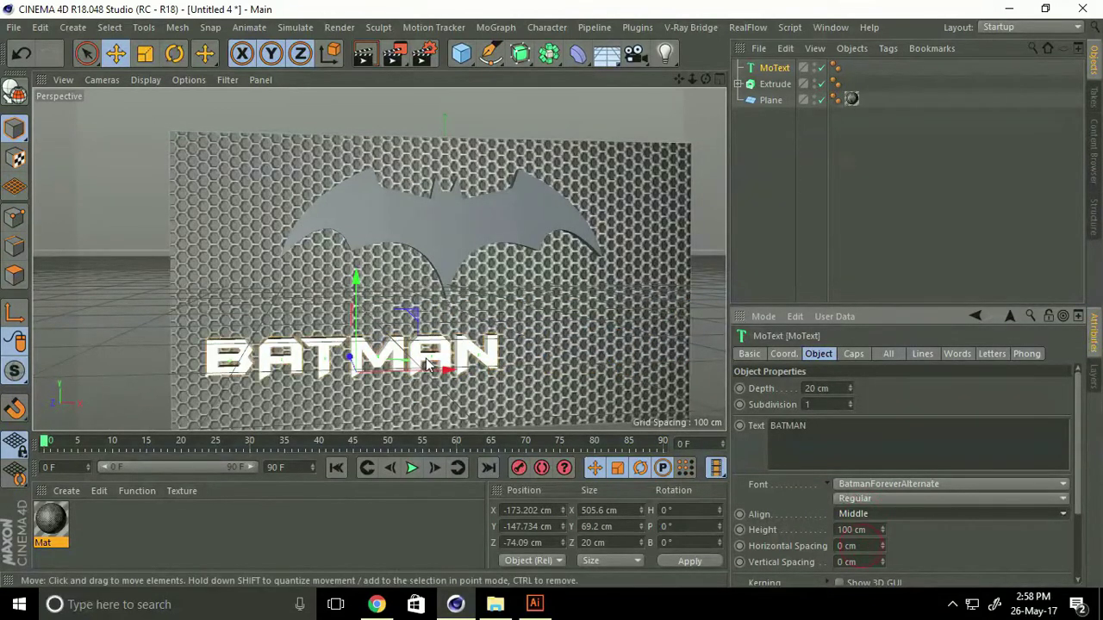
drag(427, 365, 571, 374)
scroll(451, 372, up, 3)
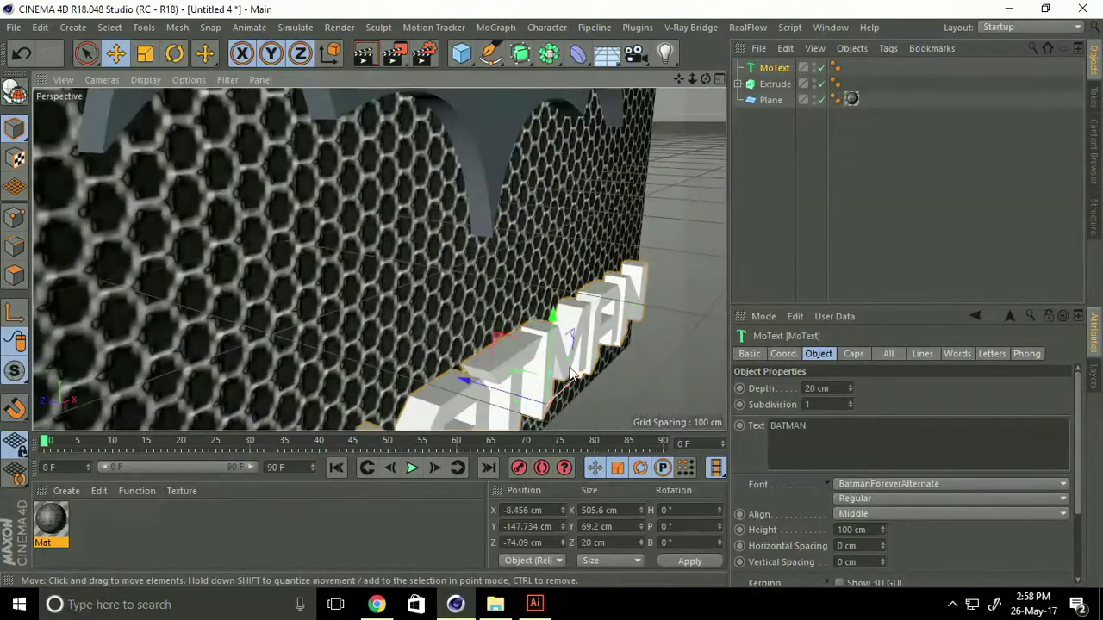
mouse_move(478, 382)
mouse_down()
mouse_move(423, 360)
mouse_move(417, 344)
mouse_up()
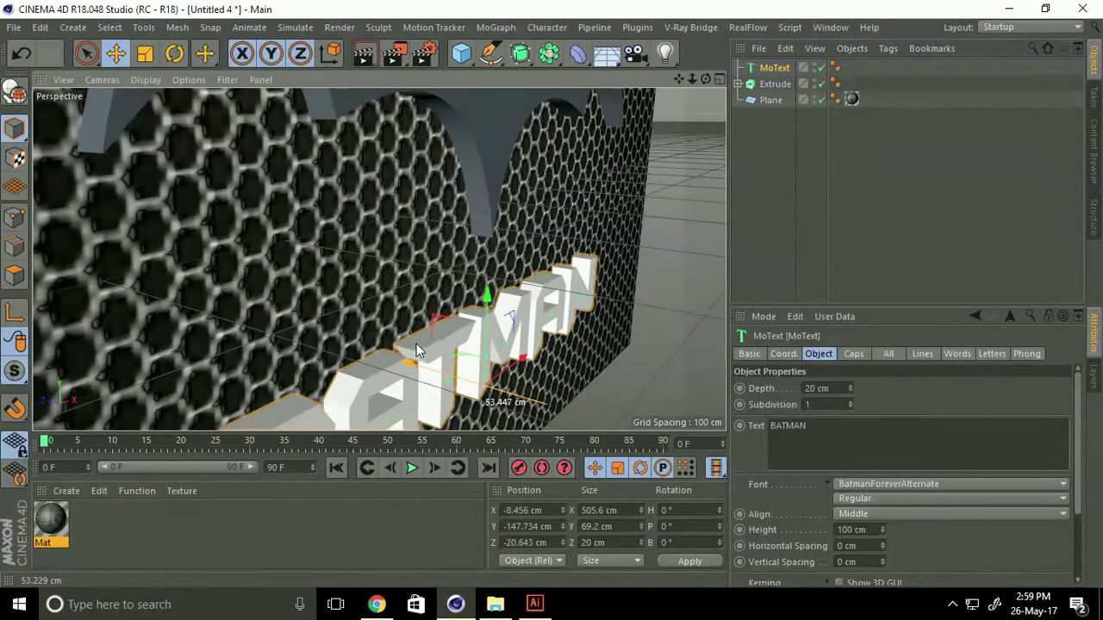
drag(416, 343, 414, 343)
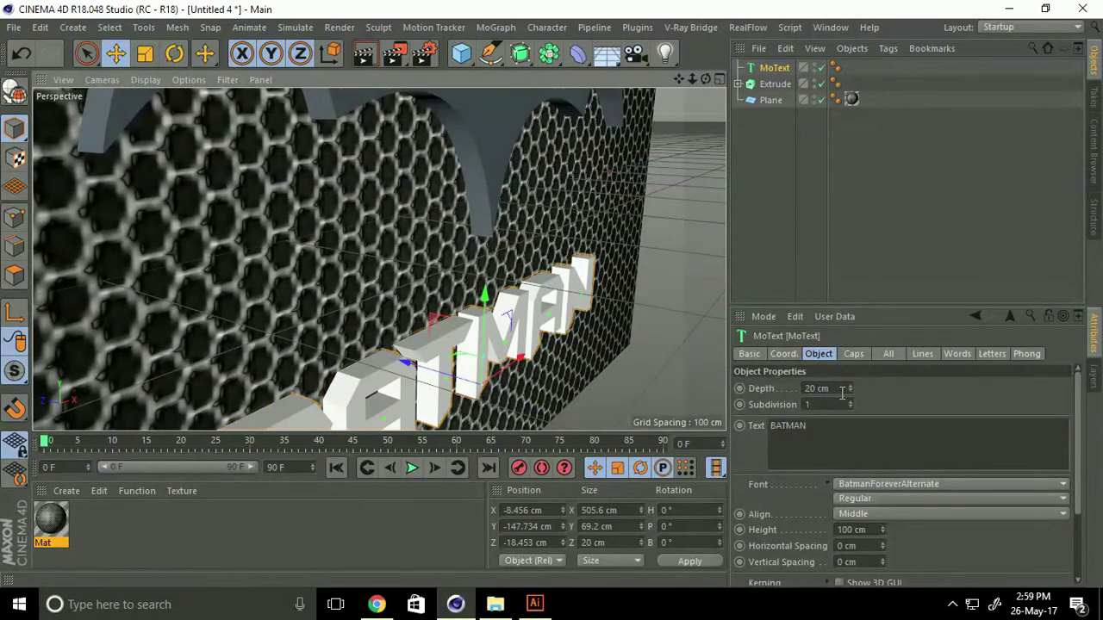
Step: Set the text depth to 30 cm and fine-tune its Z position to about -27.287 cm
click(841, 388)
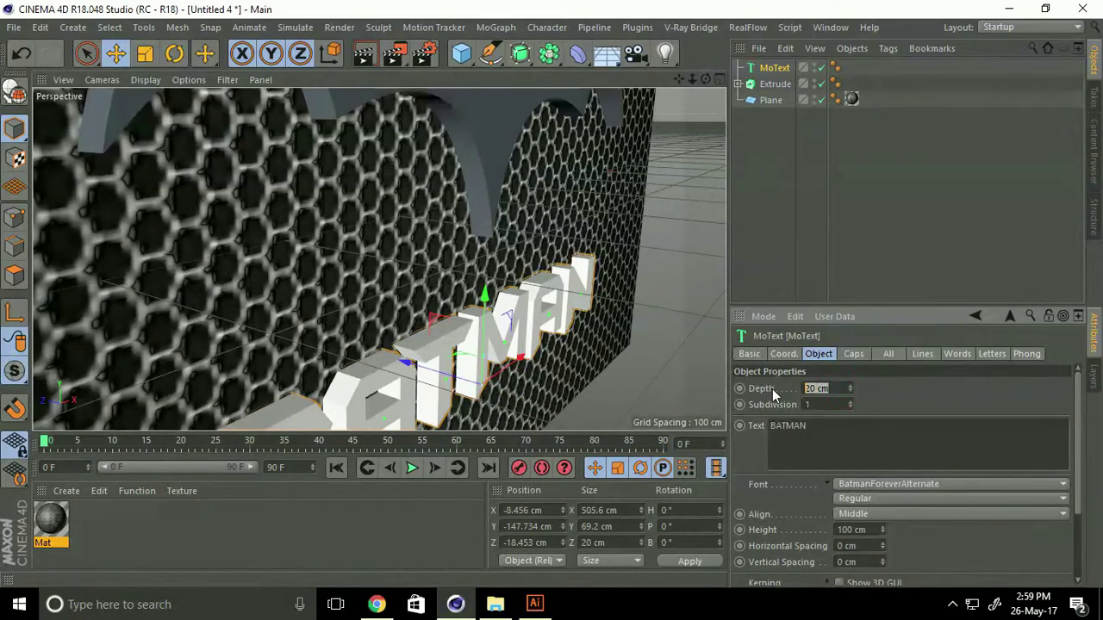
text(30)
key(Return)
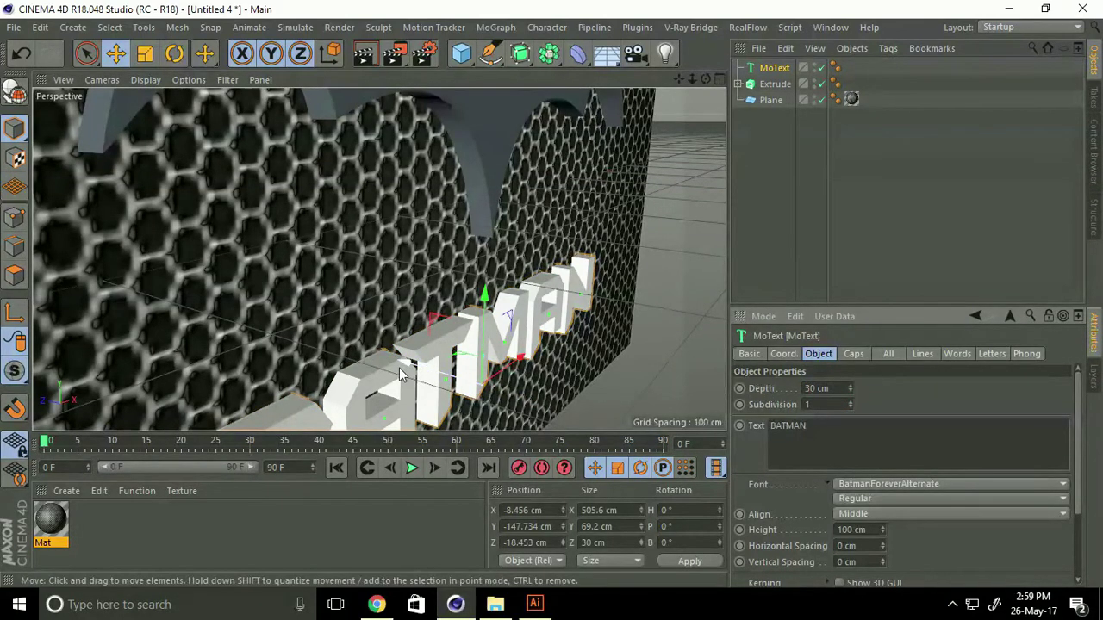
drag(399, 368, 417, 366)
mouse_move(347, 318)
alt+mouse_down()
mouse_move(498, 317)
mouse_move(538, 279)
mouse_move(456, 349)
alt+mouse_up()
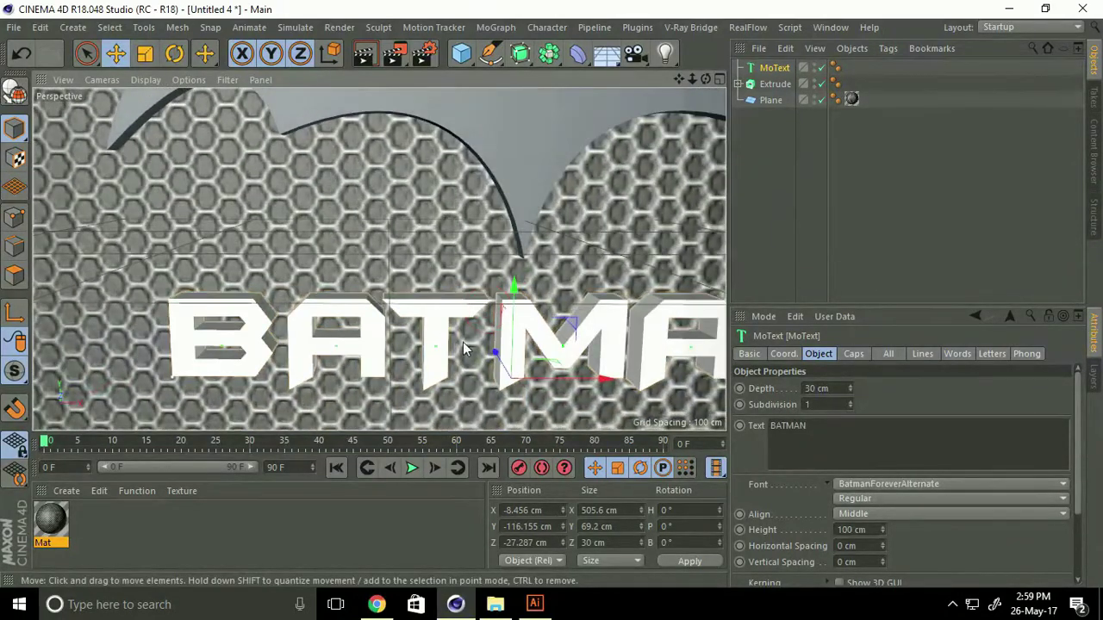
Step: Give the BATMAN letters a Fillet Cap on the front with a 1 cm radius
click(853, 355)
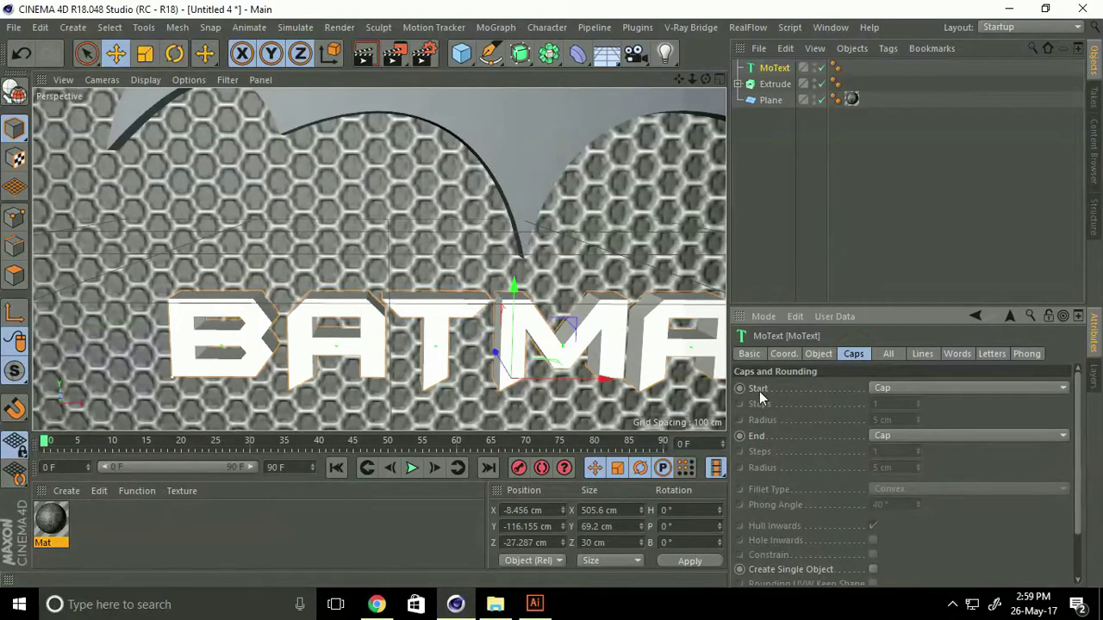
click(882, 387)
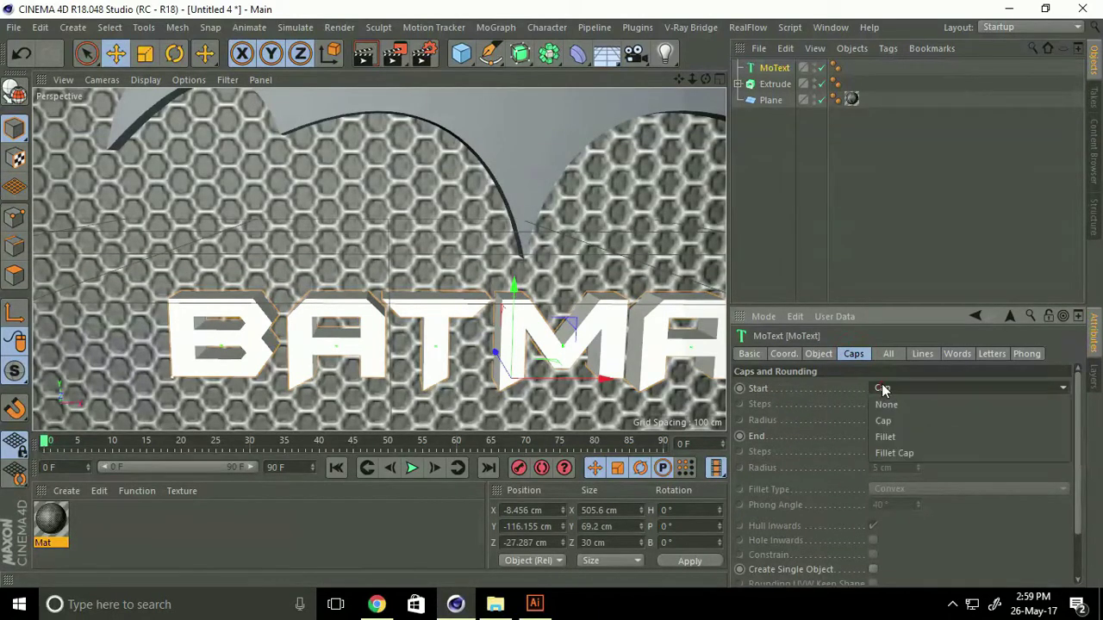
click(885, 454)
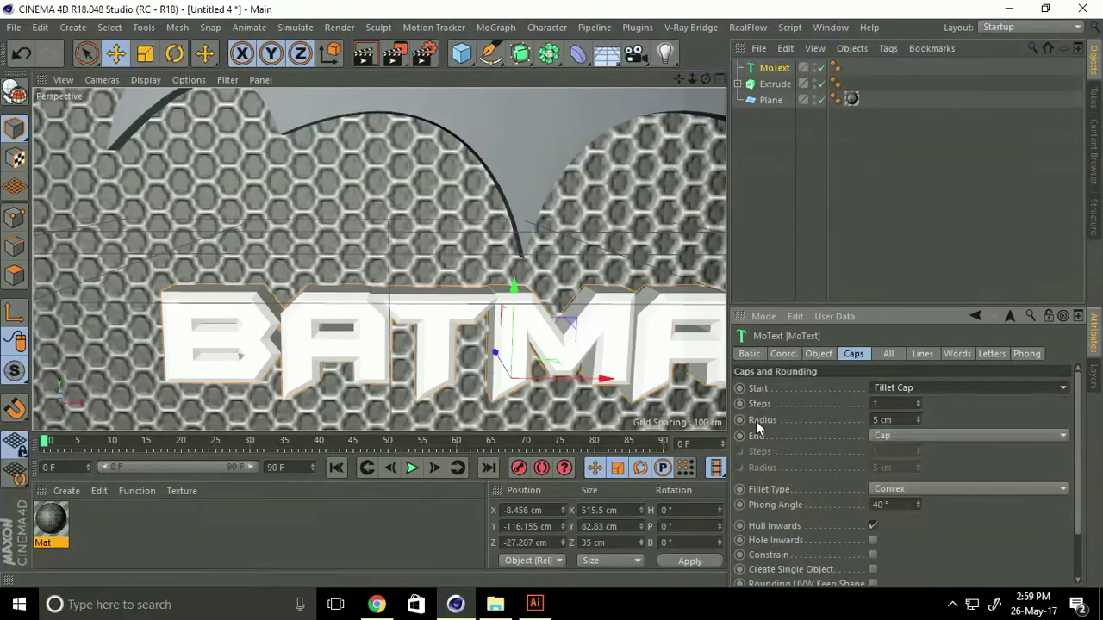
click(898, 419)
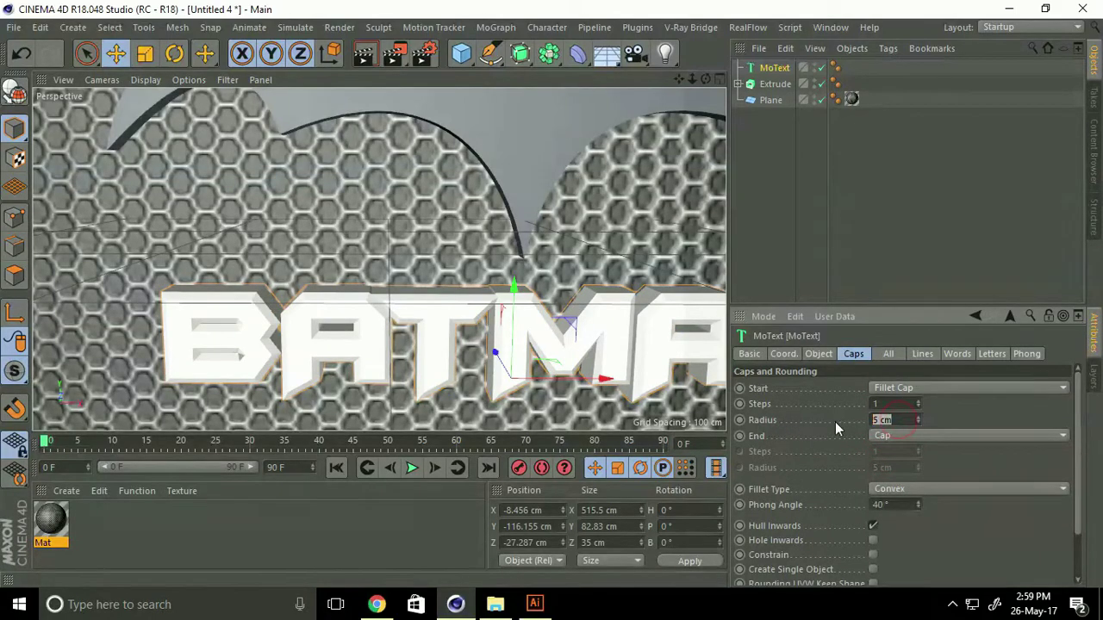
text(1)
key(Return)
scroll(650, 324, up, 3)
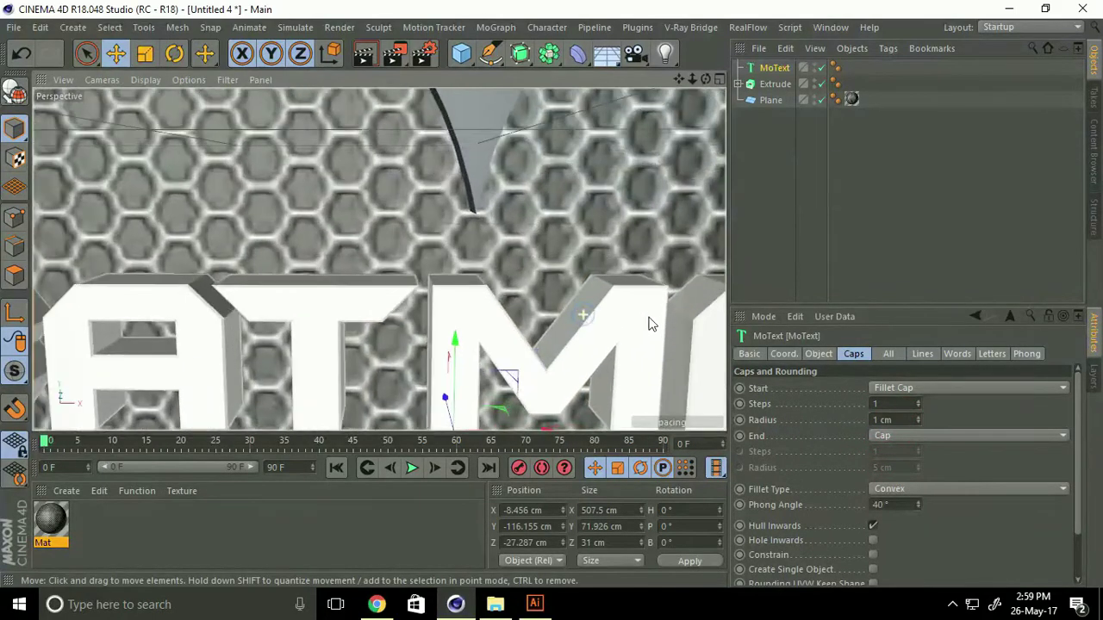
mouse_move(650, 323)
alt+mouse_down()
mouse_move(589, 336)
mouse_move(605, 340)
alt+mouse_up()
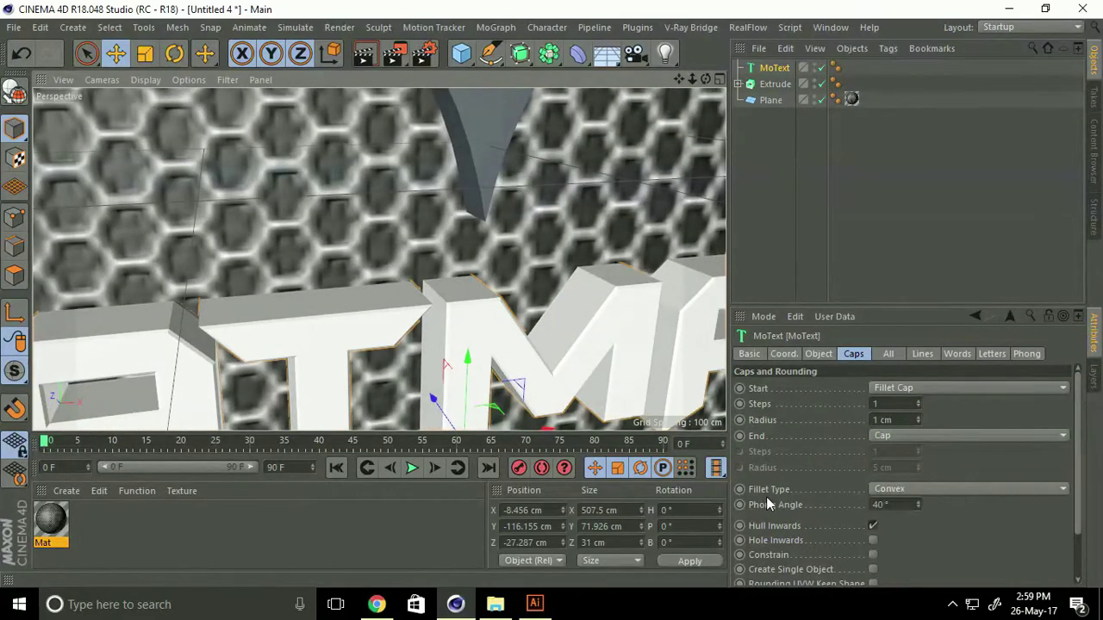
Step: Make the fillet a 1 Step bevel at 2 cm, then duplicate the text lower as MoText.1
click(879, 490)
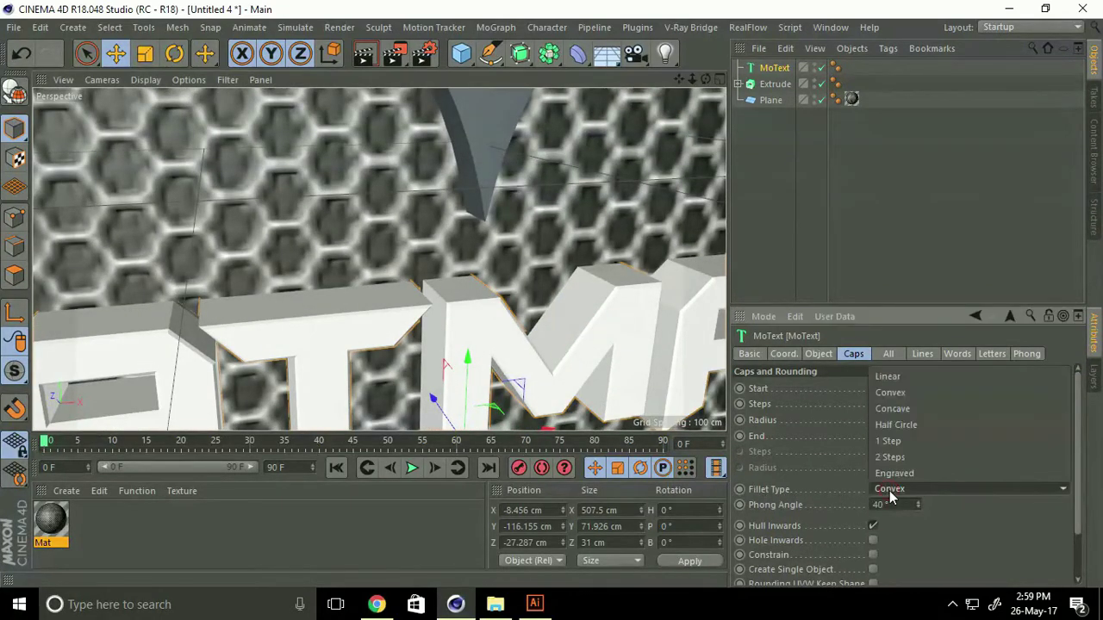
click(907, 442)
scroll(514, 308, up, 2)
scroll(526, 309, up, 2)
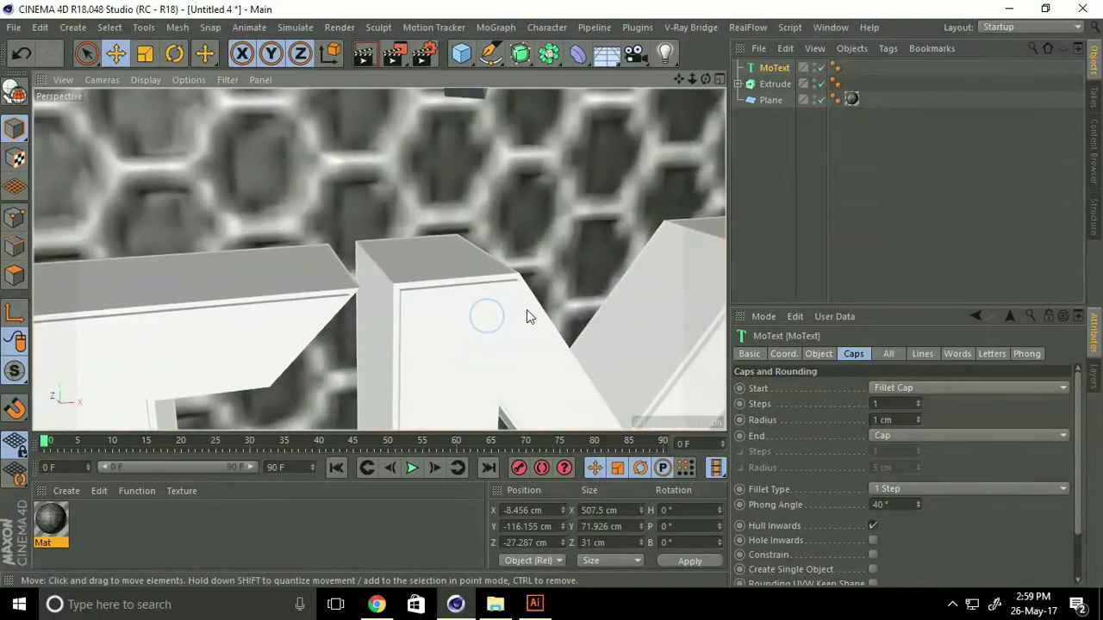
mouse_move(527, 310)
alt+mouse_down()
mouse_move(451, 337)
mouse_move(371, 310)
mouse_move(365, 297)
alt+mouse_up()
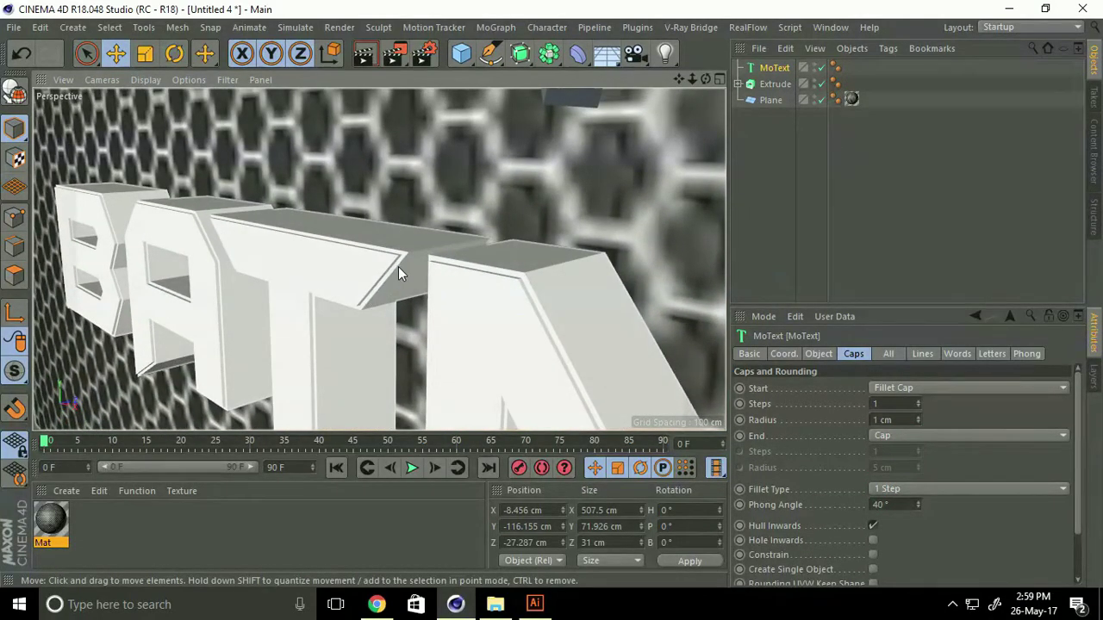
double_click(891, 419)
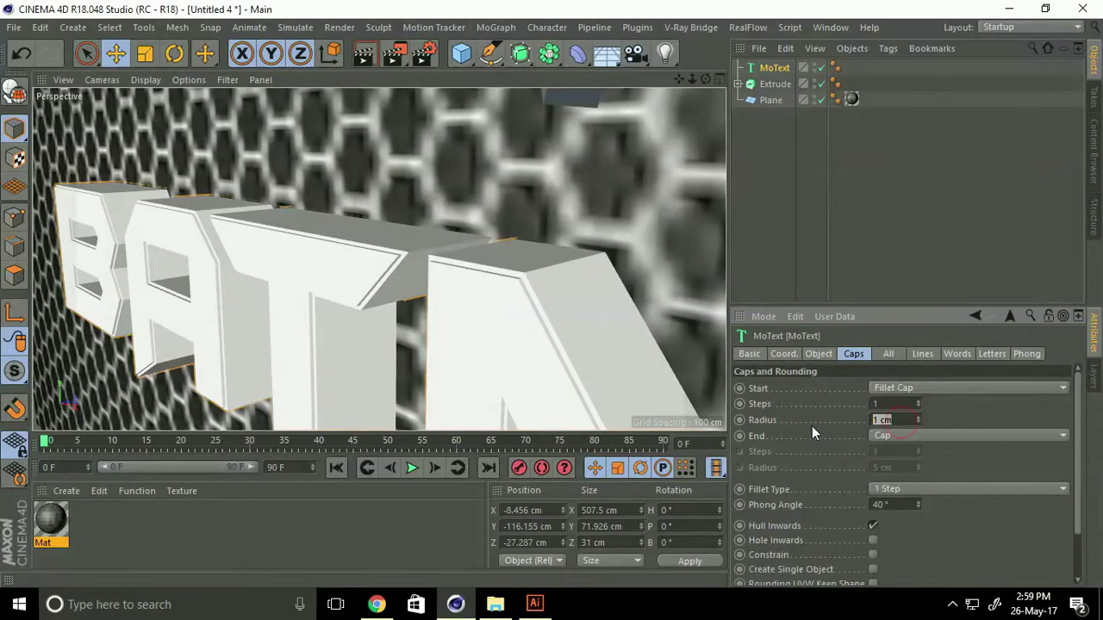
text(2)
key(Return)
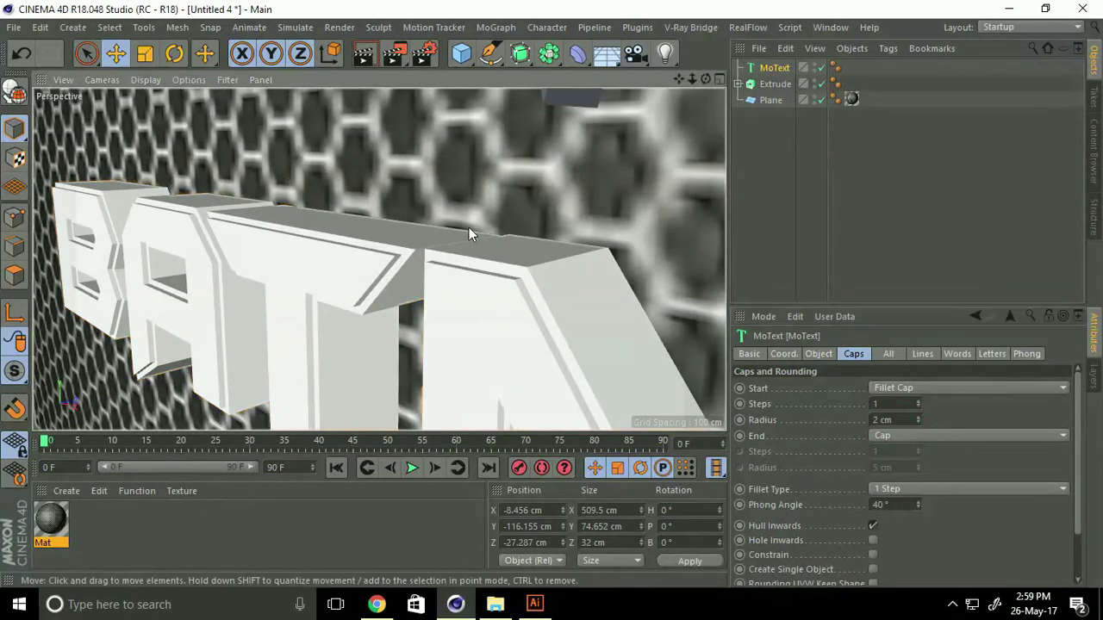
mouse_move(469, 227)
alt+mouse_down()
mouse_move(298, 212)
mouse_move(629, 223)
alt+mouse_up()
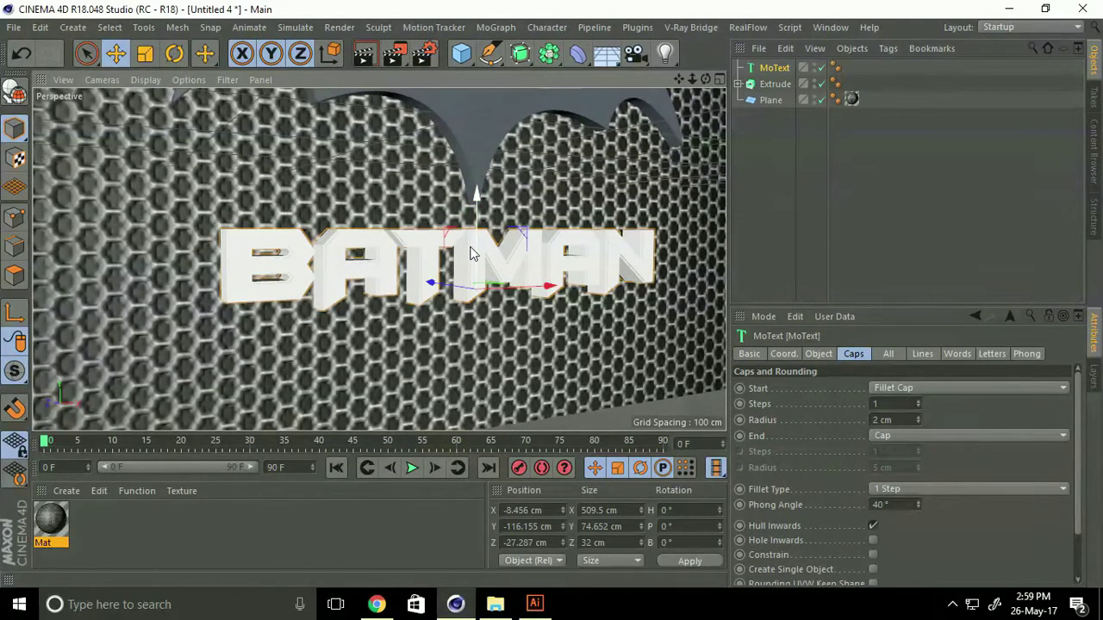
ctrl+drag(471, 253, 474, 277)
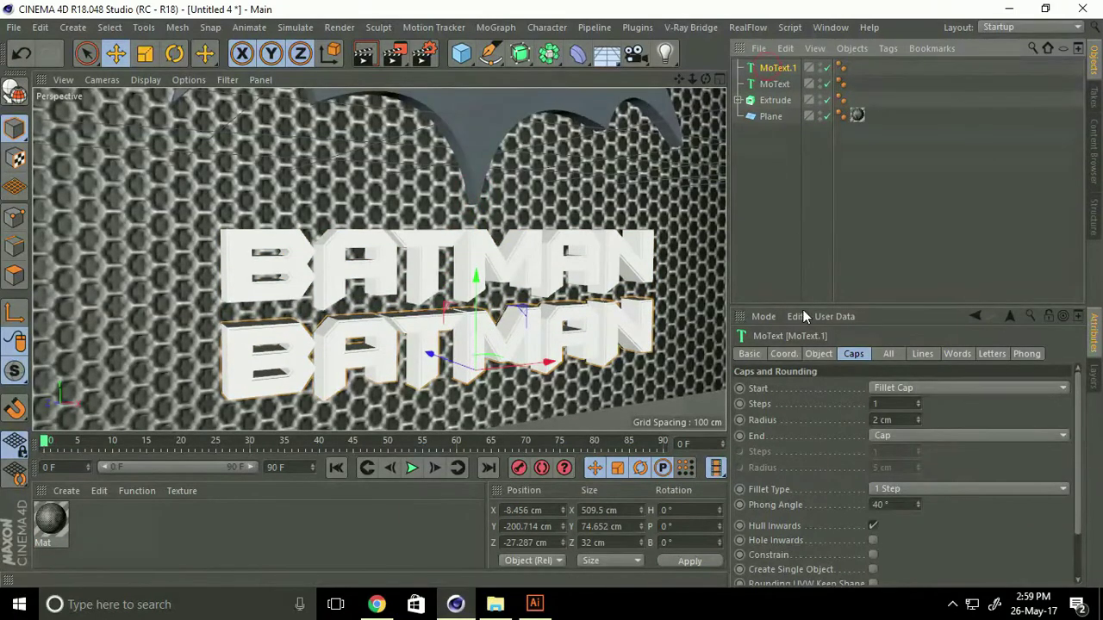
Step: Change MoText.1's text to THE DARK KNGHIT and its height to 50 cm
click(818, 353)
double_click(805, 423)
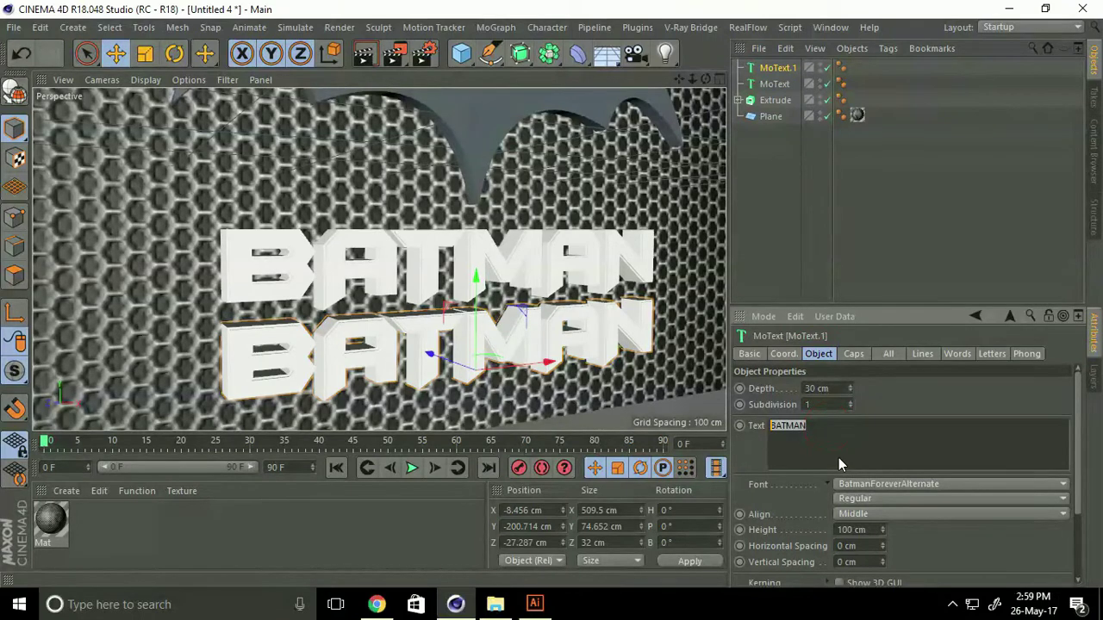
text(THE )
text(DARK KNGHIT)
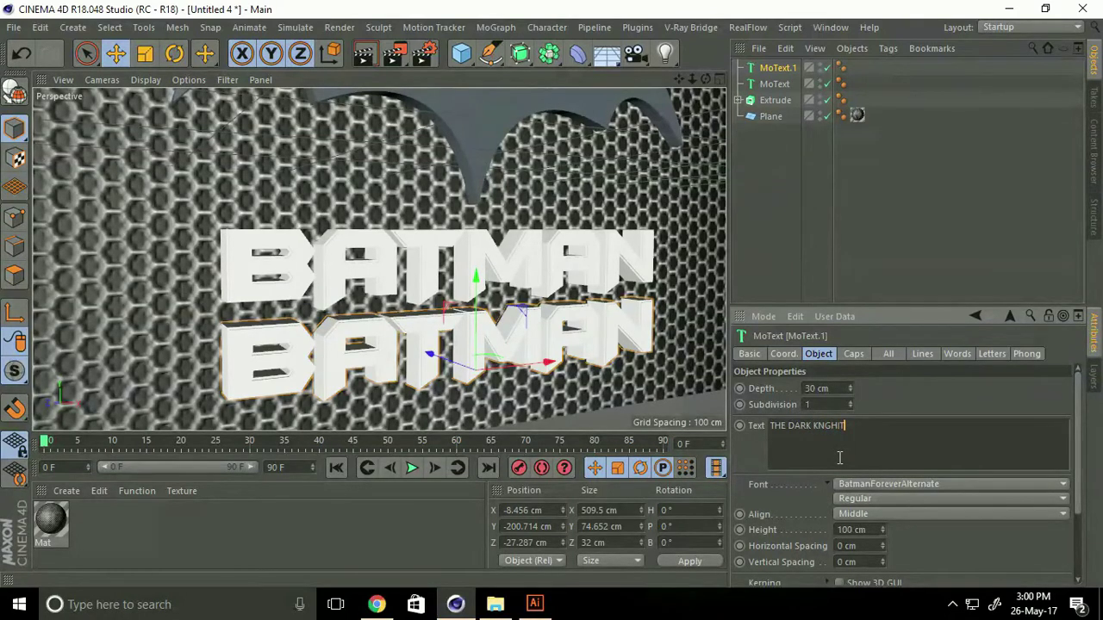
double_click(872, 530)
text(50)
key(Return)
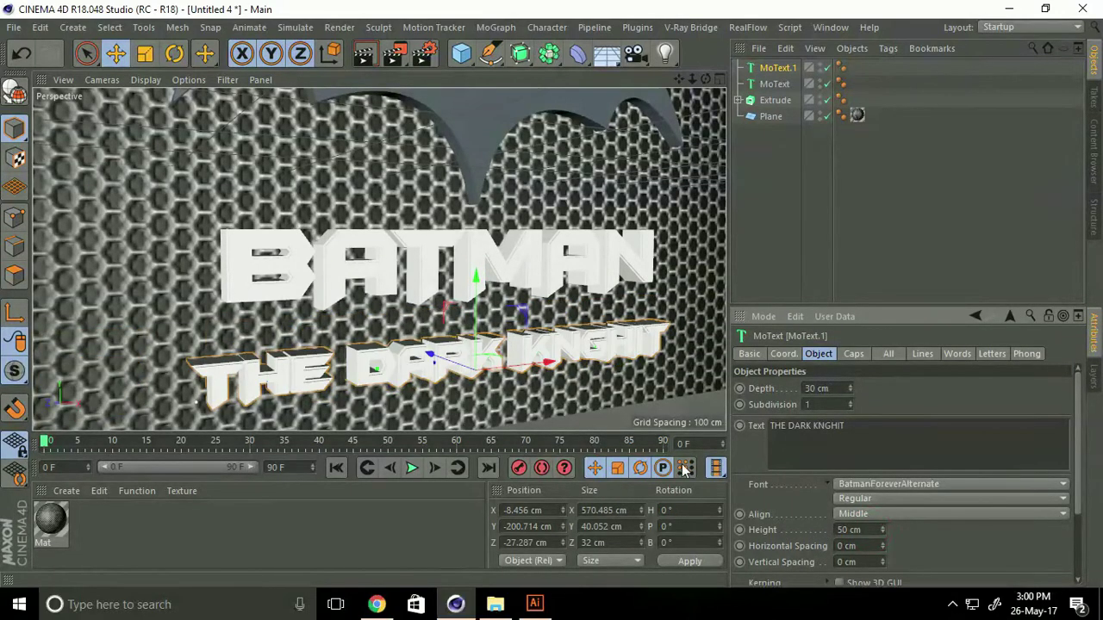
Step: Move THE DARK KNGHIT up beneath BATMAN, then orbit to face the bat logo
mouse_move(534, 285)
alt+mouse_down()
mouse_move(461, 275)
mouse_move(441, 343)
mouse_move(267, 308)
mouse_move(403, 315)
alt+mouse_up()
scroll(441, 343, up, 3)
scroll(303, 313, down, 3)
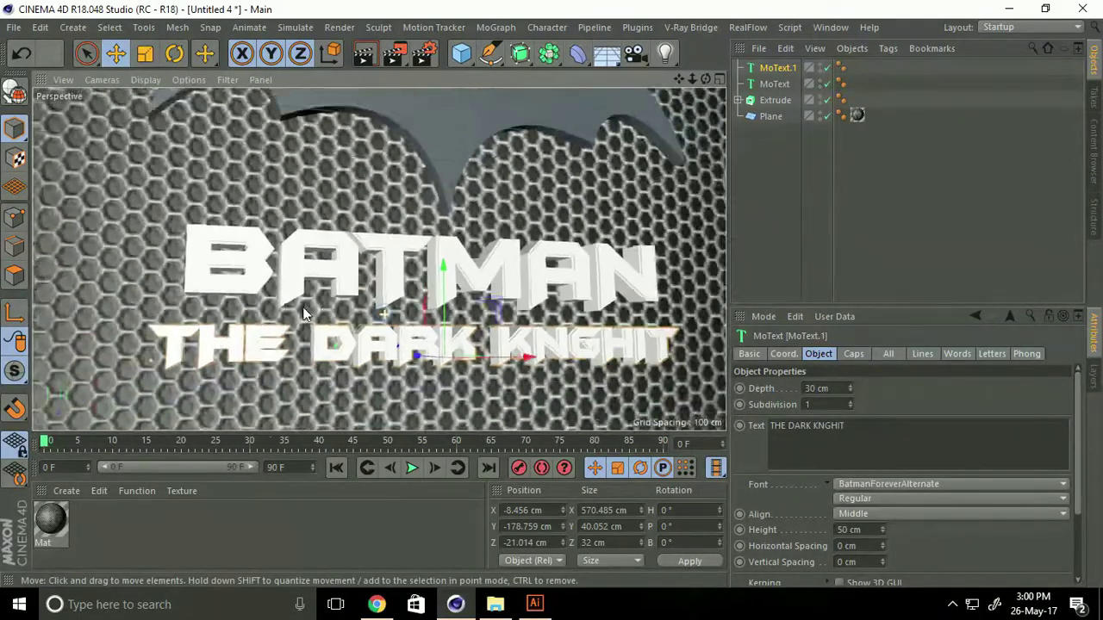
mouse_move(303, 312)
alt+mouse_down()
mouse_move(550, 298)
mouse_move(532, 193)
mouse_move(511, 194)
mouse_move(538, 194)
mouse_move(522, 221)
alt+mouse_up()
alt+drag(670, 96, 552, 294)
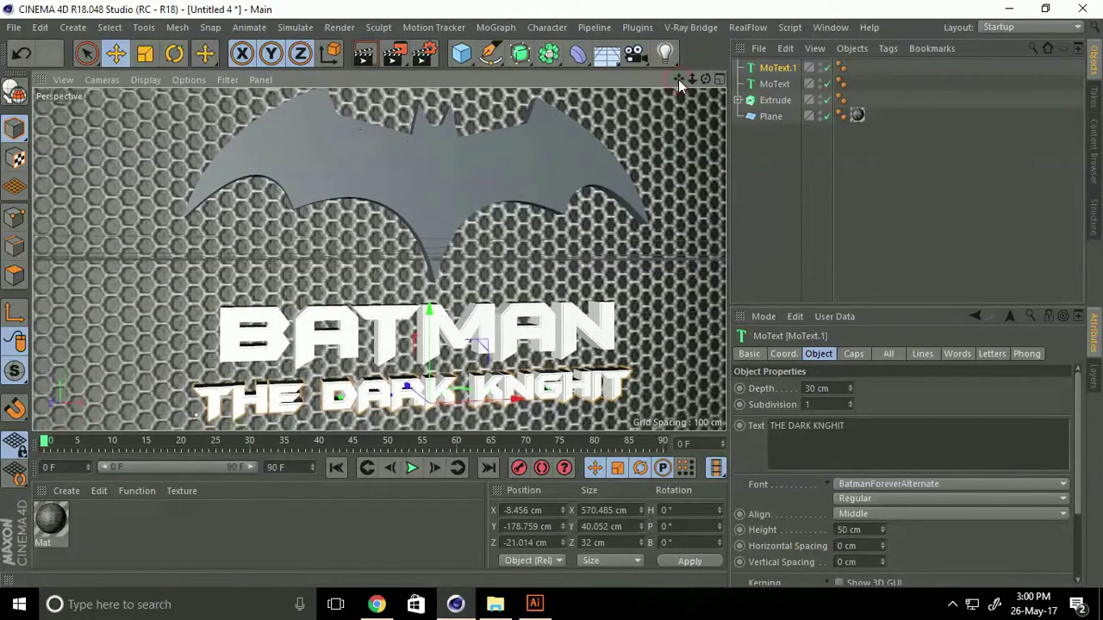
alt+drag(457, 245, 491, 277)
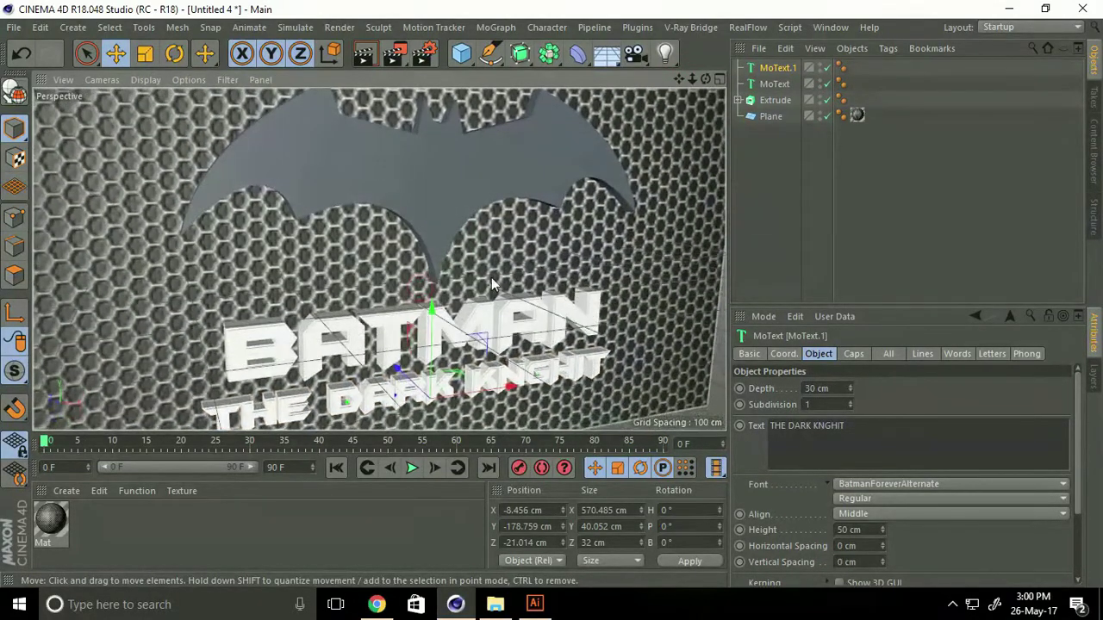
mouse_move(683, 80)
alt+mouse_down()
mouse_move(552, 294)
mouse_move(556, 167)
alt+mouse_up()
Step: Give the bat logo extrude's start a fillet cap with a 2 cm radius
click(539, 170)
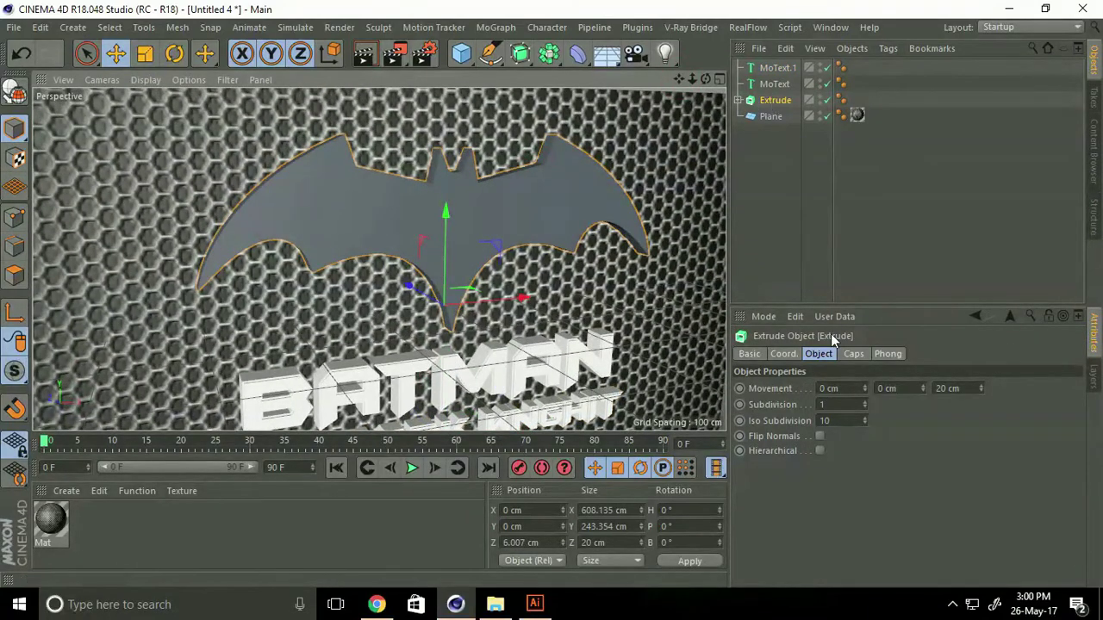
click(852, 354)
scroll(527, 138, up, 3)
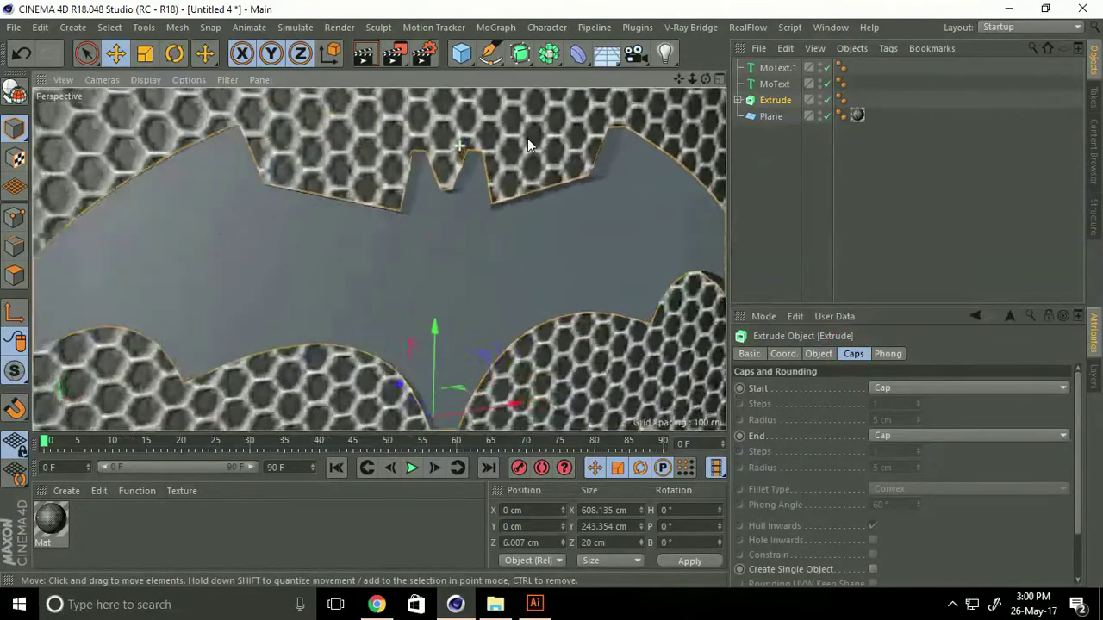
scroll(457, 207, up, 2)
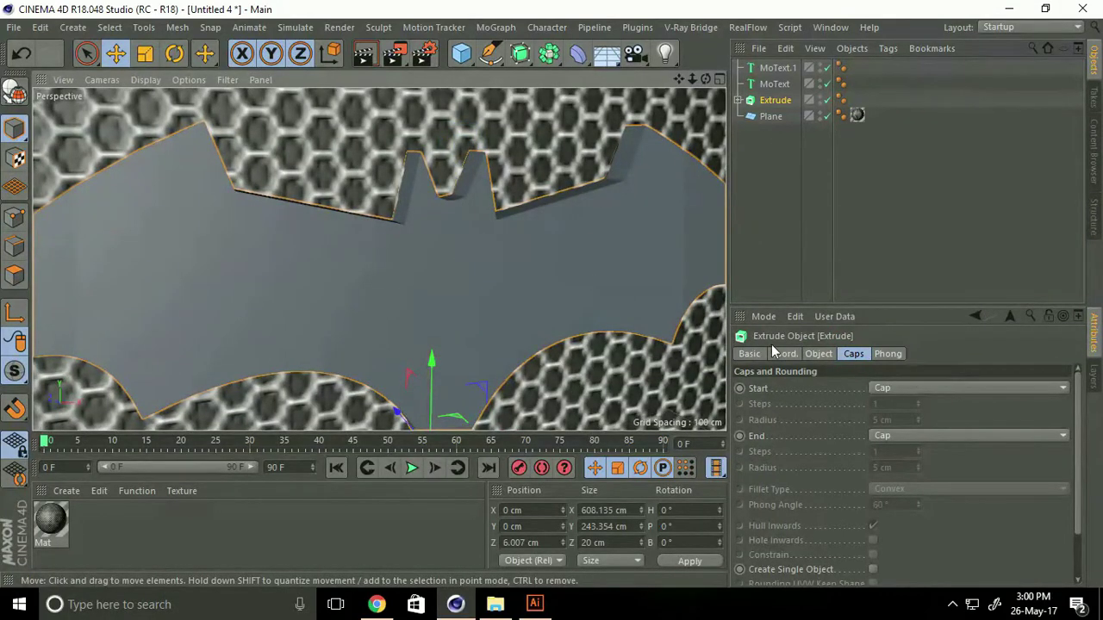
click(893, 389)
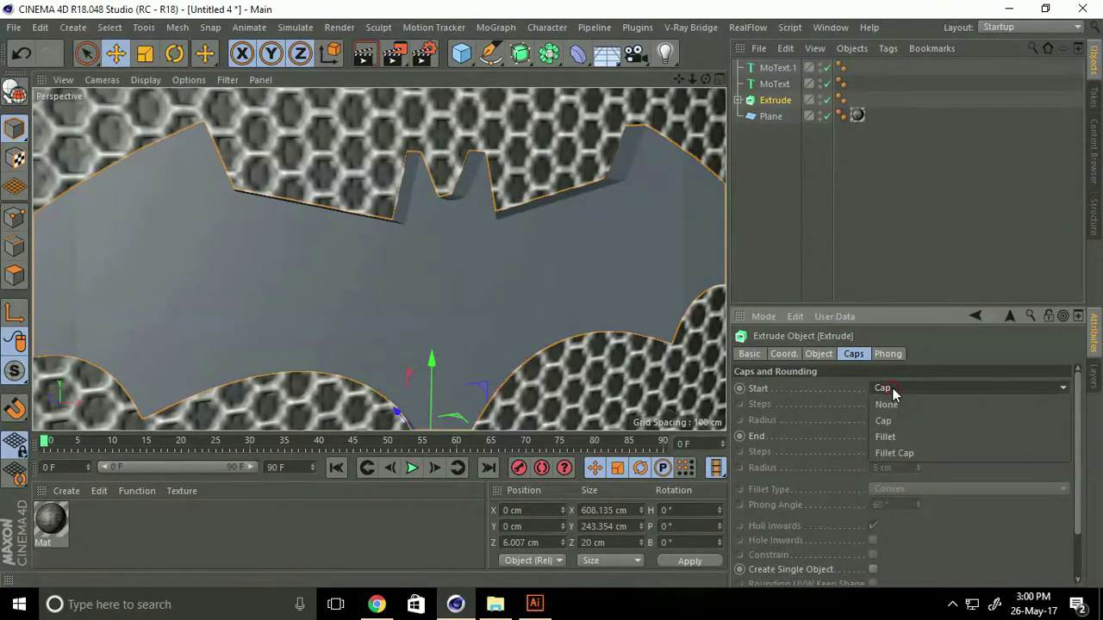
click(908, 453)
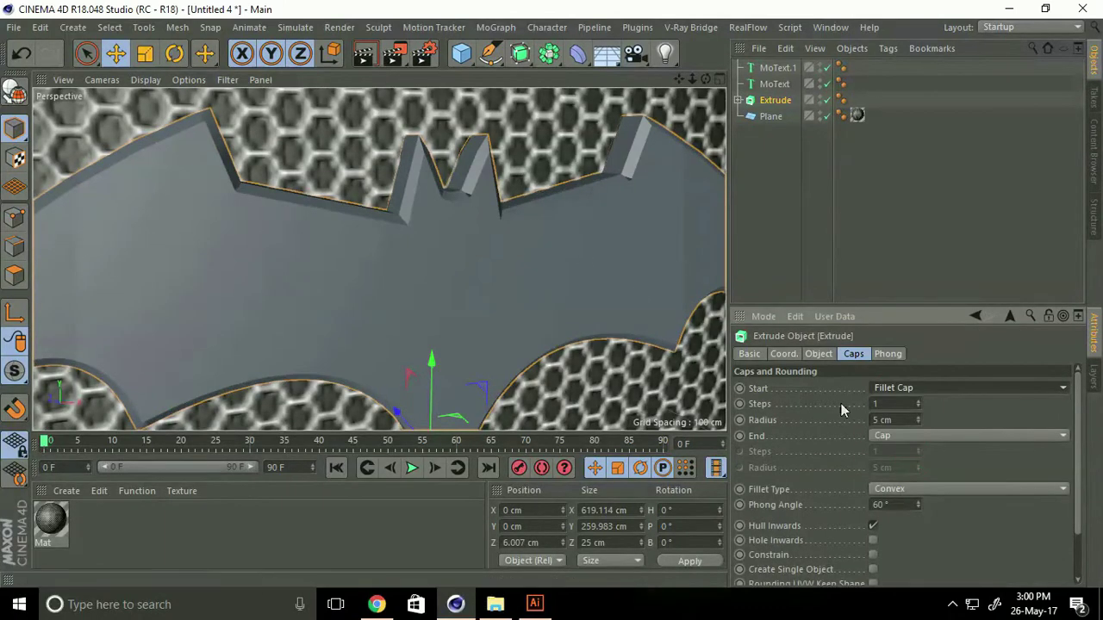
click(901, 419)
text(2)
key(Return)
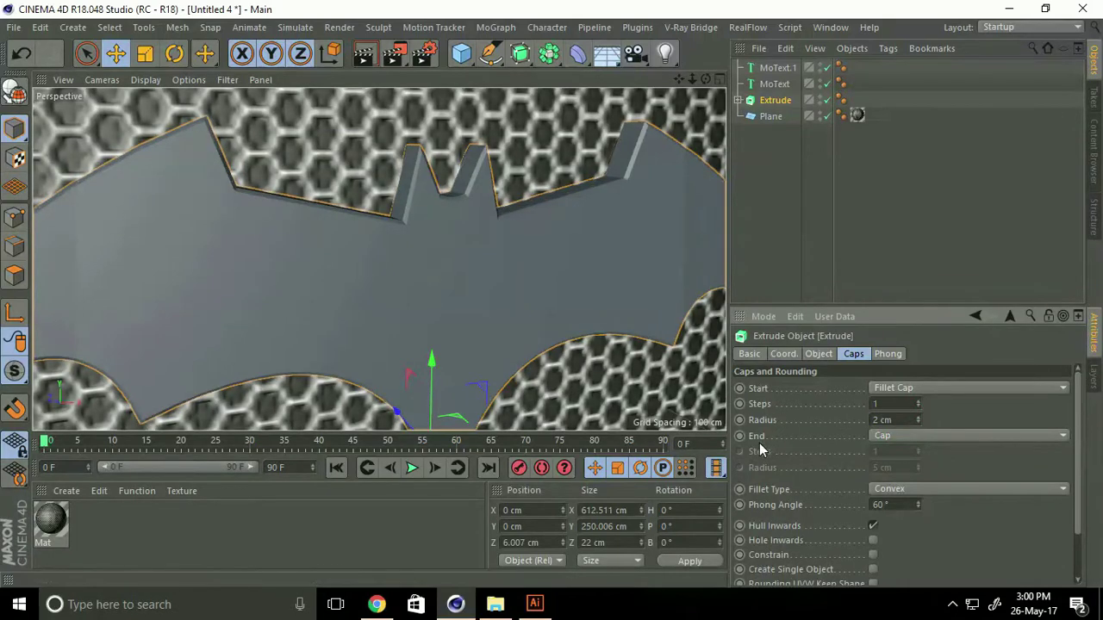
Step: Set the bat's fillet type to 1 Step and orbit to check its edges
click(874, 491)
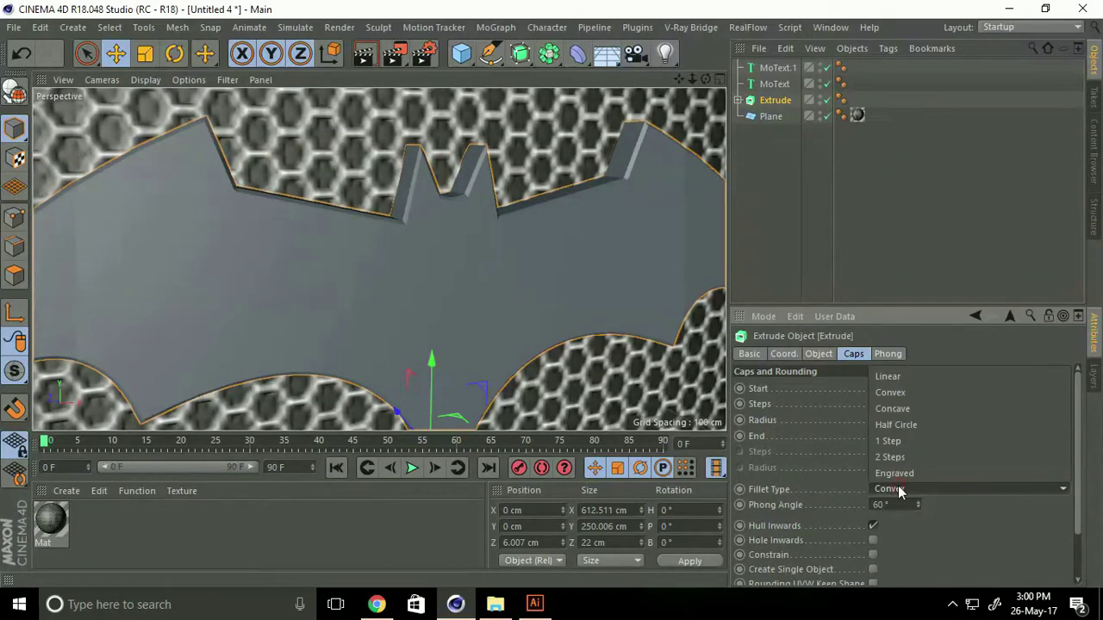
click(896, 443)
scroll(517, 194, up, 3)
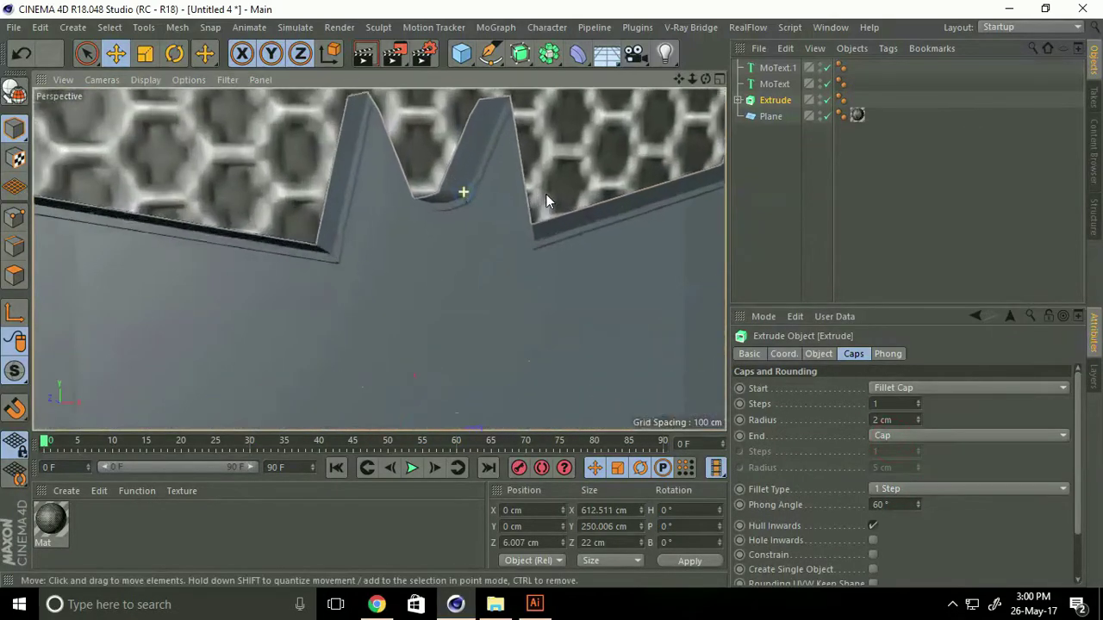
scroll(486, 284, up, 2)
mouse_move(485, 283)
alt+mouse_down()
mouse_move(482, 389)
mouse_move(467, 254)
mouse_move(444, 243)
alt+mouse_up()
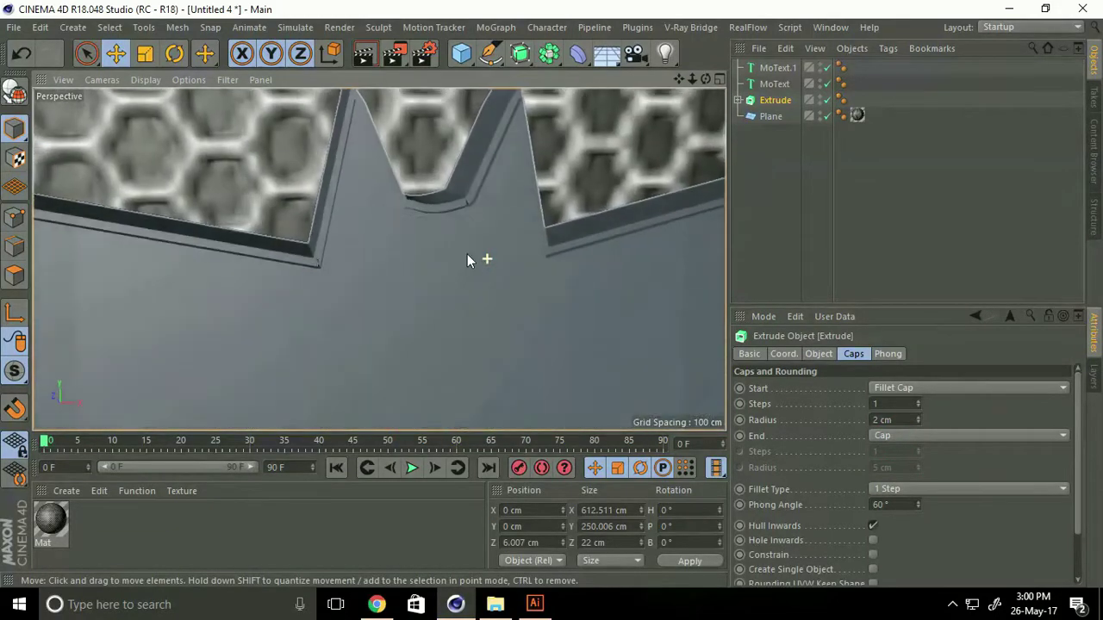
scroll(303, 242, down, 5)
scroll(303, 242, down, 2)
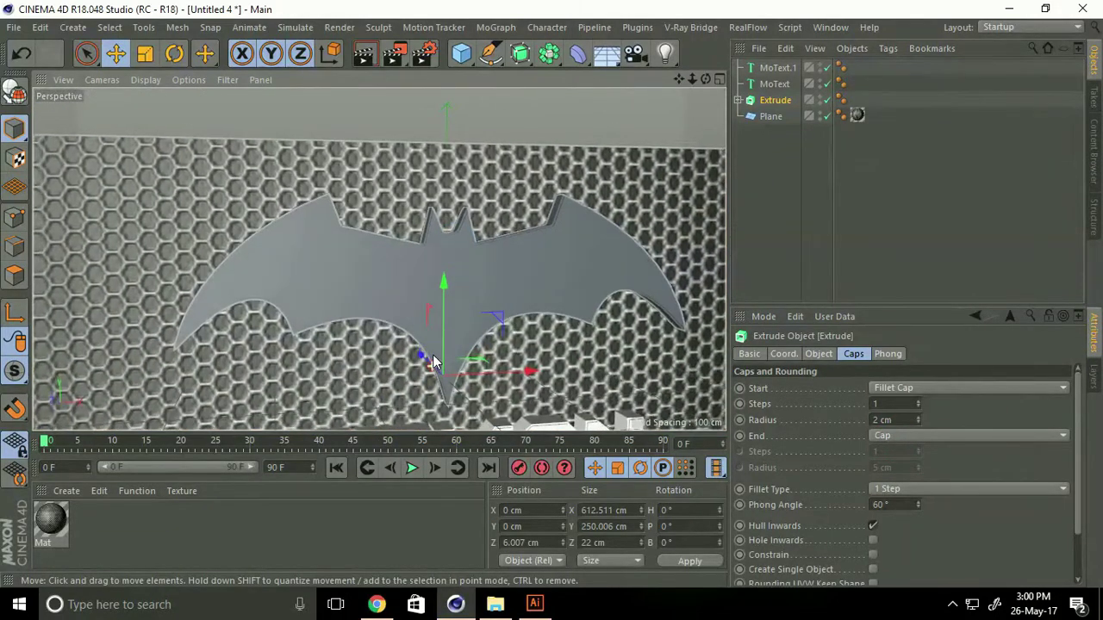
alt+drag(396, 336, 469, 340)
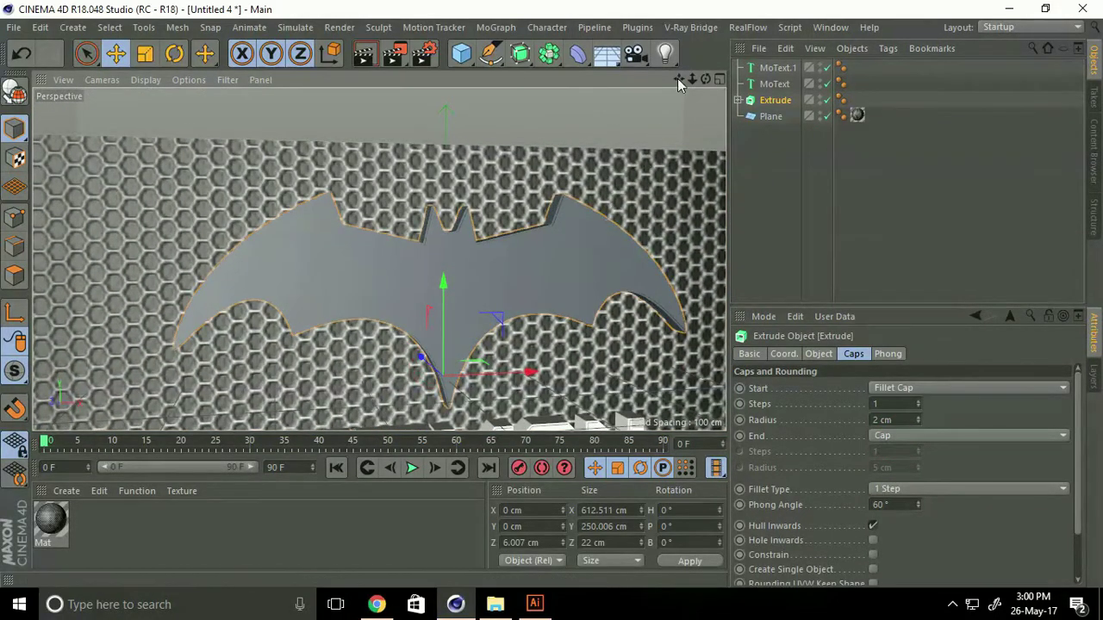
Step: Make the bat Extrude editable and connect its child caps and sides into Extrude.1
click(774, 83)
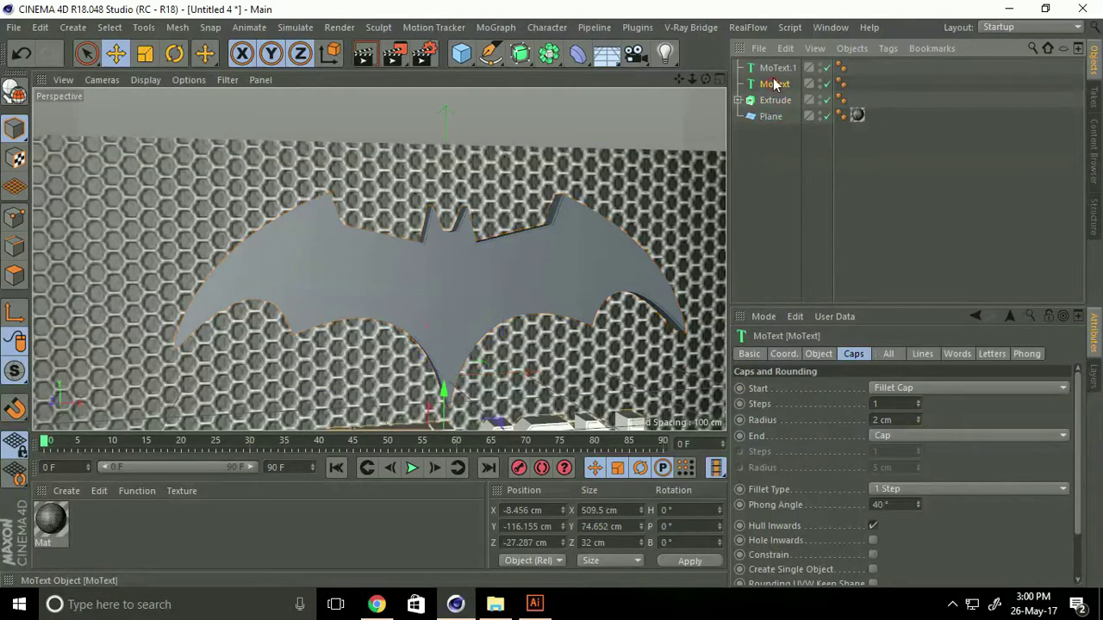
click(774, 101)
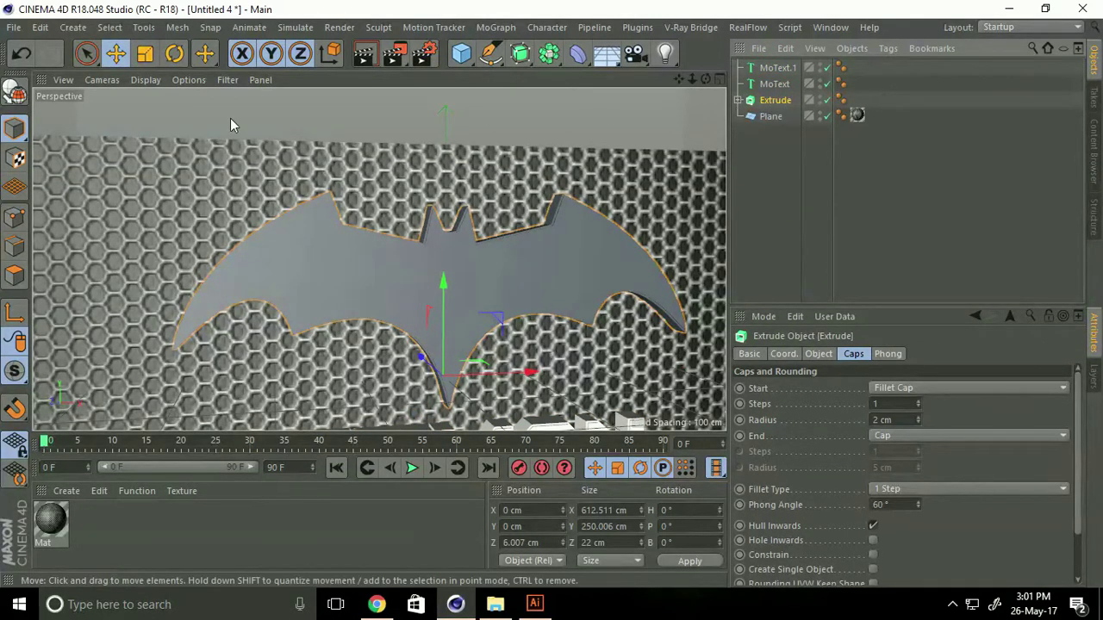
click(14, 90)
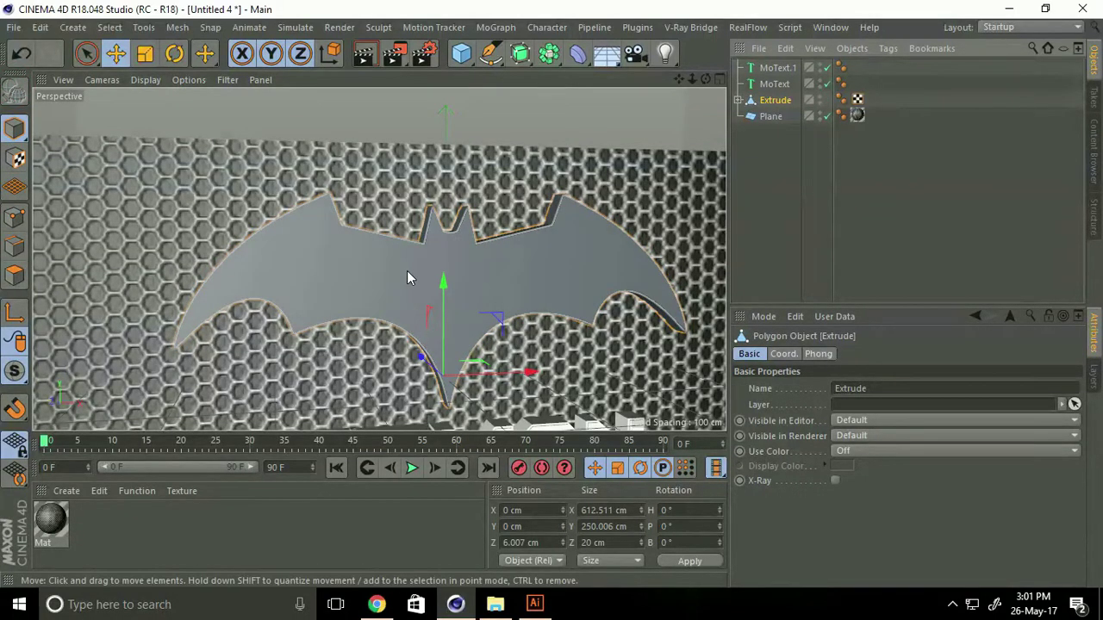
alt+drag(396, 289, 416, 311)
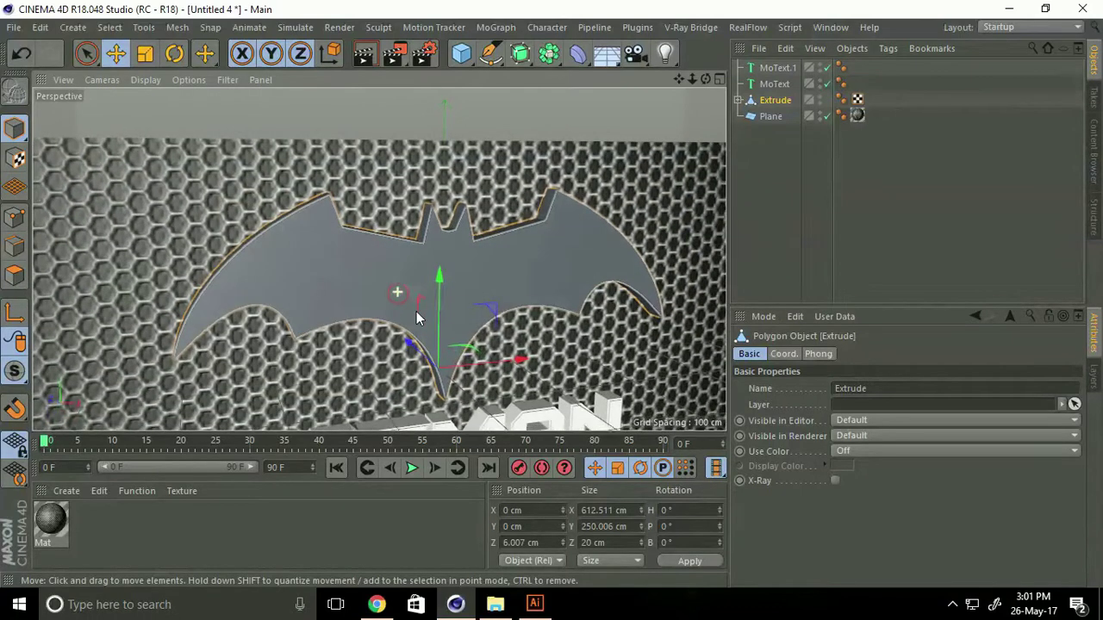
right_click(764, 105)
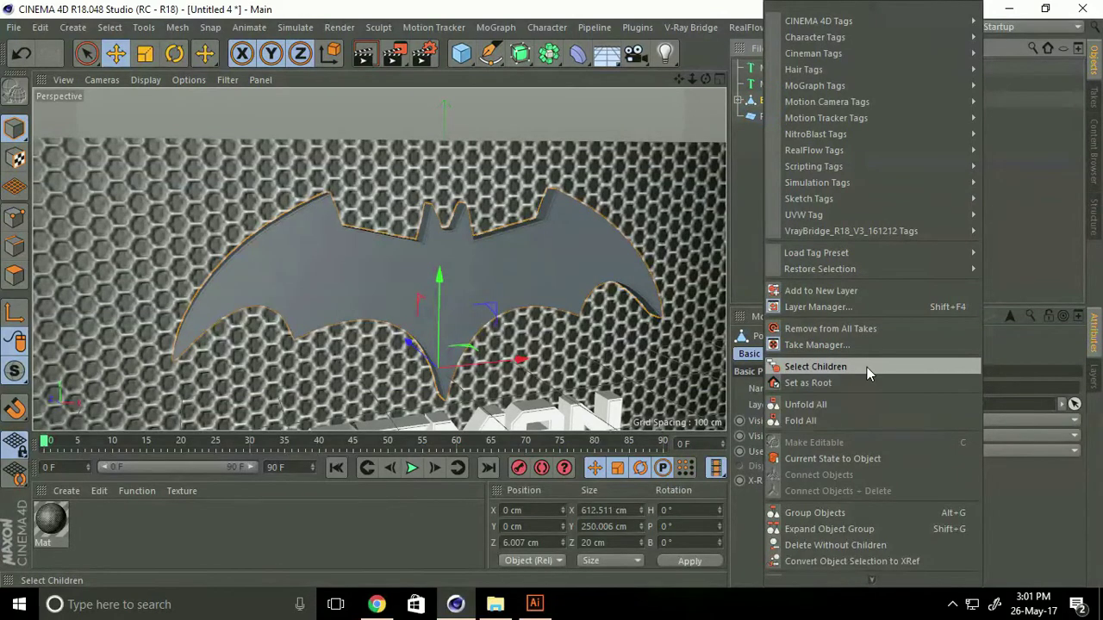
click(790, 369)
right_click(774, 101)
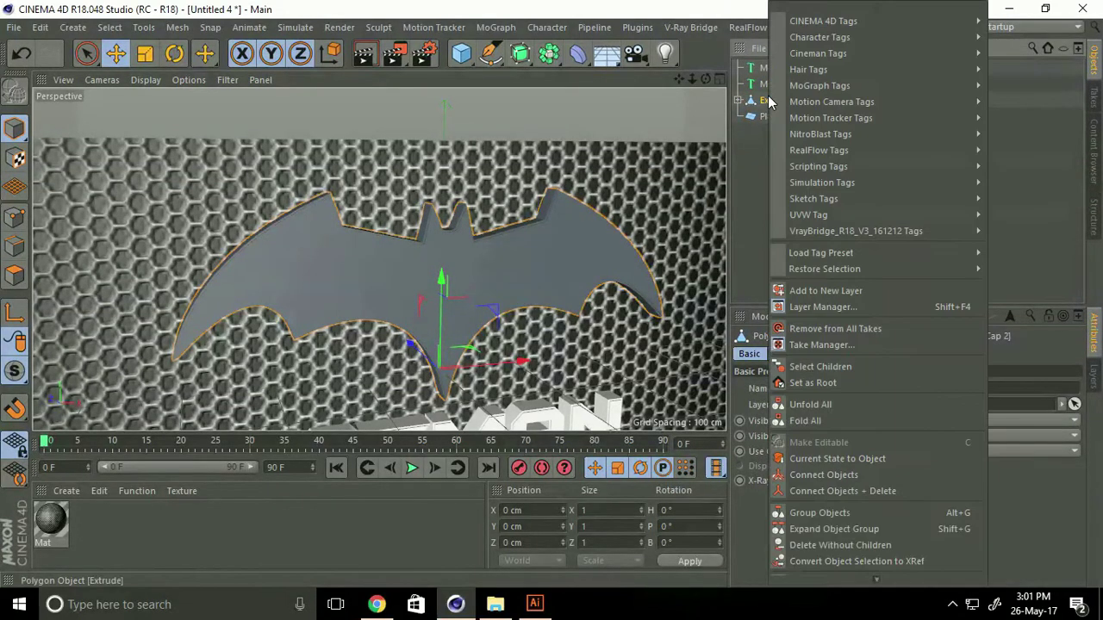
click(825, 491)
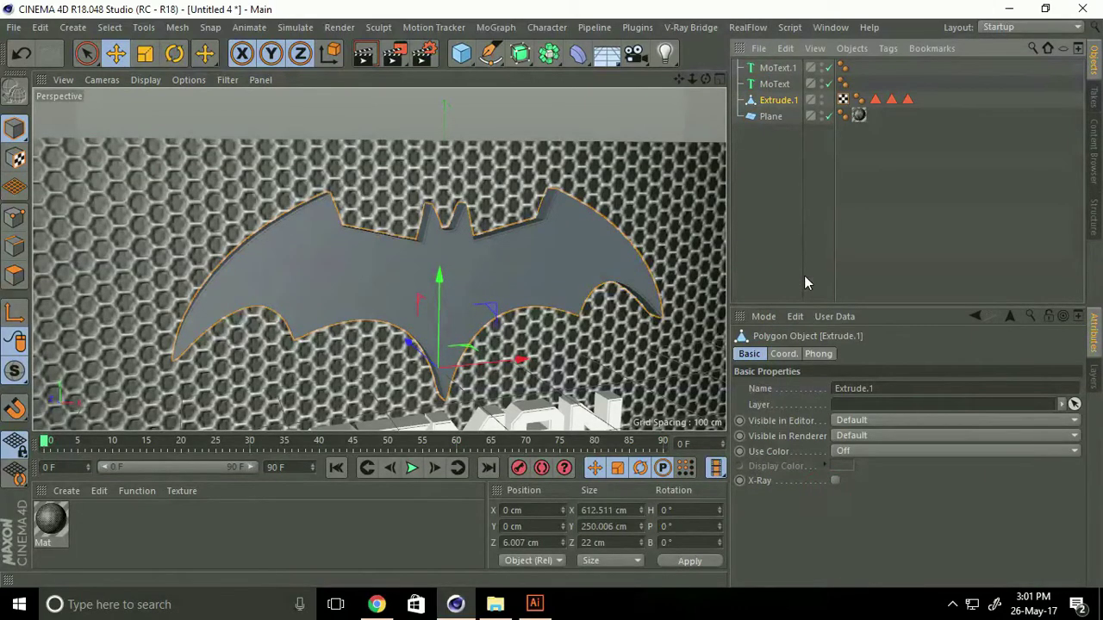
click(772, 86)
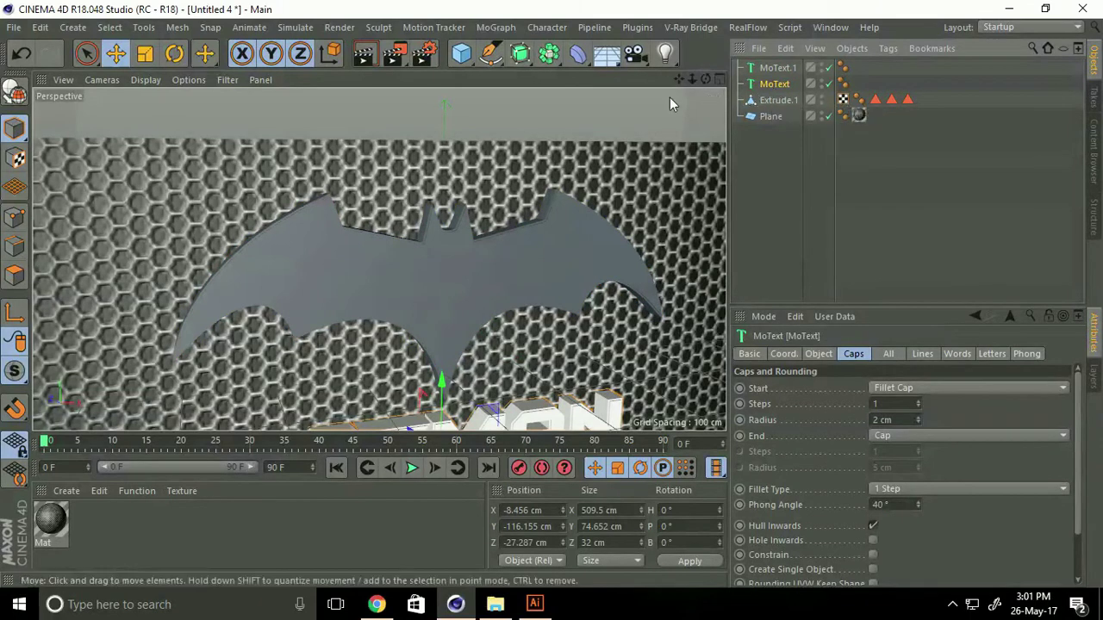
Step: Make the BATMAN text editable and merge its letter parts into MoText.2
click(14, 93)
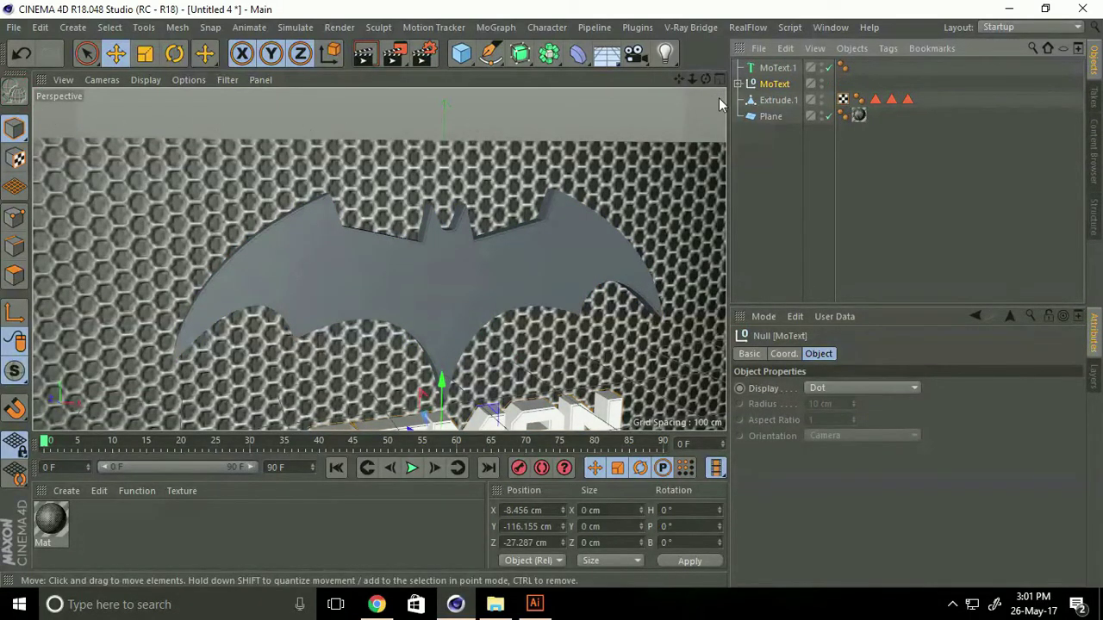
right_click(770, 86)
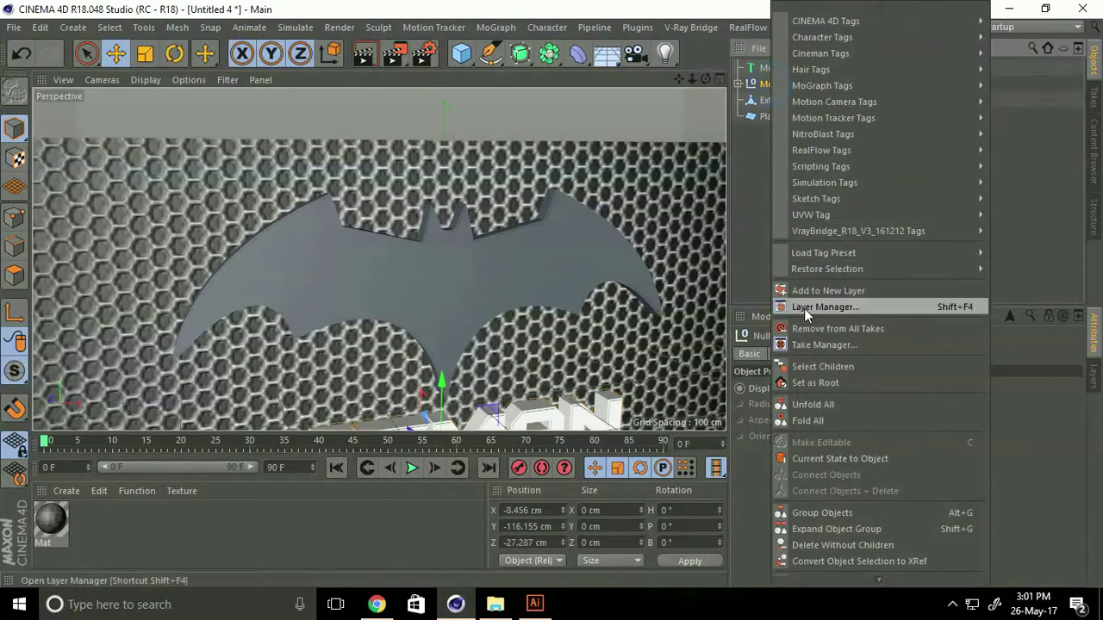
click(833, 366)
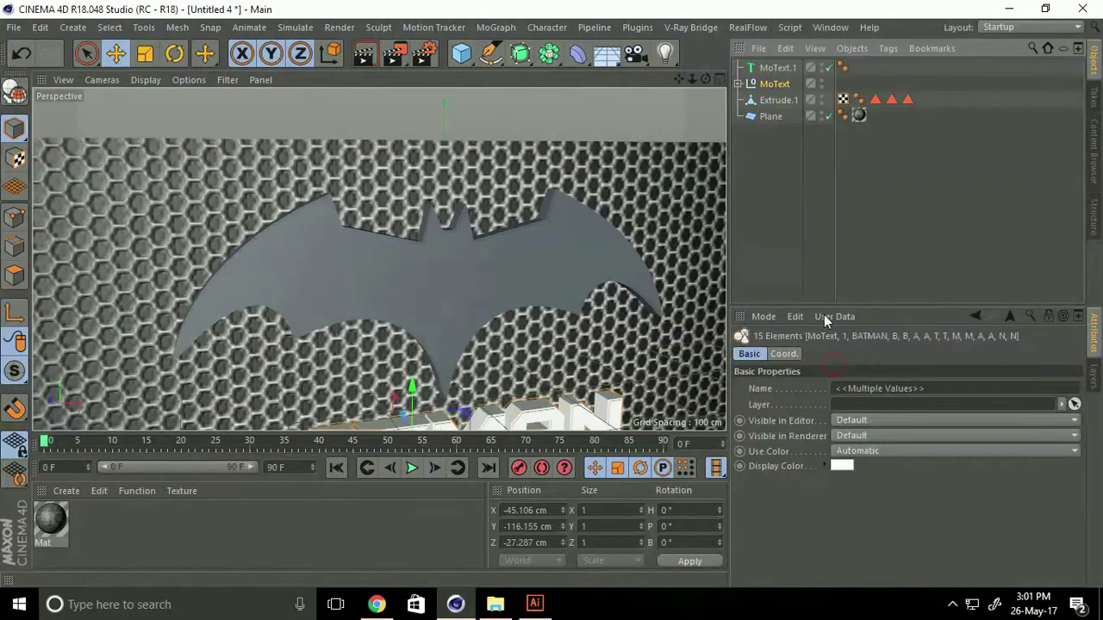
right_click(782, 84)
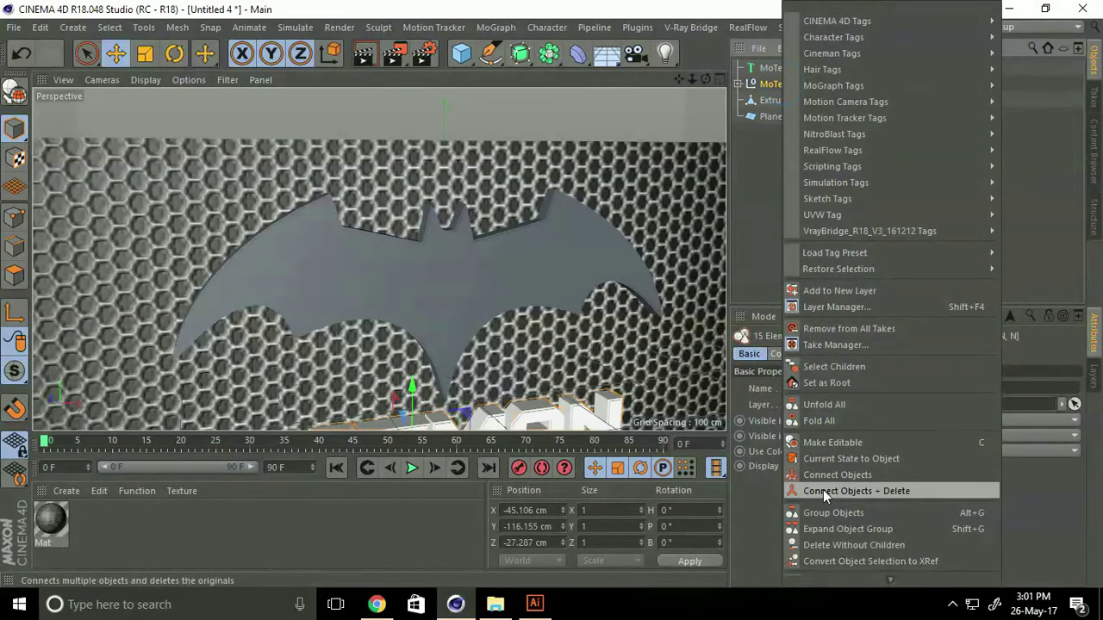
click(860, 491)
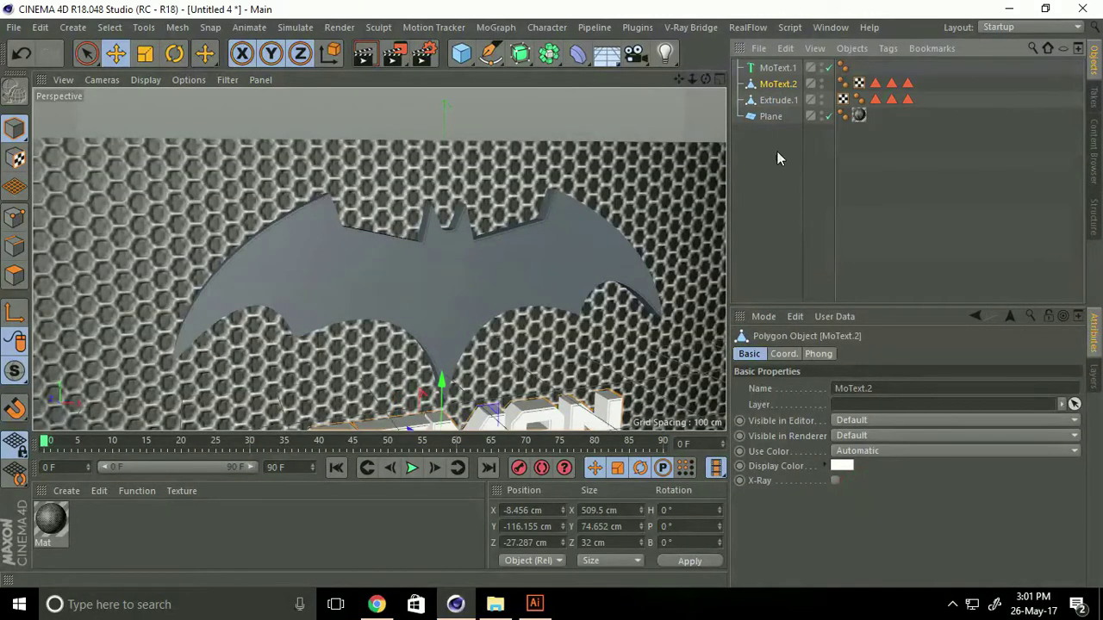
Step: Make THE DARK KNIGHT text editable and merge its letters into one MoText object
click(770, 70)
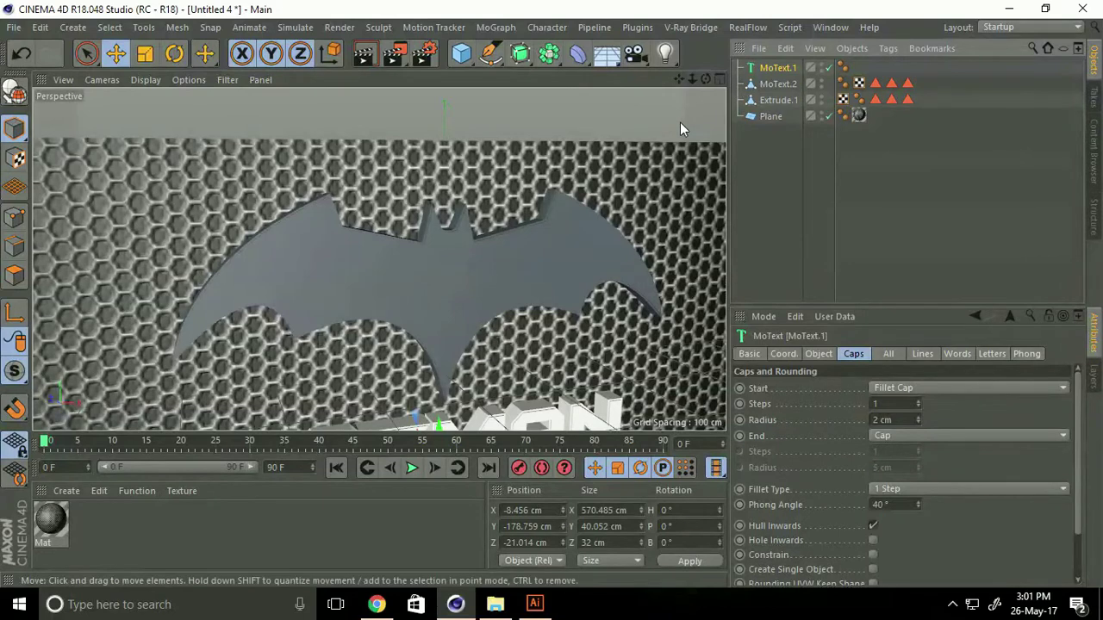
key(c)
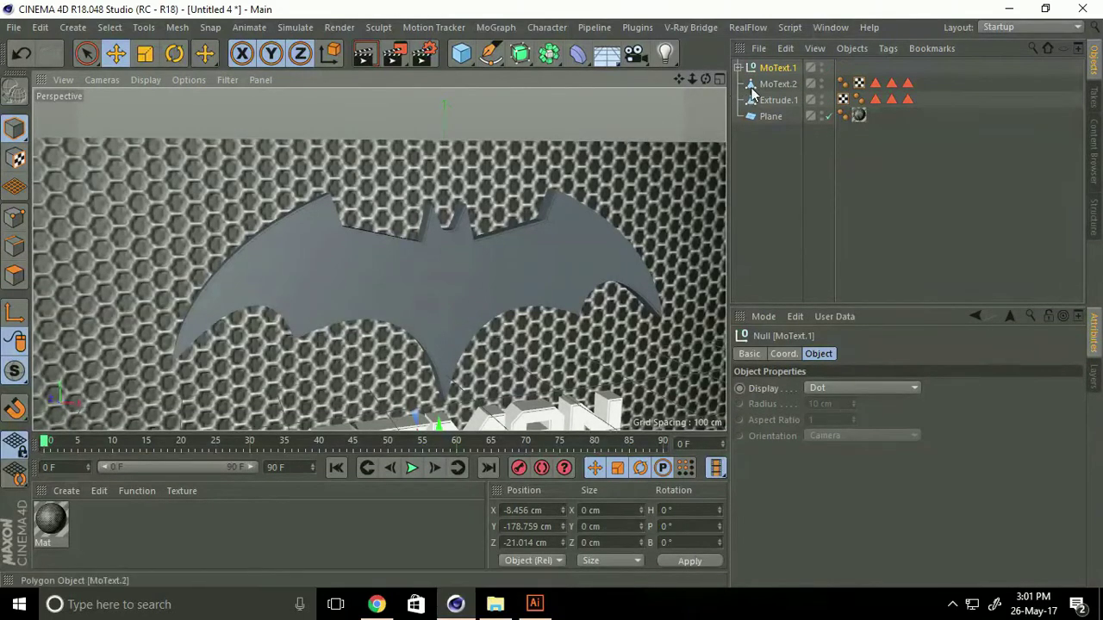
right_click(772, 68)
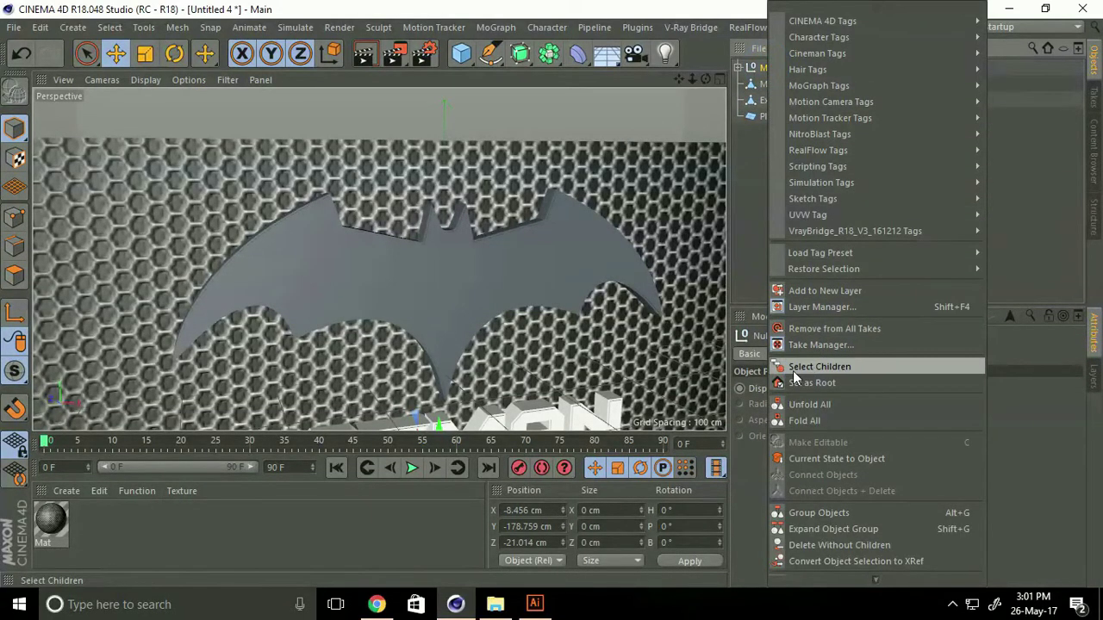
click(863, 371)
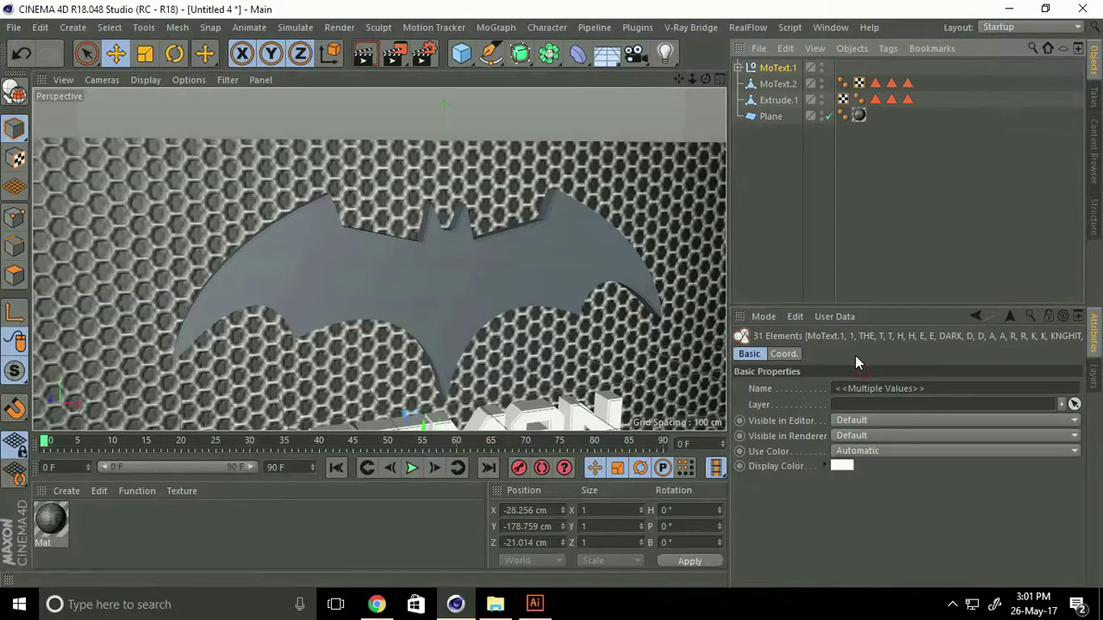
right_click(772, 69)
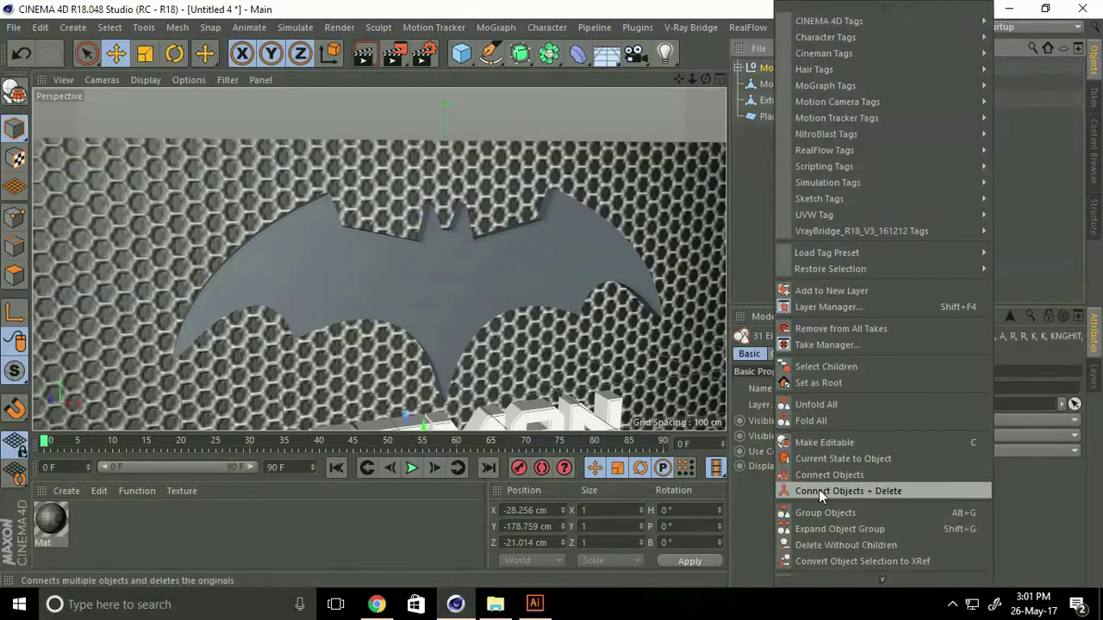
click(888, 492)
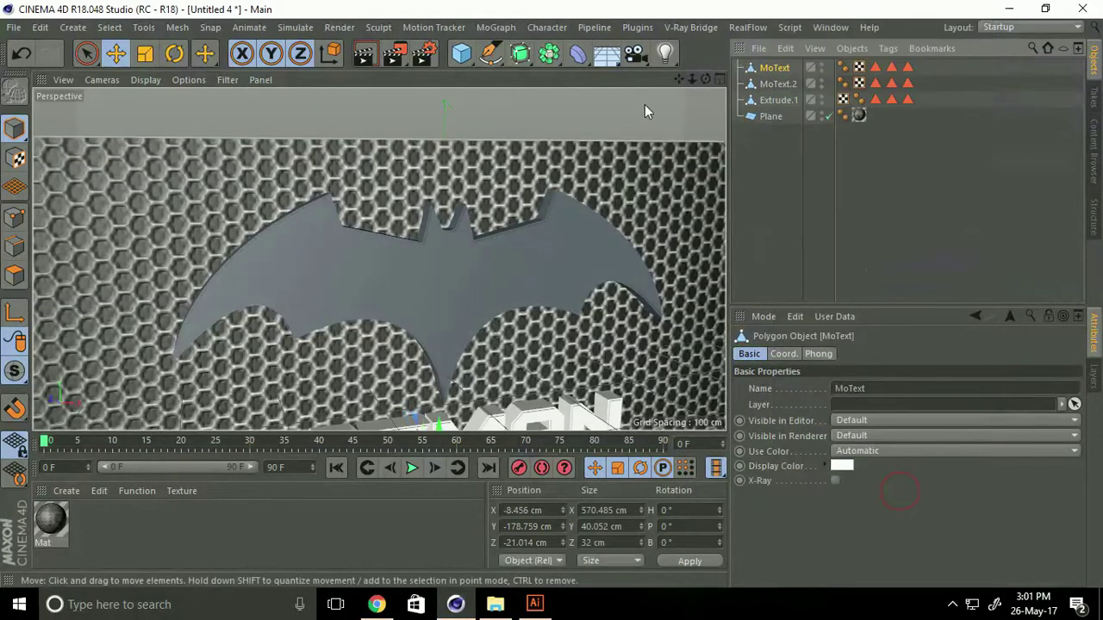
Step: Zoom in on the text and create a new blank material, Mat.1, in the Material Manager
alt+drag(644, 104, 551, 288)
scroll(551, 293, up, 3)
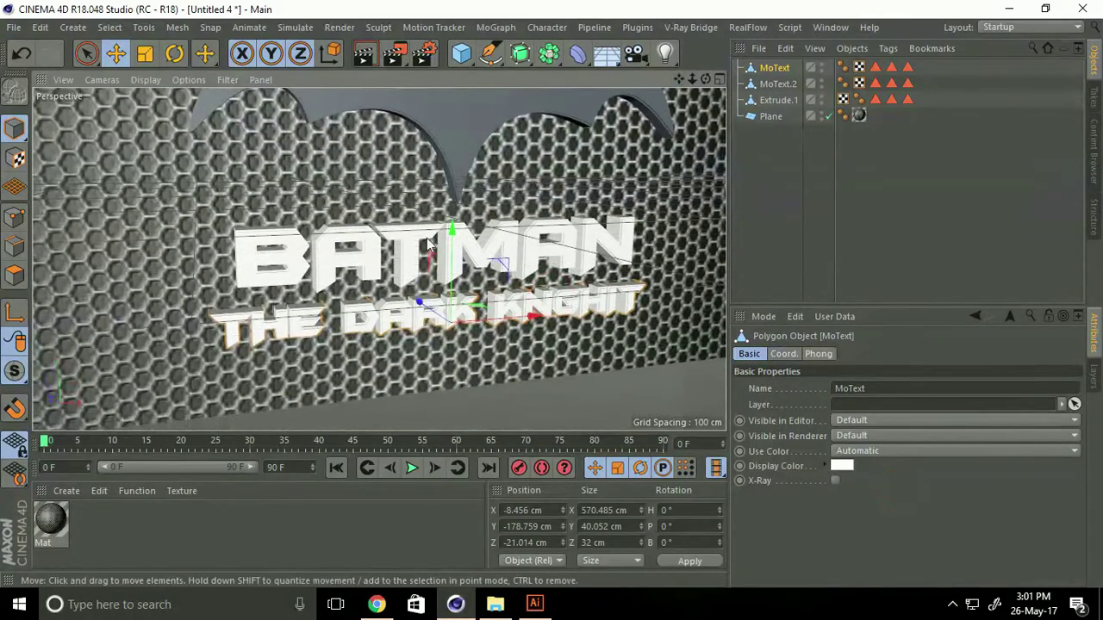
scroll(474, 241, up, 3)
scroll(431, 237, up, 2)
alt+drag(386, 272, 384, 269)
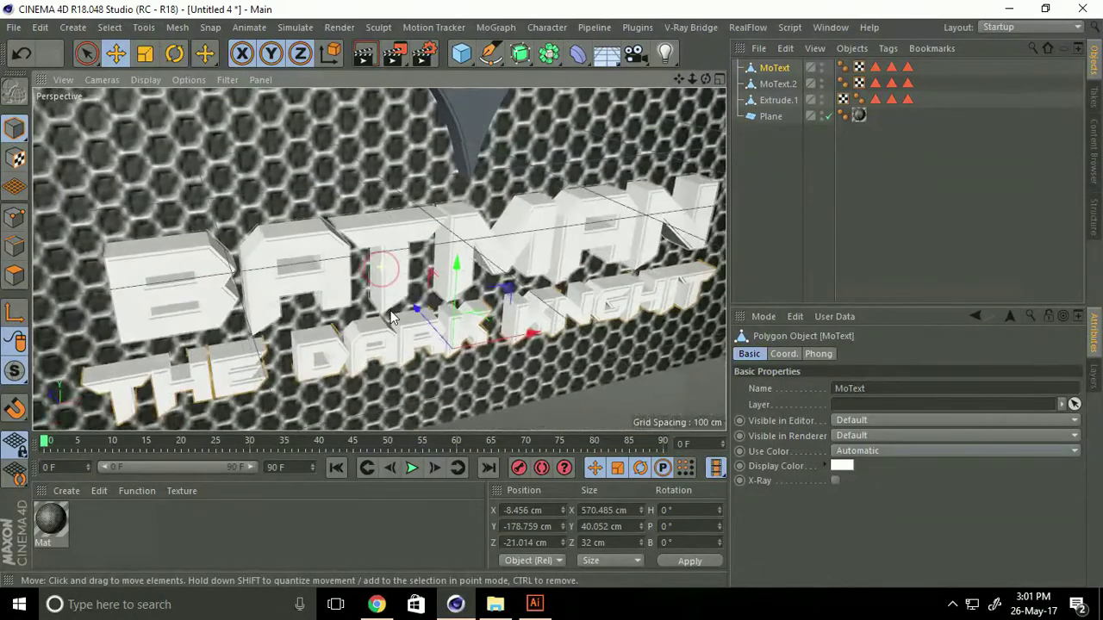
click(66, 491)
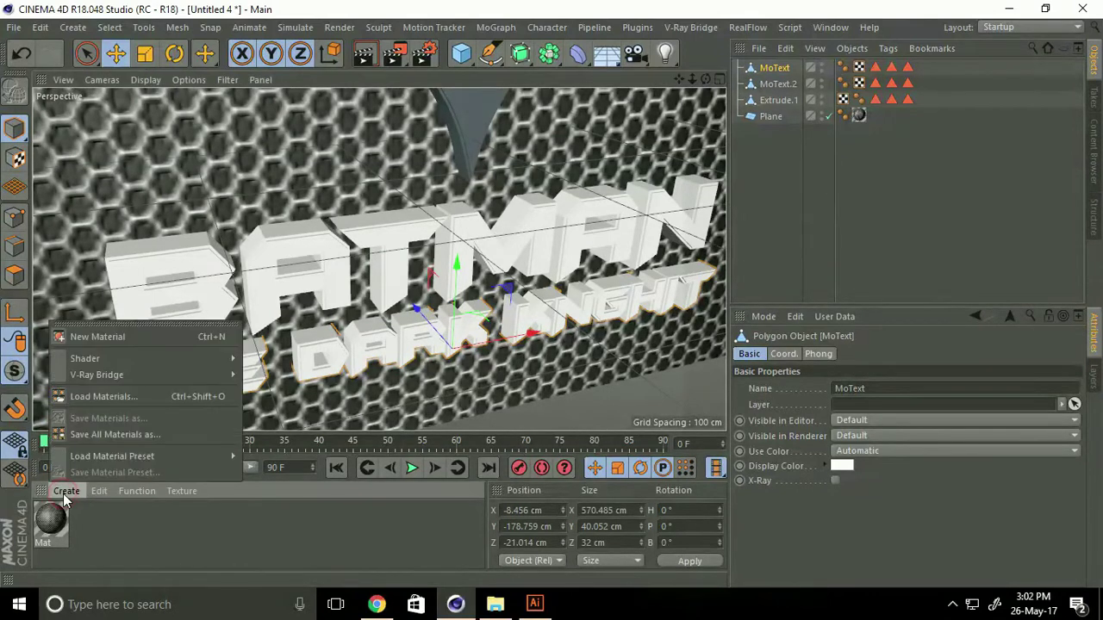
click(82, 336)
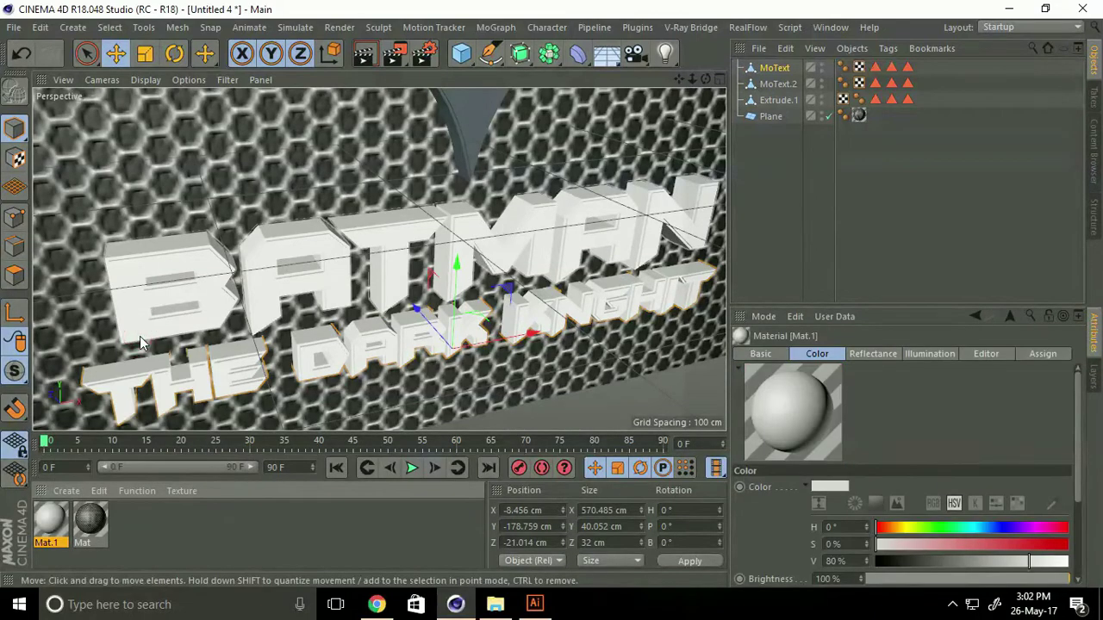
Step: Load the dark grunge image as Mat.1's colour texture without copying it to the project
double_click(52, 517)
click(269, 229)
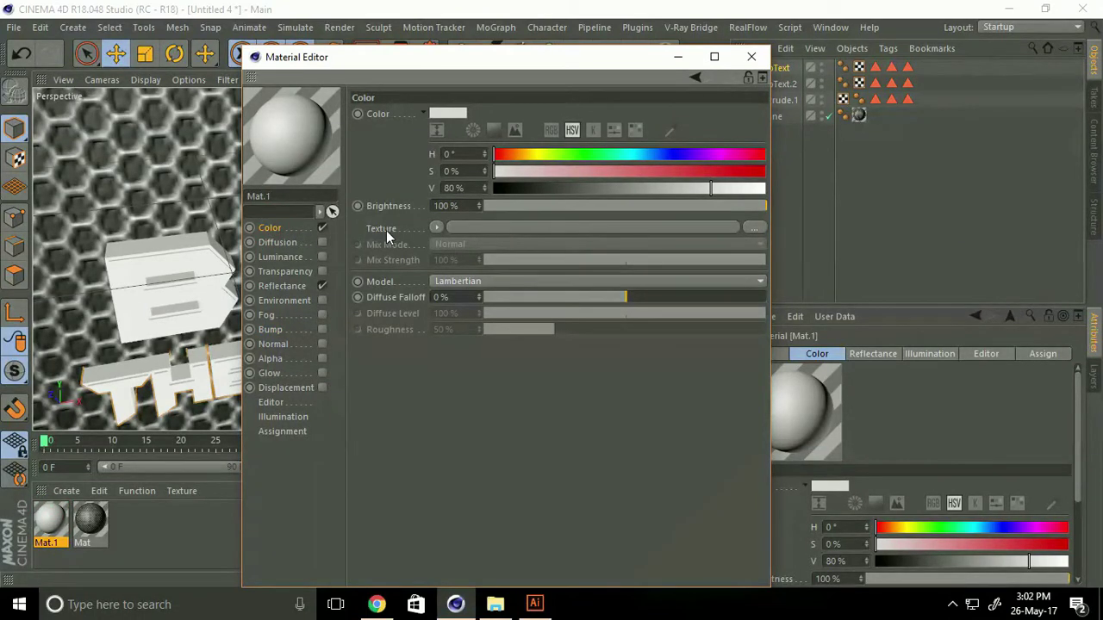
click(758, 230)
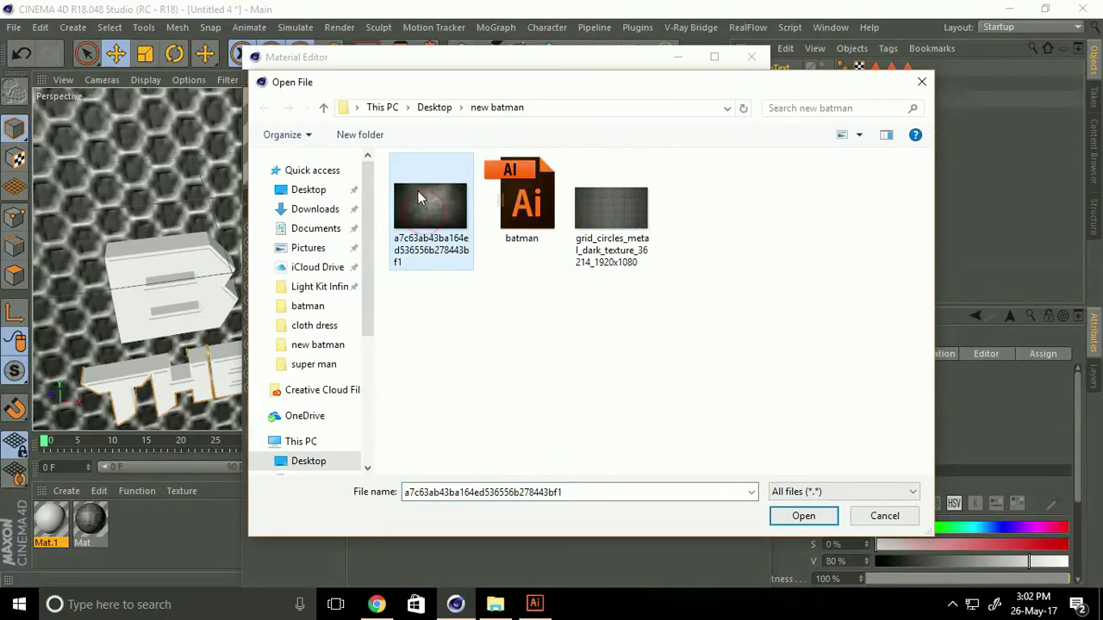
click(797, 519)
click(640, 361)
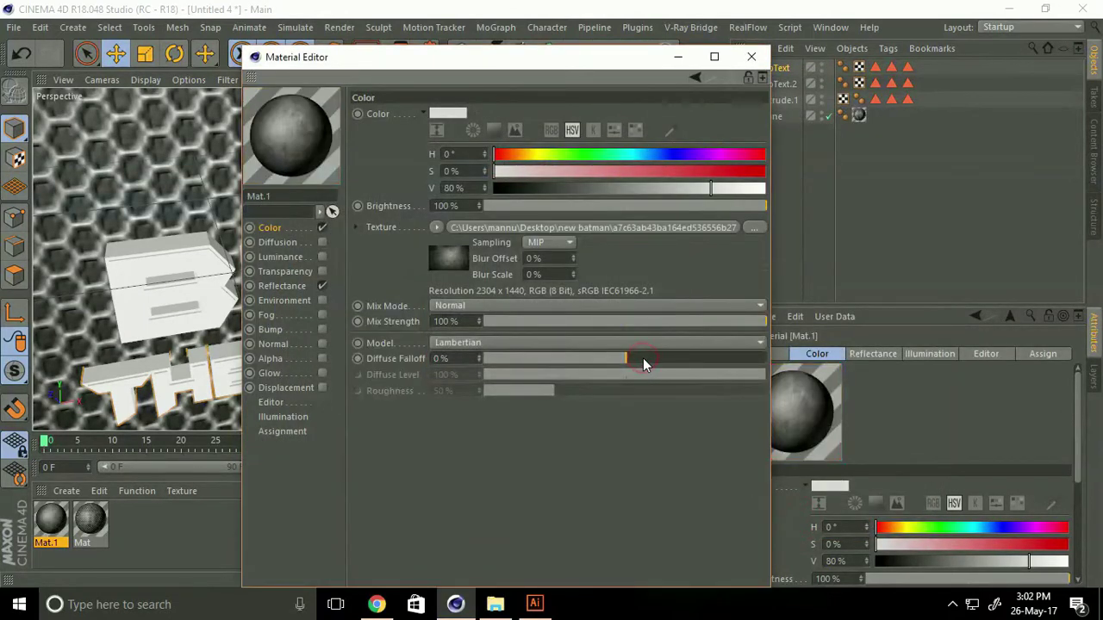
Step: Enable Bump on Mat.1 using the same grunge image at 20% strength
click(325, 328)
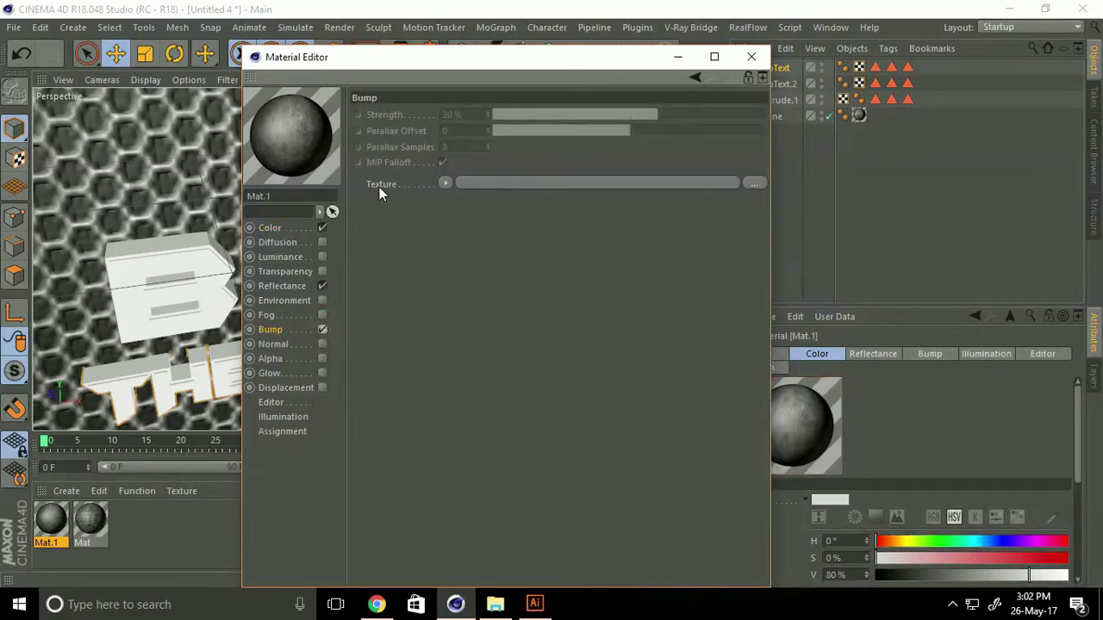
click(754, 184)
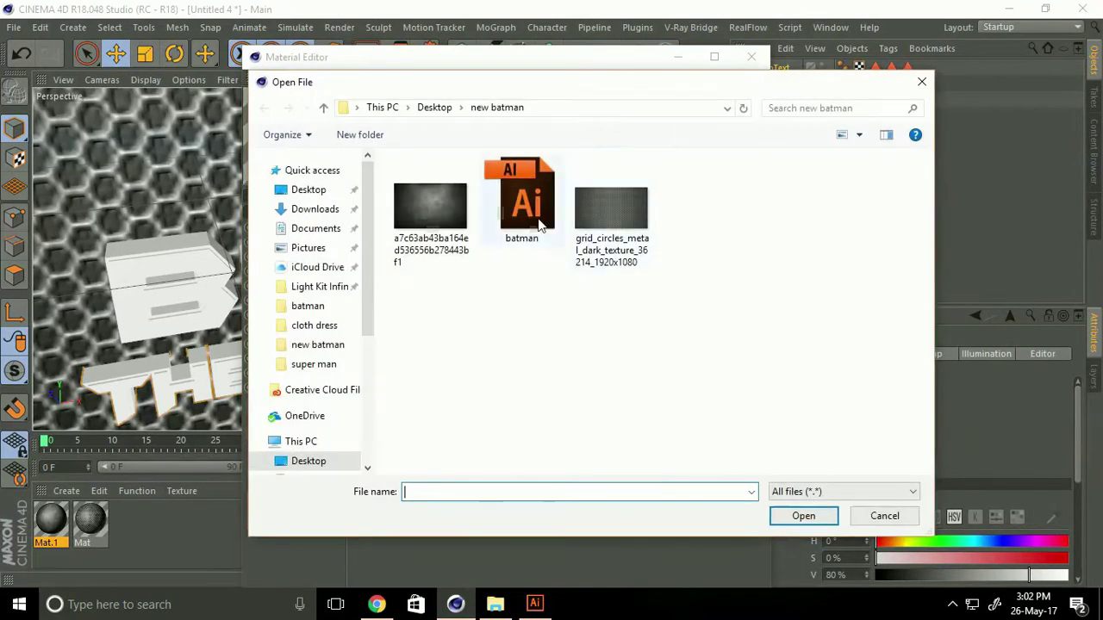
click(454, 222)
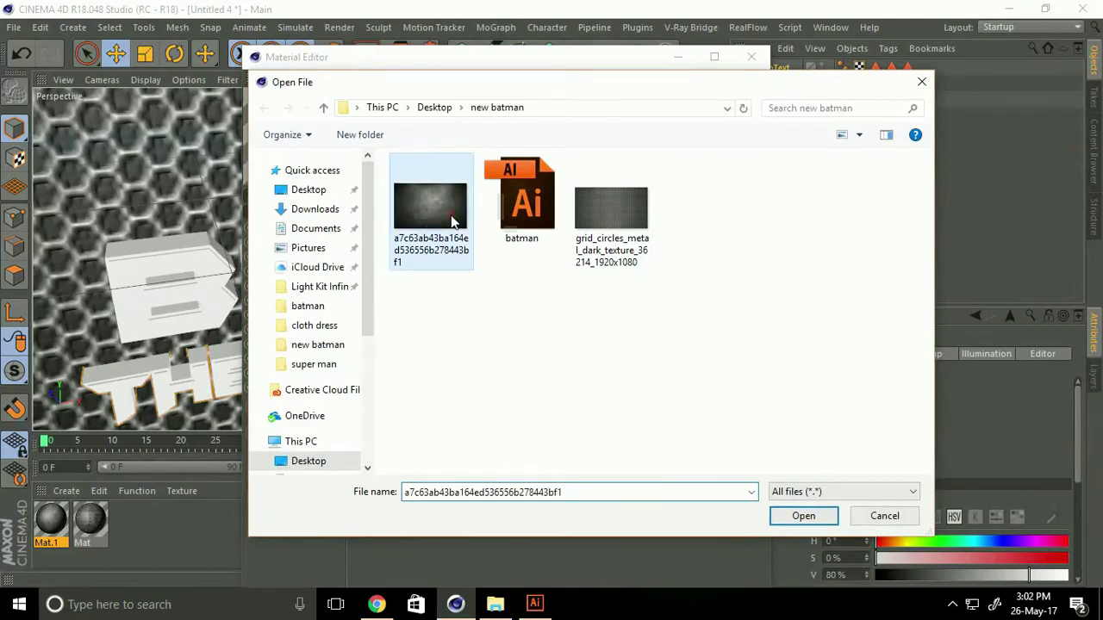
click(803, 515)
click(638, 366)
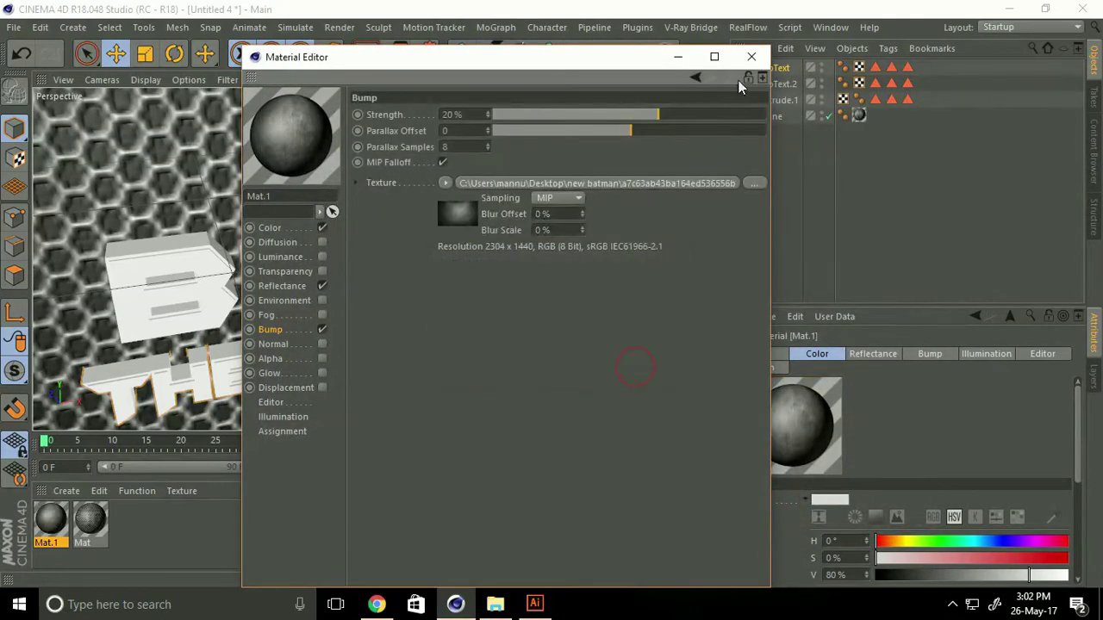
Step: Apply Mat.1 to the bat logo Extrude.1 and orbit to review the scratched surface
click(751, 57)
alt+drag(473, 250, 458, 258)
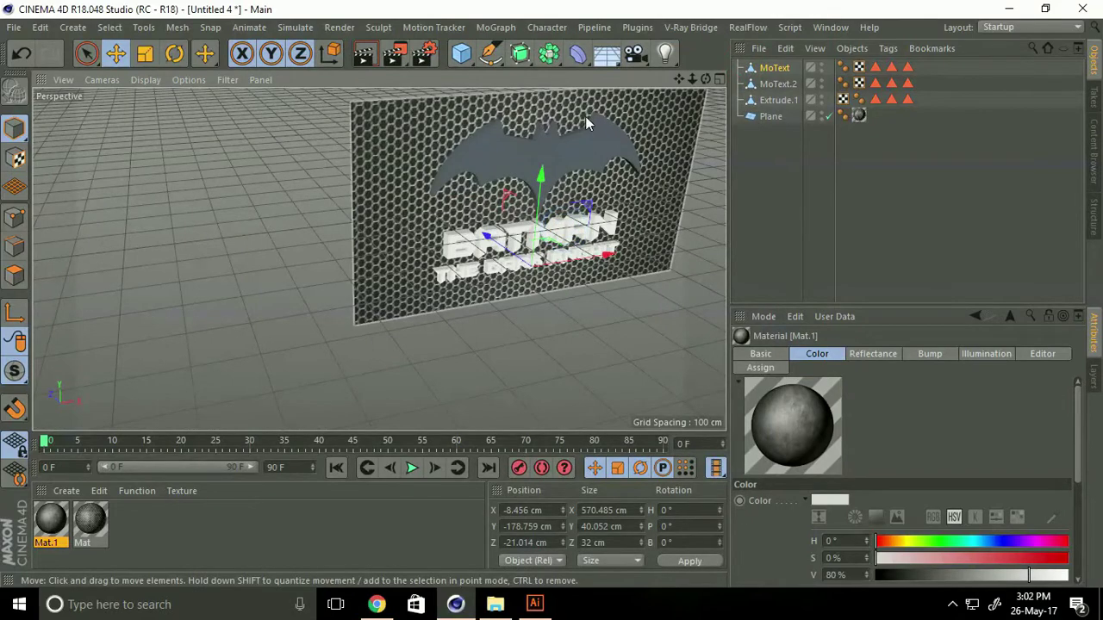
mouse_move(585, 118)
alt+mouse_down()
mouse_move(713, 107)
mouse_move(535, 198)
alt+mouse_up()
click(532, 200)
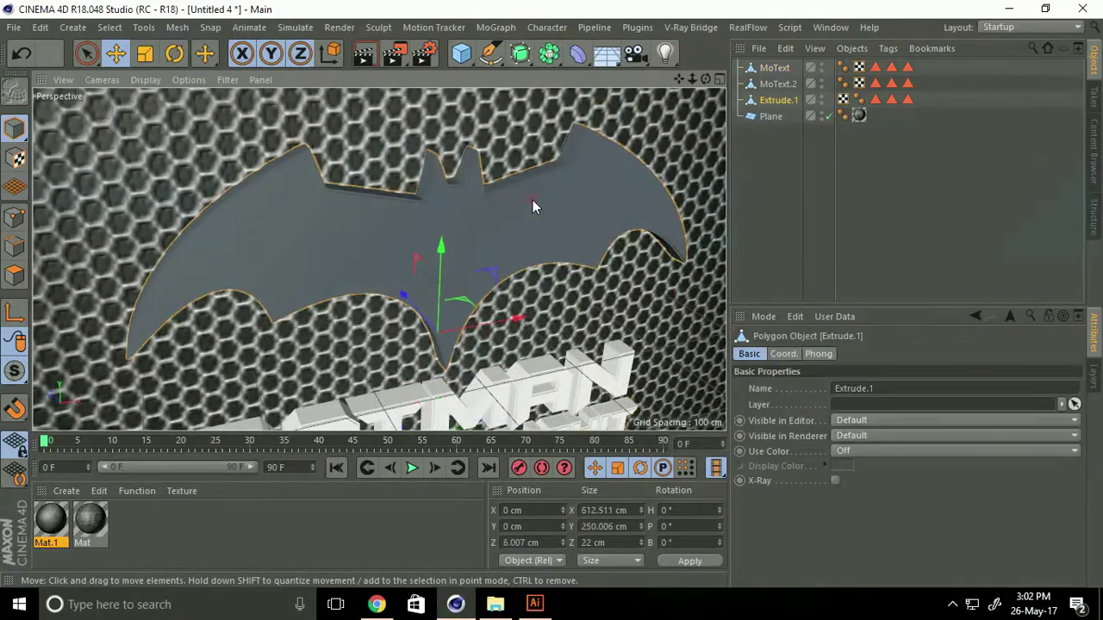
drag(46, 529, 277, 269)
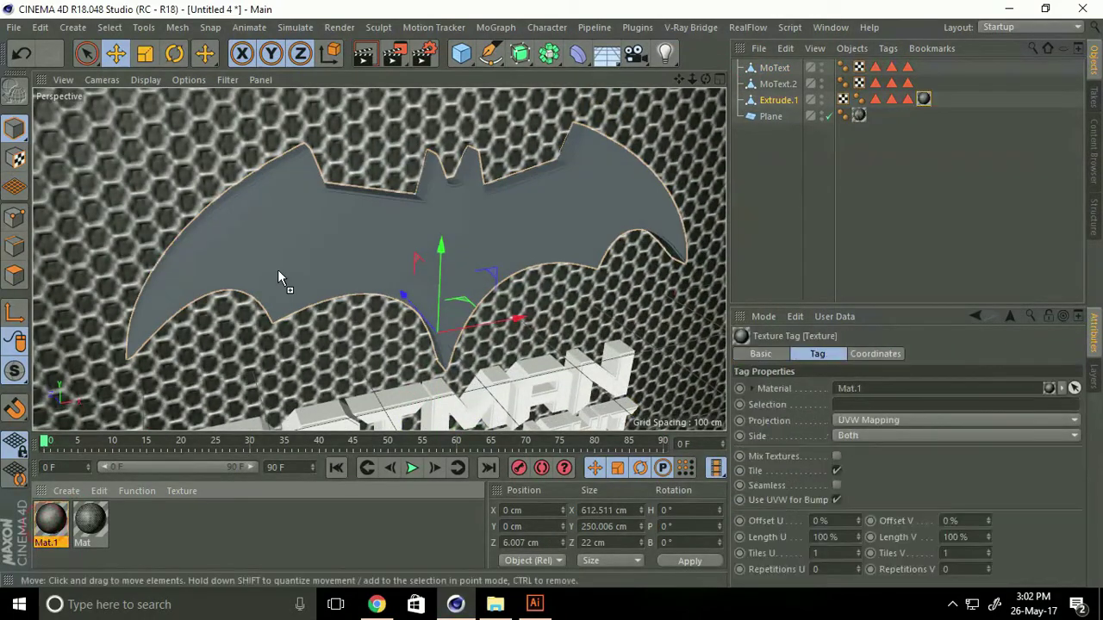
mouse_move(483, 256)
alt+mouse_down()
mouse_move(385, 188)
mouse_move(326, 186)
mouse_move(497, 172)
mouse_move(492, 186)
alt+mouse_up()
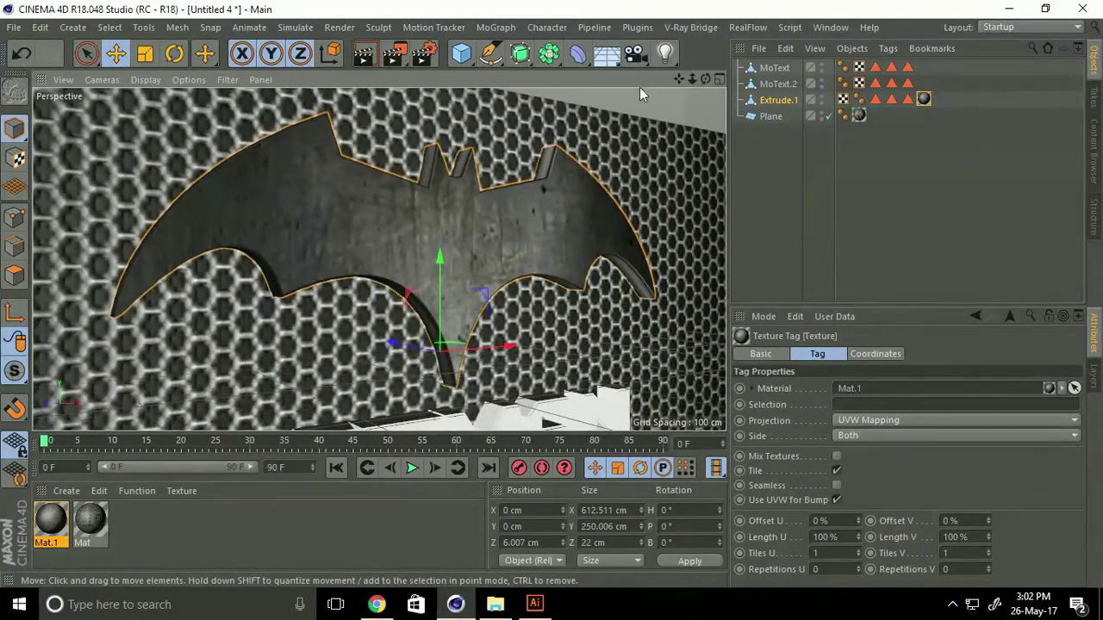
mouse_move(680, 79)
mouse_down()
mouse_move(551, 290)
mouse_move(680, 79)
mouse_up()
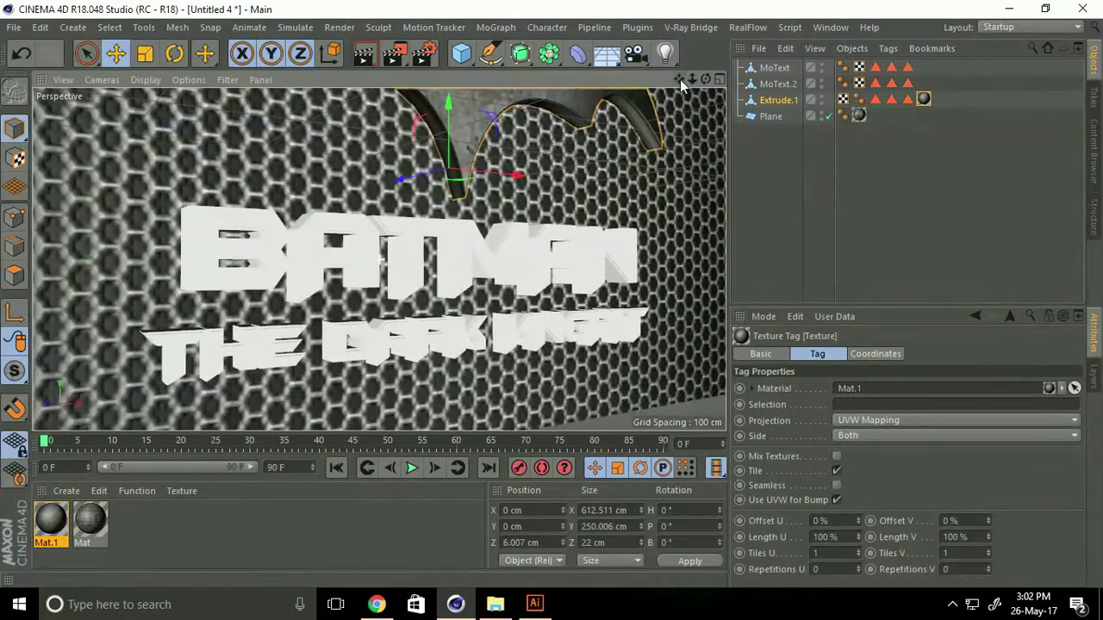
mouse_move(398, 293)
alt+mouse_down()
mouse_move(362, 348)
mouse_move(355, 286)
mouse_move(324, 292)
alt+mouse_up()
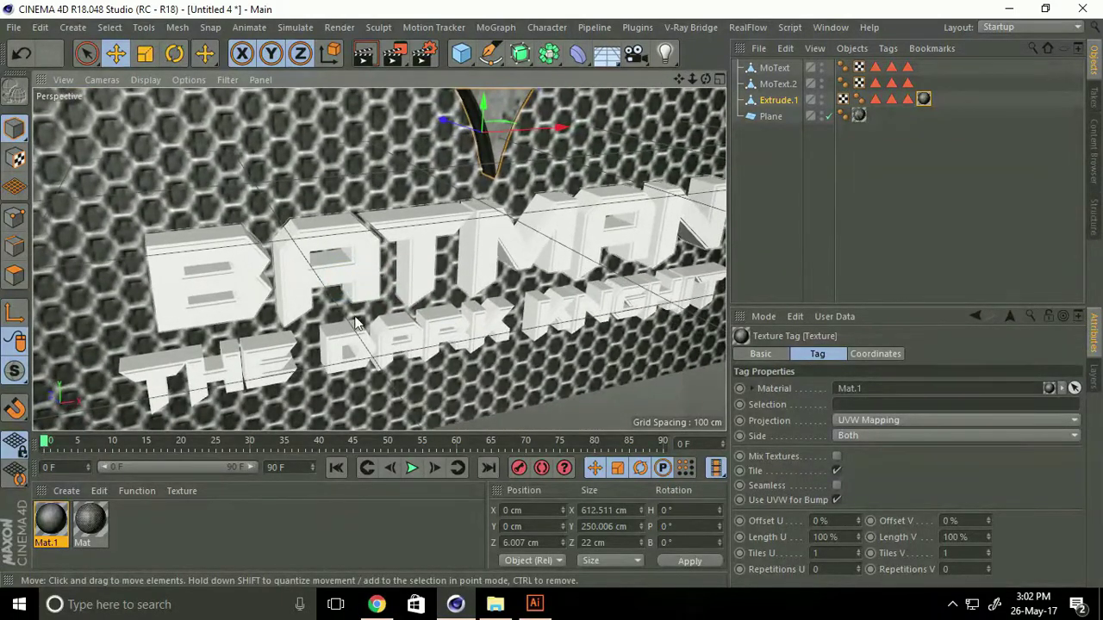
Step: Create a new material, Mat.2, and turn off its Color channel
click(60, 491)
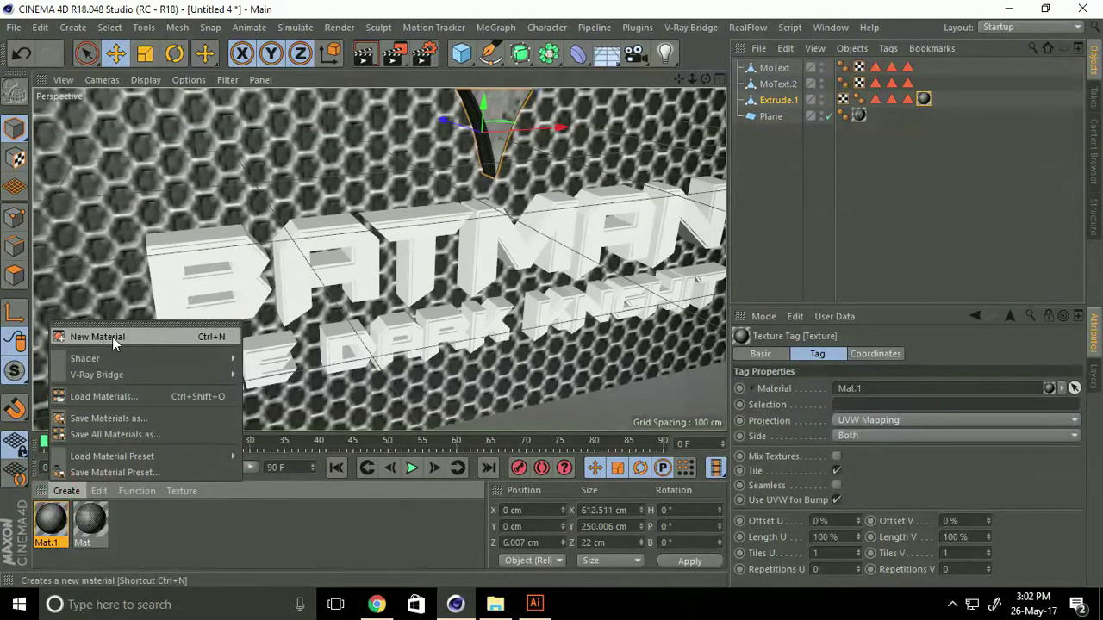
click(149, 337)
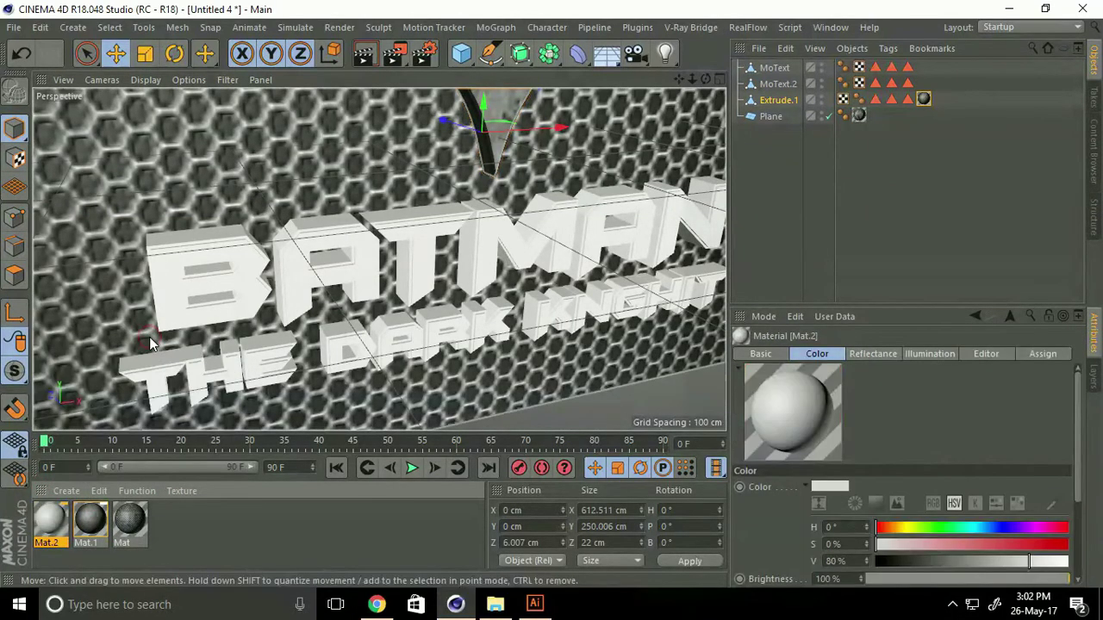
double_click(52, 517)
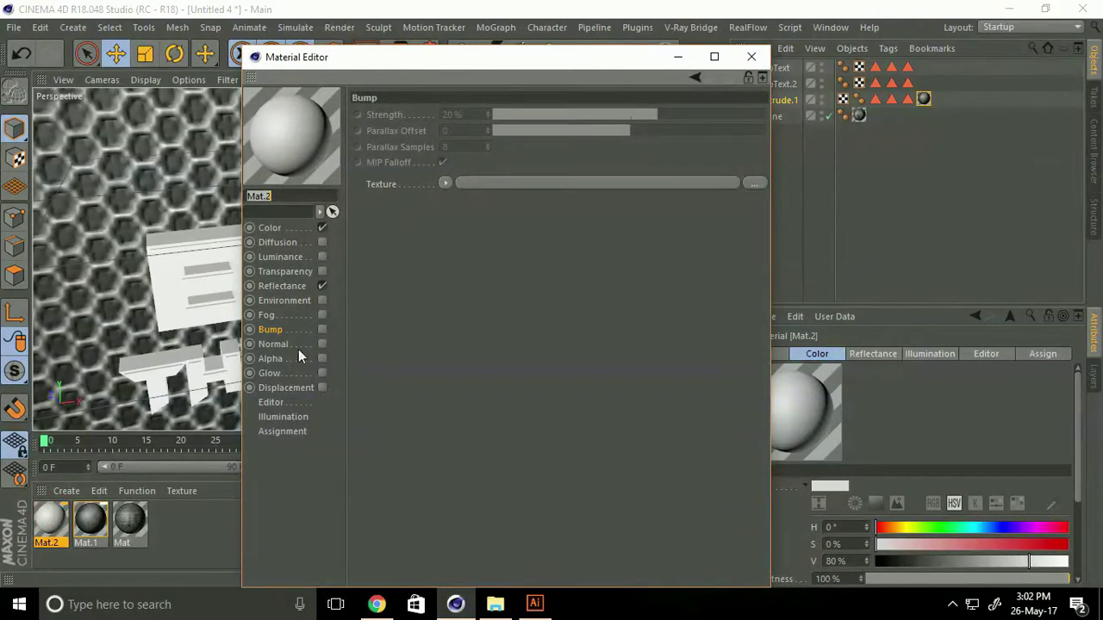
click(321, 227)
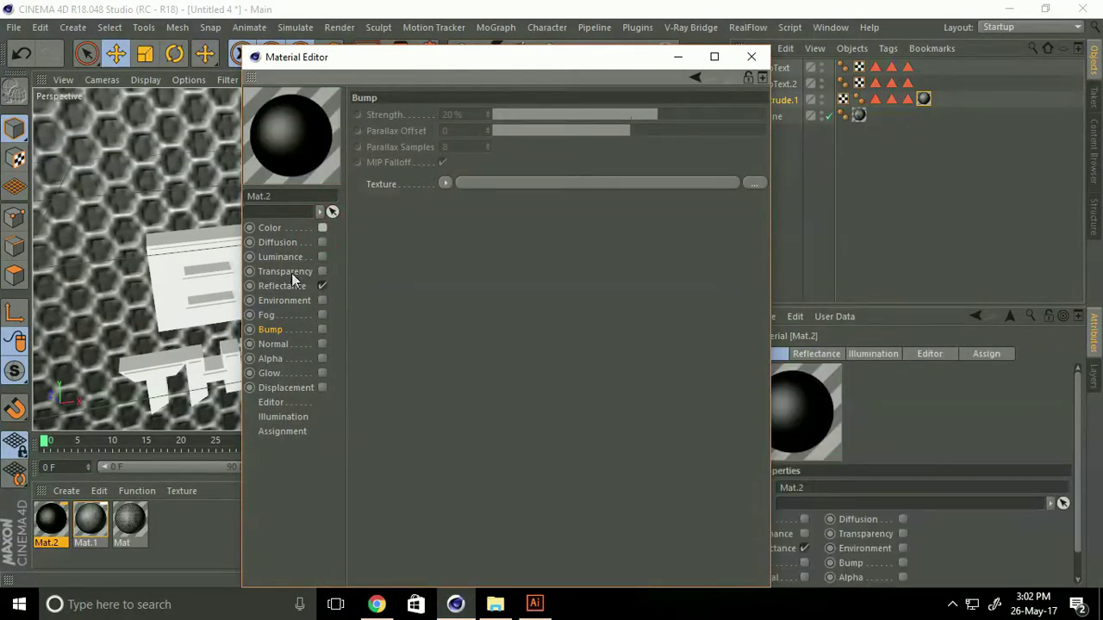
click(269, 288)
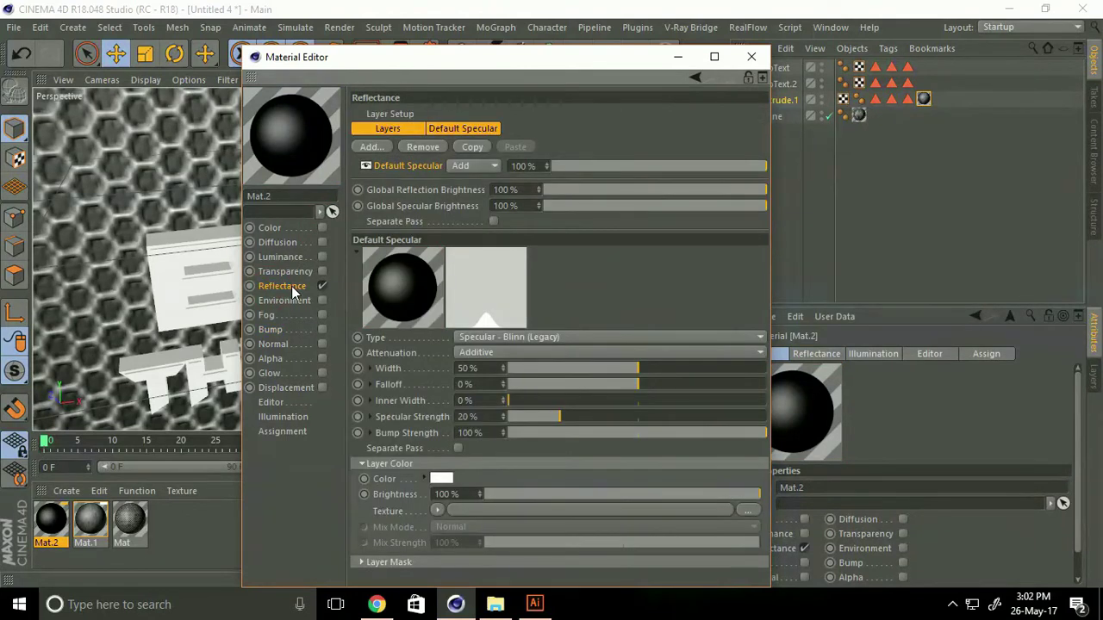
Step: Add a Reflection (Legacy) layer to Mat.2 with 15% roughness
click(367, 147)
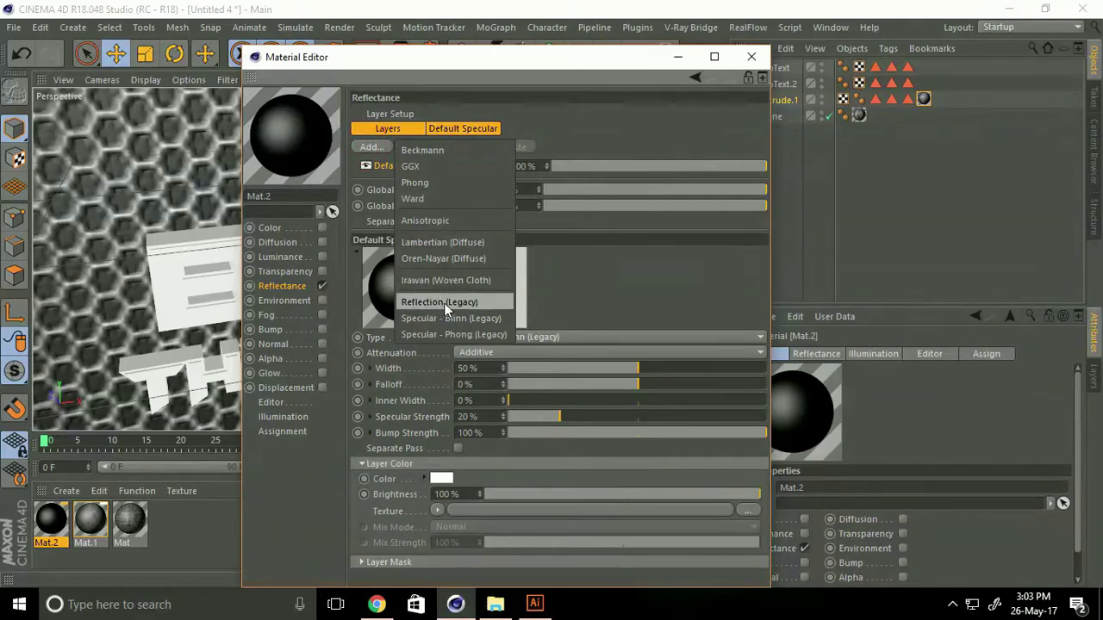
click(410, 304)
click(536, 128)
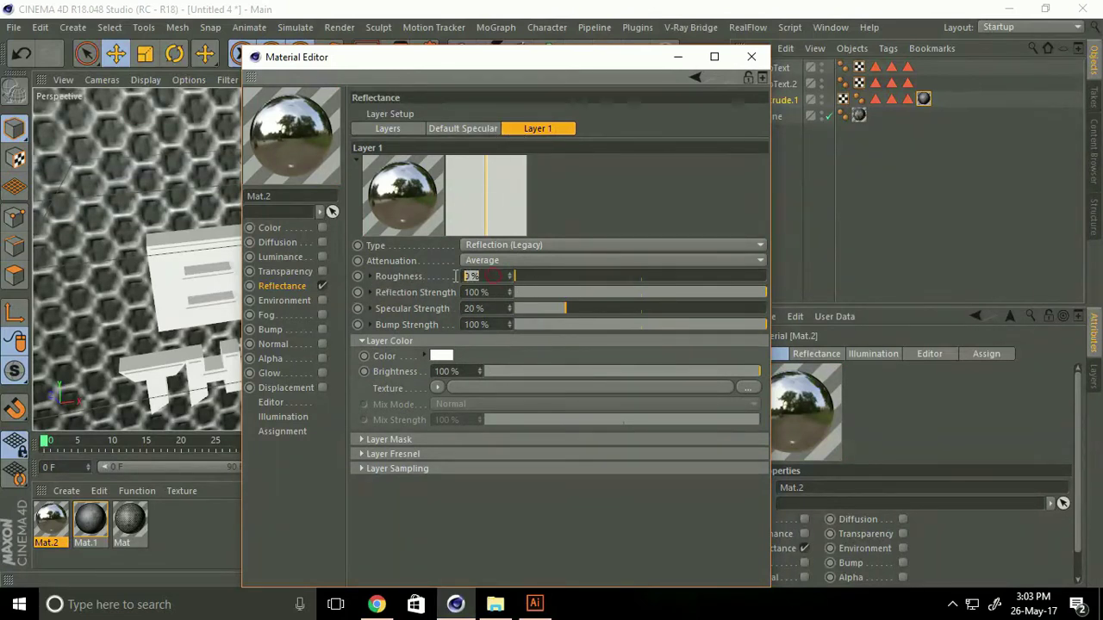
text(0)
key(Return)
drag(495, 277, 461, 276)
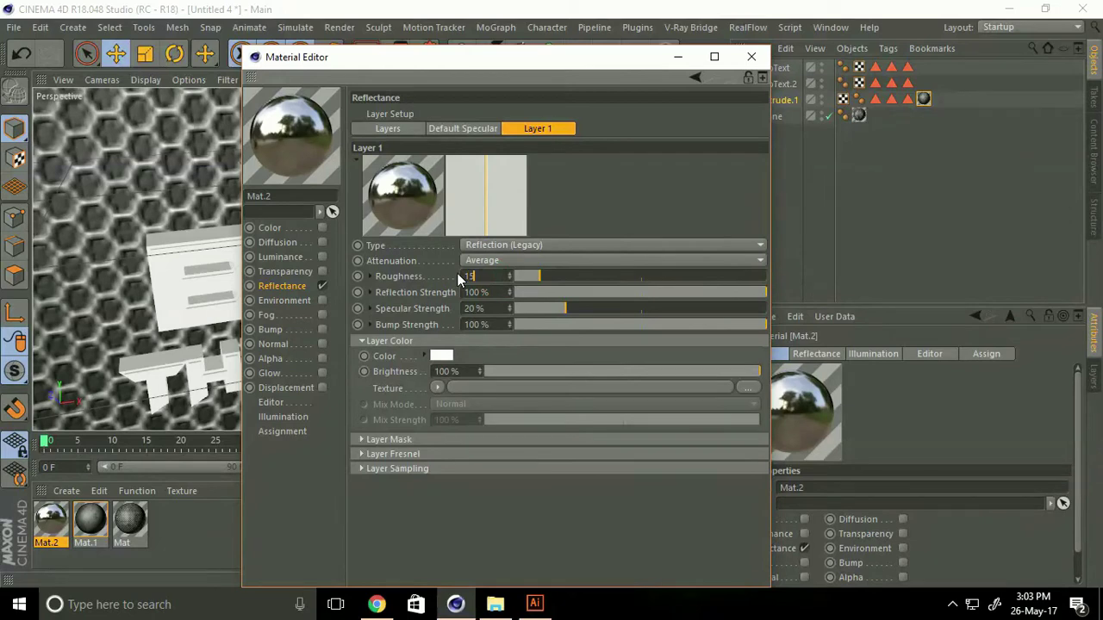
text(5)
key(Return)
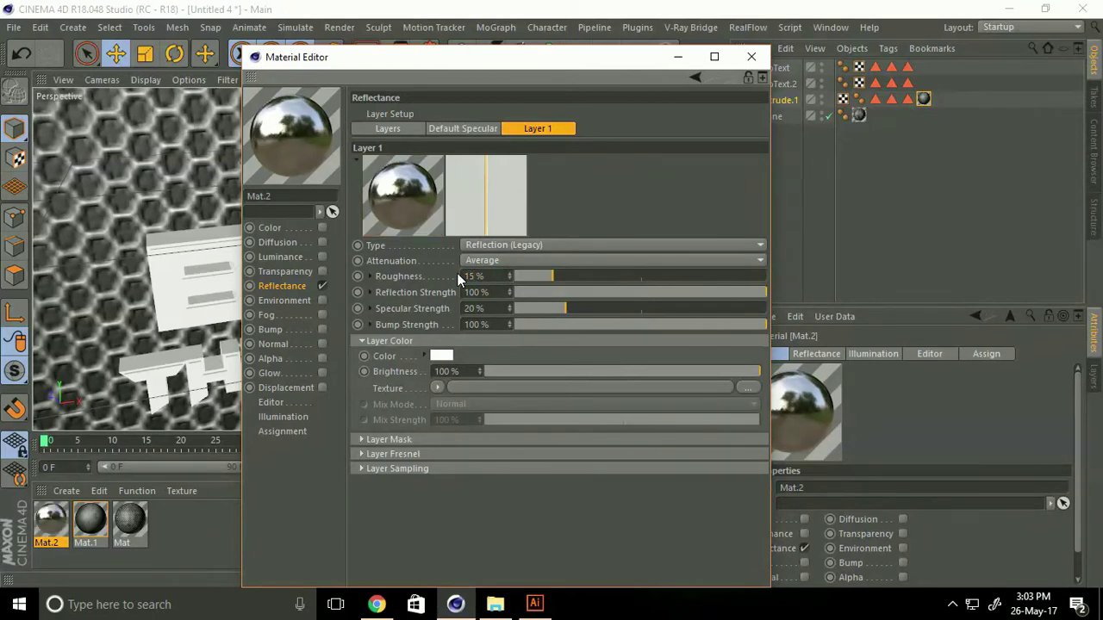
click(751, 56)
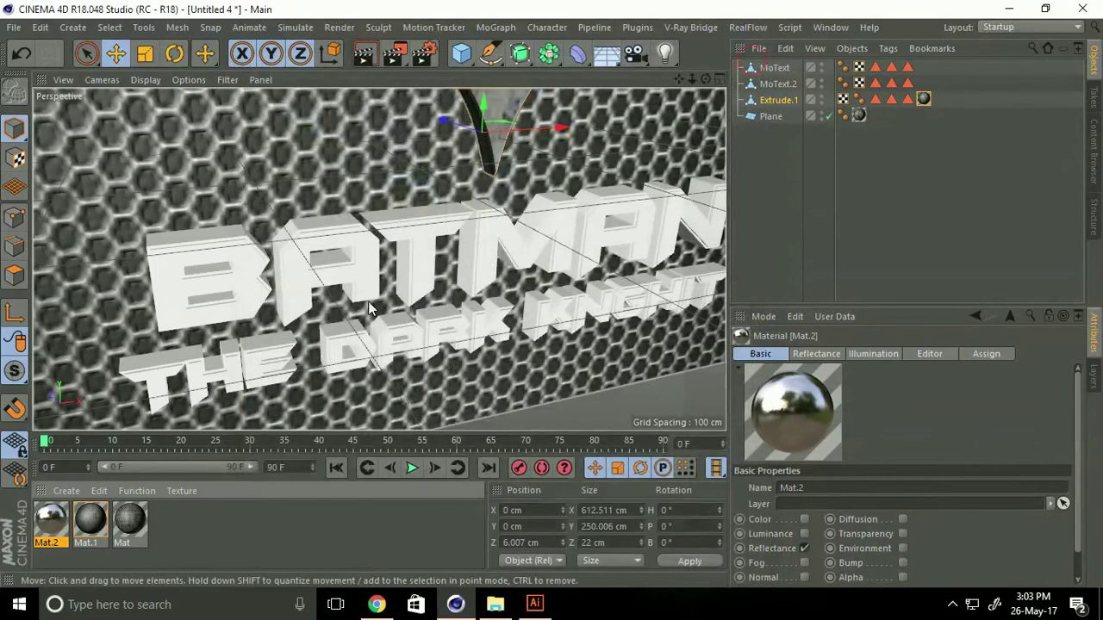
Step: Apply Mat.2 to MoText.2 (BATMAN) and MoText (THE DARK KNIGHT), then orbit to inspect
click(200, 315)
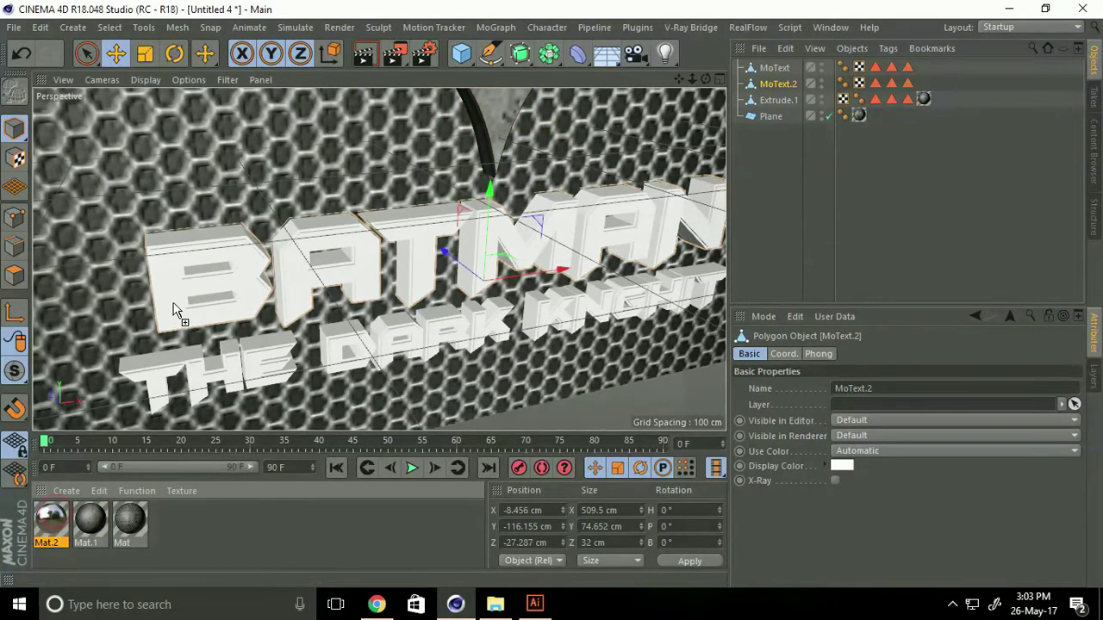
drag(177, 312, 174, 317)
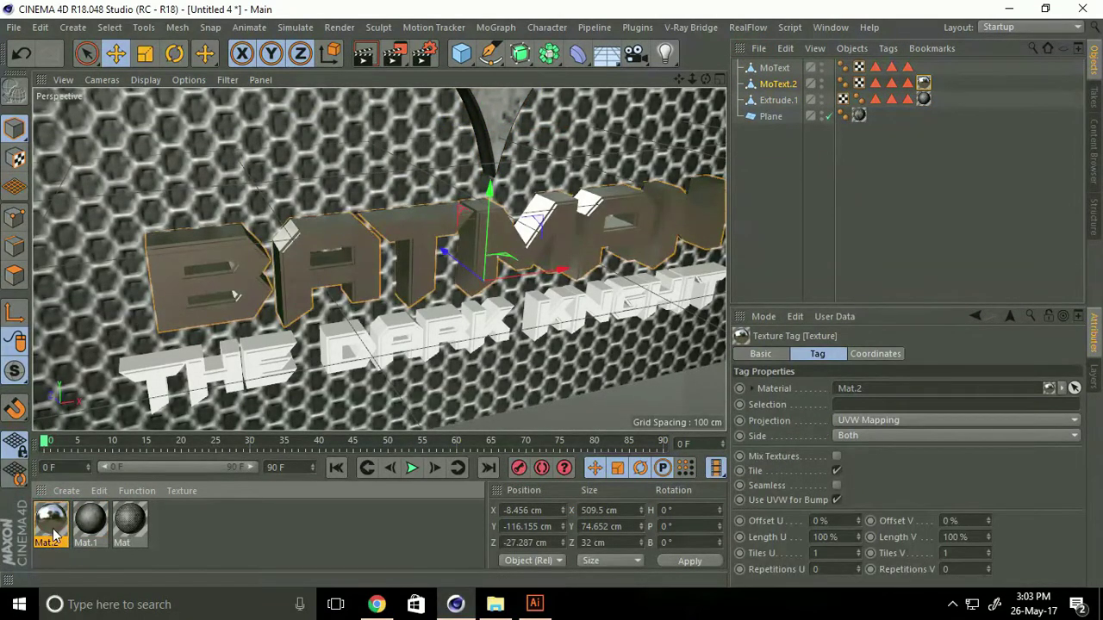
drag(99, 461, 198, 373)
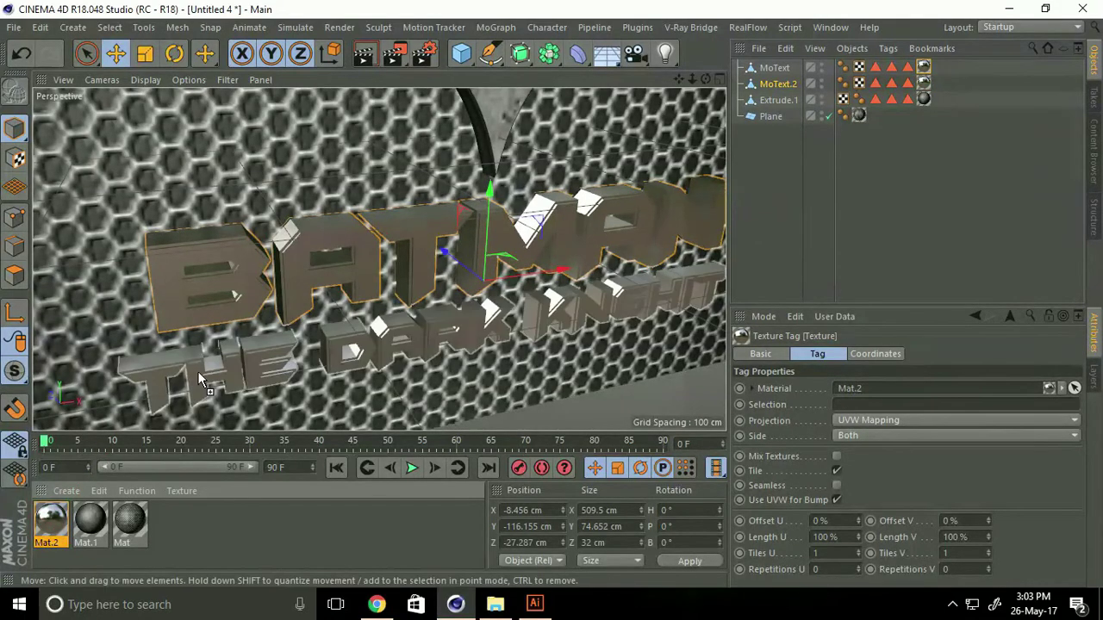
mouse_move(277, 407)
alt+mouse_down()
mouse_move(238, 357)
mouse_move(559, 178)
alt+mouse_up()
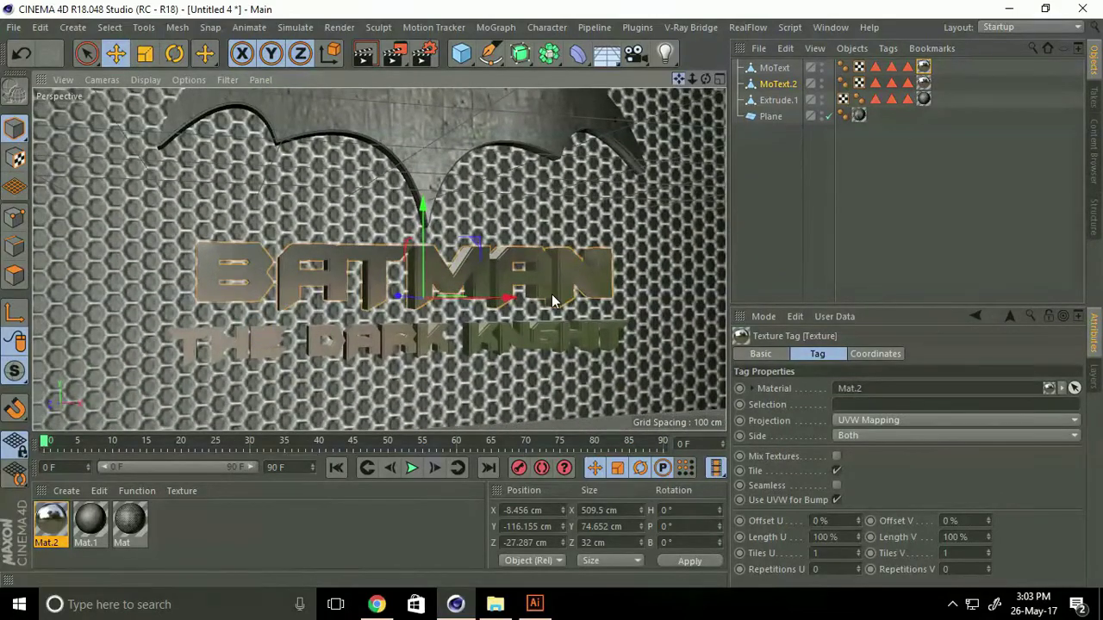
mouse_move(551, 294)
alt+mouse_down()
mouse_move(349, 349)
mouse_move(354, 336)
alt+mouse_up()
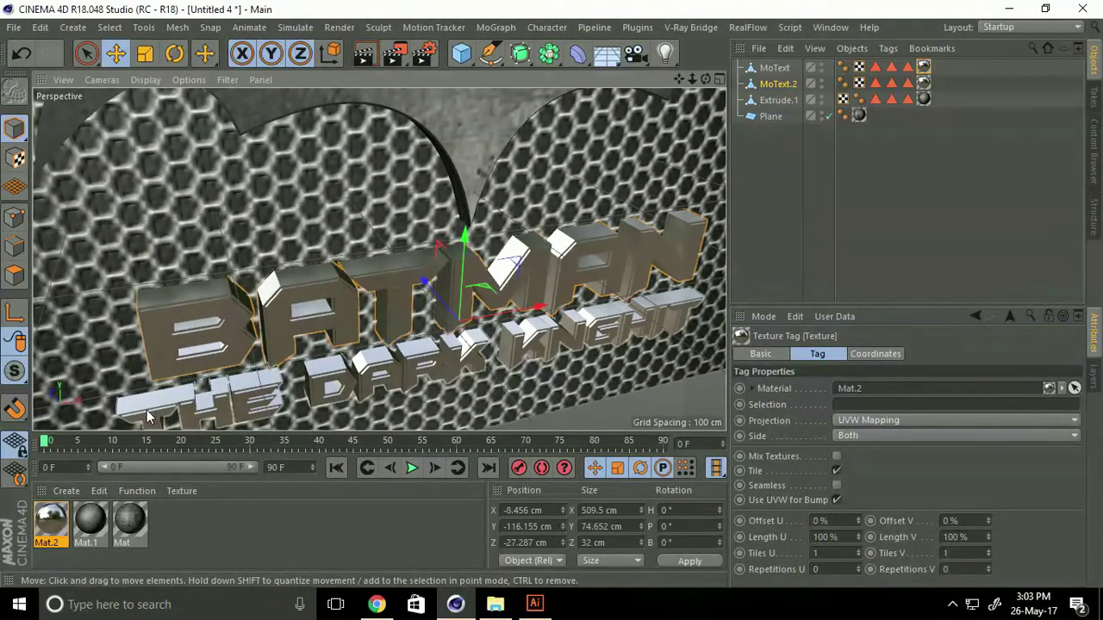
Step: Create Mat.3 with Color and Reflectance off and a pure red Luminance
click(66, 490)
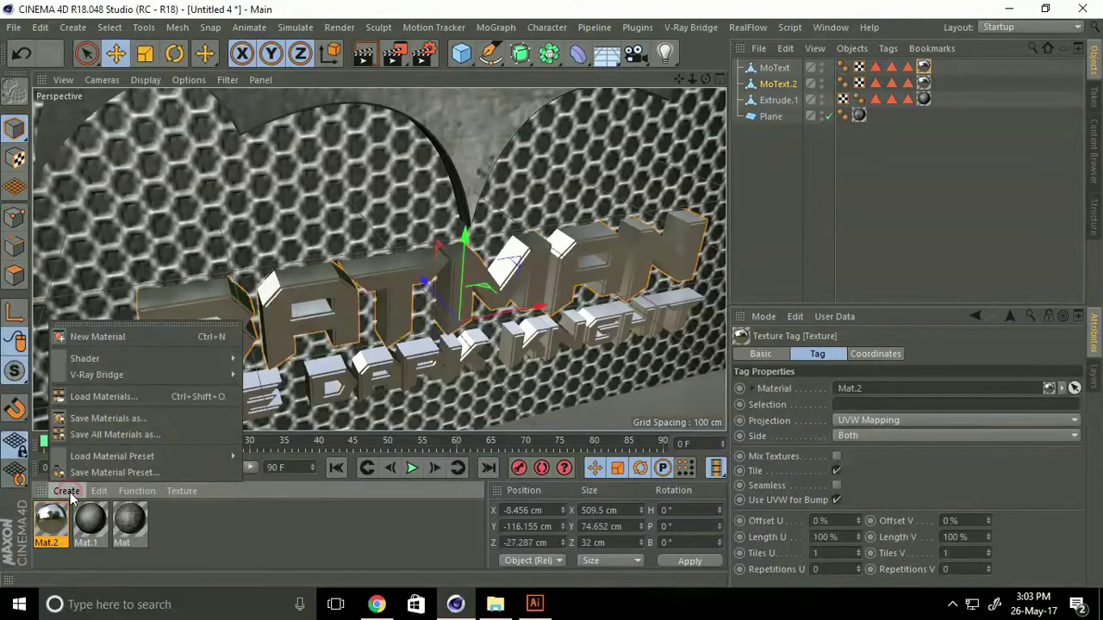
click(121, 336)
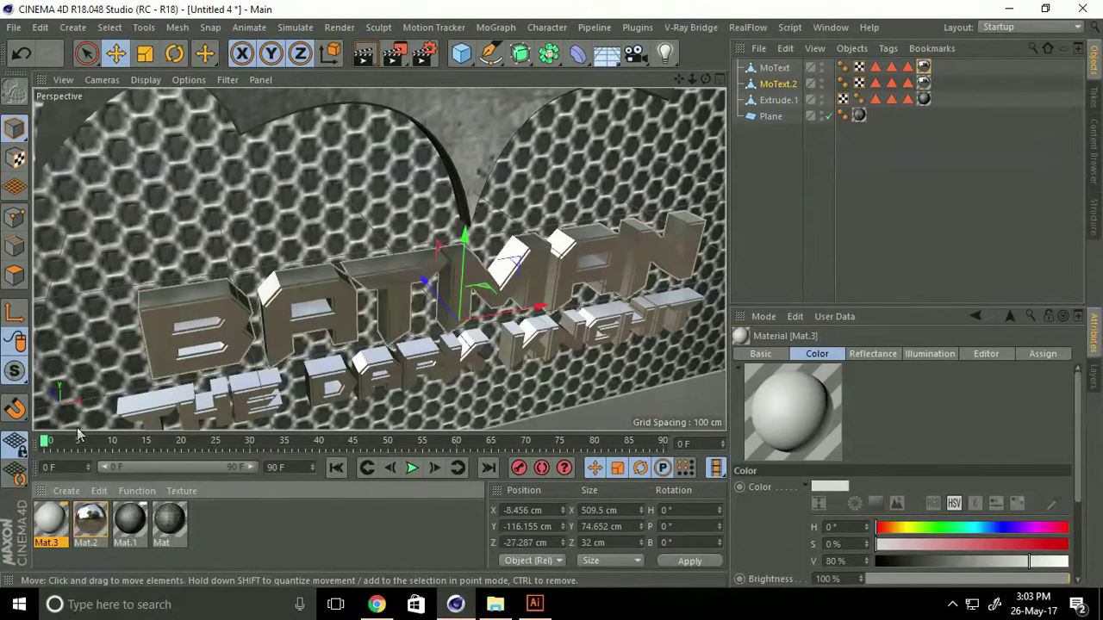
double_click(52, 516)
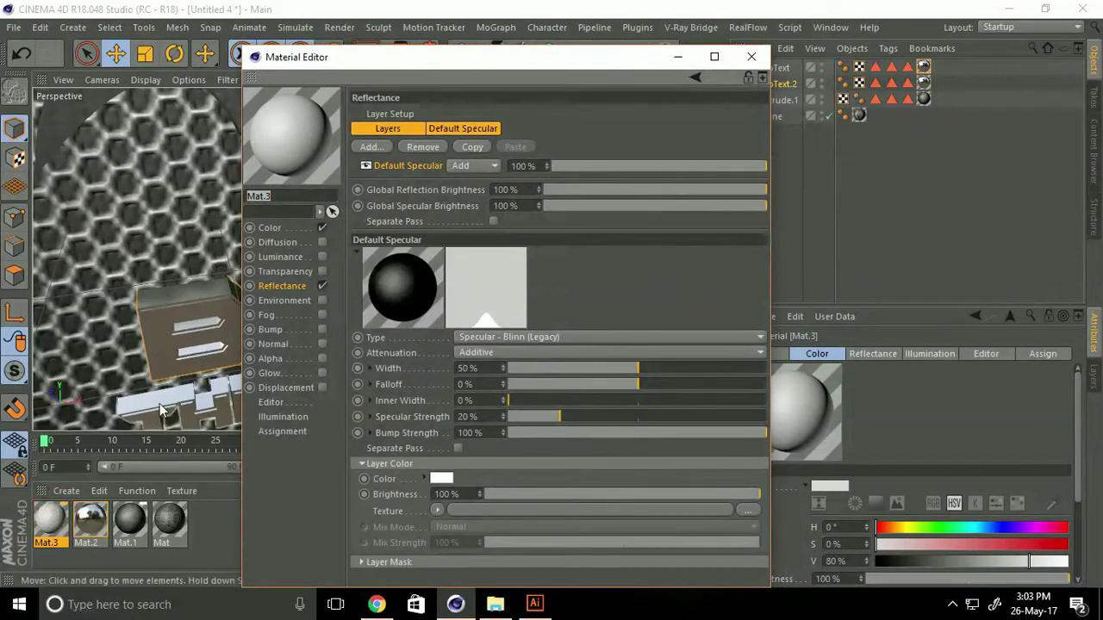
click(323, 227)
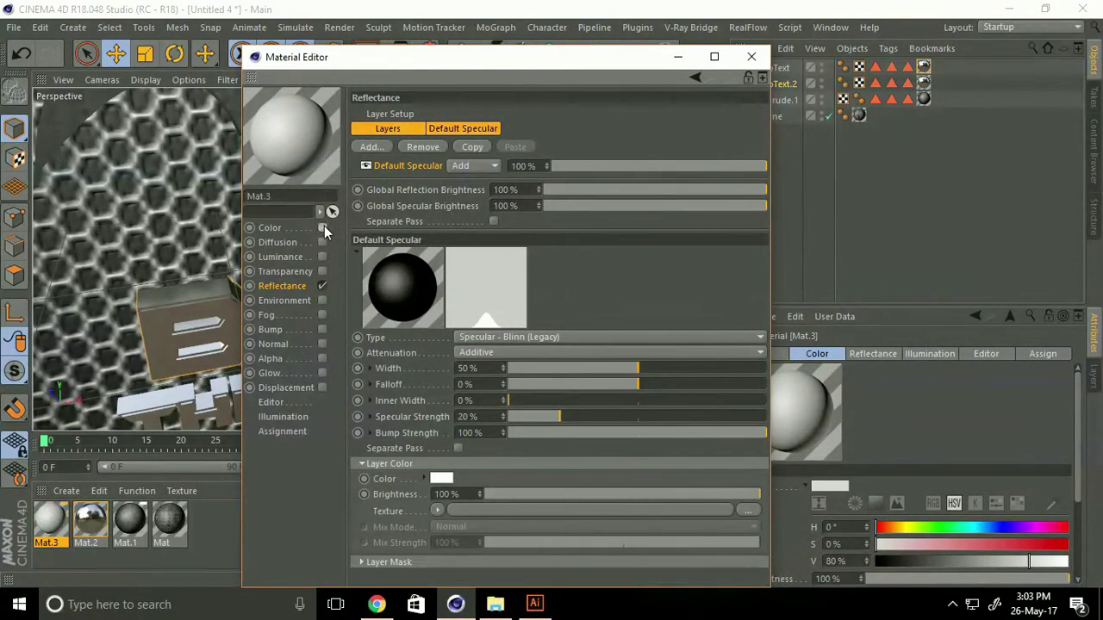
click(323, 285)
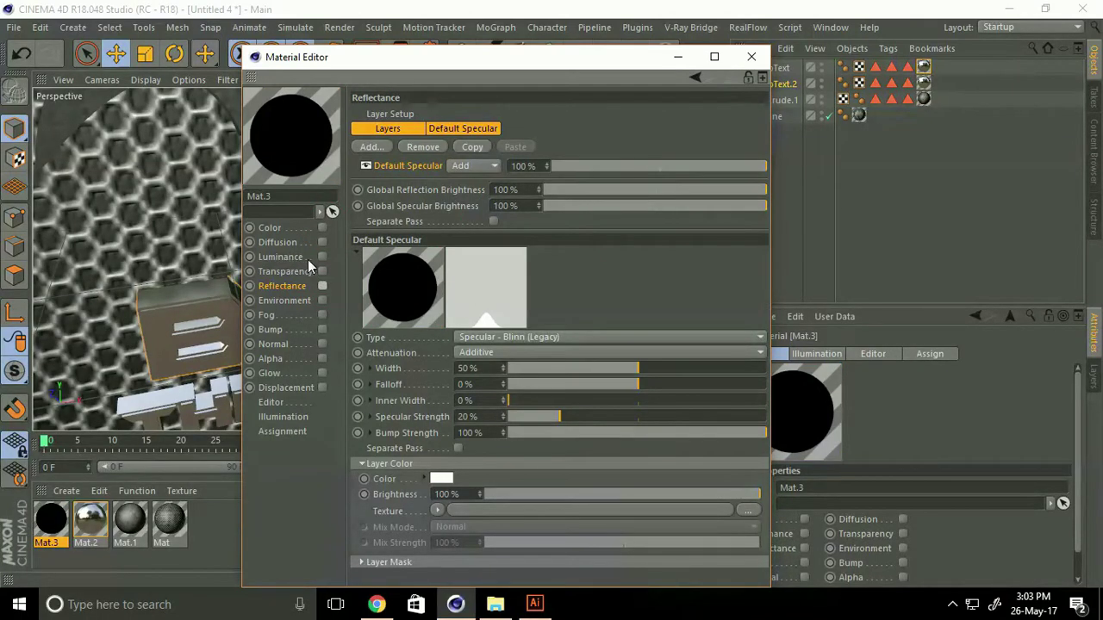
click(322, 257)
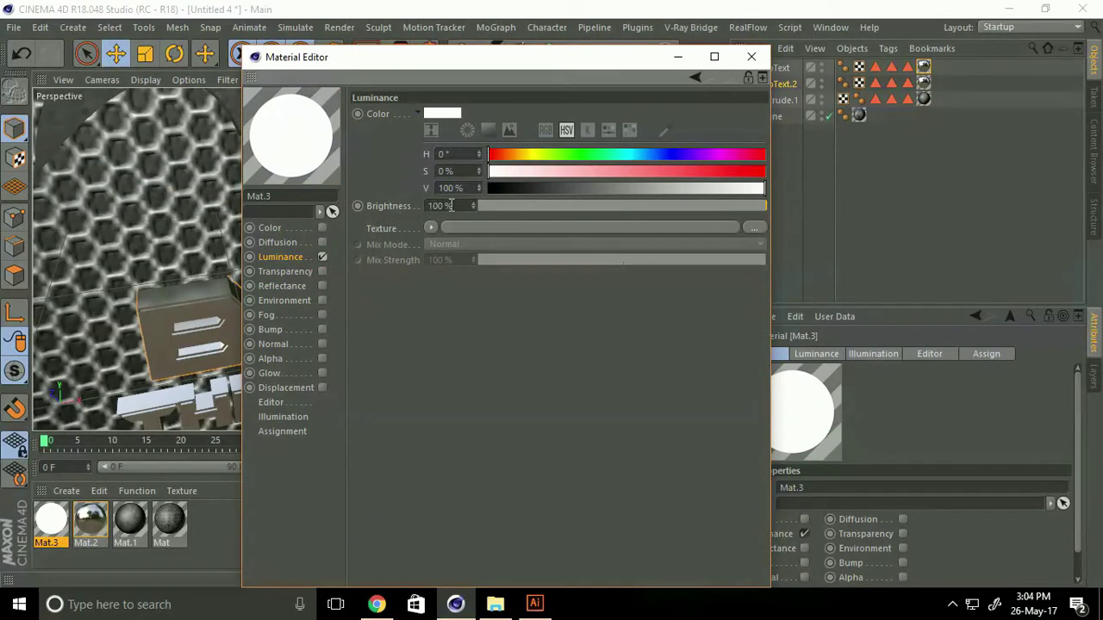
drag(560, 172, 790, 172)
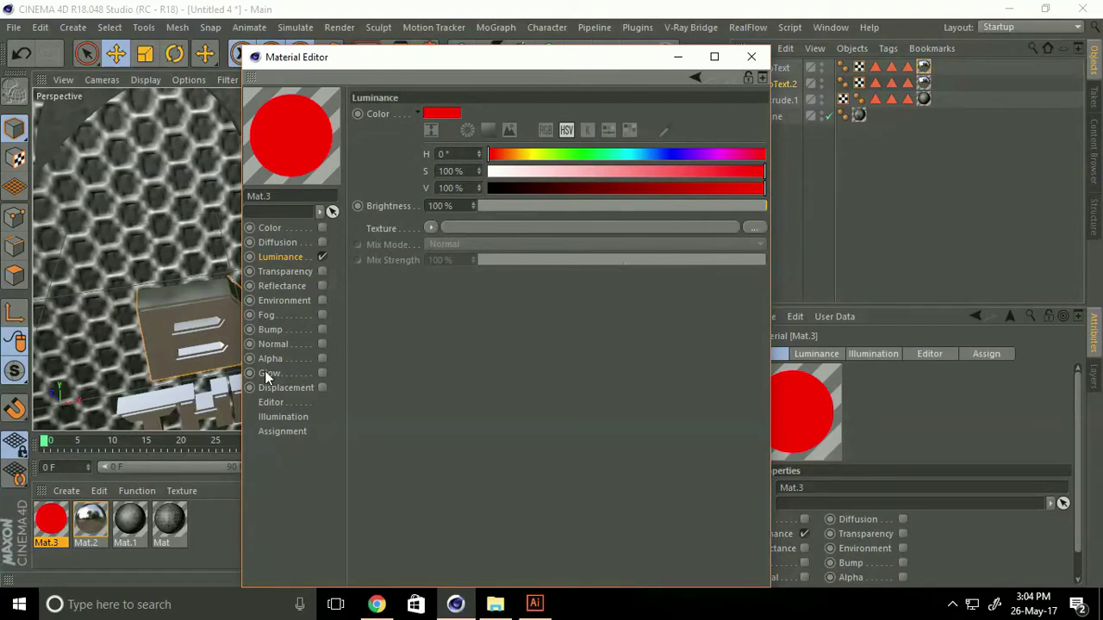
Step: Enable Glow on Mat.3 with 100% outer strength and a 5 cm radius
click(322, 374)
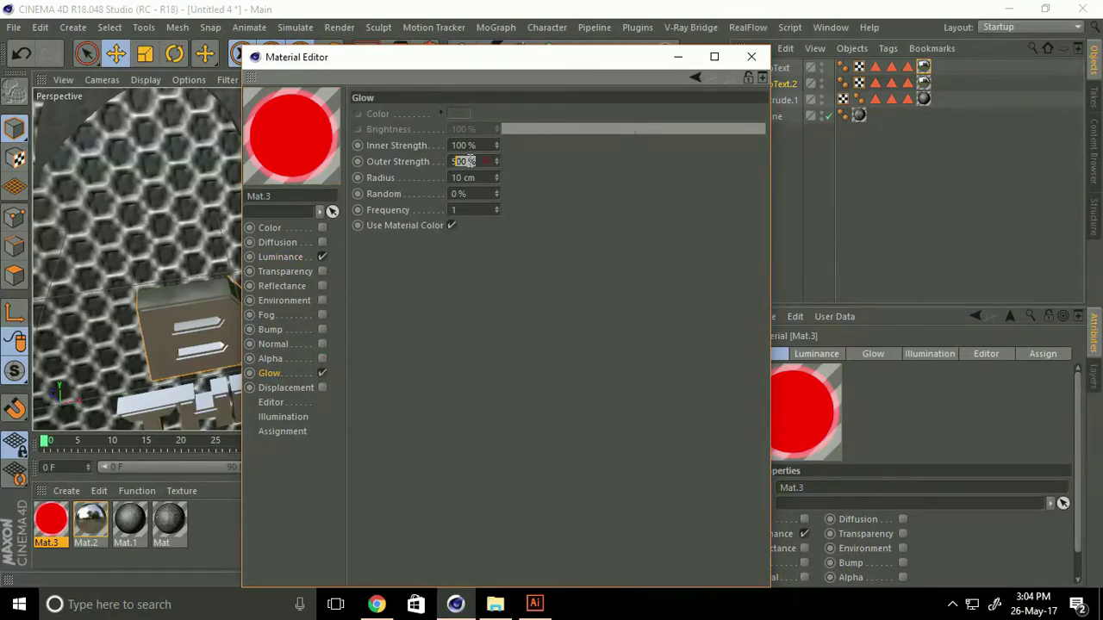
text(100)
key(Tab)
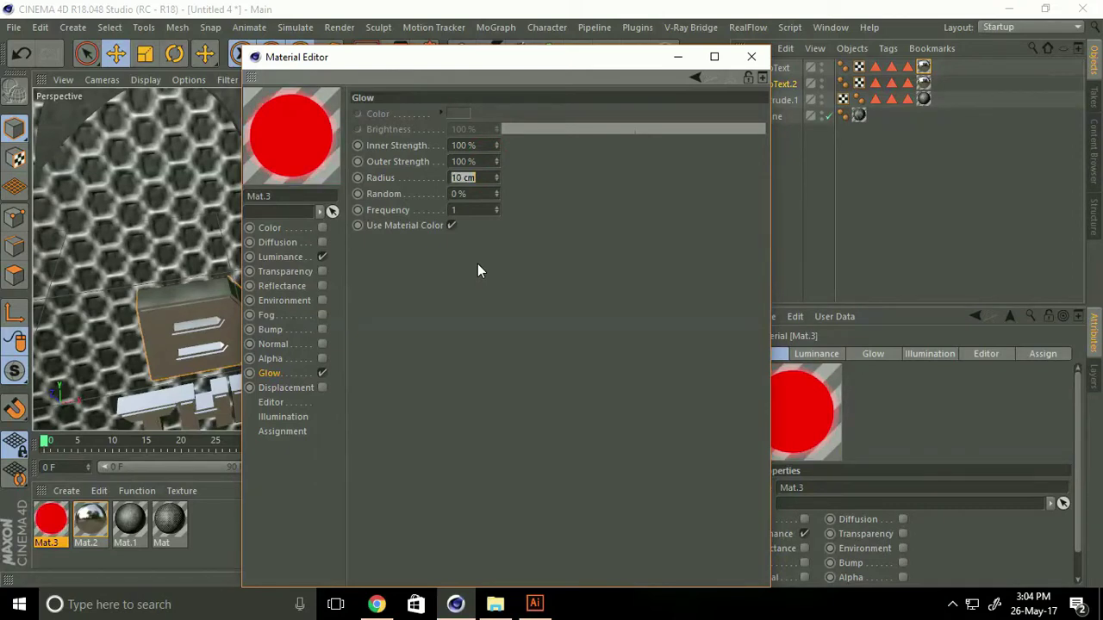
text(5)
key(Return)
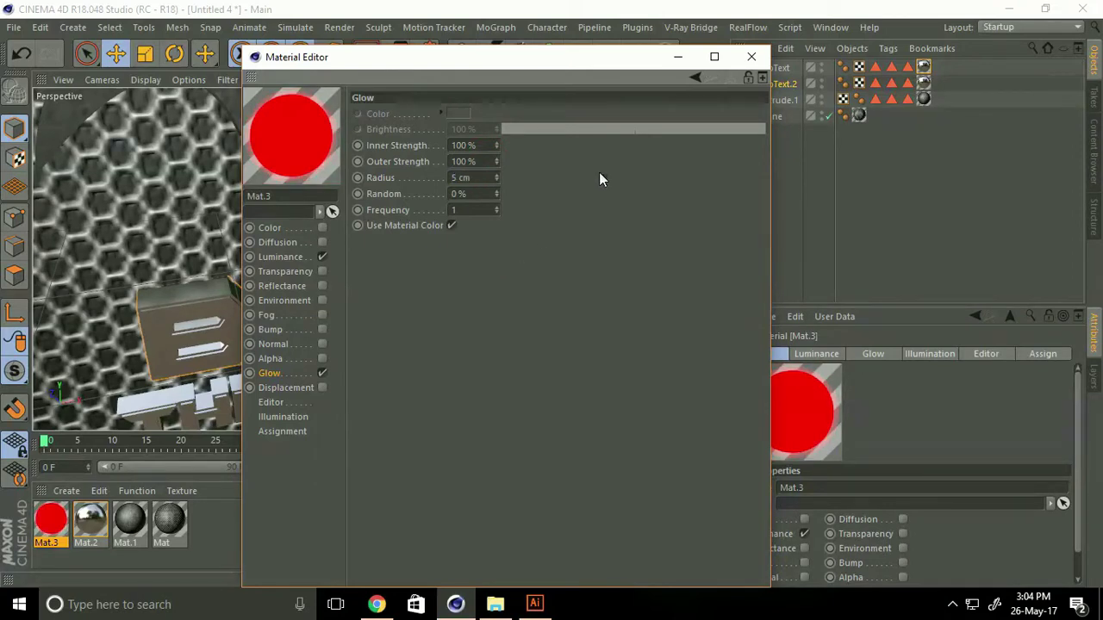
click(751, 57)
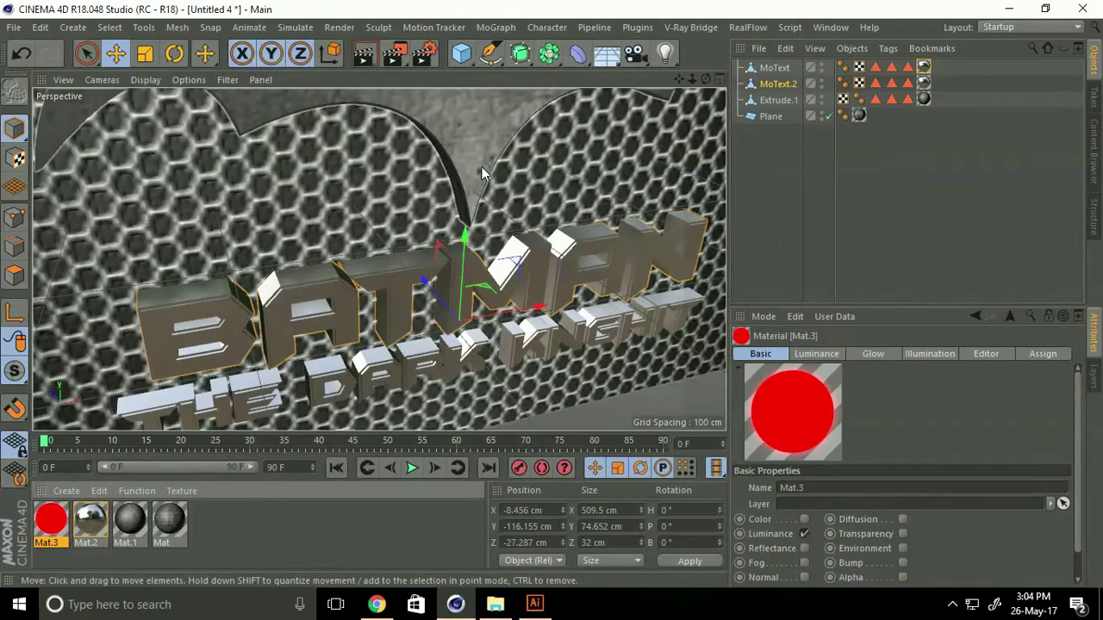
Step: Select the BATMAN text in Polygon mode and pick the top faces of B and A
click(778, 84)
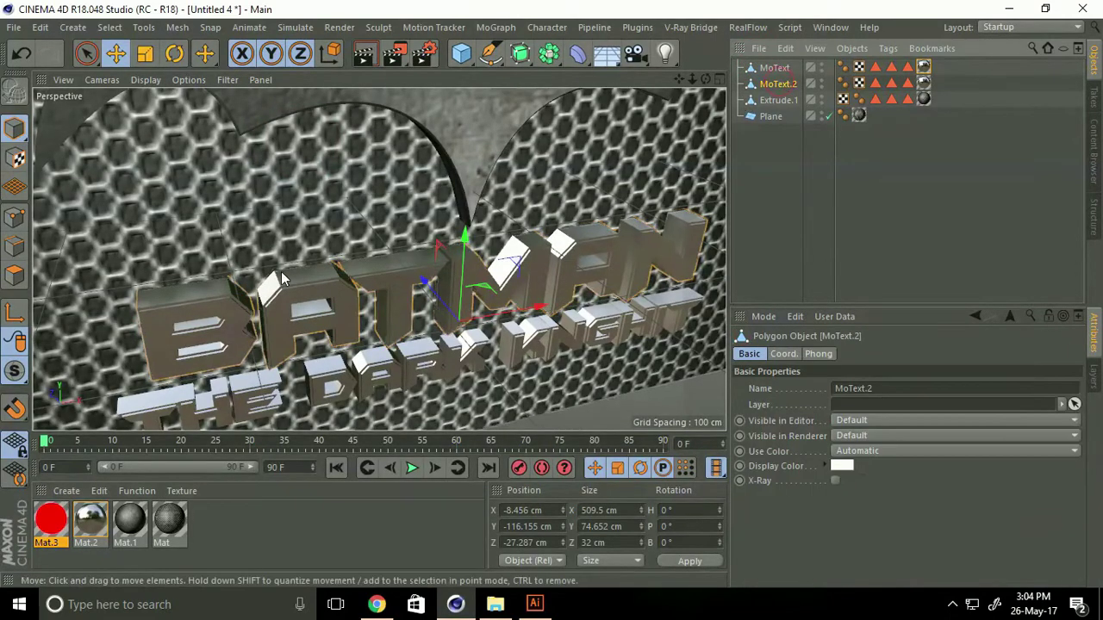
scroll(283, 291, up, 2)
scroll(283, 291, up, 2)
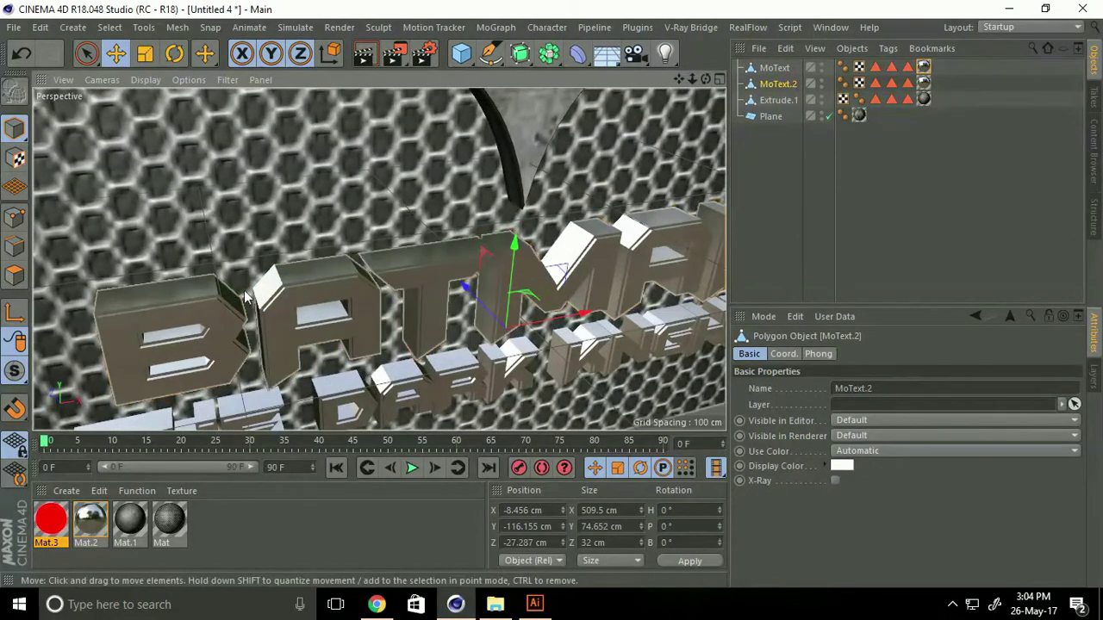
click(15, 276)
alt+drag(216, 345, 149, 358)
scroll(173, 301, up, 2)
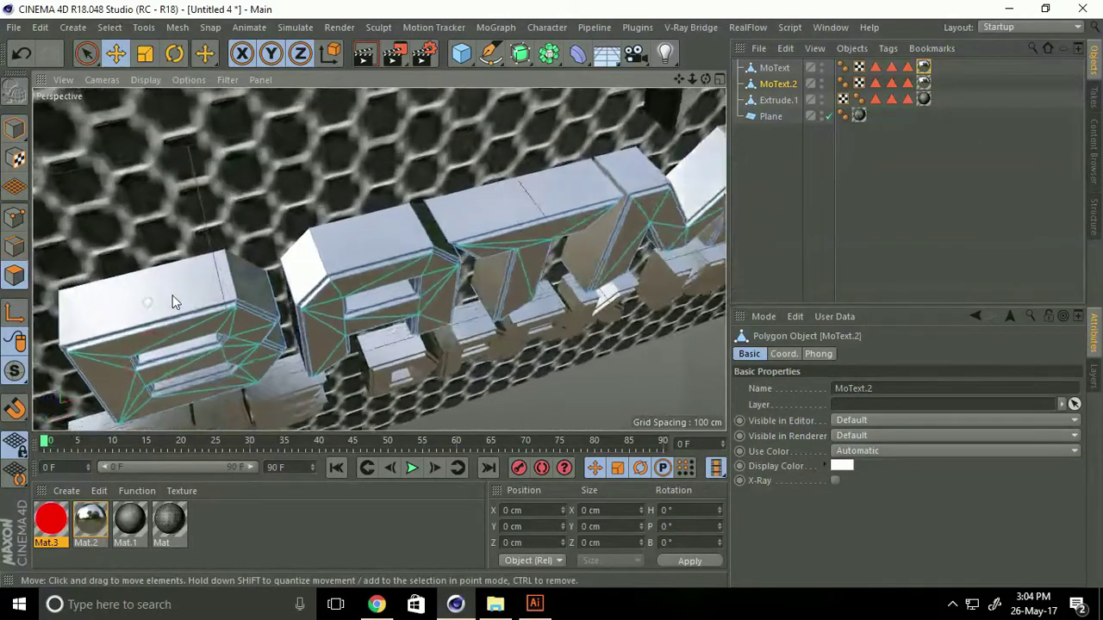
scroll(182, 291, up, 1)
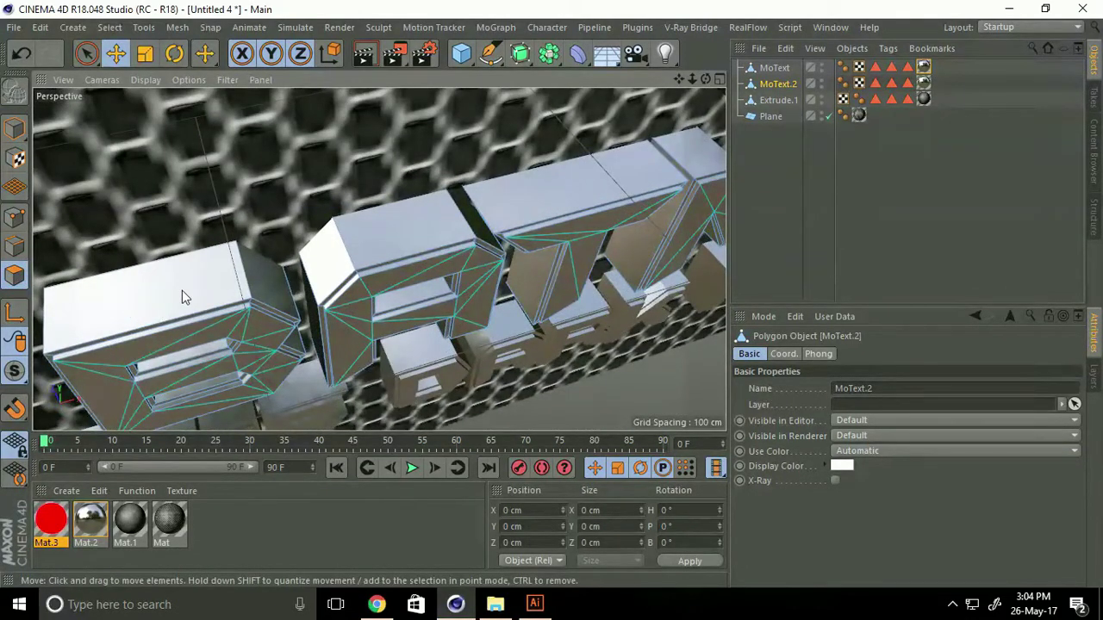
click(181, 290)
mouse_move(182, 291)
alt+mouse_down()
mouse_move(207, 346)
mouse_move(141, 242)
mouse_move(150, 307)
mouse_move(194, 315)
alt+mouse_up()
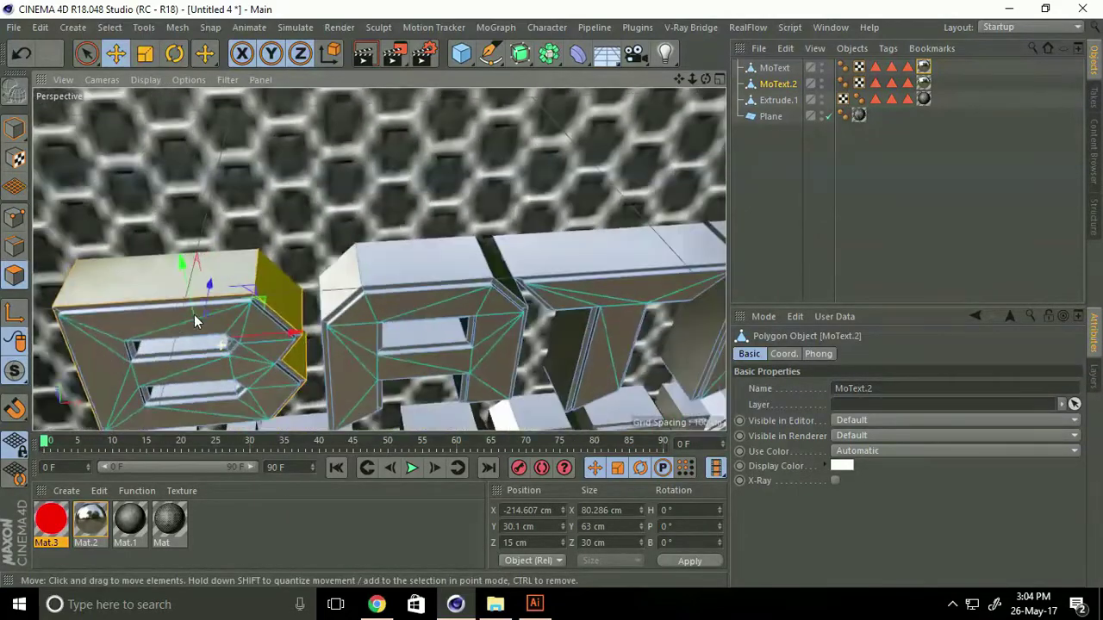
shift+click(375, 270)
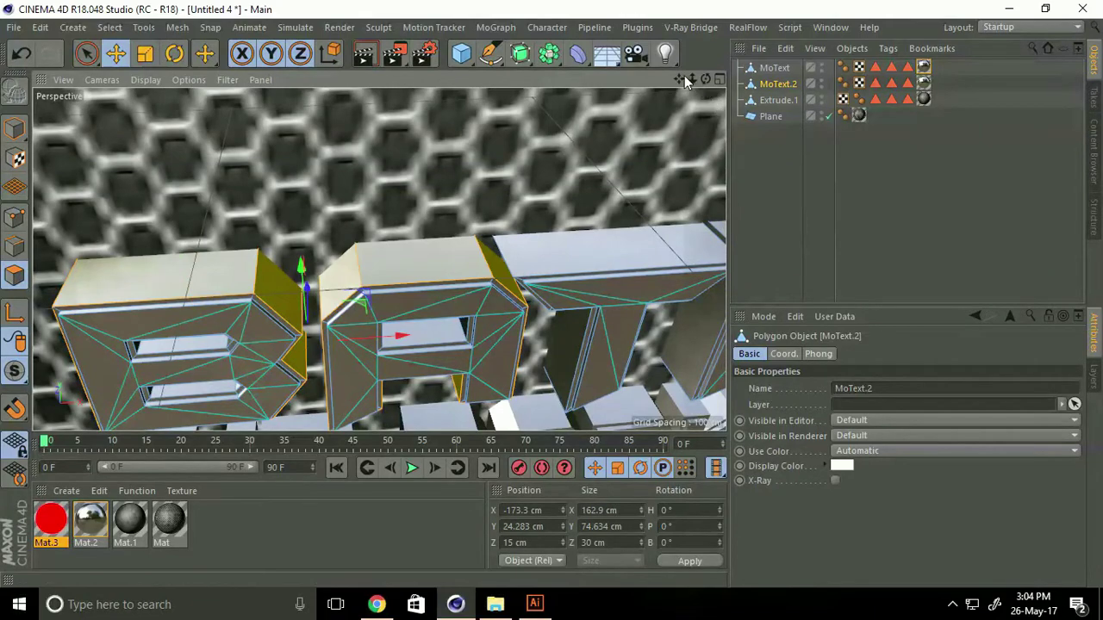
Step: Add the top and outer faces of T, the second A and N to the selection
mouse_move(683, 178)
alt+mouse_down()
mouse_move(546, 294)
mouse_move(597, 321)
alt+mouse_up()
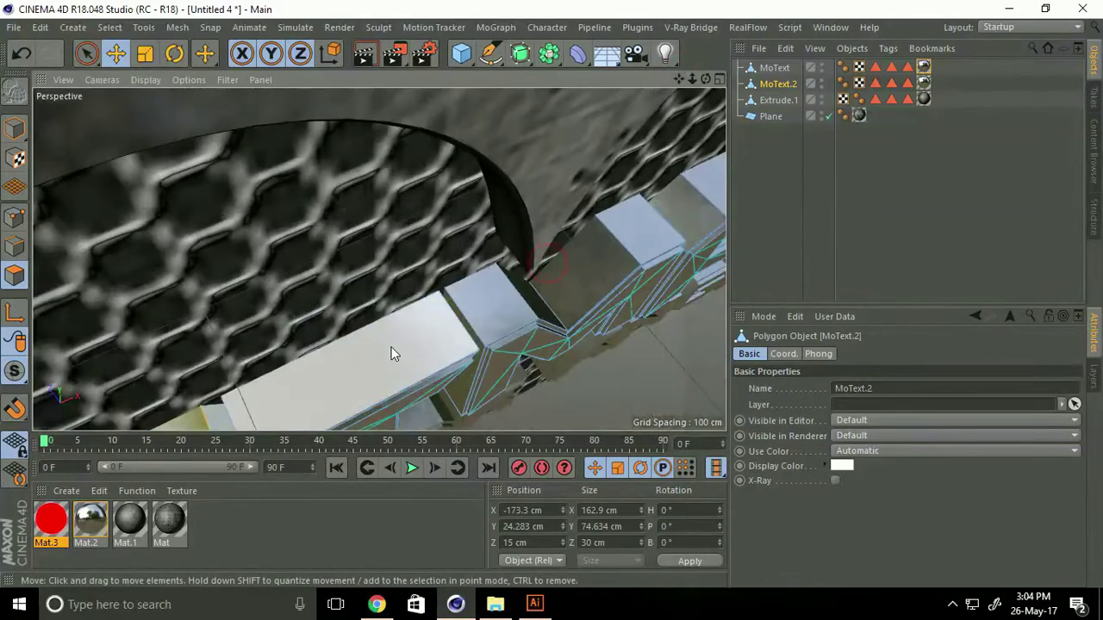
alt+drag(392, 353, 498, 309)
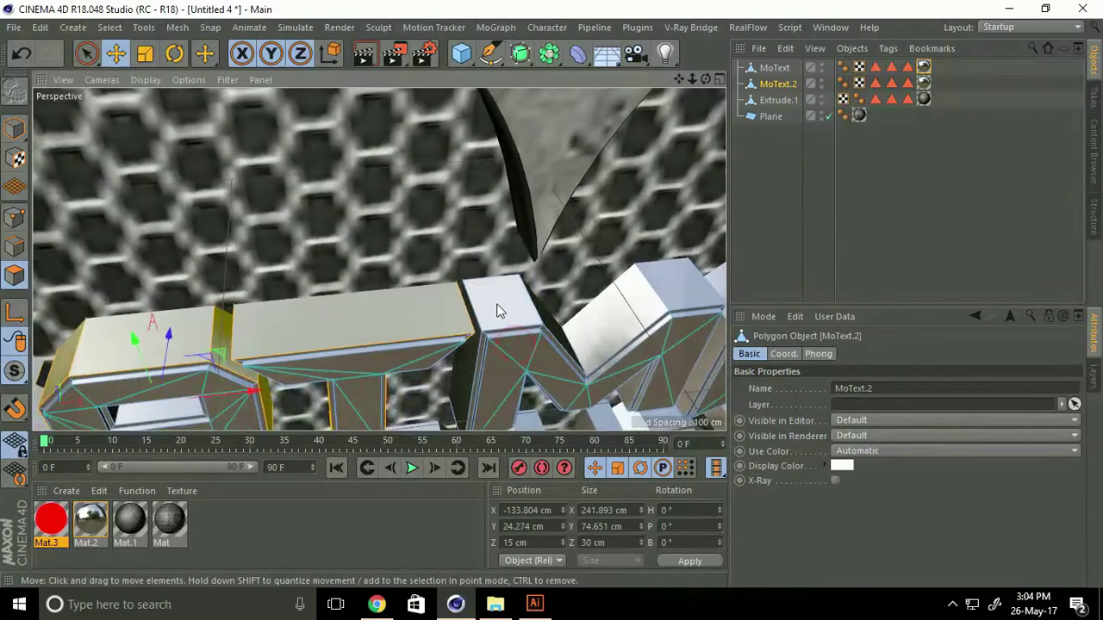
shift+click(497, 308)
drag(679, 73, 675, 75)
shift+click(426, 247)
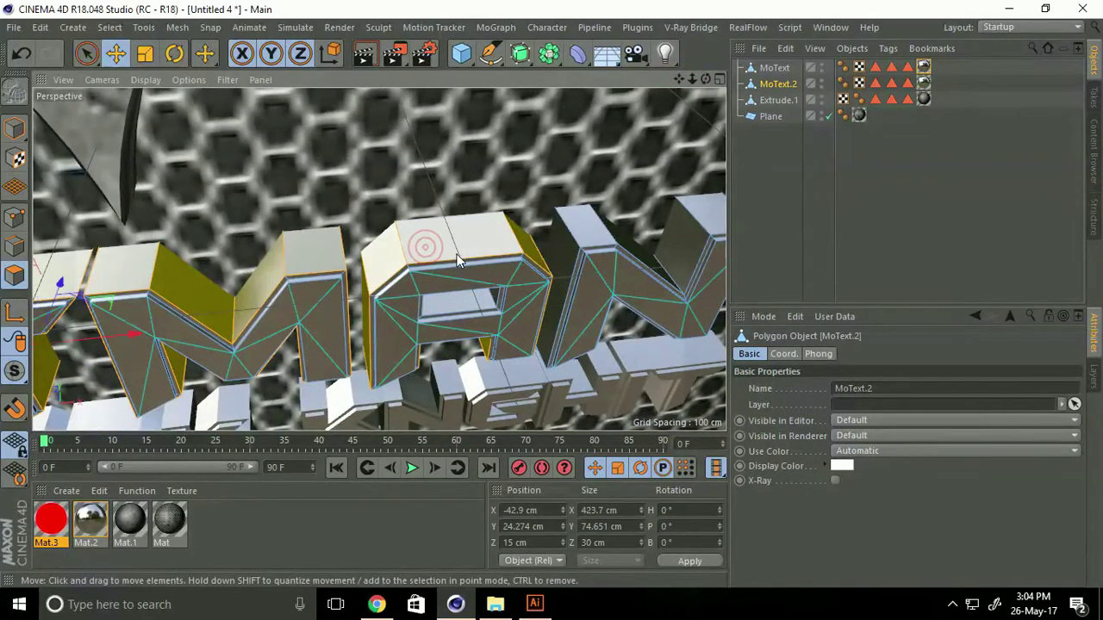
drag(680, 75, 551, 293)
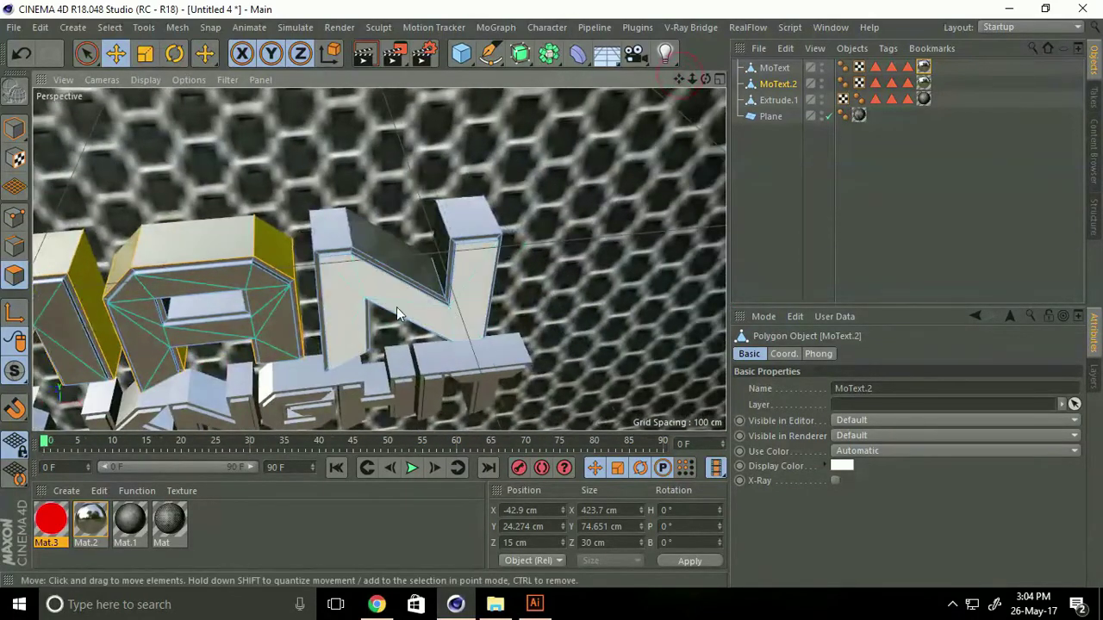
alt+drag(397, 306, 393, 274)
shift+click(386, 248)
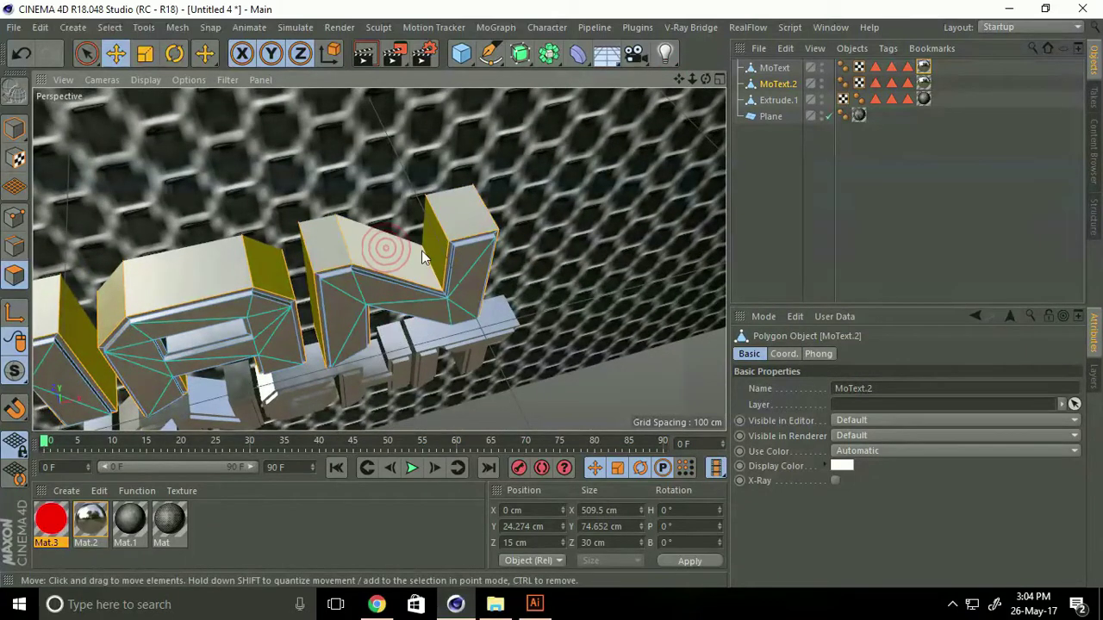
shift+click(422, 248)
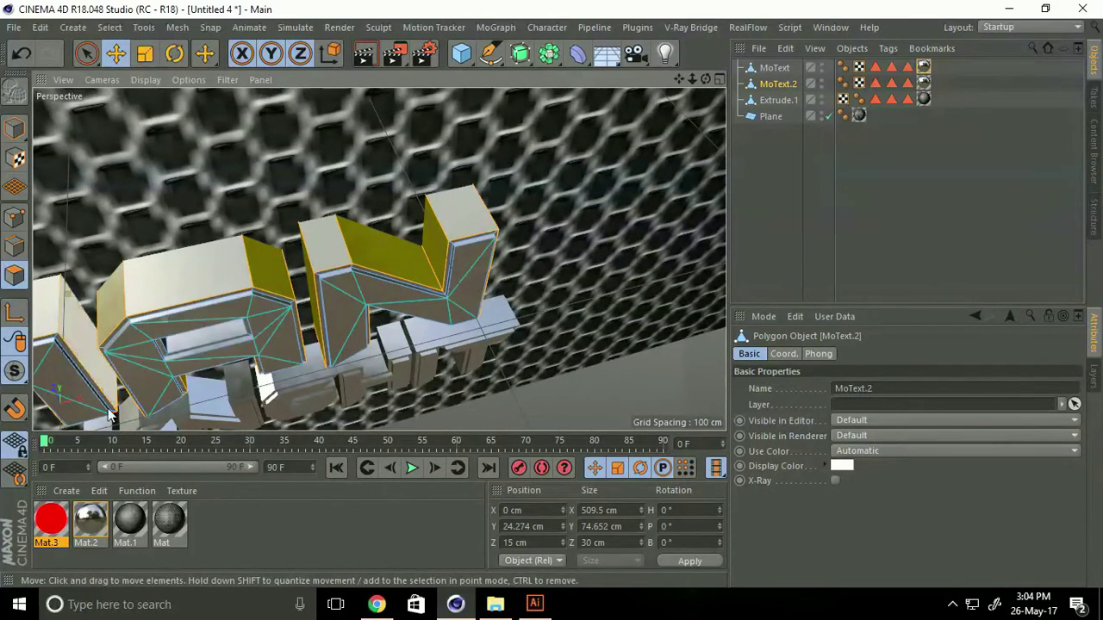
Step: Apply the red Mat.3 to the selected faces and return to Model mode
right_click(49, 520)
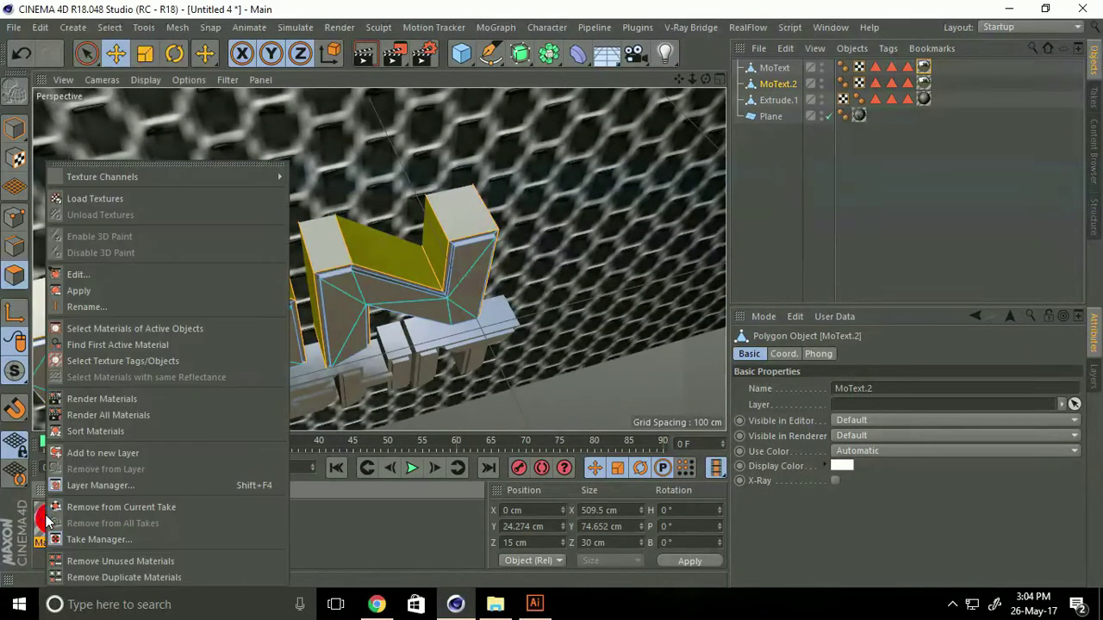
click(86, 291)
alt+drag(306, 357, 318, 320)
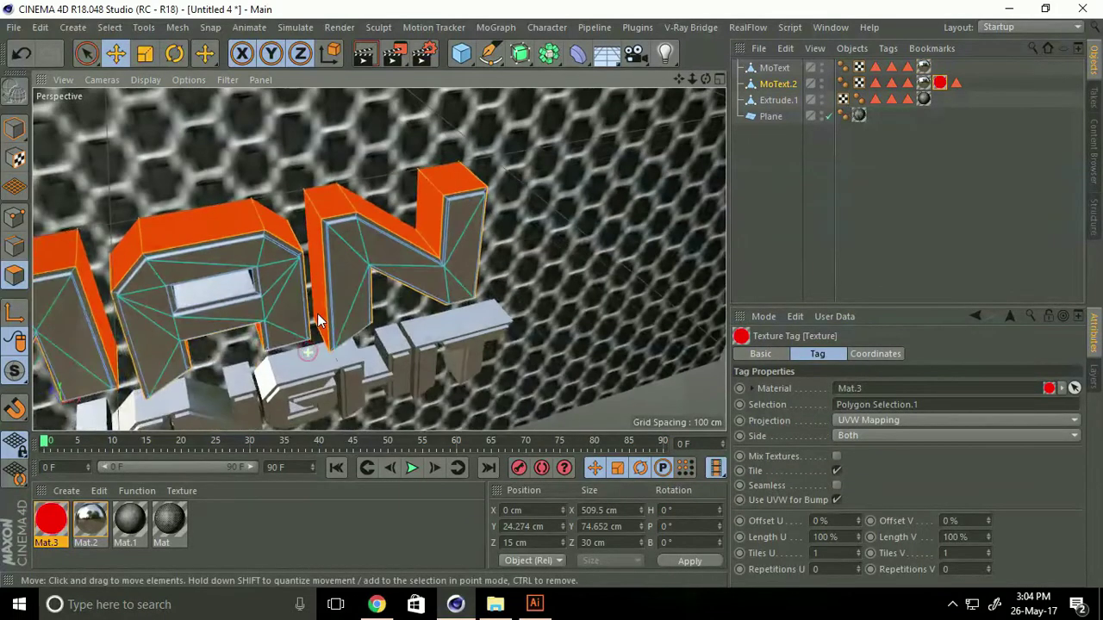
click(14, 128)
mouse_move(250, 310)
alt+mouse_down()
mouse_move(448, 308)
mouse_move(451, 278)
mouse_move(216, 346)
mouse_move(714, 119)
alt+mouse_up()
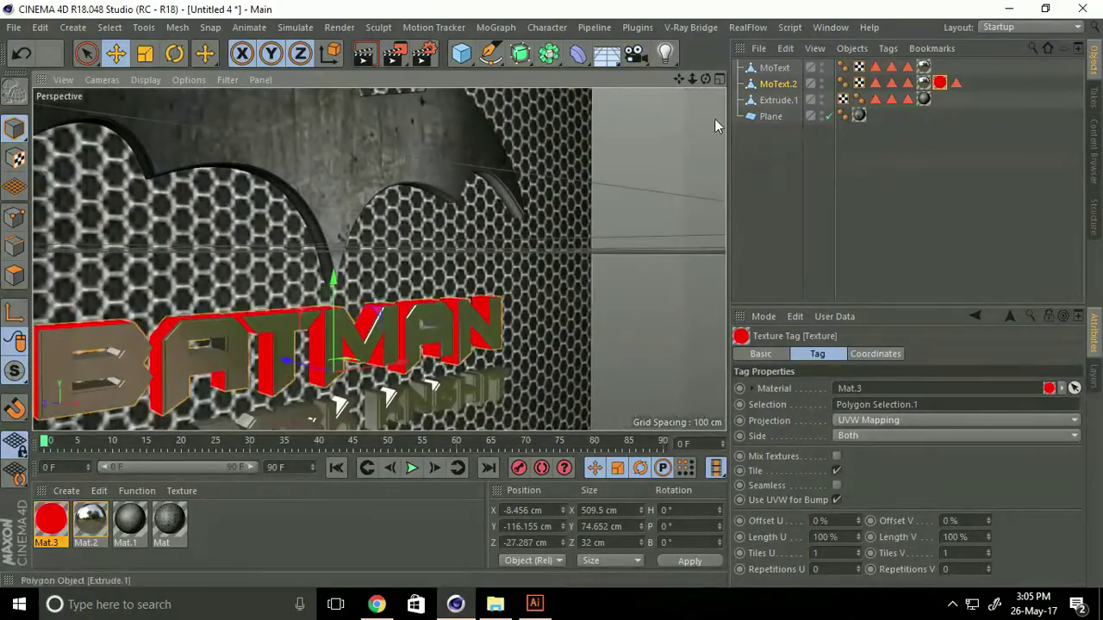
Step: Select THE DARK KNIGHT in Polygon mode and pick the top faces of T, H and E
mouse_move(674, 79)
alt+mouse_down()
mouse_move(556, 293)
mouse_move(418, 277)
mouse_move(368, 322)
alt+mouse_up()
scroll(251, 383, up, 3)
scroll(321, 367, up, 3)
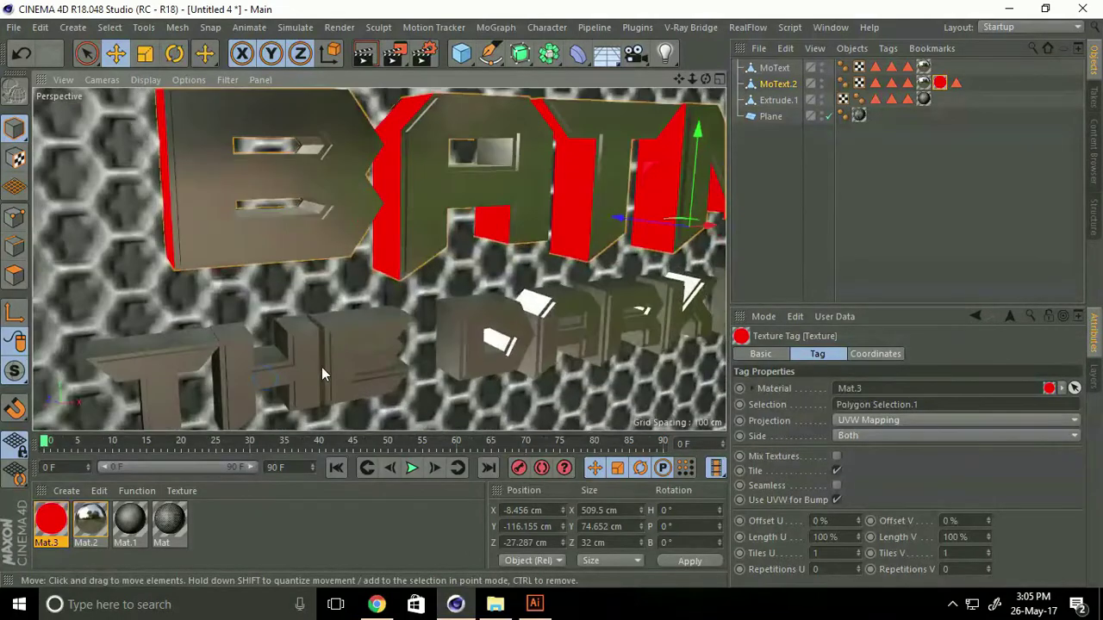
scroll(310, 362, up, 2)
click(297, 357)
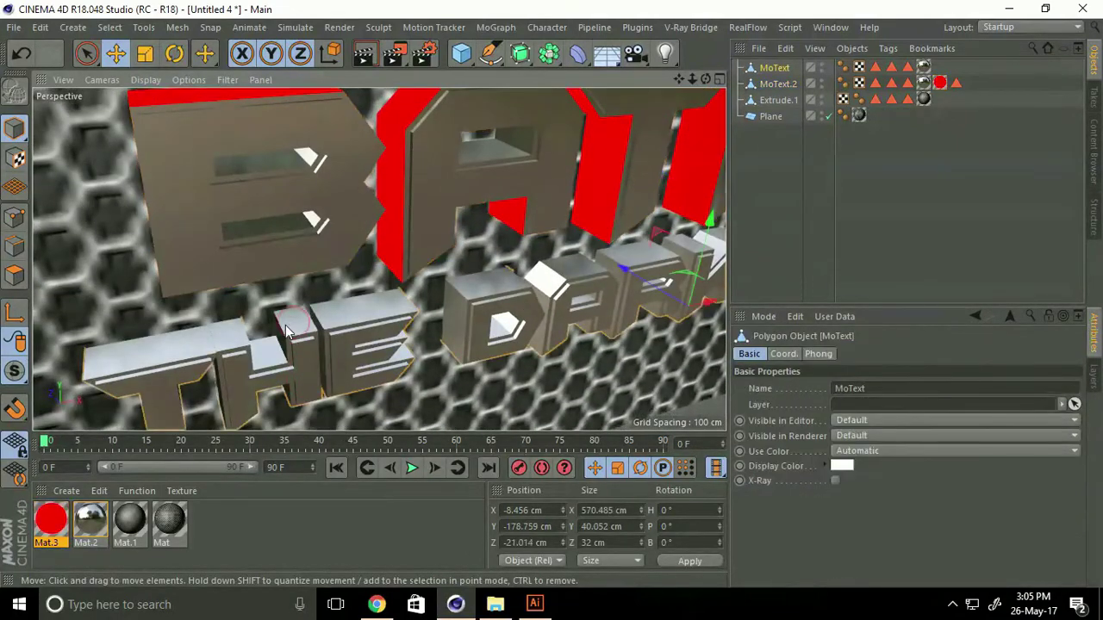
alt+drag(298, 357, 296, 334)
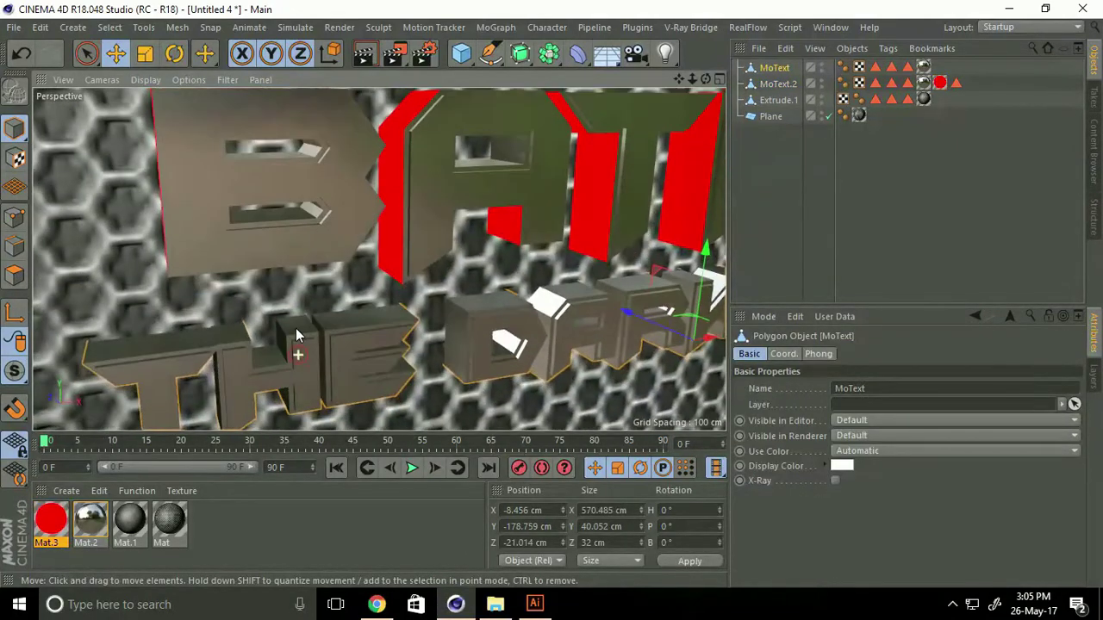
click(13, 275)
mouse_move(152, 369)
alt+mouse_down()
mouse_move(200, 418)
mouse_move(168, 387)
alt+mouse_up()
click(155, 374)
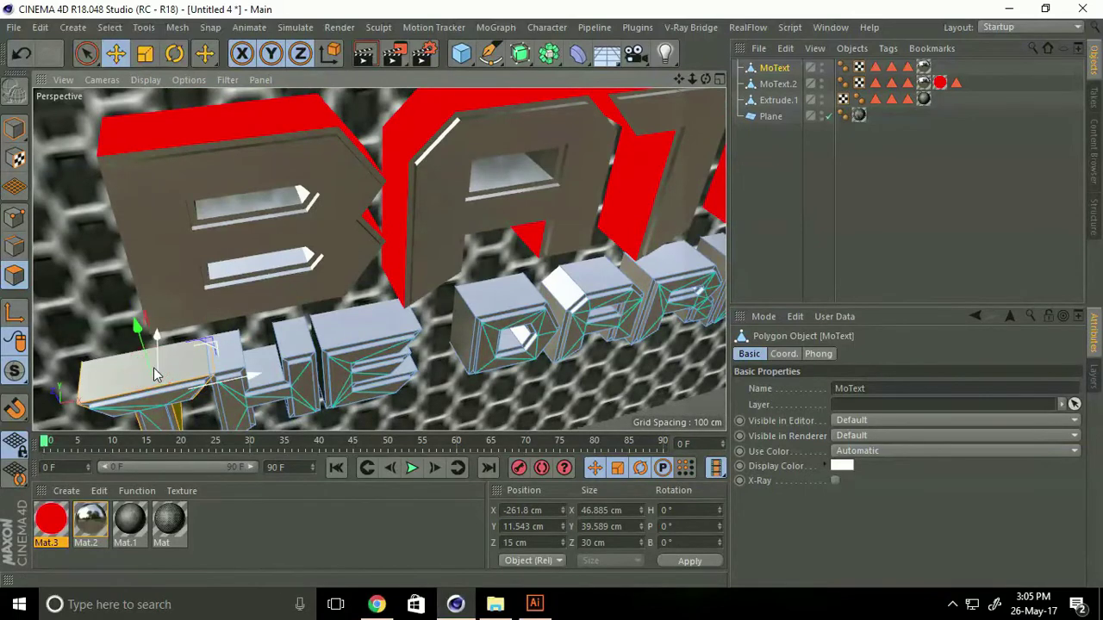
shift+click(280, 337)
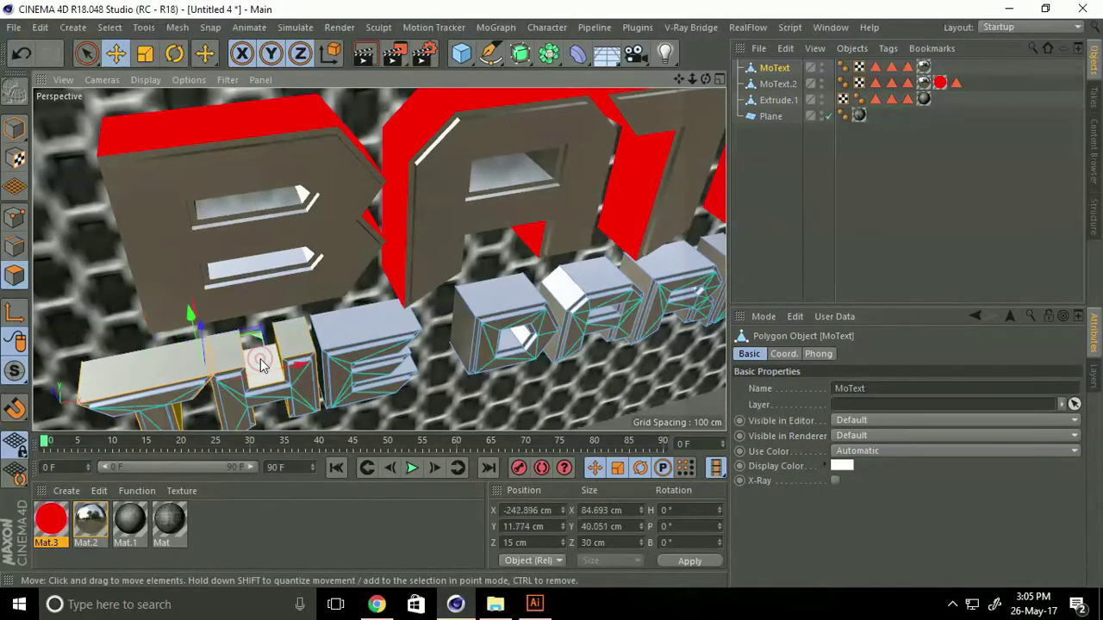
shift+click(353, 327)
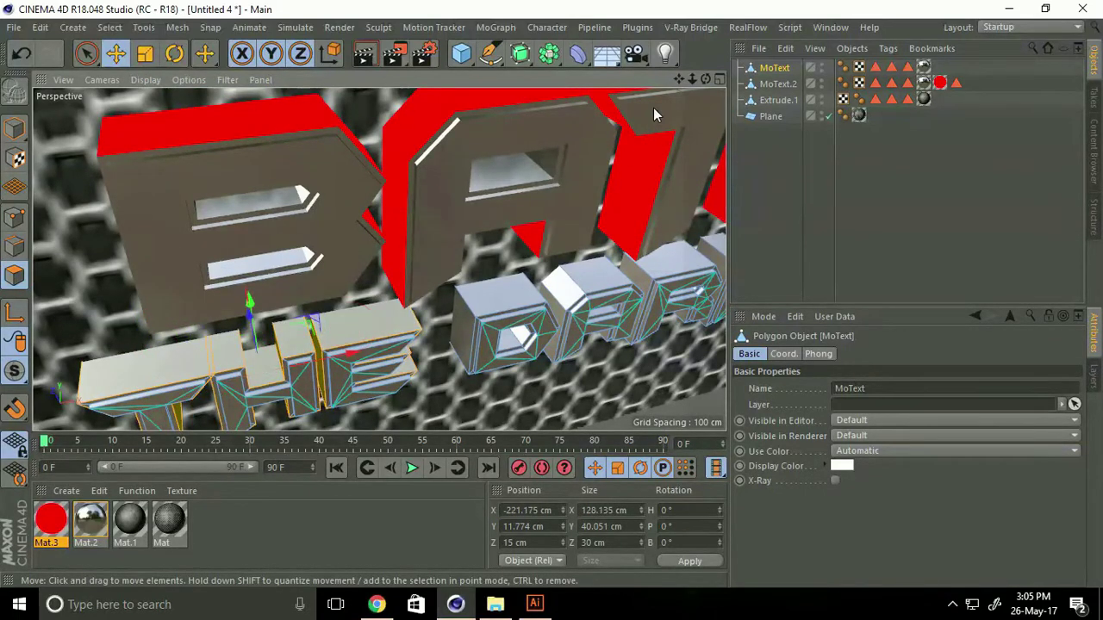
Step: Add the outer faces of D, A, R, K and the KNIGHT letters to the selection
mouse_move(688, 79)
mouse_down()
mouse_move(549, 294)
mouse_move(388, 310)
mouse_up()
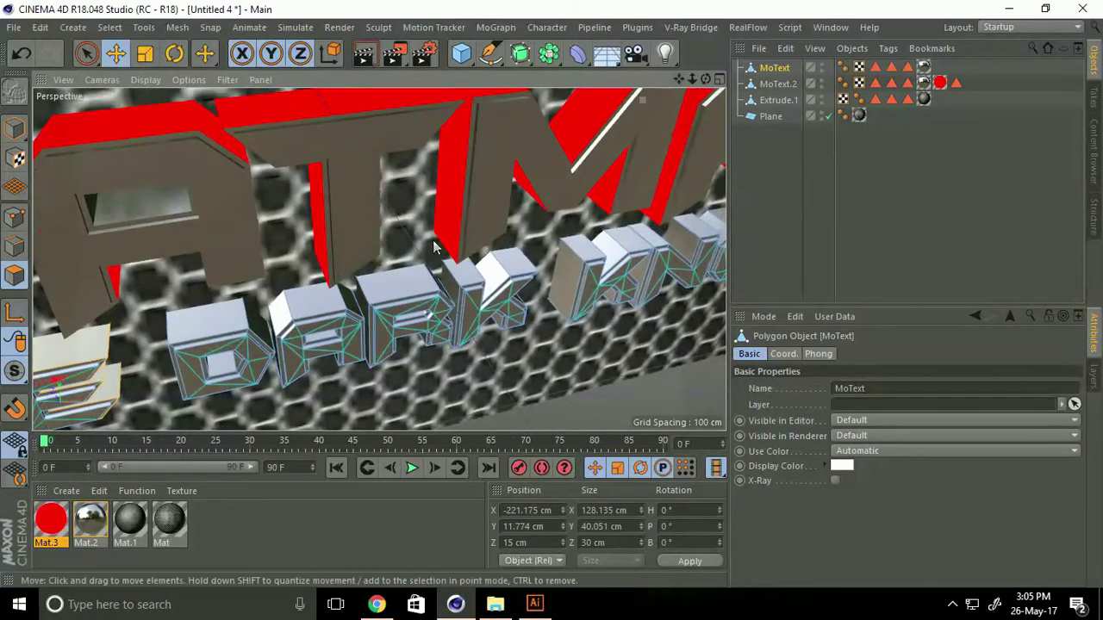
shift+click(197, 320)
shift+click(299, 318)
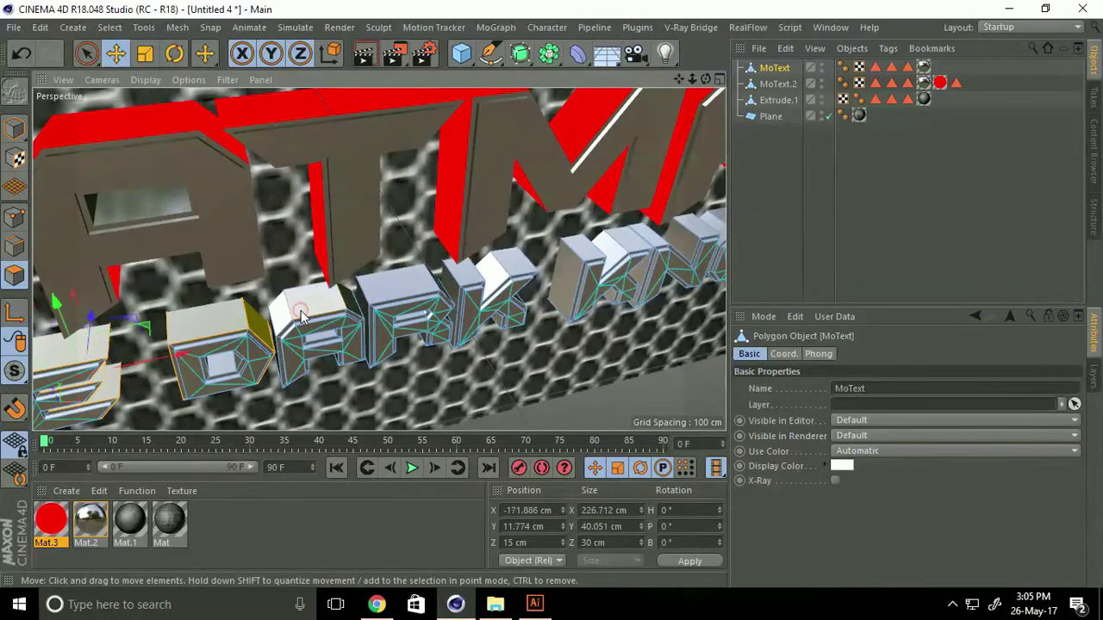
shift+click(411, 284)
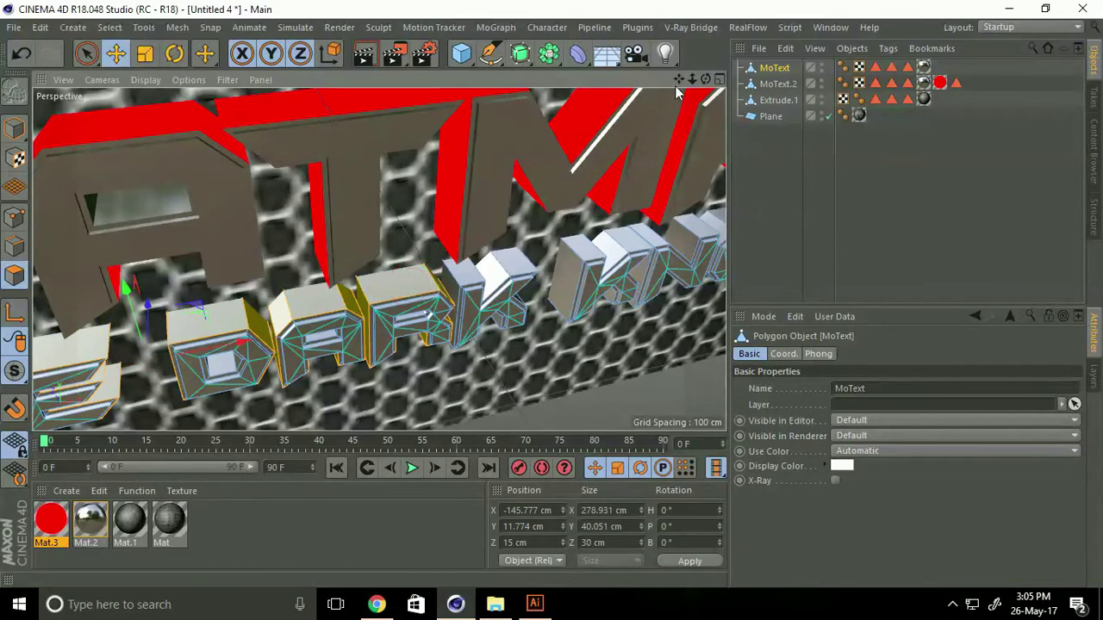
drag(679, 79, 392, 218)
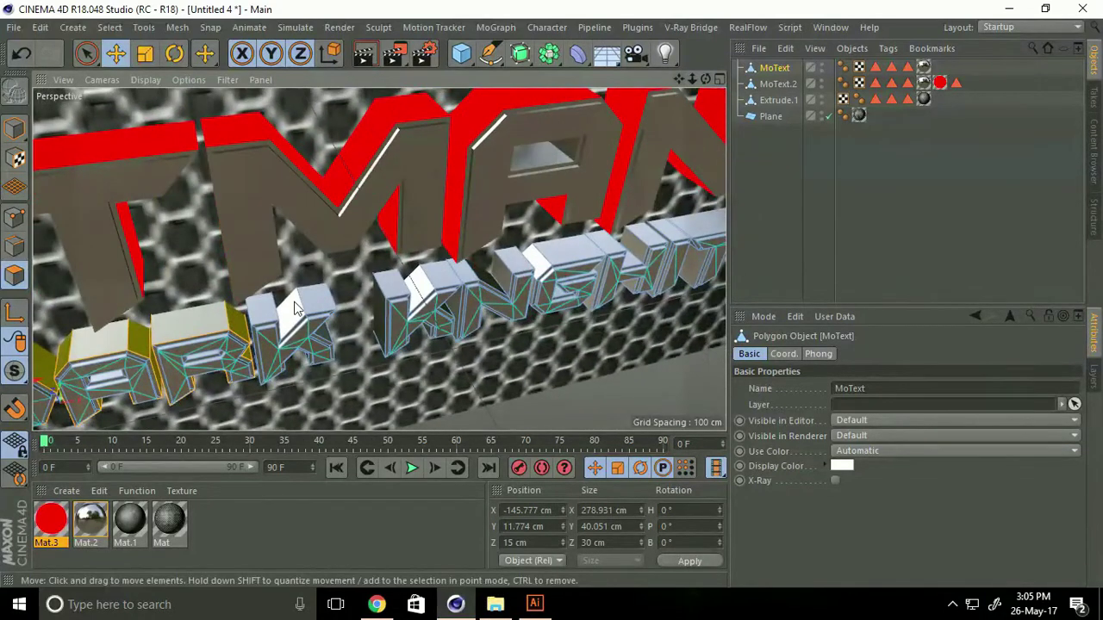
shift+click(295, 309)
shift+click(418, 276)
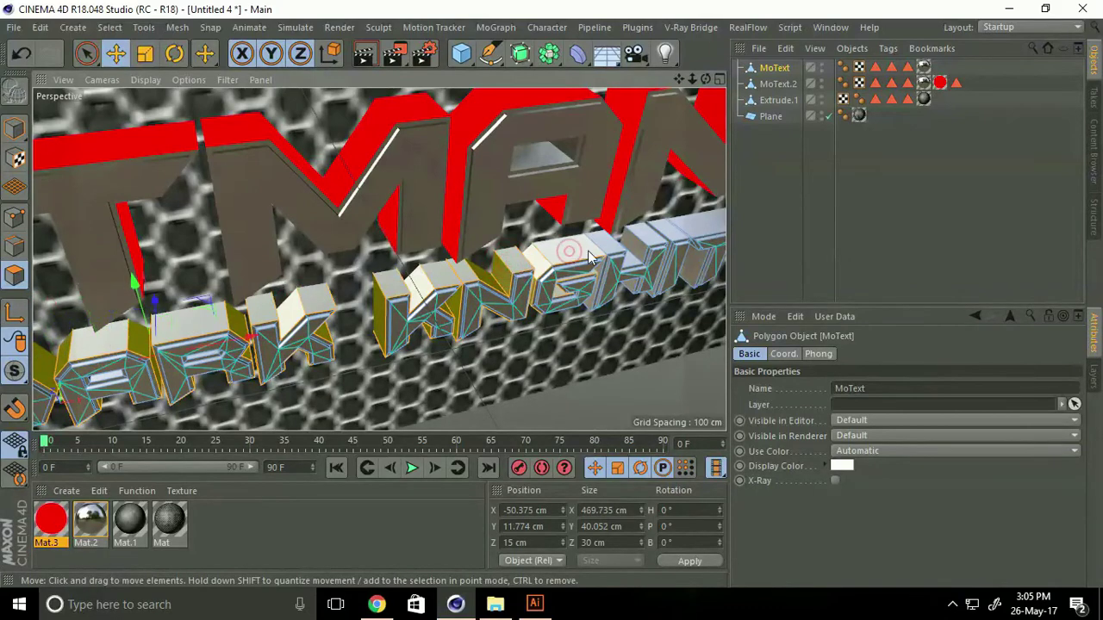
shift+click(640, 250)
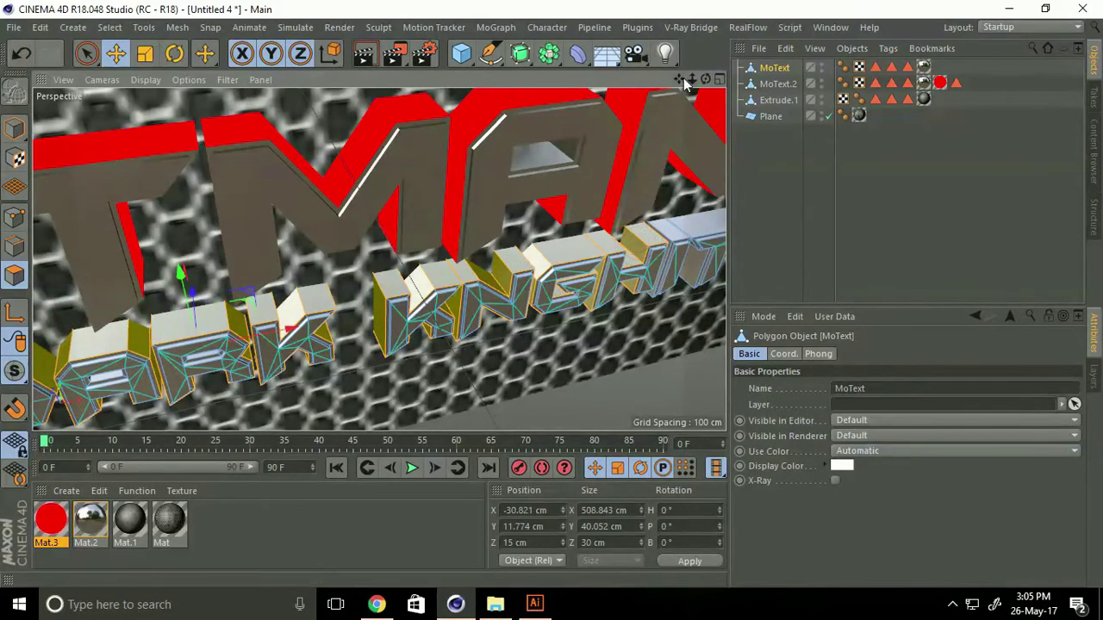
drag(680, 80, 506, 346)
scroll(452, 332, up, 5)
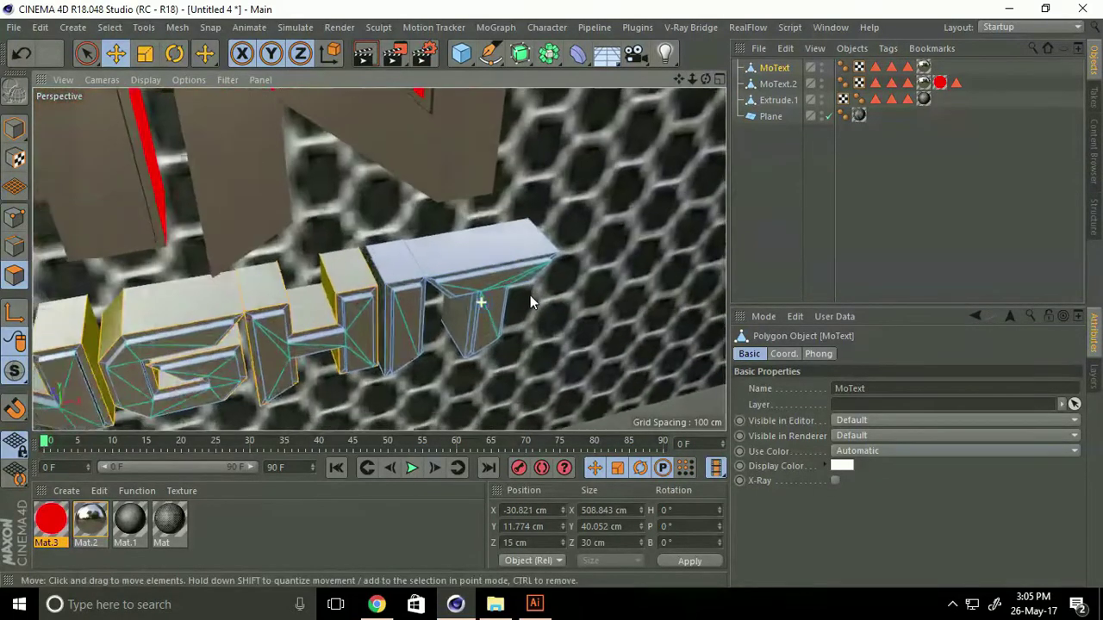
click(394, 255)
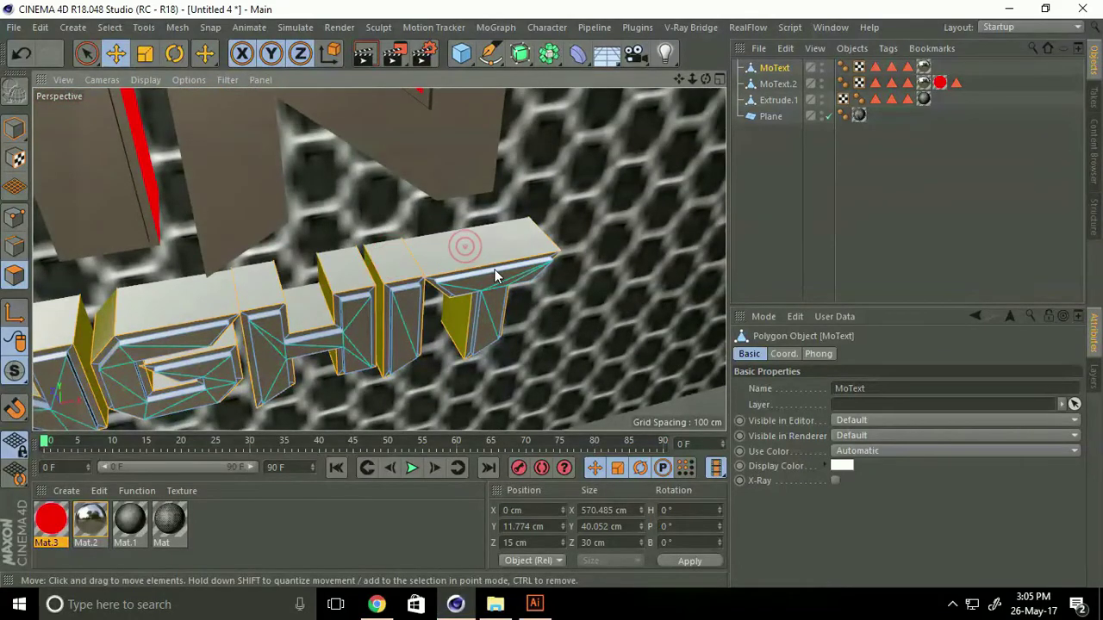
alt+right_drag(465, 246, 369, 280)
mouse_move(202, 356)
alt+mouse_down()
mouse_move(153, 277)
mouse_move(101, 273)
mouse_move(224, 271)
alt+mouse_up()
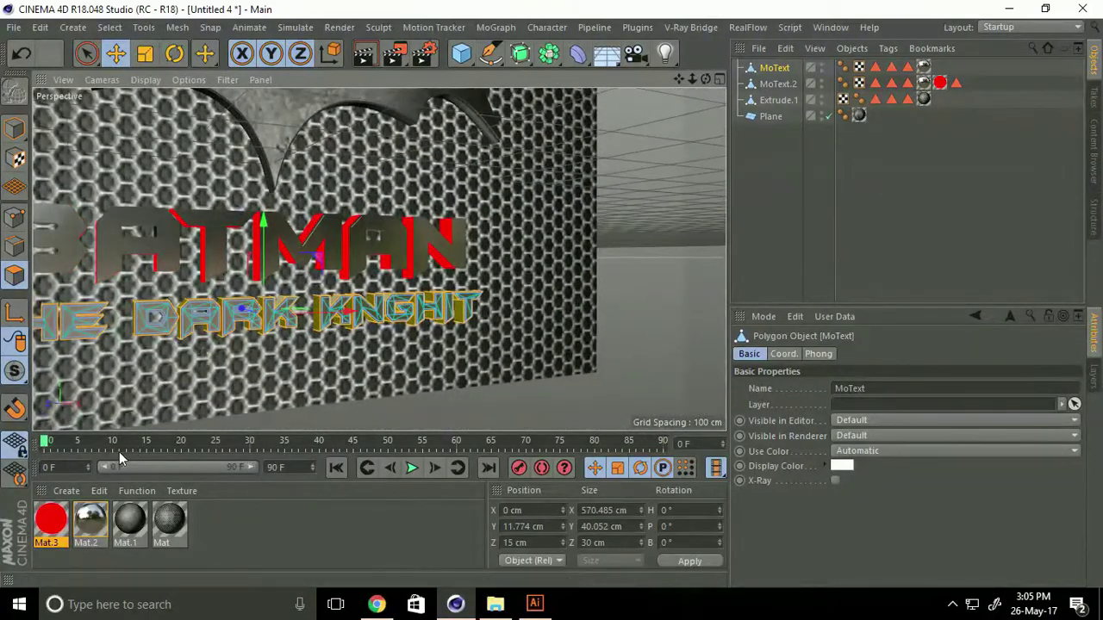
right_click(57, 521)
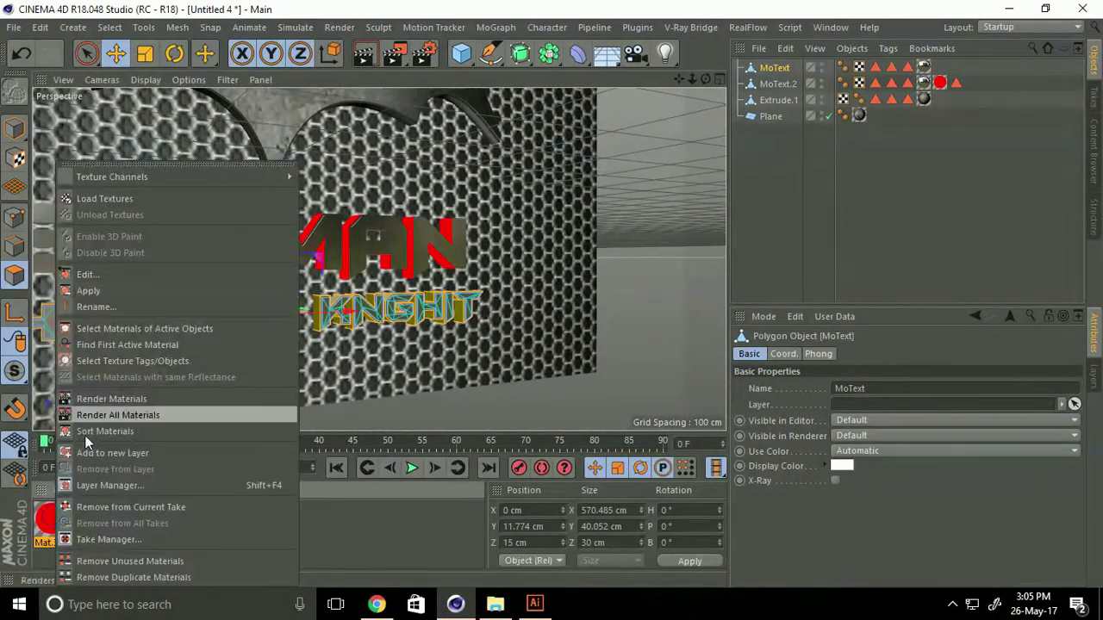
click(100, 291)
alt+drag(676, 85, 488, 421)
click(488, 420)
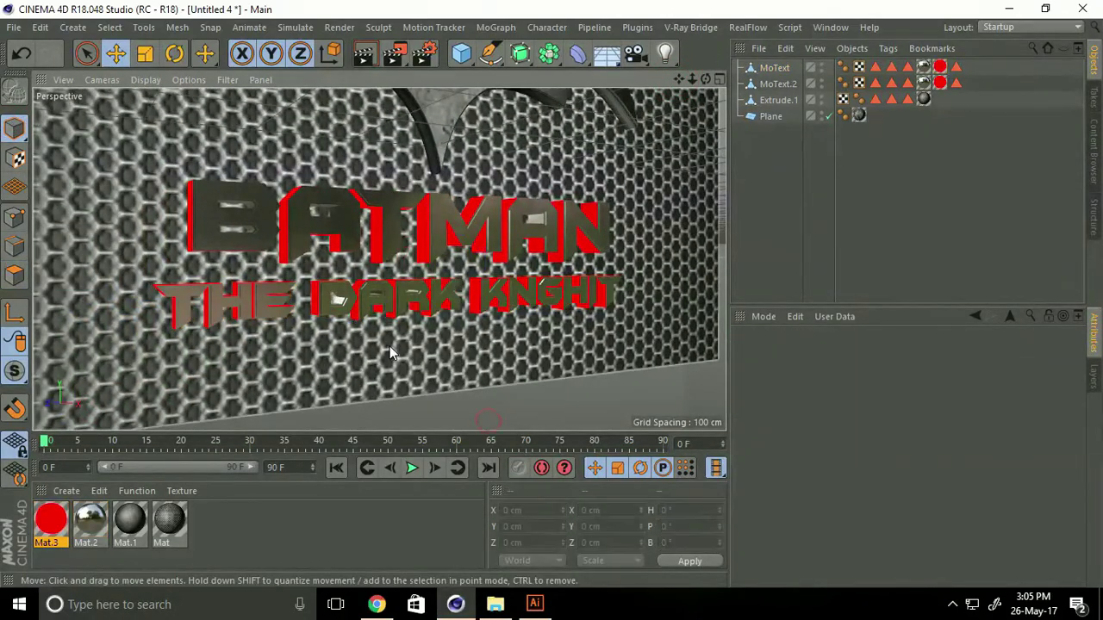
alt+drag(390, 346, 362, 401)
scroll(282, 317, up, 3)
alt+drag(281, 317, 262, 204)
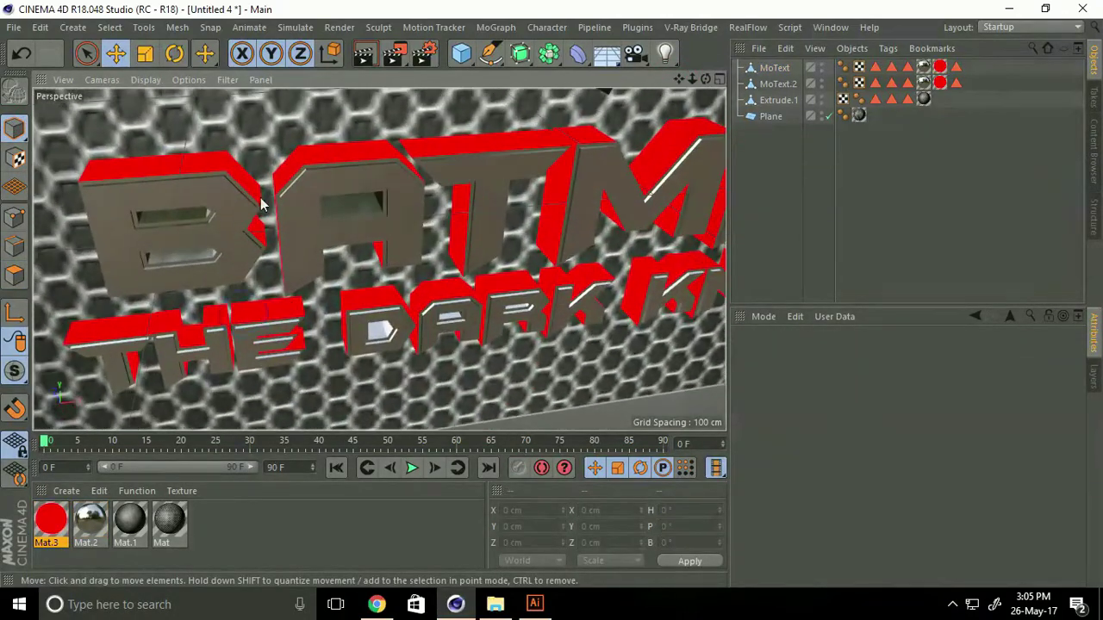
scroll(218, 152, up, 3)
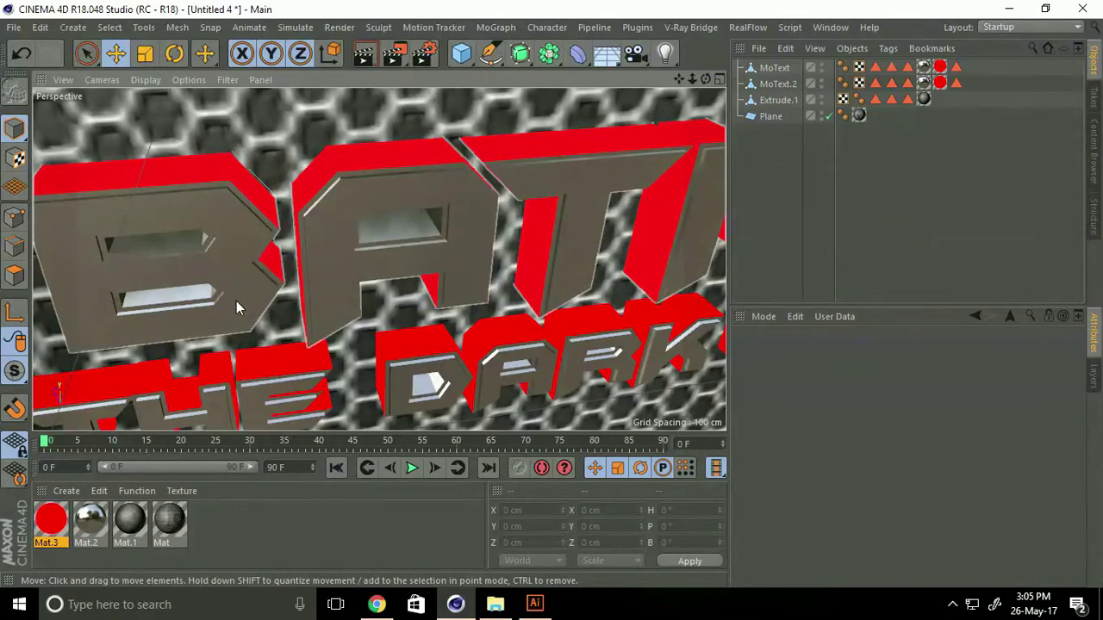
Step: Create Mat.4 with Color and Reflectance off and Luminance and Glow on
click(66, 490)
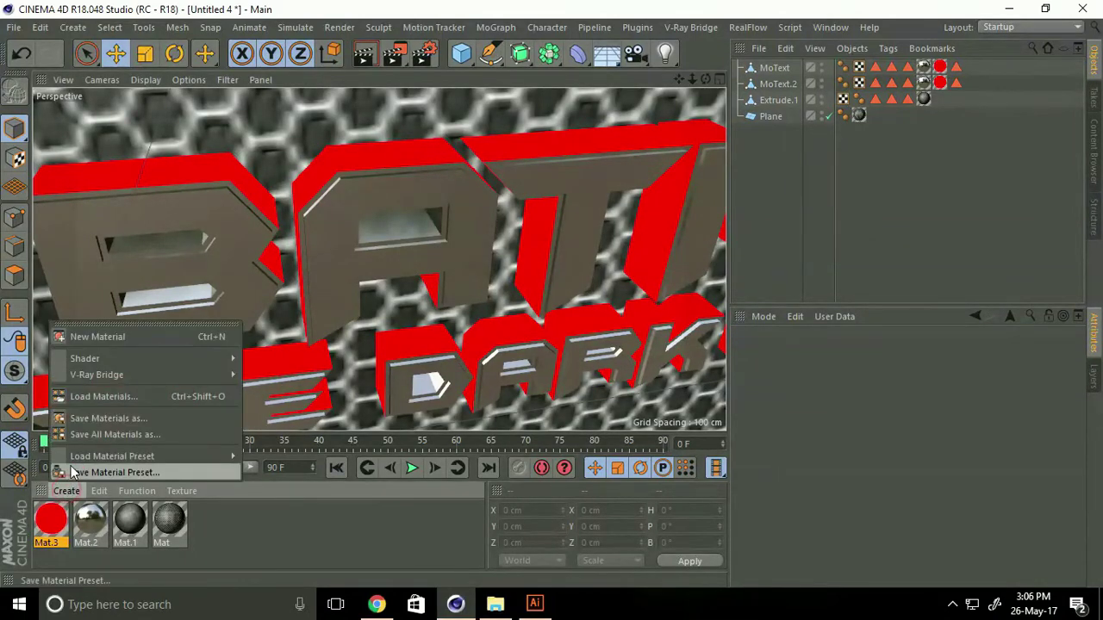
click(84, 335)
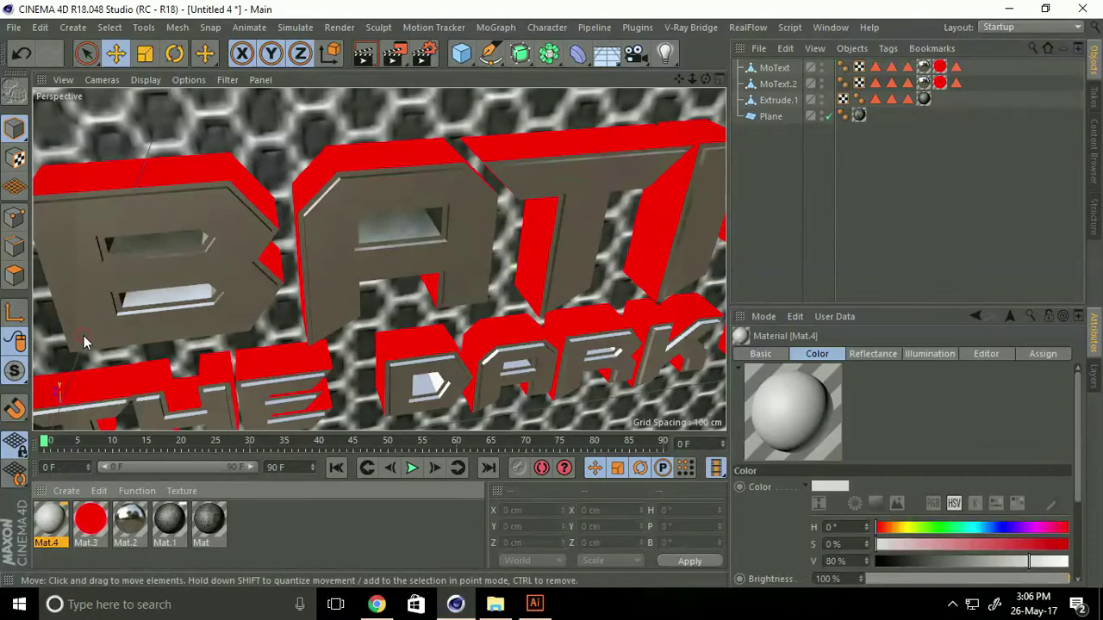
double_click(52, 518)
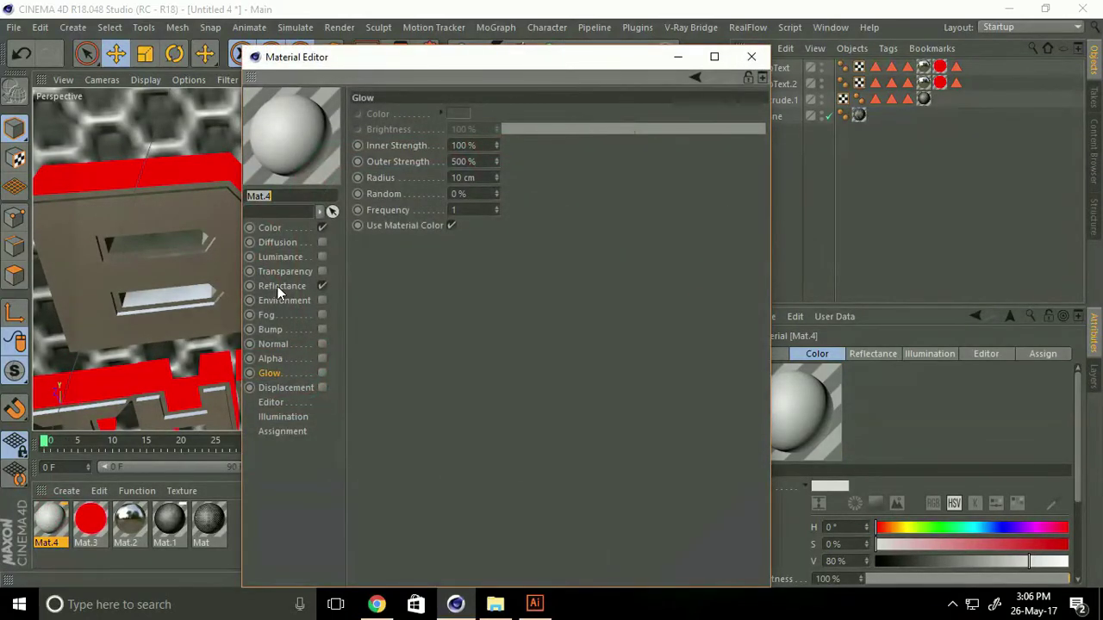
click(323, 227)
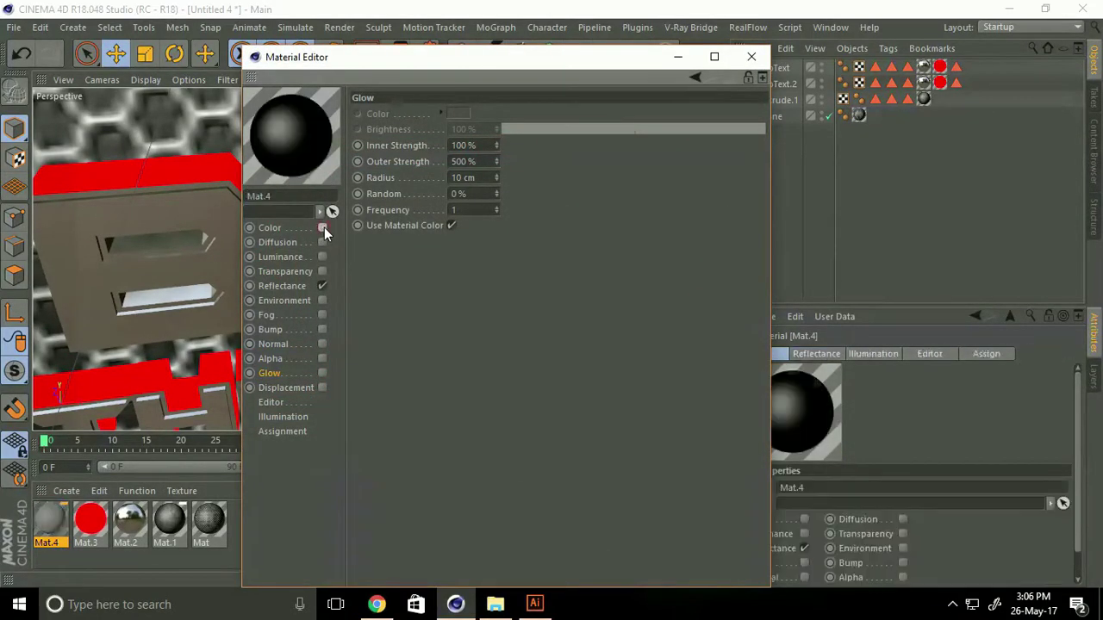
click(322, 286)
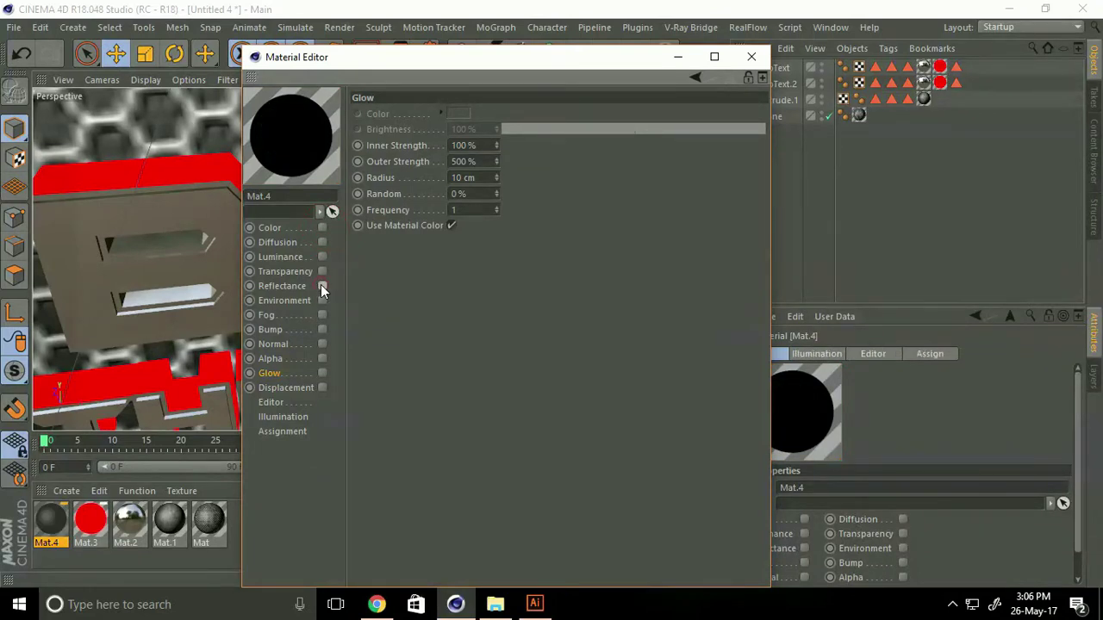
click(322, 257)
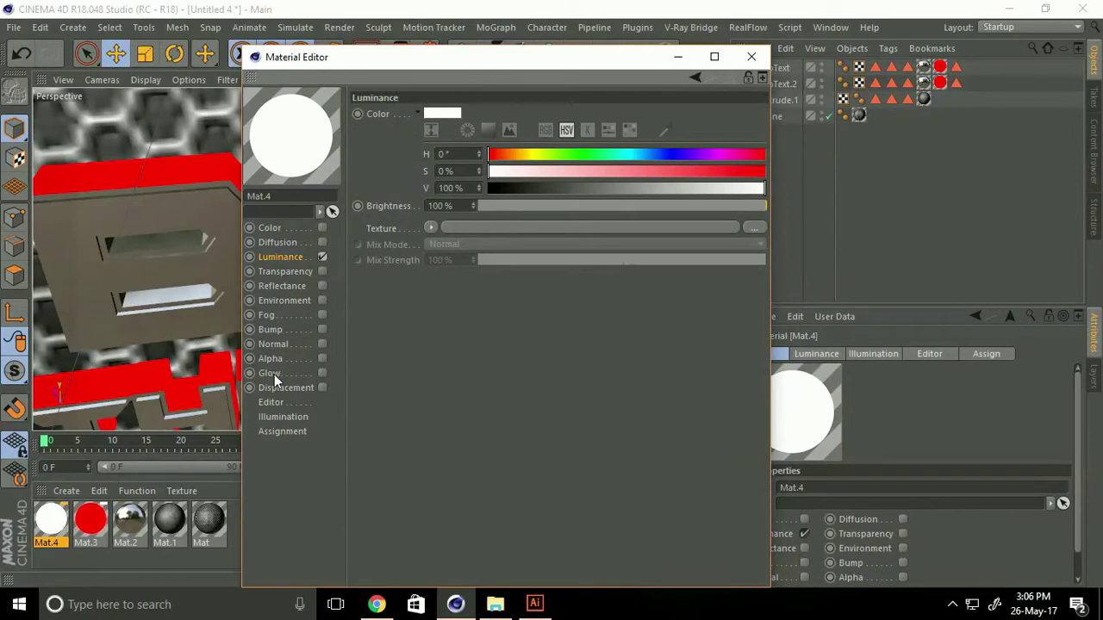
click(323, 373)
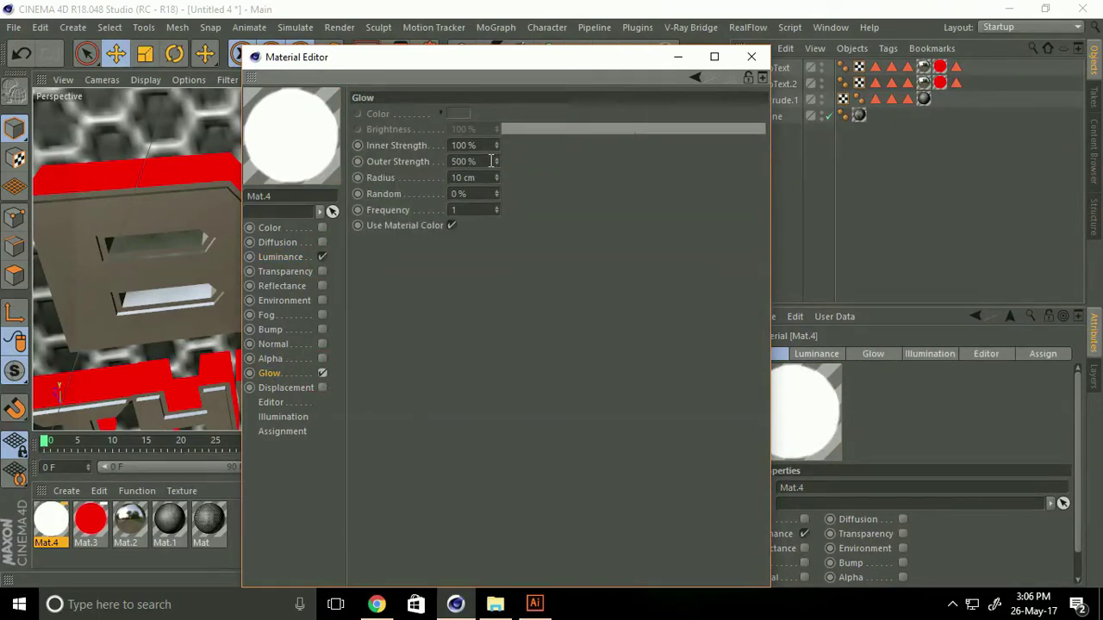
Step: Set Mat.4's glow outer strength to 100 % and radius to 5 cm, then select the BATMAN text
text(100)
key(Tab)
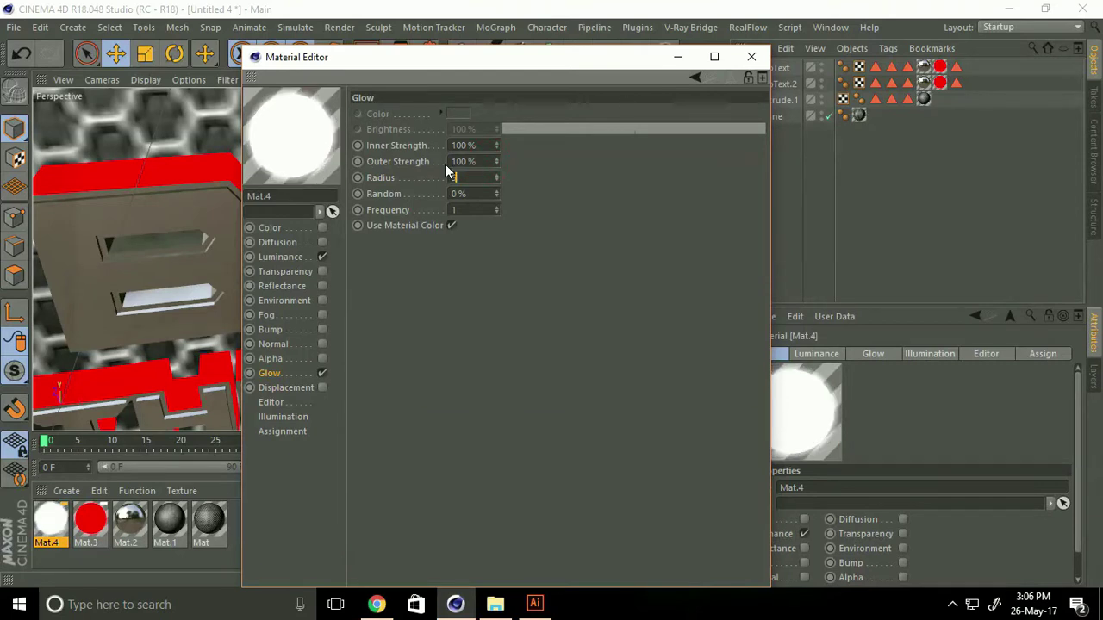
text(5)
key(Return)
click(751, 57)
mouse_move(434, 209)
alt+mouse_down()
mouse_move(217, 201)
mouse_move(238, 207)
mouse_move(225, 214)
alt+mouse_up()
click(220, 217)
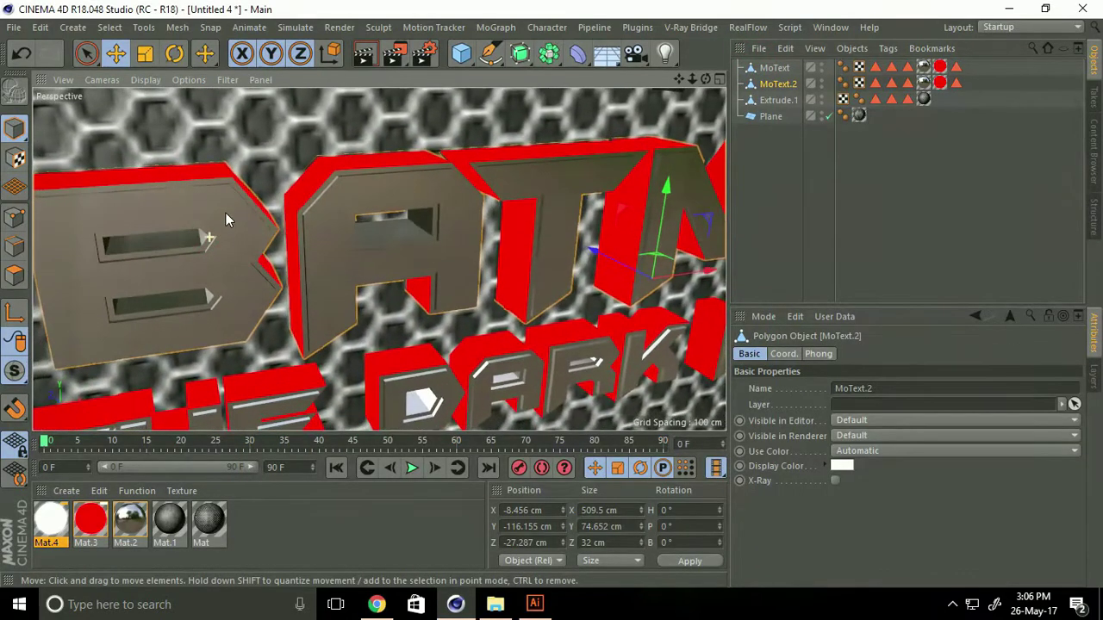
Step: In Polygon mode, select the B's outer bevel and both of its inner slot bevel loops
click(14, 274)
alt+drag(237, 239, 211, 192)
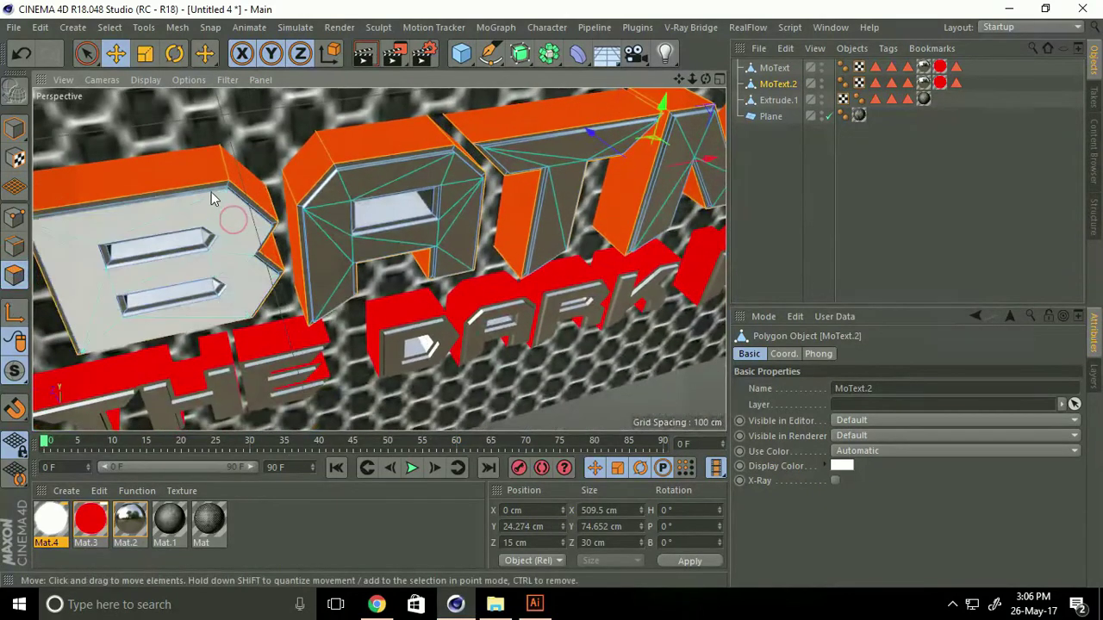
scroll(234, 164, up, 3)
scroll(241, 172, up, 3)
click(229, 203)
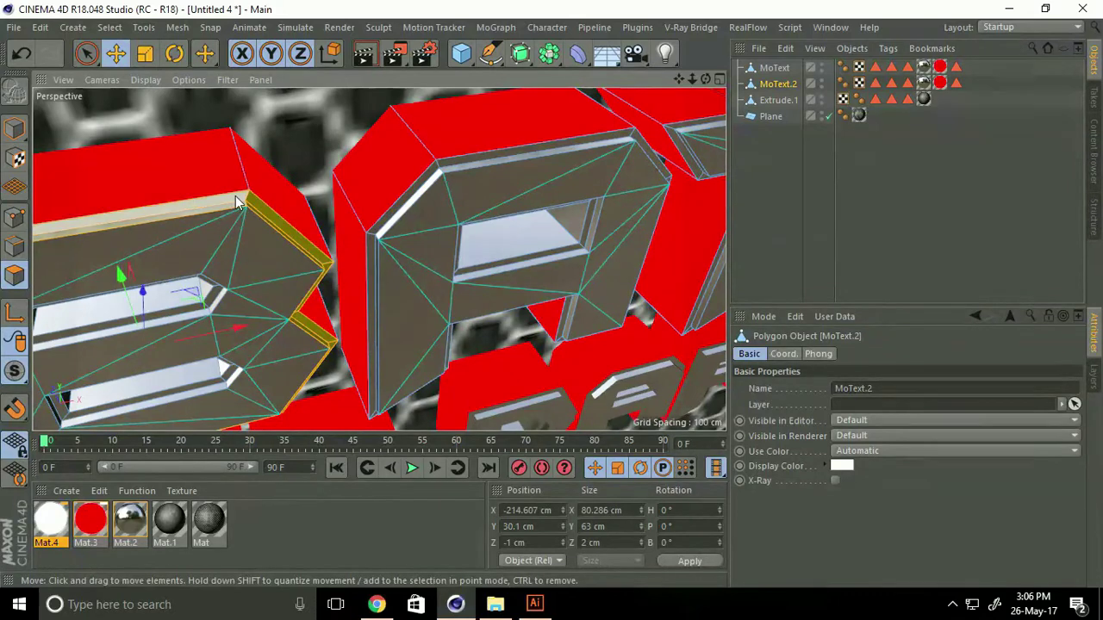
alt+drag(241, 240, 249, 176)
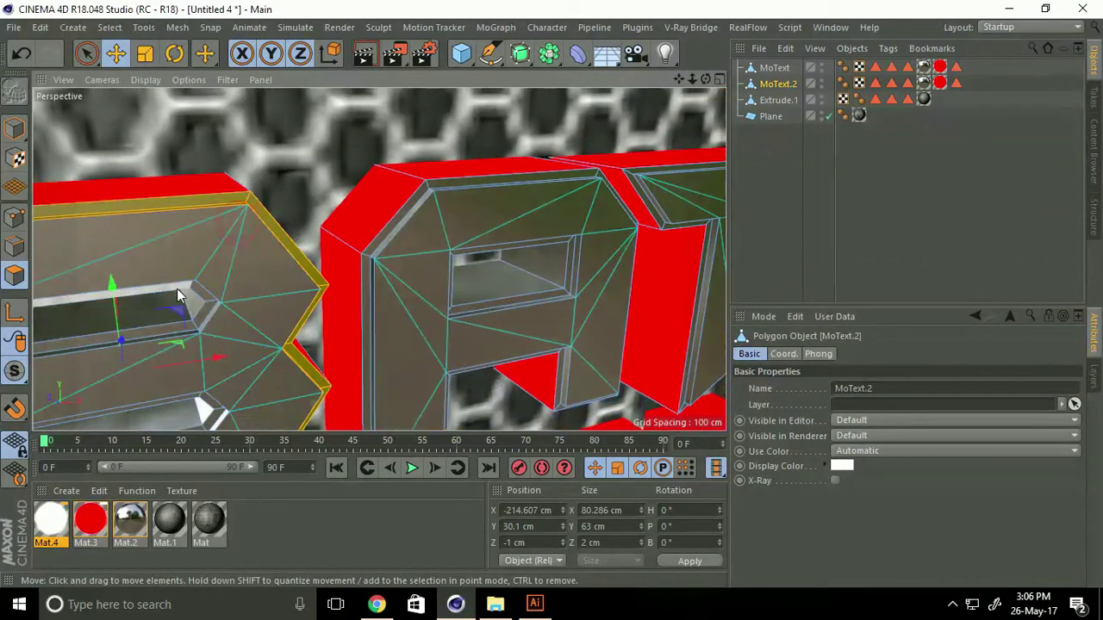
click(162, 311)
ctrl+drag(161, 307, 146, 333)
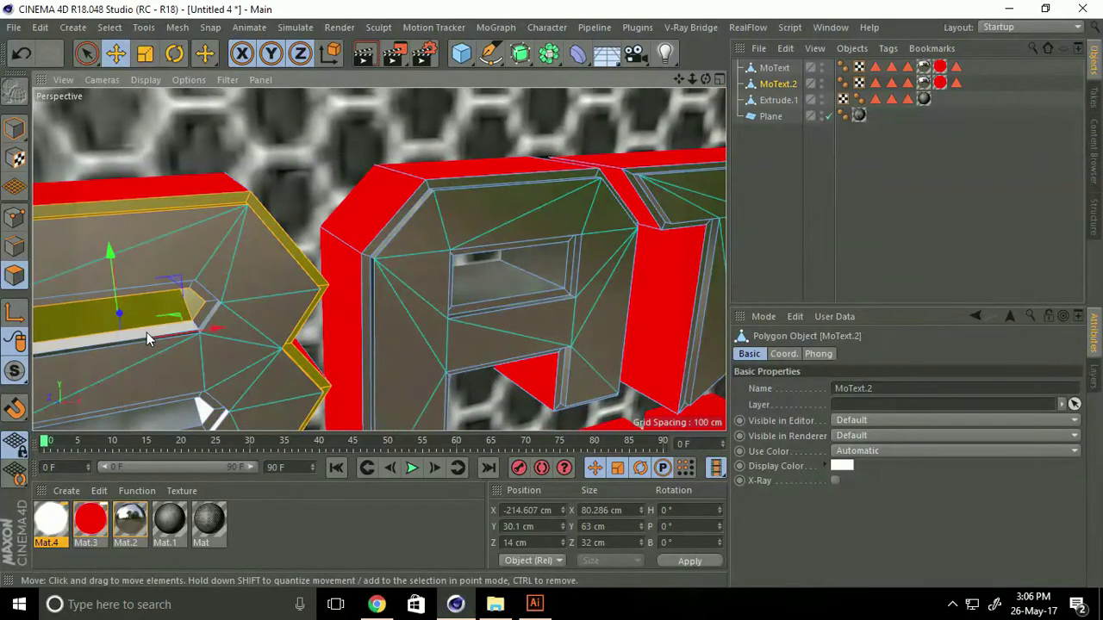
drag(679, 81, 550, 294)
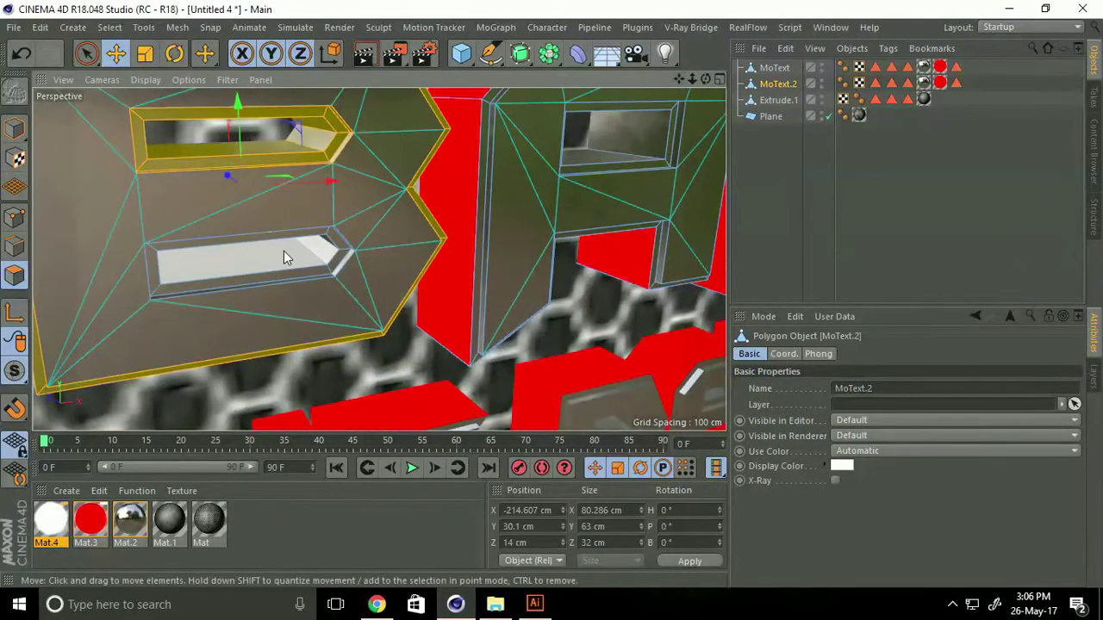
click(283, 251)
click(292, 274)
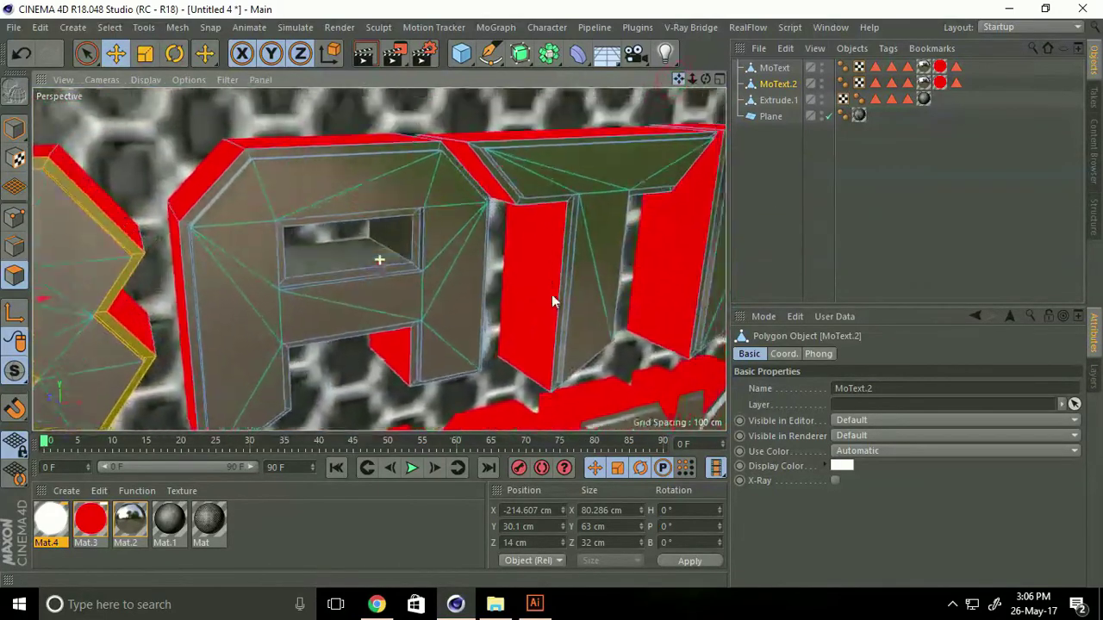
Step: Add the bevel loops of A (outer and slot), T, M, the second A and N
drag(676, 80, 551, 294)
alt+drag(343, 187, 342, 181)
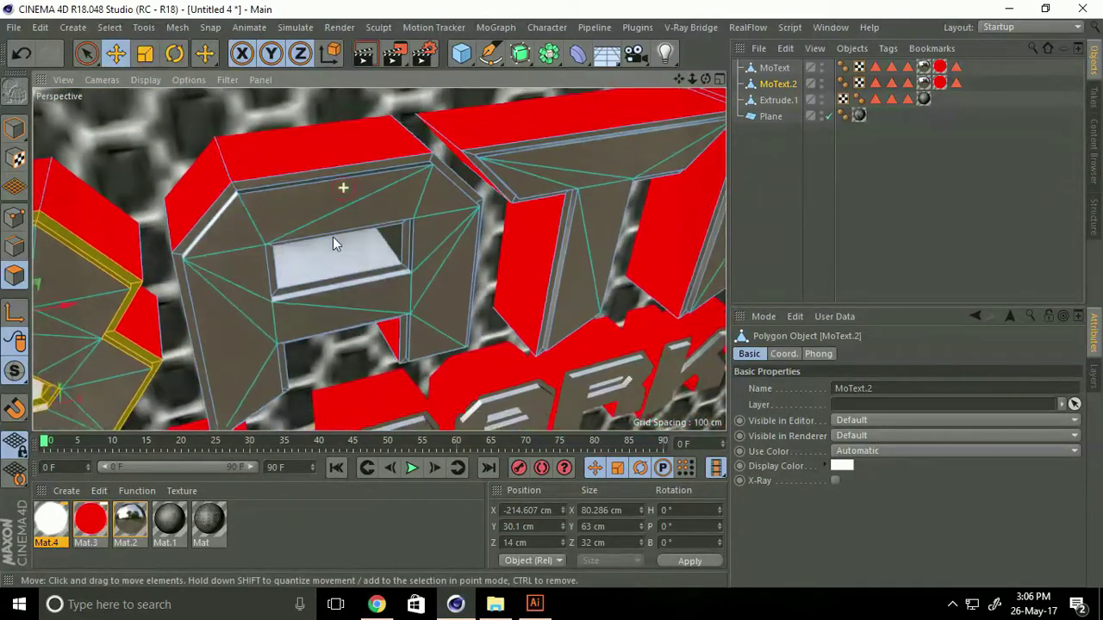
click(339, 177)
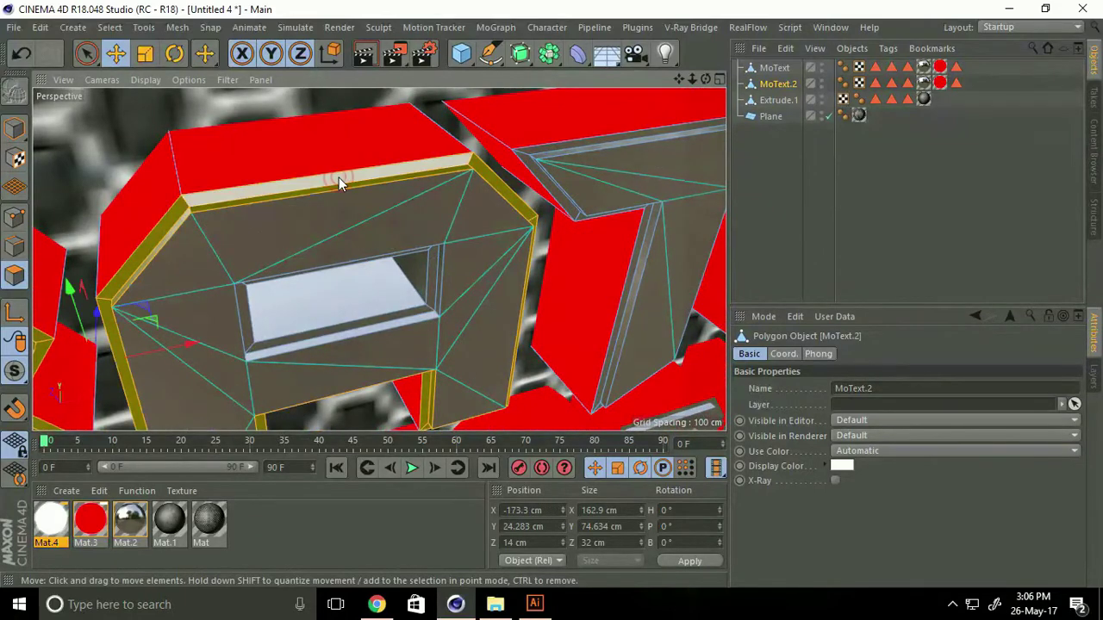
shift+click(333, 331)
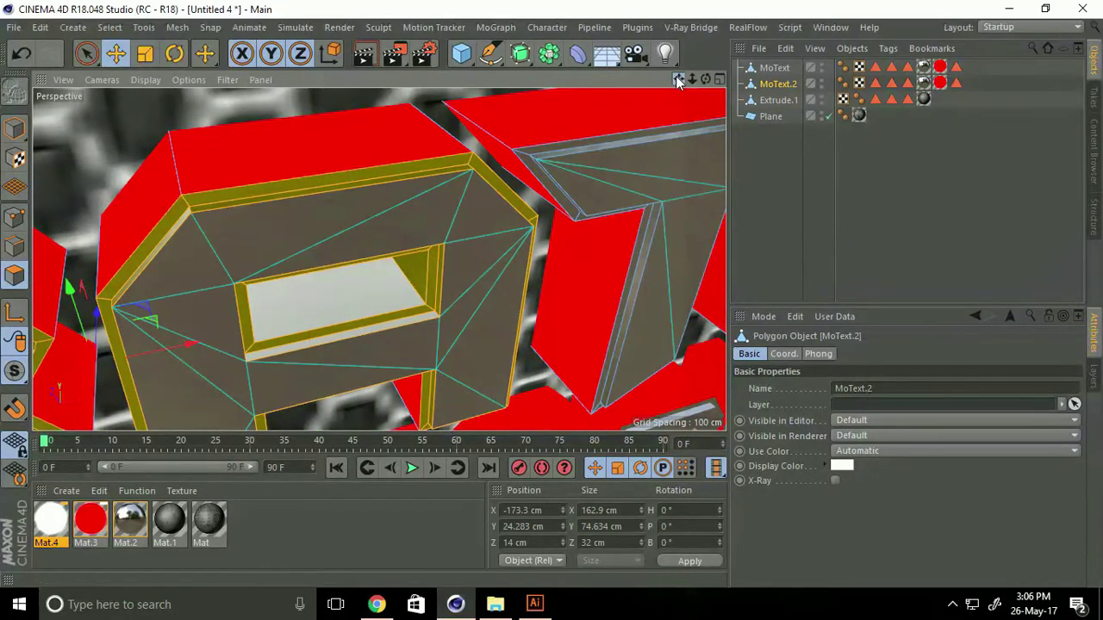
drag(675, 76, 549, 294)
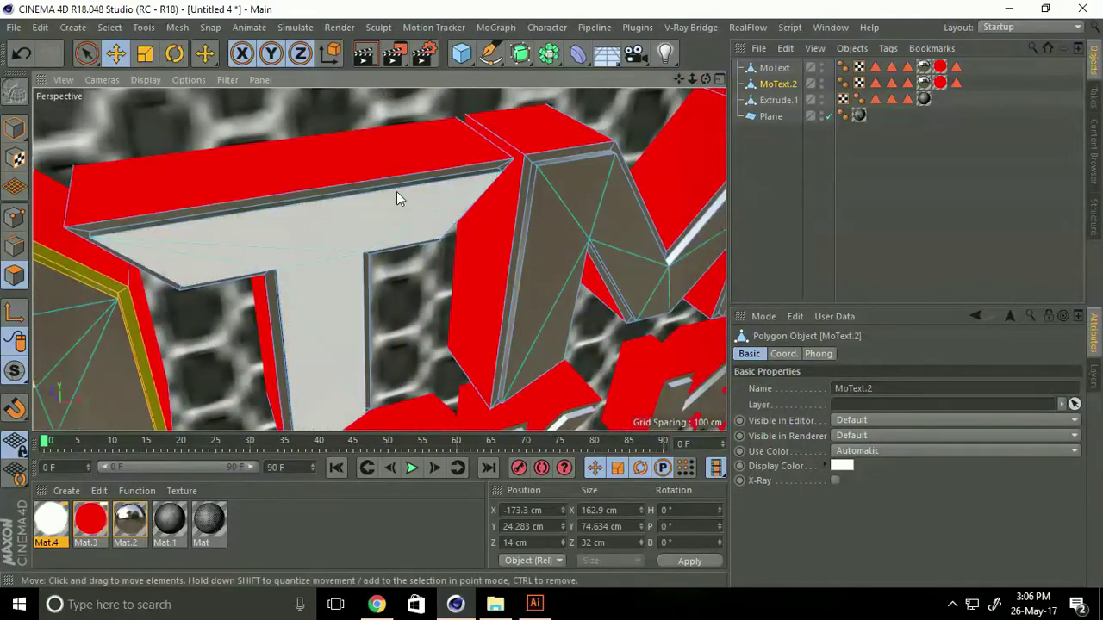
shift+click(388, 182)
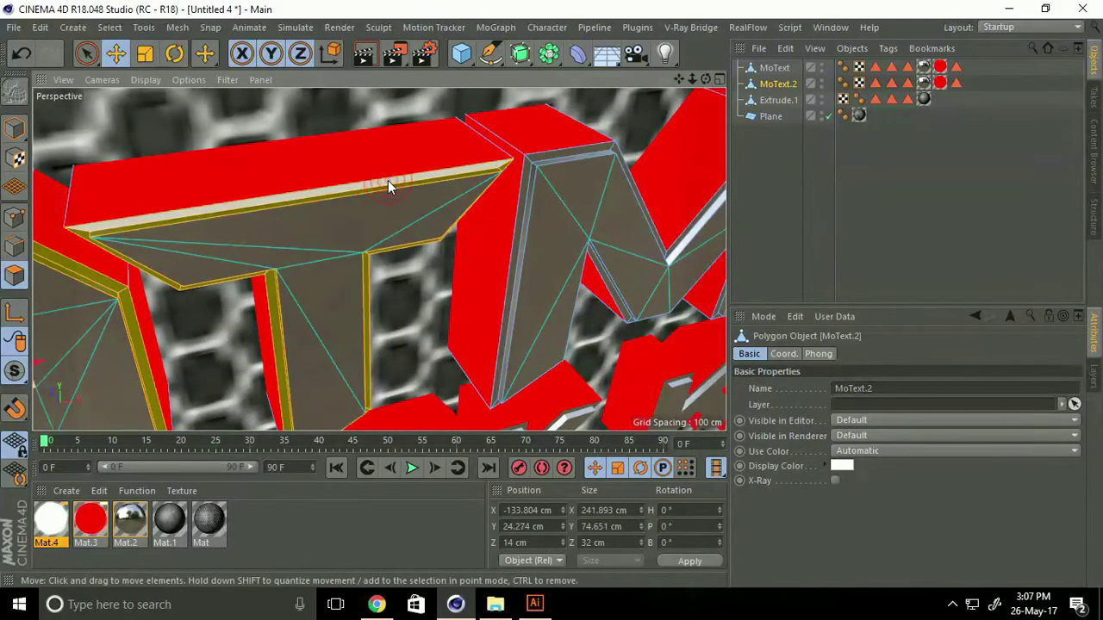
drag(679, 78, 552, 297)
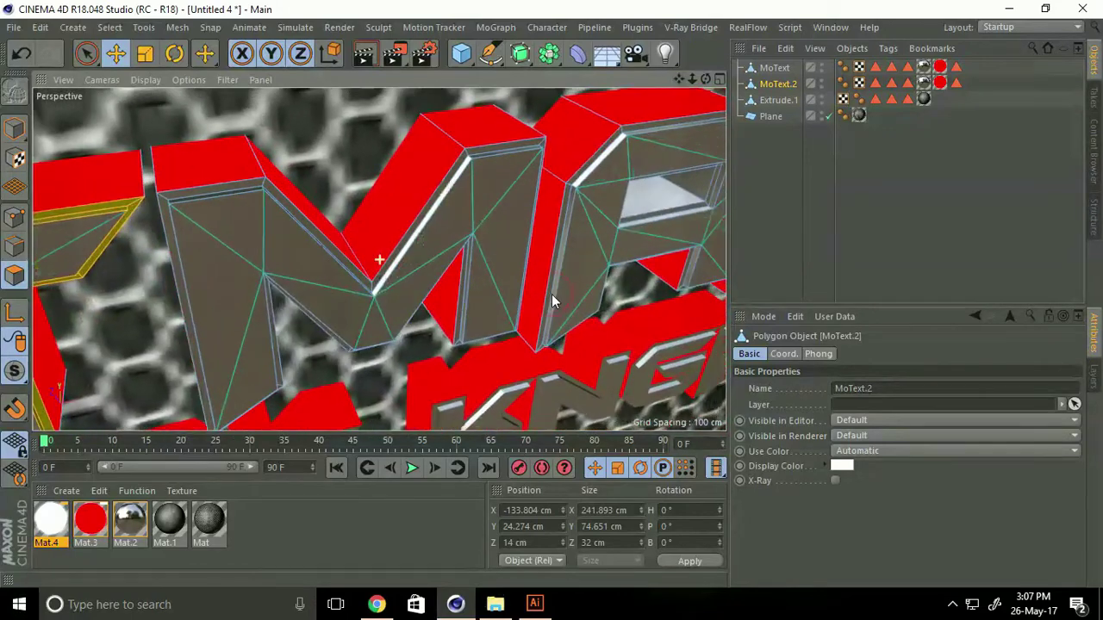
shift+click(489, 146)
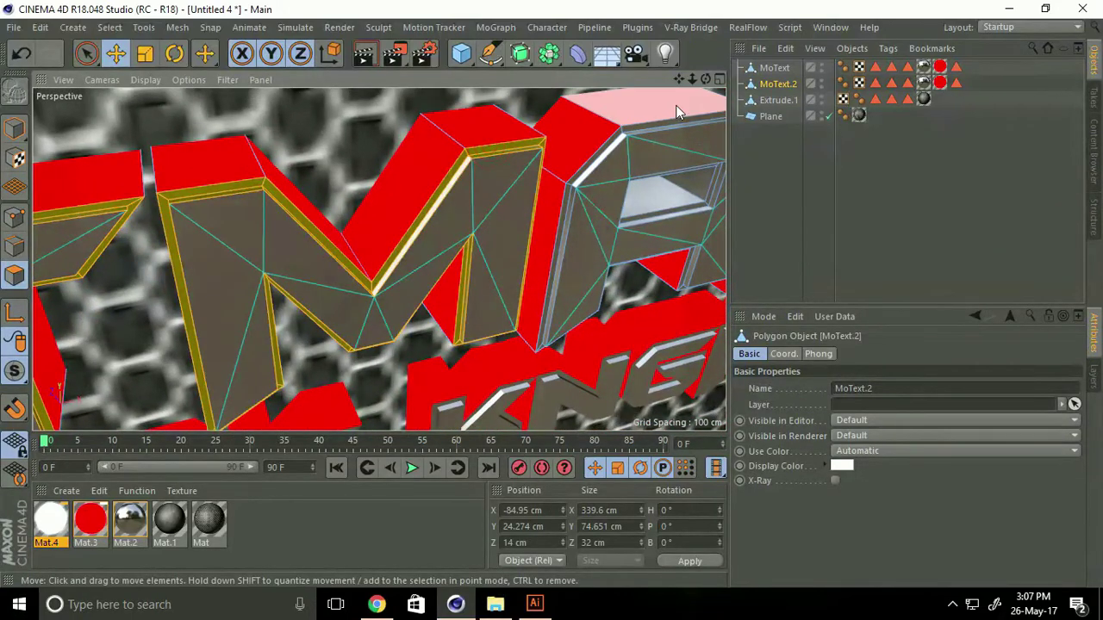
drag(681, 77, 547, 296)
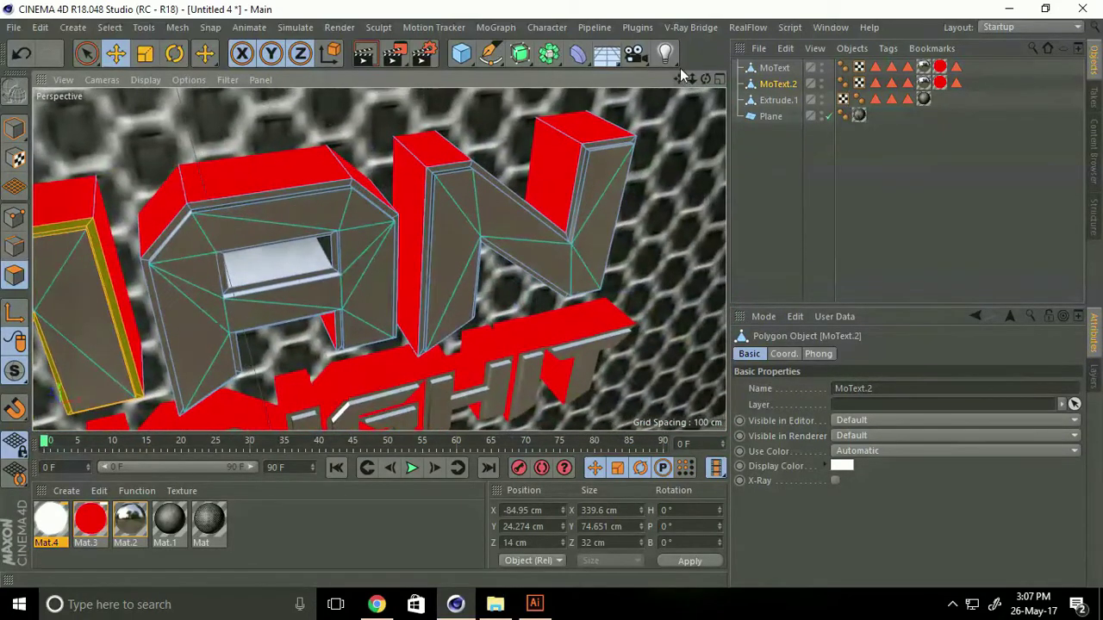
shift+click(313, 187)
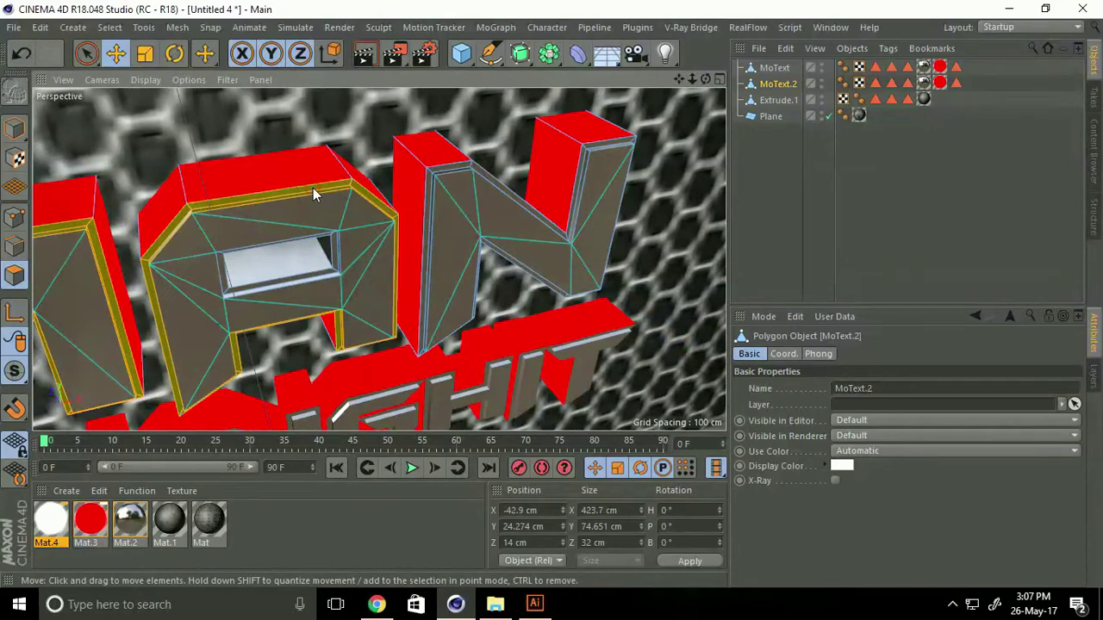
shift+click(433, 187)
scroll(481, 178, down, 5)
scroll(362, 228, up, 2)
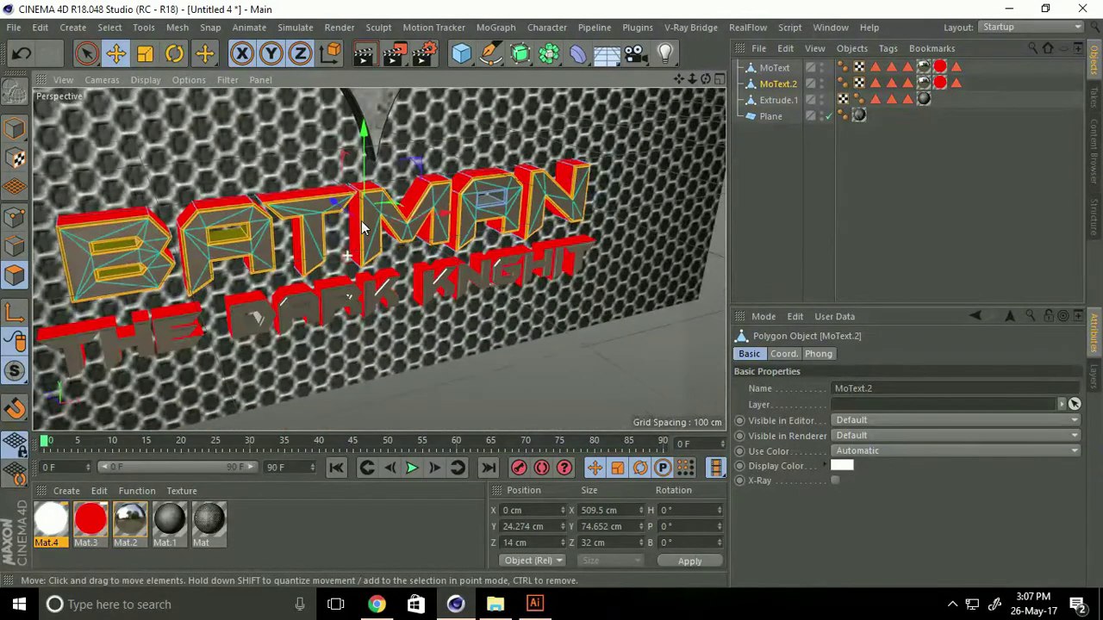
Step: Apply the white Mat.4 to the selected BATMAN bevel faces and return to Model mode
right_click(49, 518)
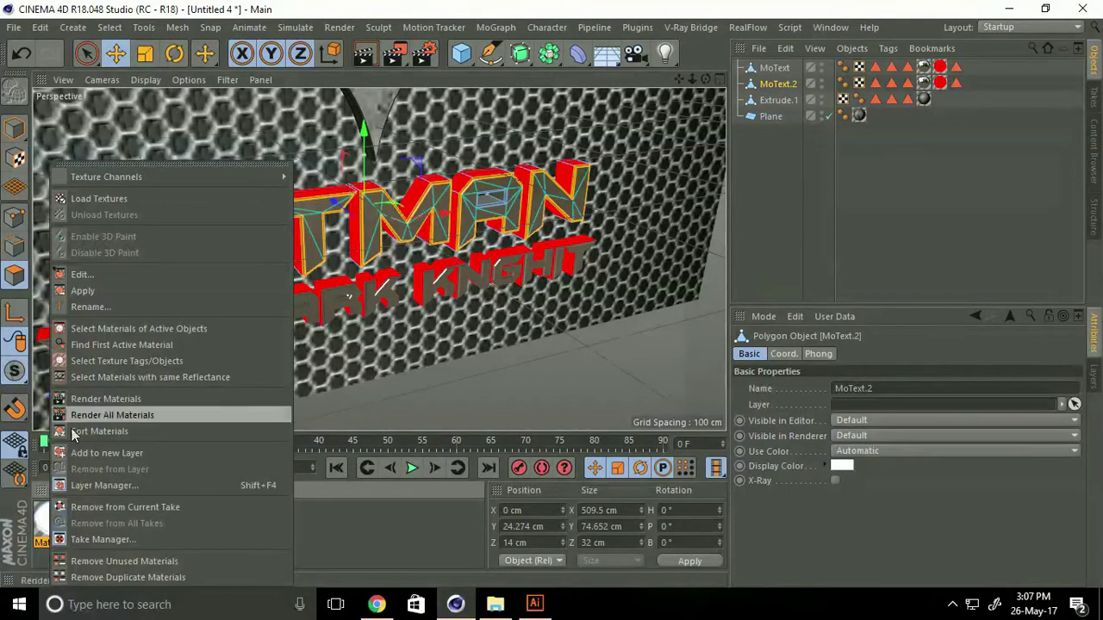
click(94, 292)
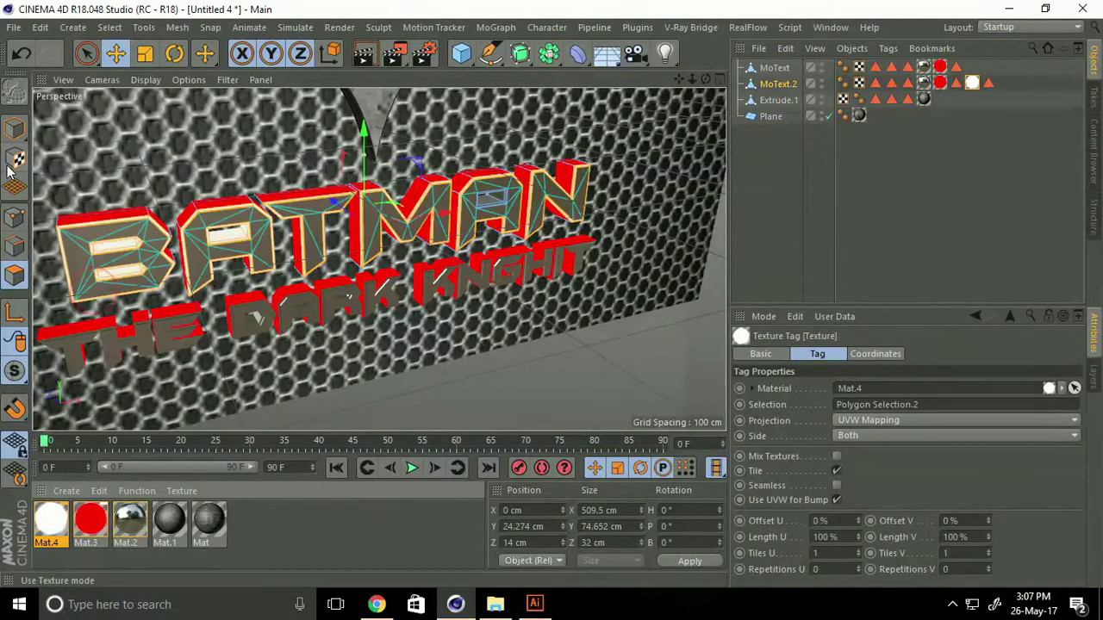
click(14, 128)
mouse_move(507, 395)
alt+mouse_down()
mouse_move(444, 373)
mouse_move(470, 385)
mouse_move(334, 387)
mouse_move(453, 382)
mouse_move(638, 250)
mouse_move(381, 307)
mouse_move(517, 104)
alt+mouse_up()
click(470, 385)
Step: Select THE DARK KNGHIT in Polygon mode and pick the bevel rings of T, H and E
scroll(517, 104, up, 3)
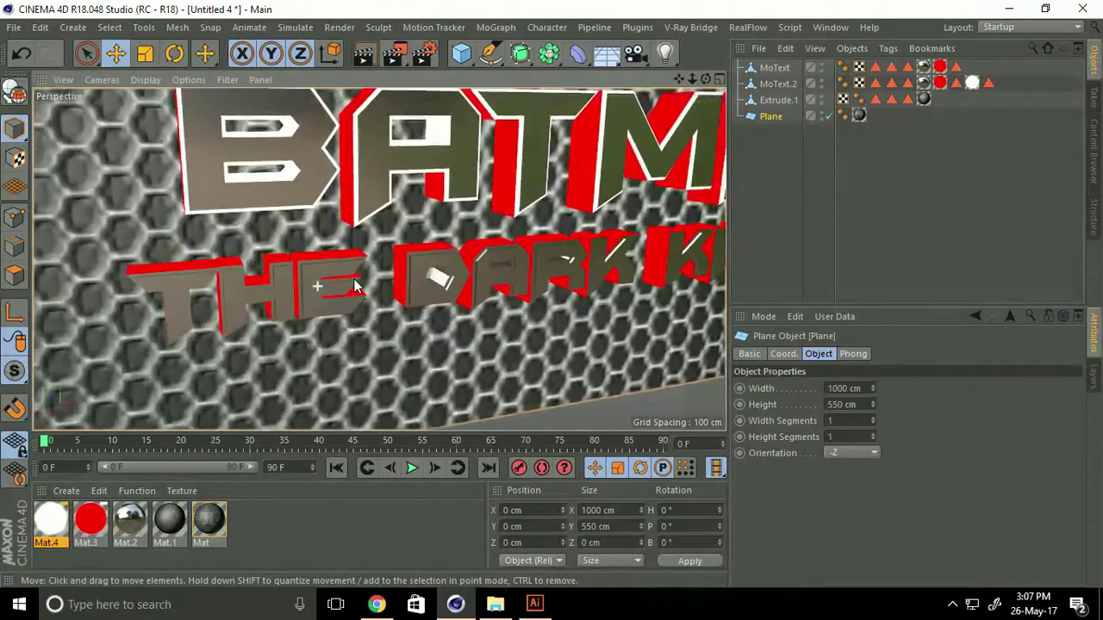
click(328, 287)
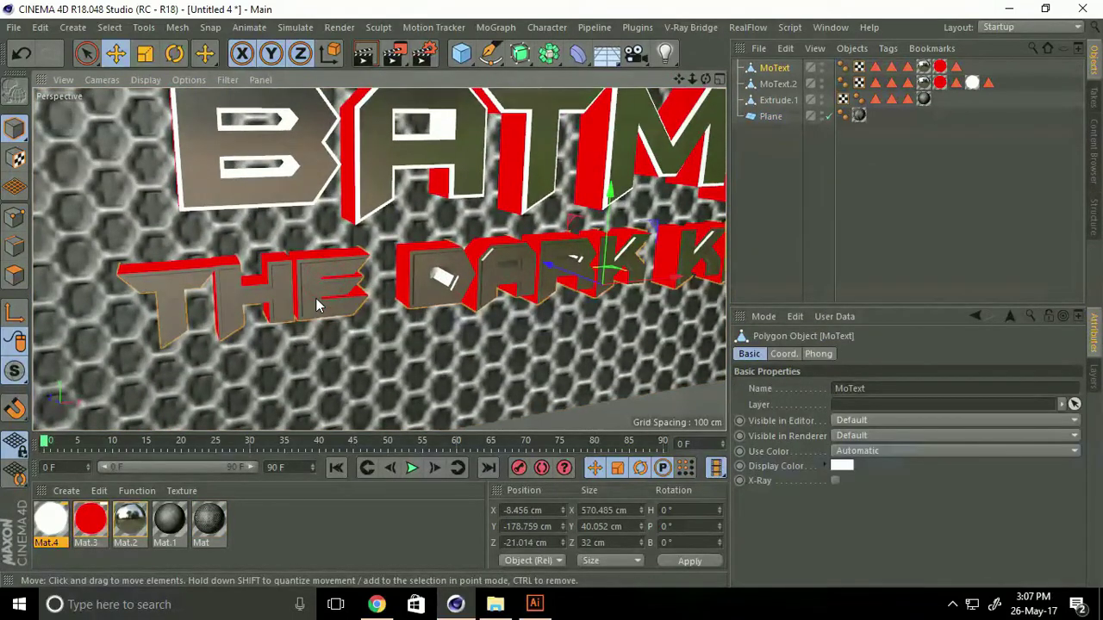
click(19, 280)
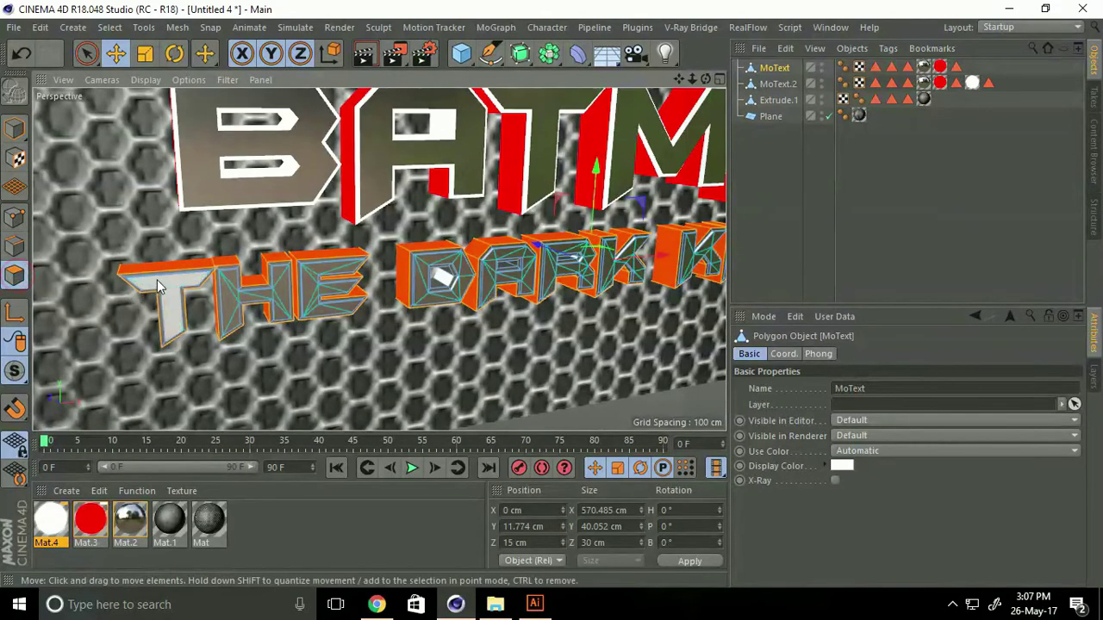
scroll(222, 266, up, 5)
scroll(223, 304, up, 3)
scroll(271, 260, up, 2)
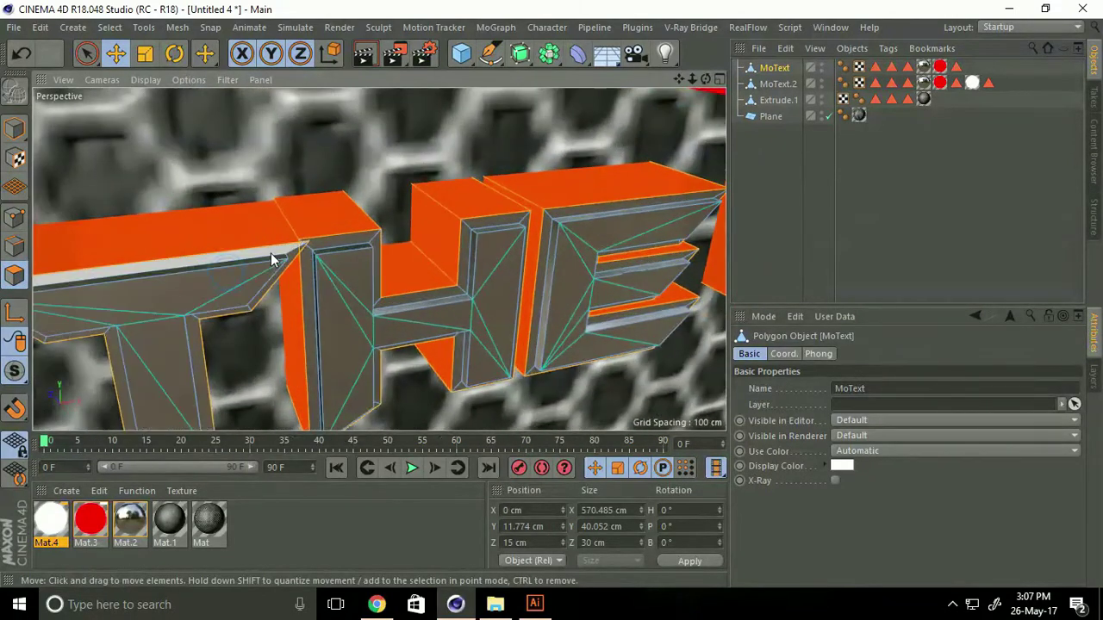
click(271, 258)
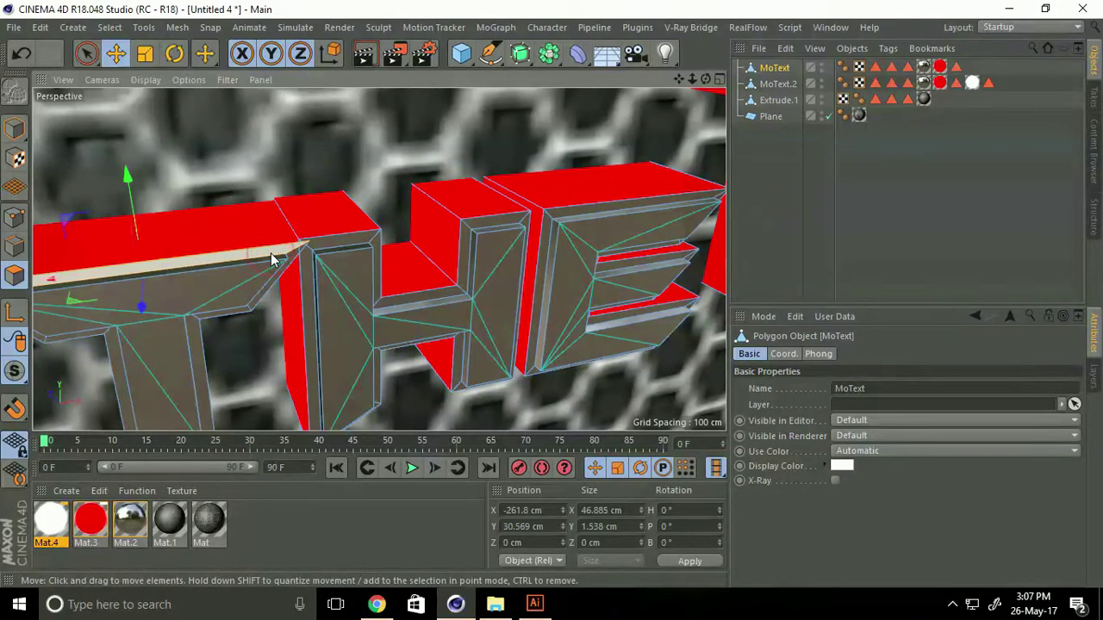
shift+click(293, 262)
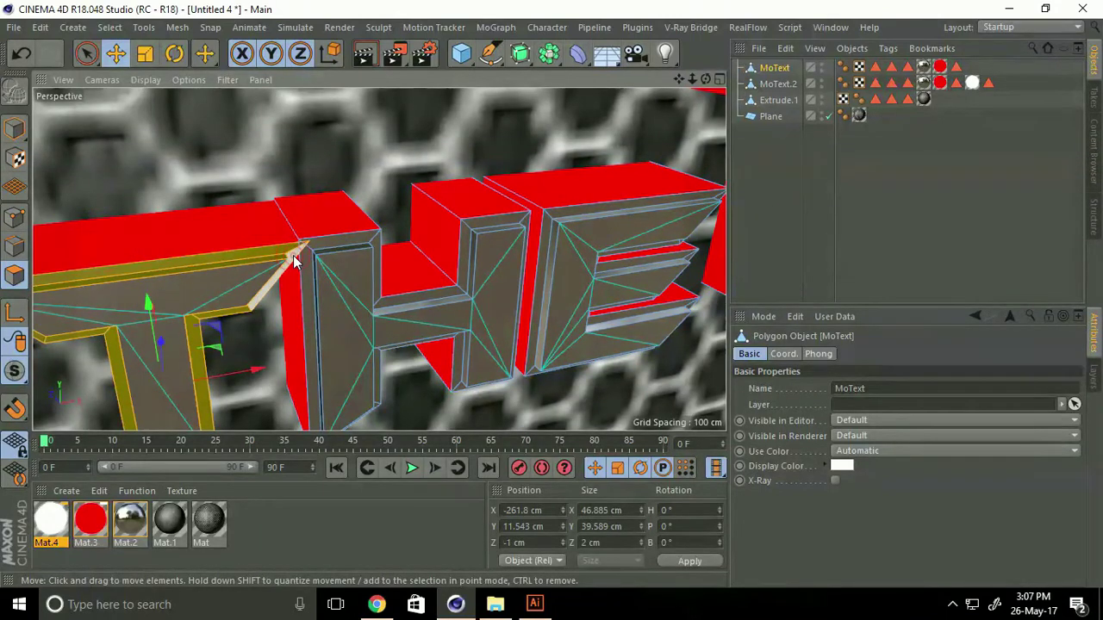
shift+click(340, 244)
shift+click(556, 215)
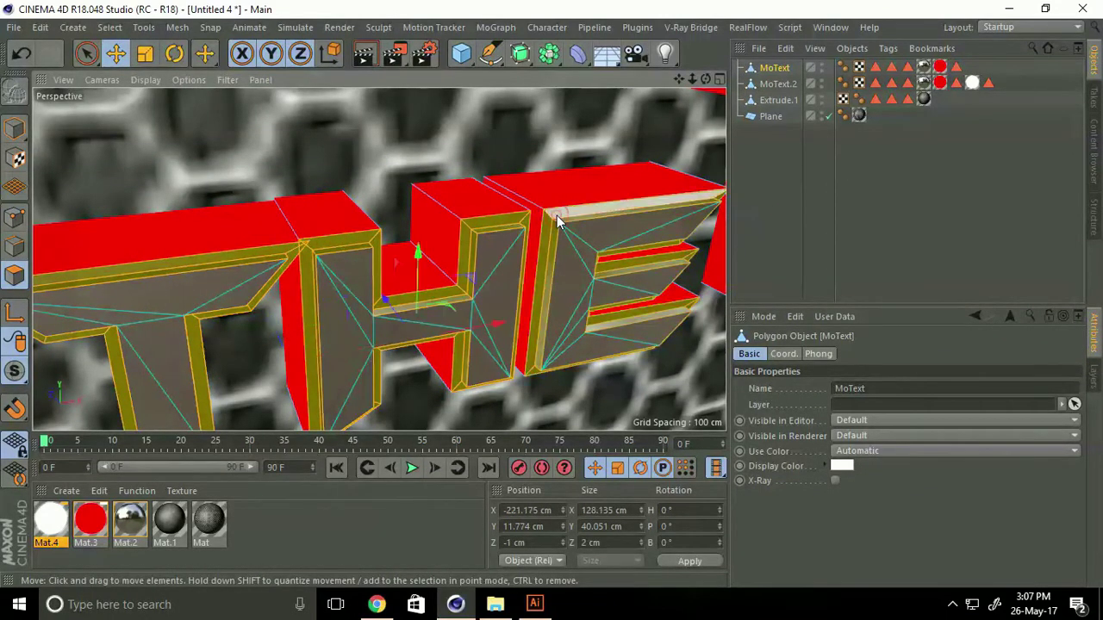
Step: Add the bevel rings of D, A, R, K and the K of KNGHIT
drag(682, 78, 312, 242)
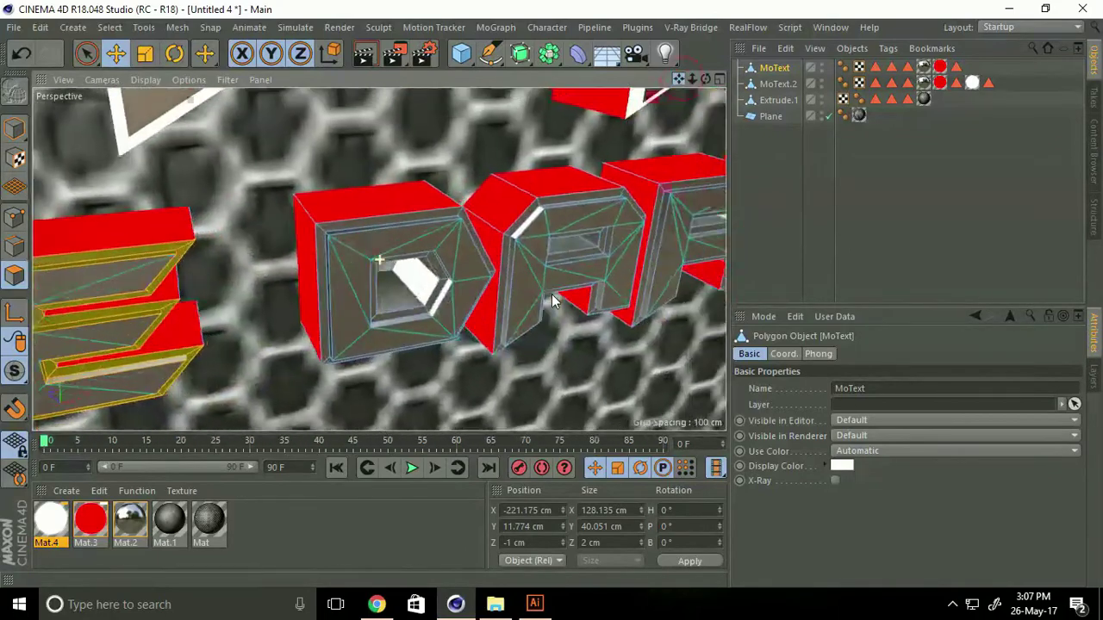
shift+click(311, 236)
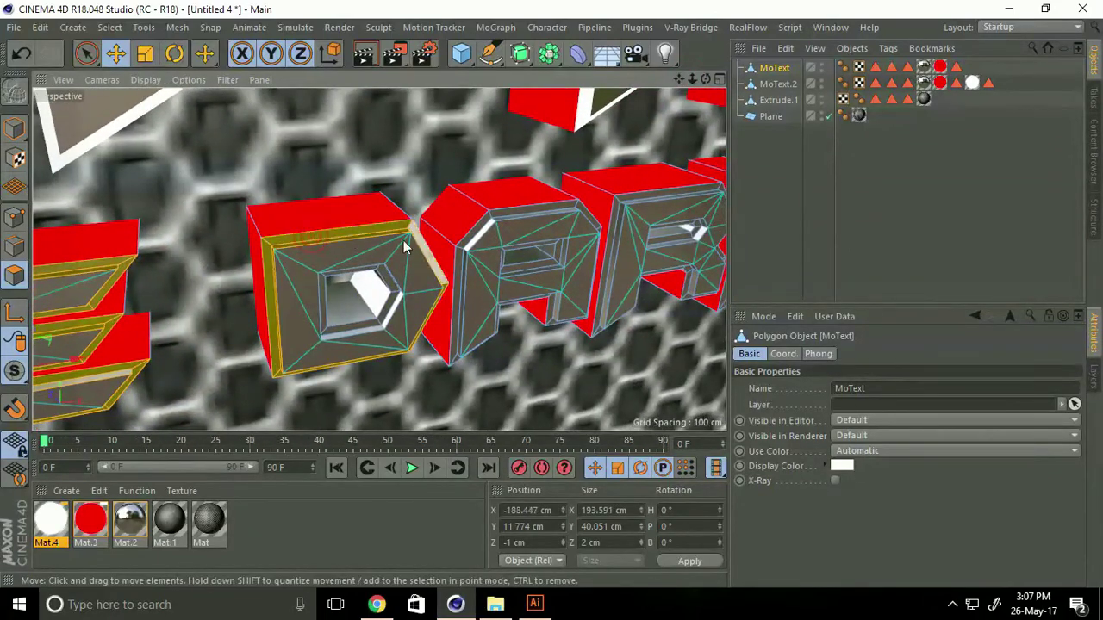
shift+click(538, 217)
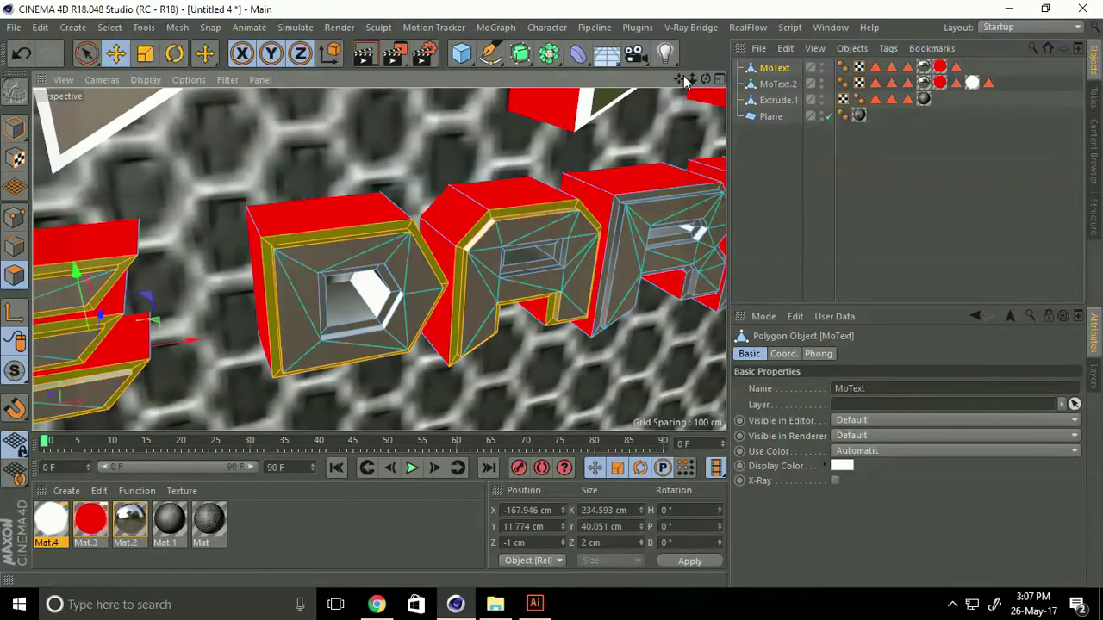
mouse_move(681, 78)
mouse_down()
mouse_move(541, 303)
mouse_move(691, 99)
mouse_up()
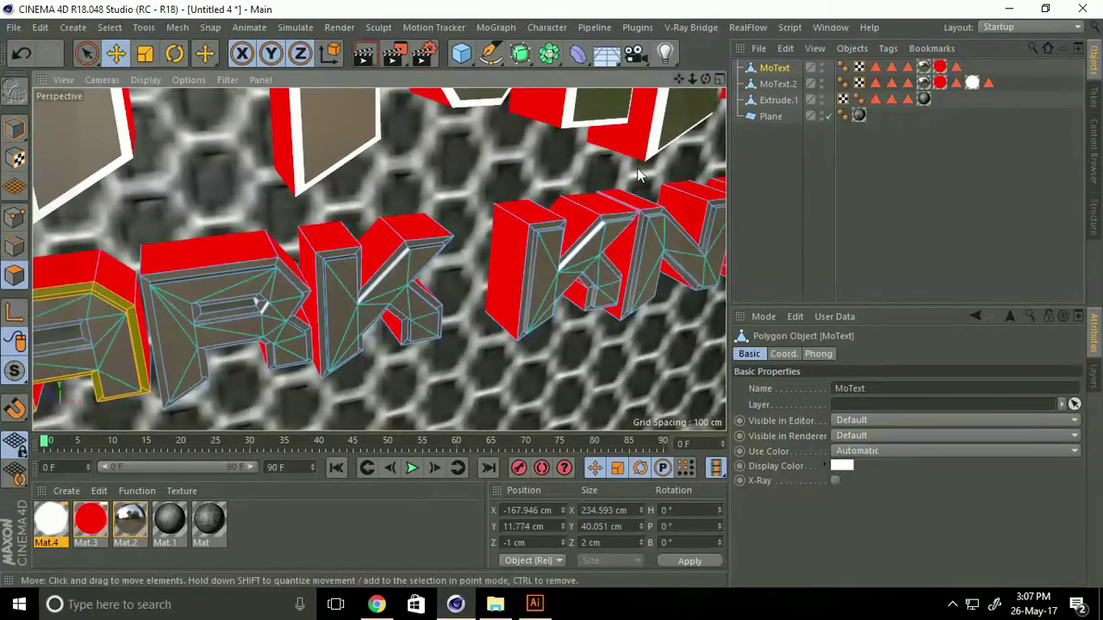
shift+click(258, 293)
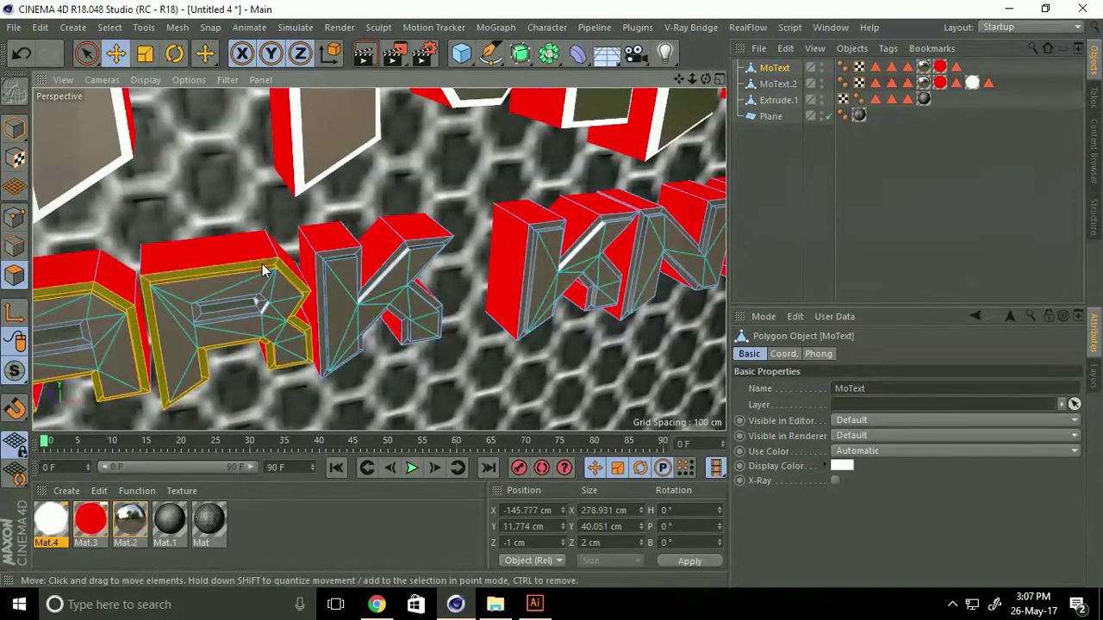
shift+click(336, 262)
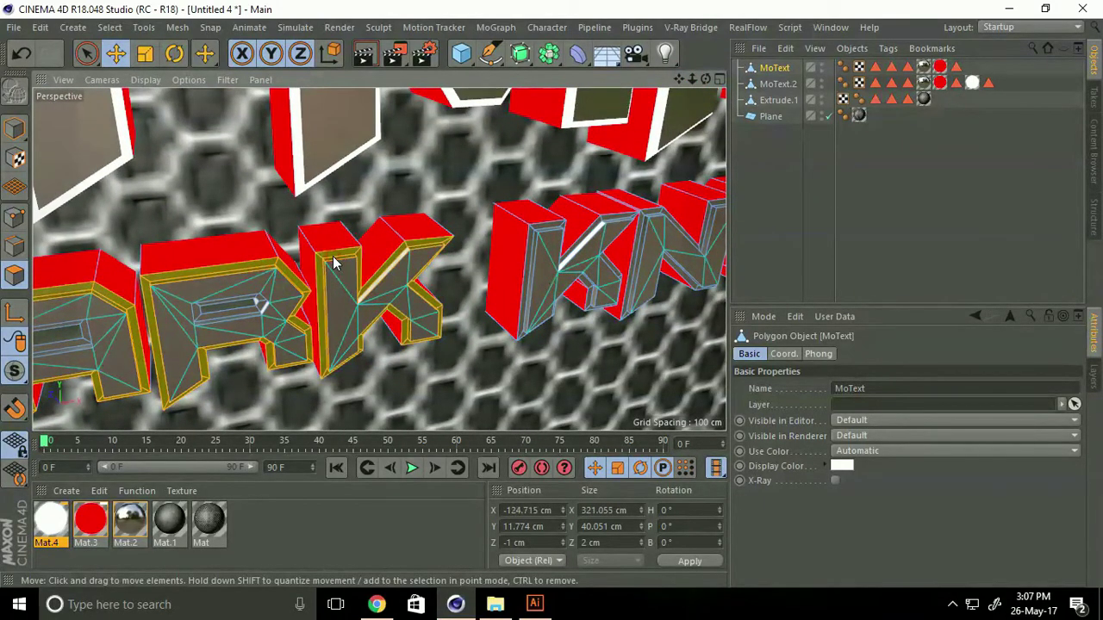
shift+click(545, 233)
Step: Add the bevel rings of N, G, H, I and the final T
mouse_move(679, 79)
mouse_down()
mouse_move(532, 307)
mouse_move(653, 134)
mouse_up()
shift+click(276, 272)
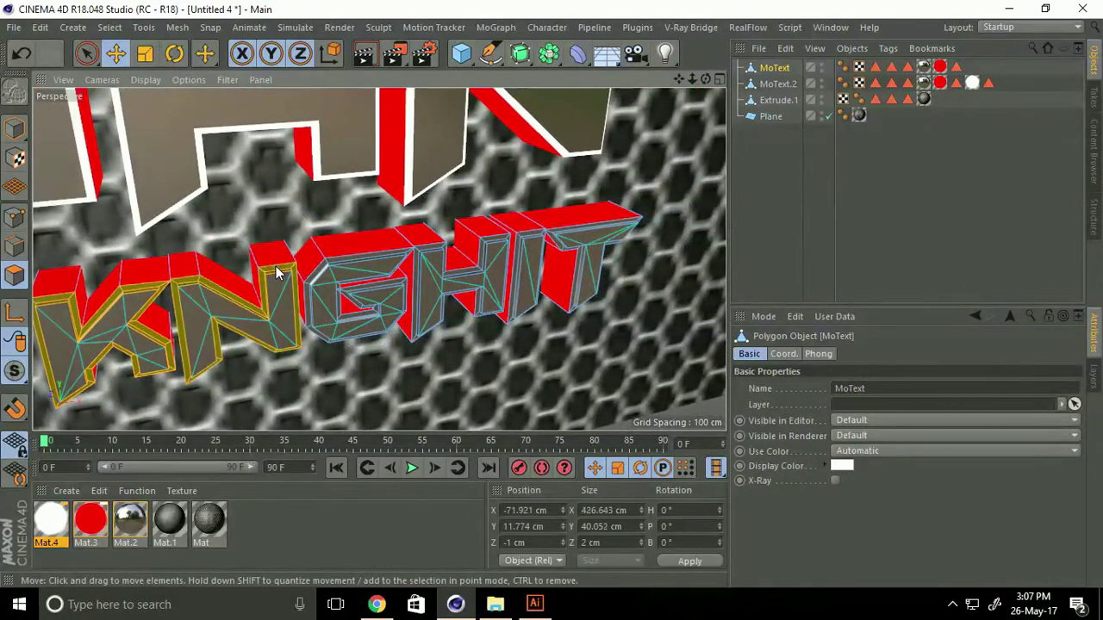
shift+click(331, 264)
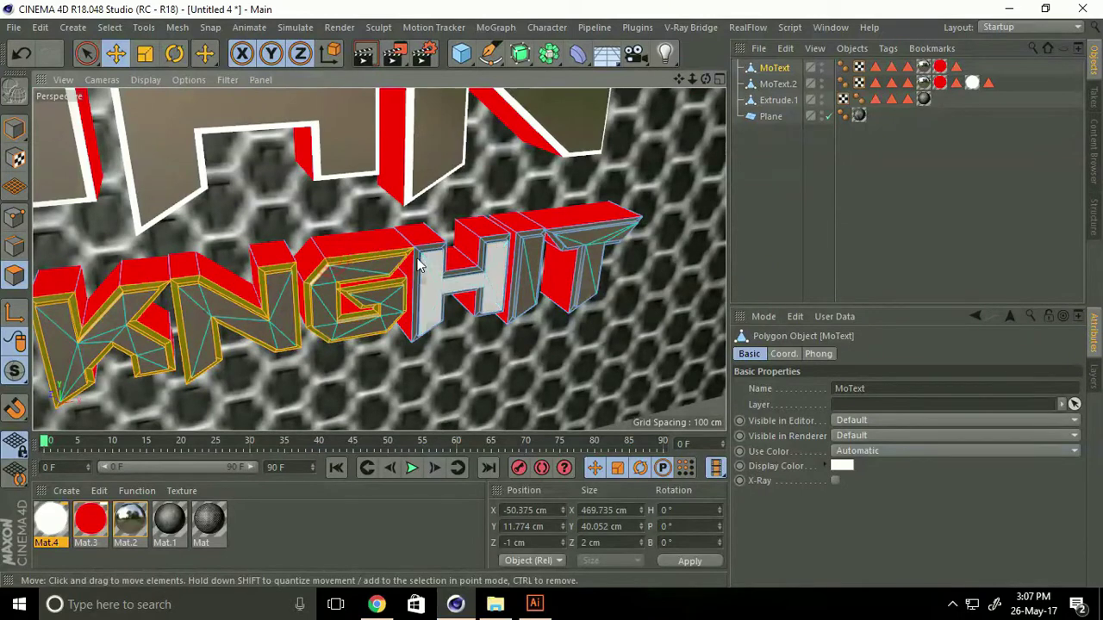
shift+click(448, 258)
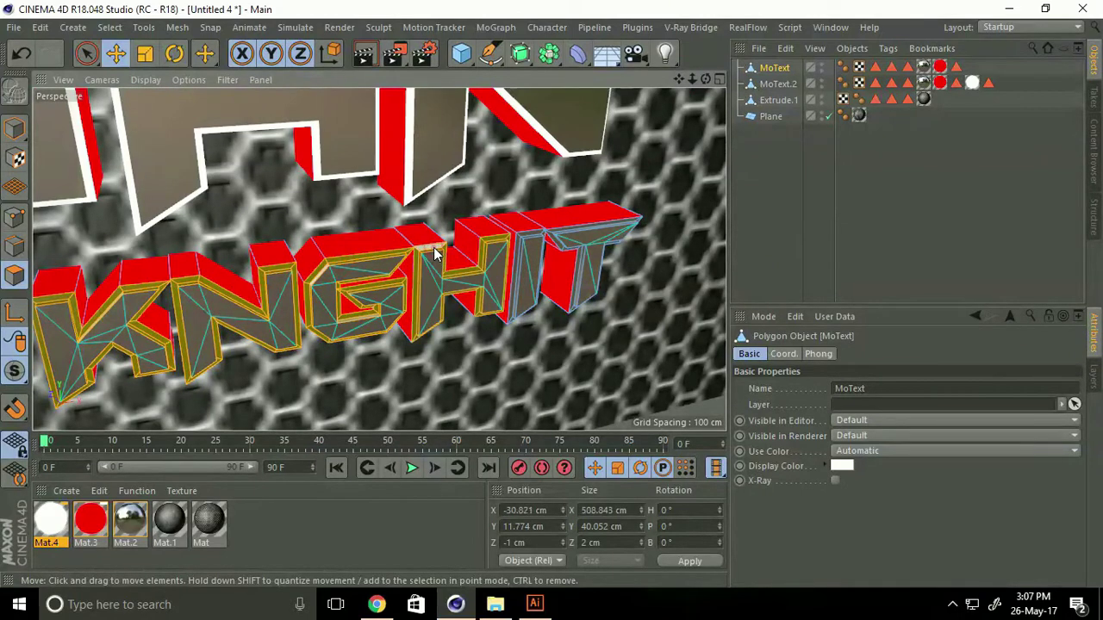
shift+click(526, 239)
shift+click(553, 239)
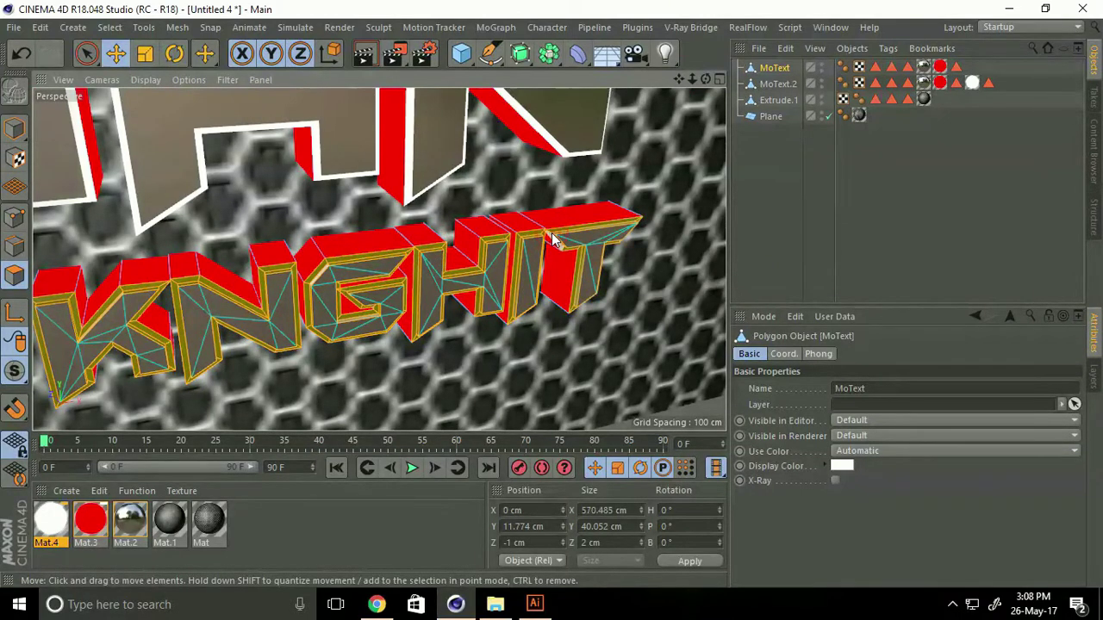
Step: Apply Mat.4 to the selected THE DARK KNGHIT bevel faces and return to Model mode
right_click(56, 515)
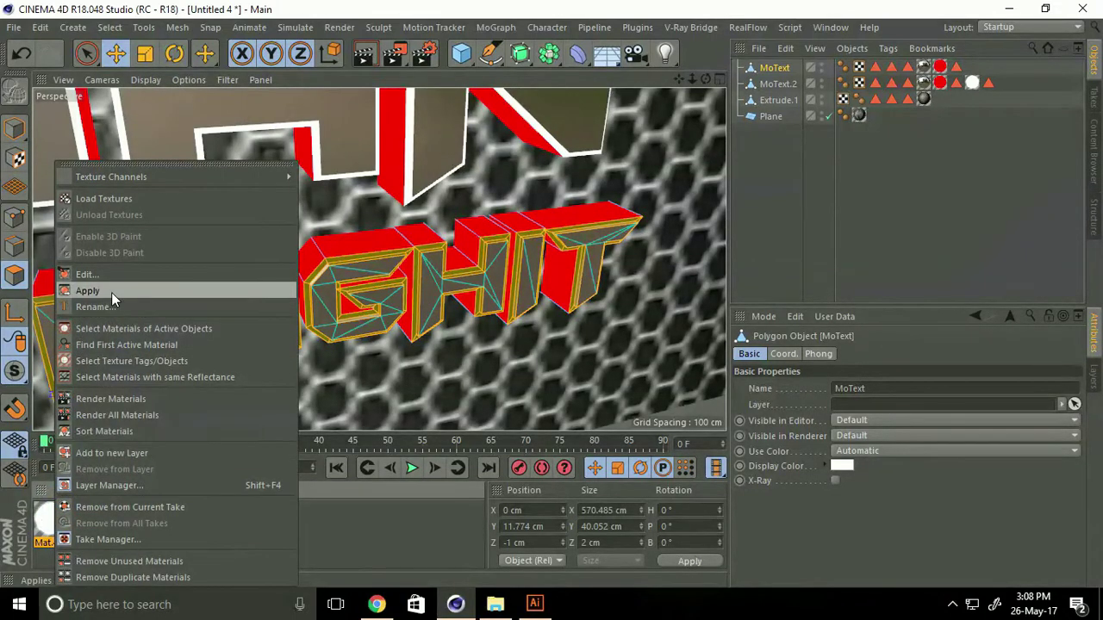
click(134, 290)
click(14, 127)
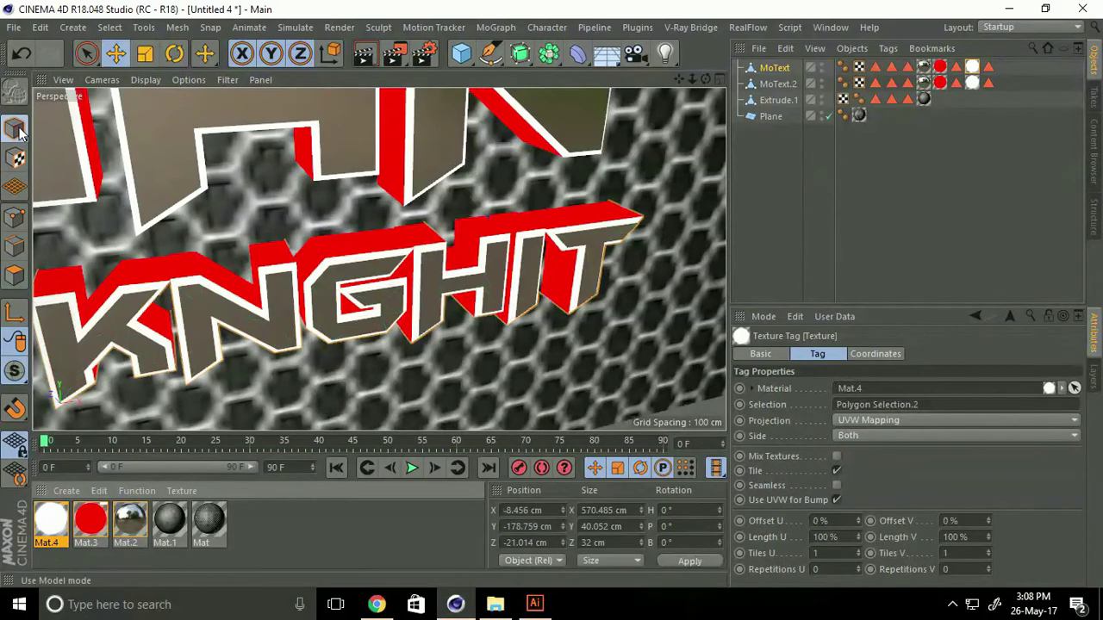
Step: Orbit to a close frontal view of the bat logo and select it
alt+drag(548, 304, 445, 325)
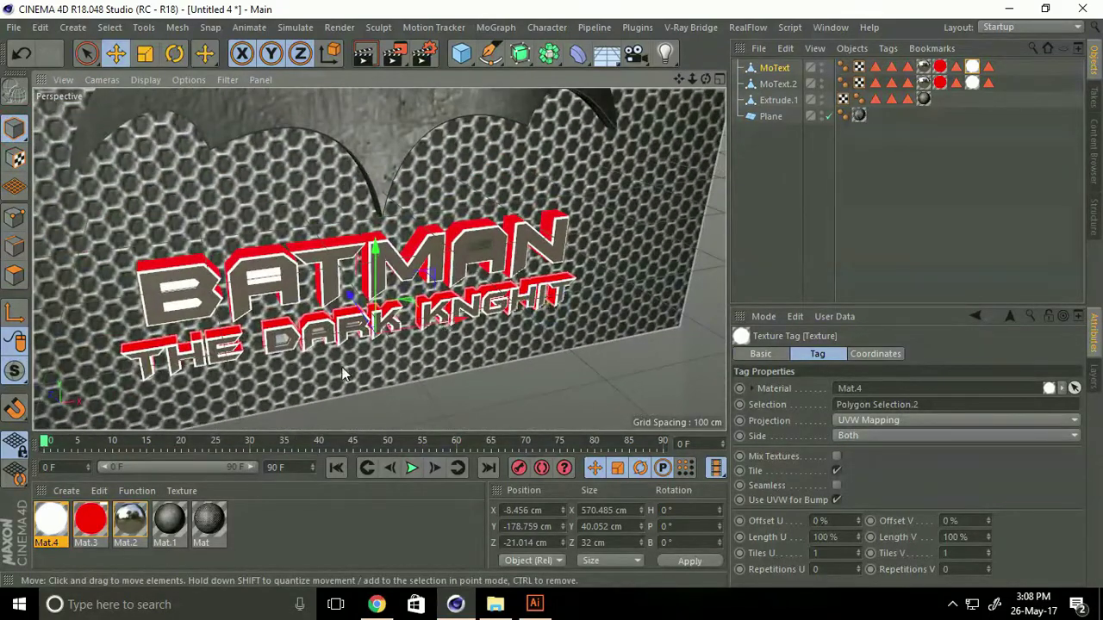
alt+drag(335, 313, 347, 320)
scroll(517, 215, down, 3)
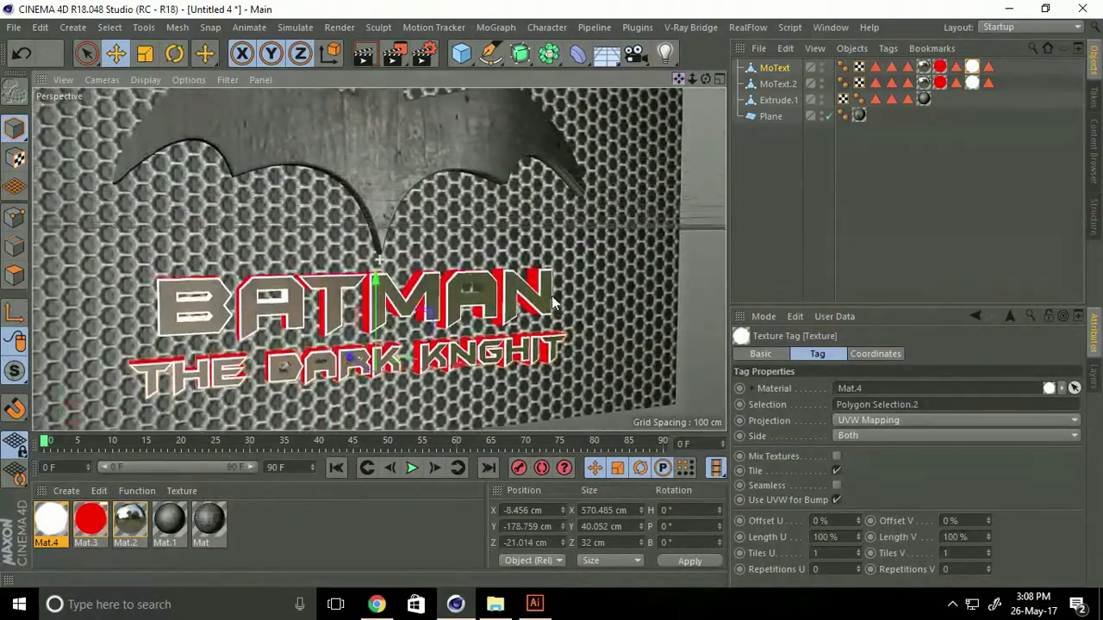
scroll(382, 259, up, 5)
alt+drag(342, 311, 323, 357)
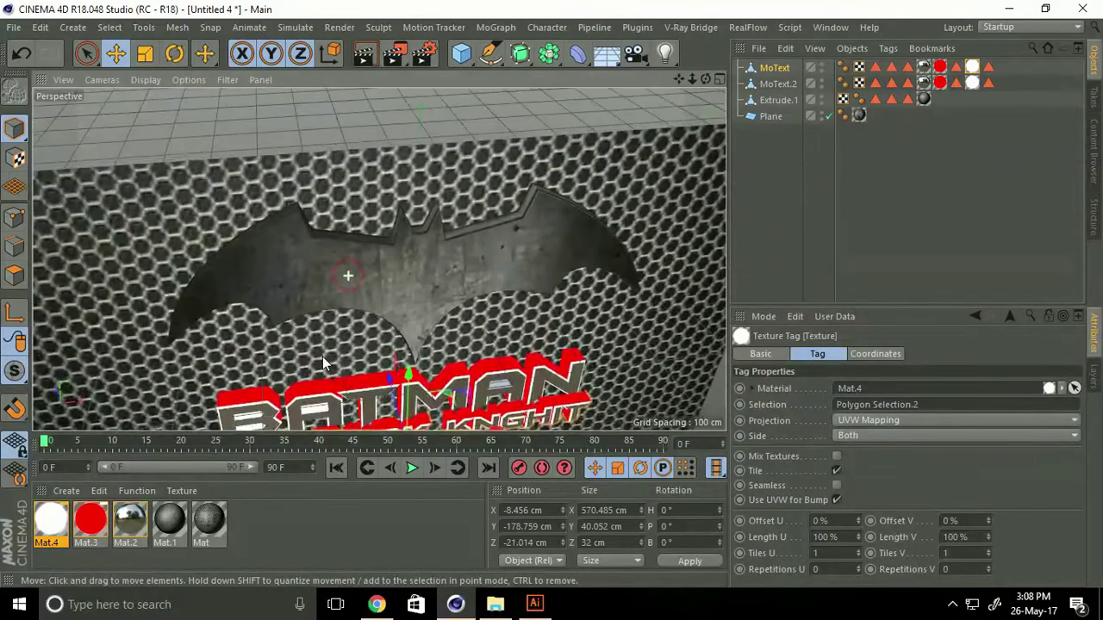
alt+drag(379, 236, 433, 220)
scroll(434, 220, up, 2)
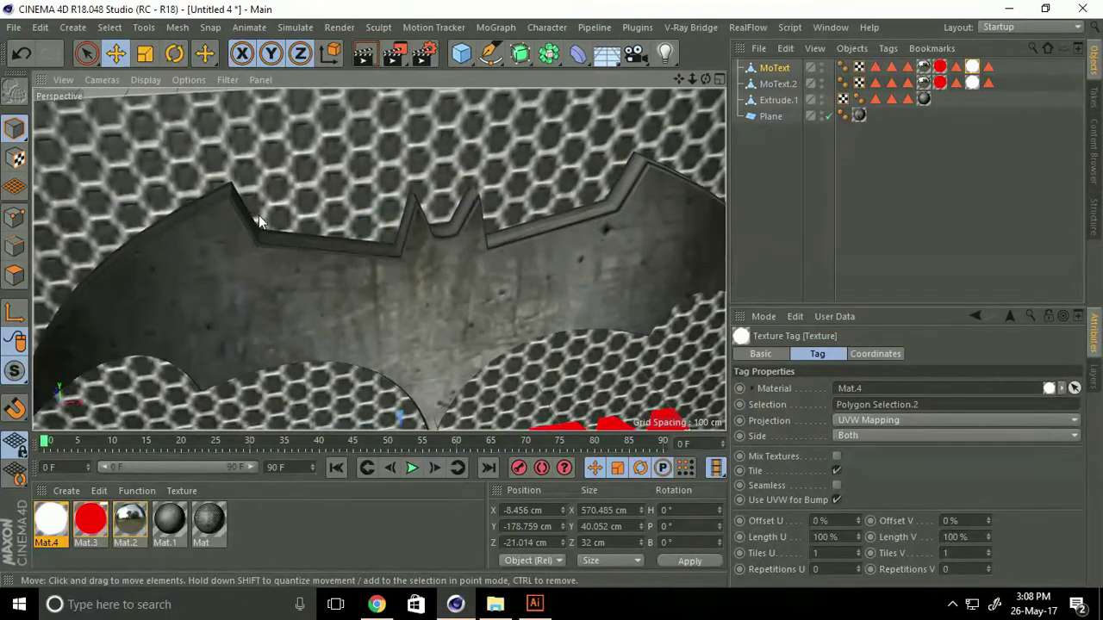
mouse_move(343, 237)
alt+mouse_down()
mouse_move(387, 263)
mouse_move(424, 261)
mouse_move(360, 274)
alt+mouse_up()
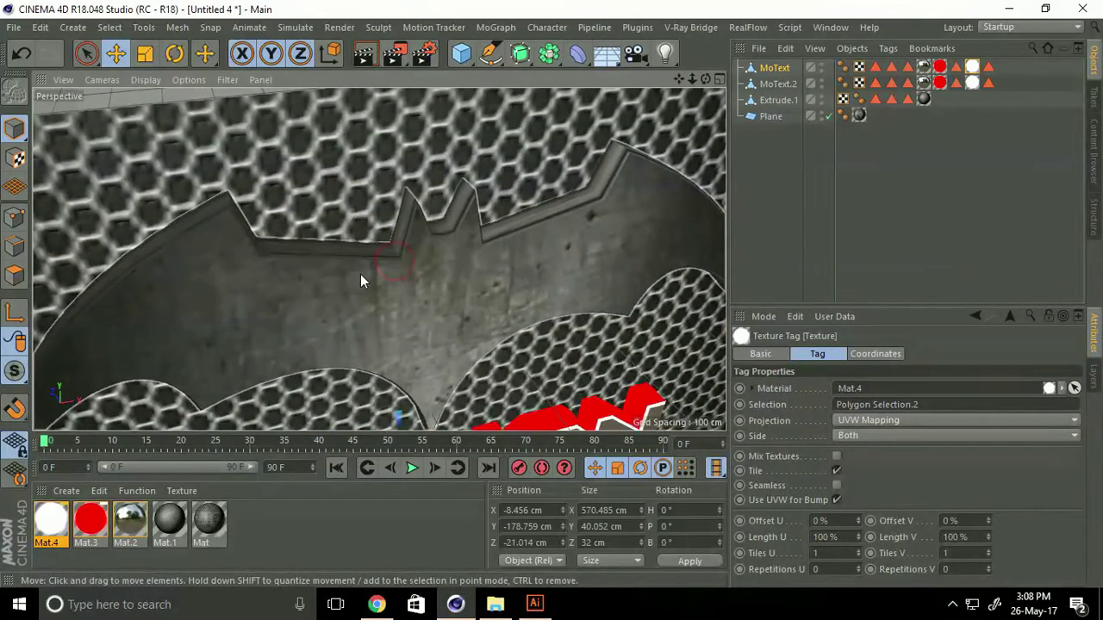
click(360, 274)
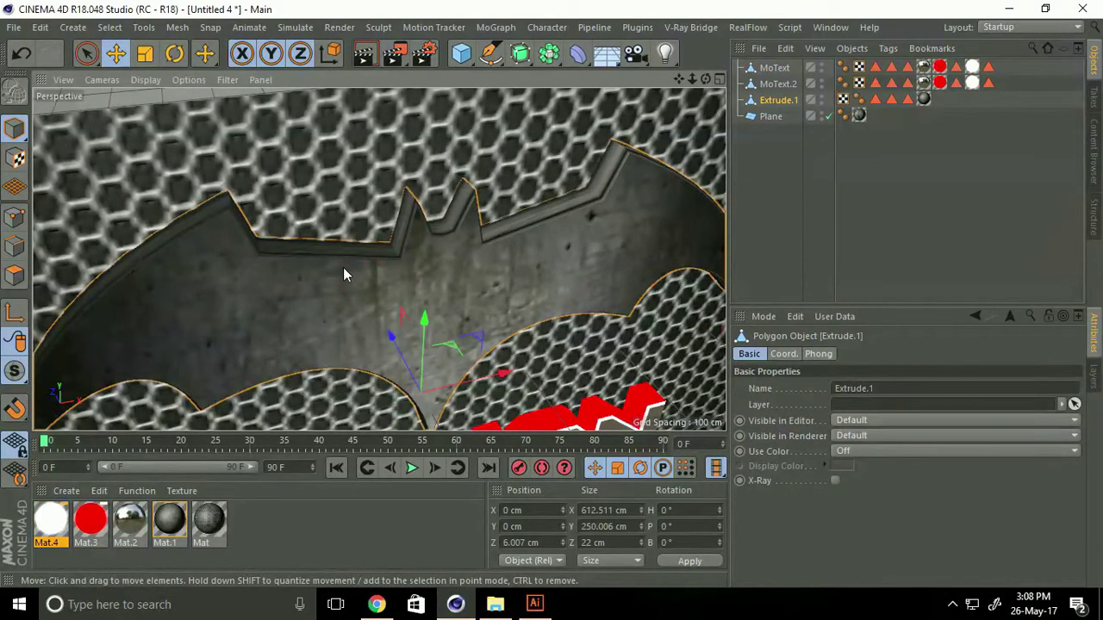
Step: Create Mat.5 with Color and Reflectance off, Luminance on, and its colour shown as RGB
click(67, 491)
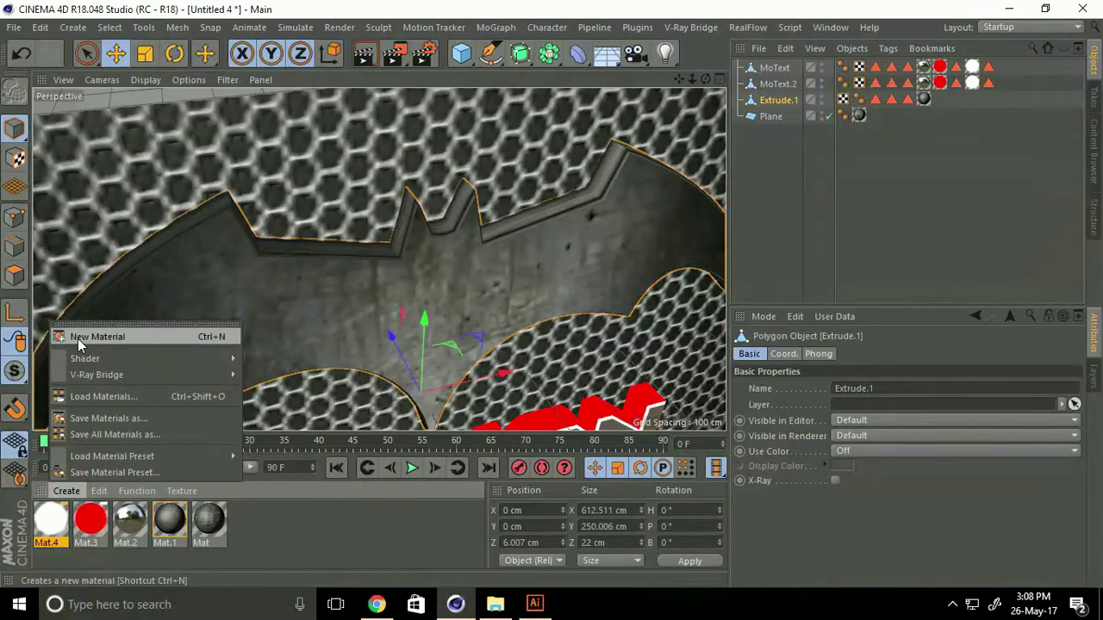
click(132, 338)
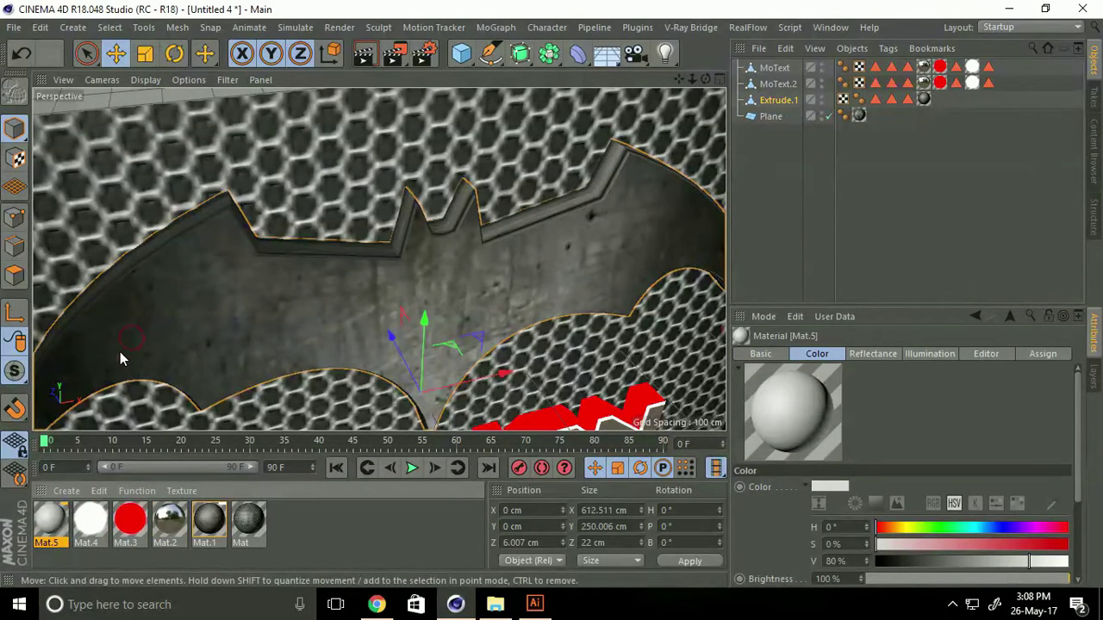
double_click(52, 524)
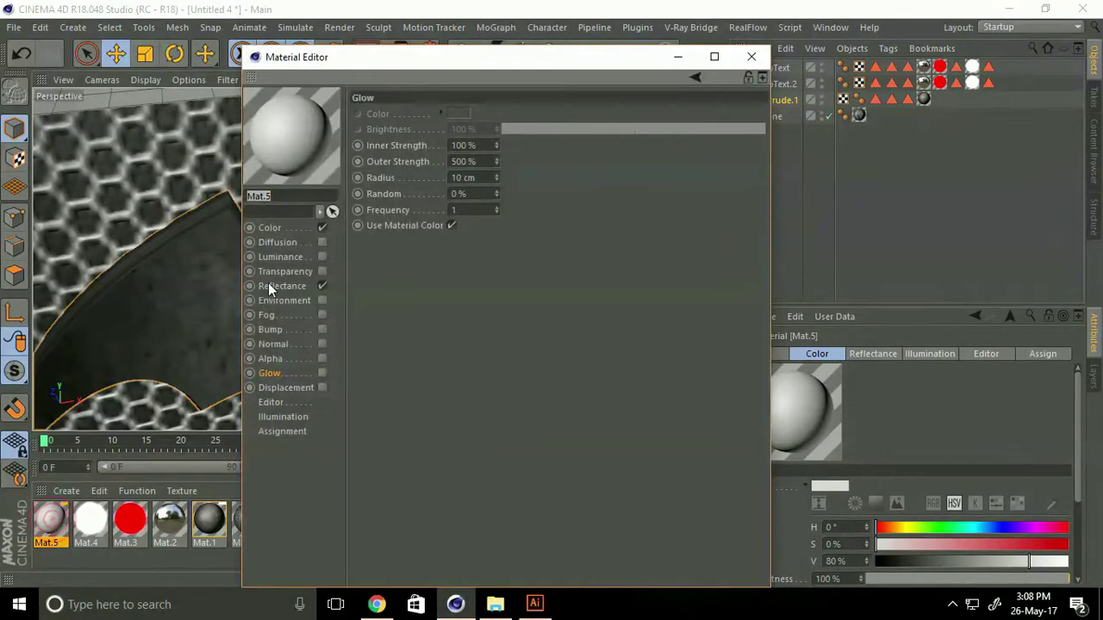
click(322, 228)
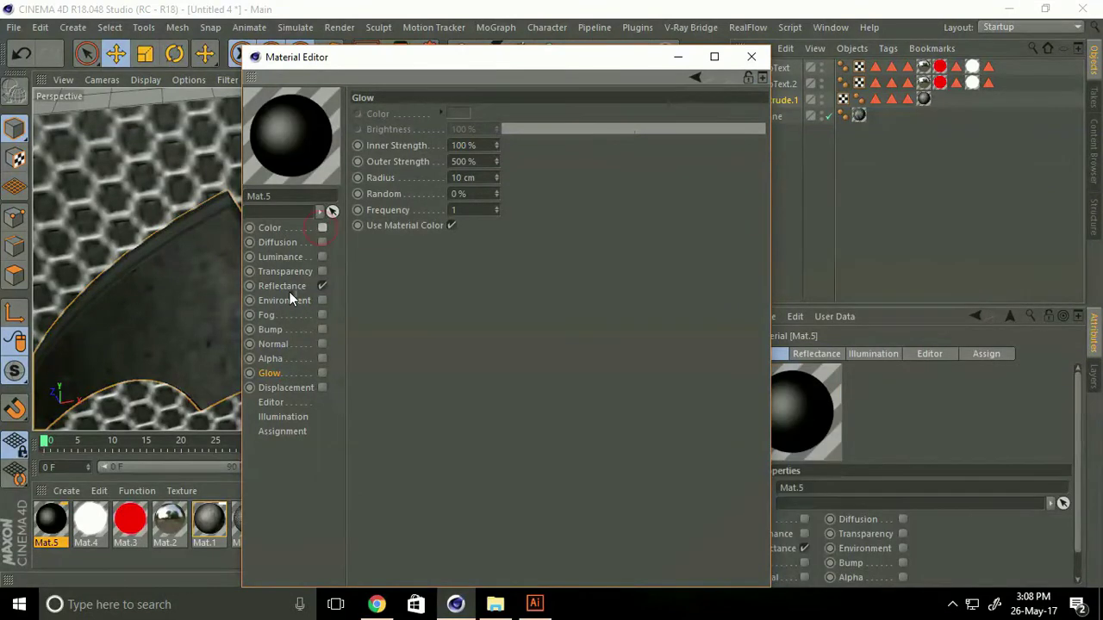
click(321, 286)
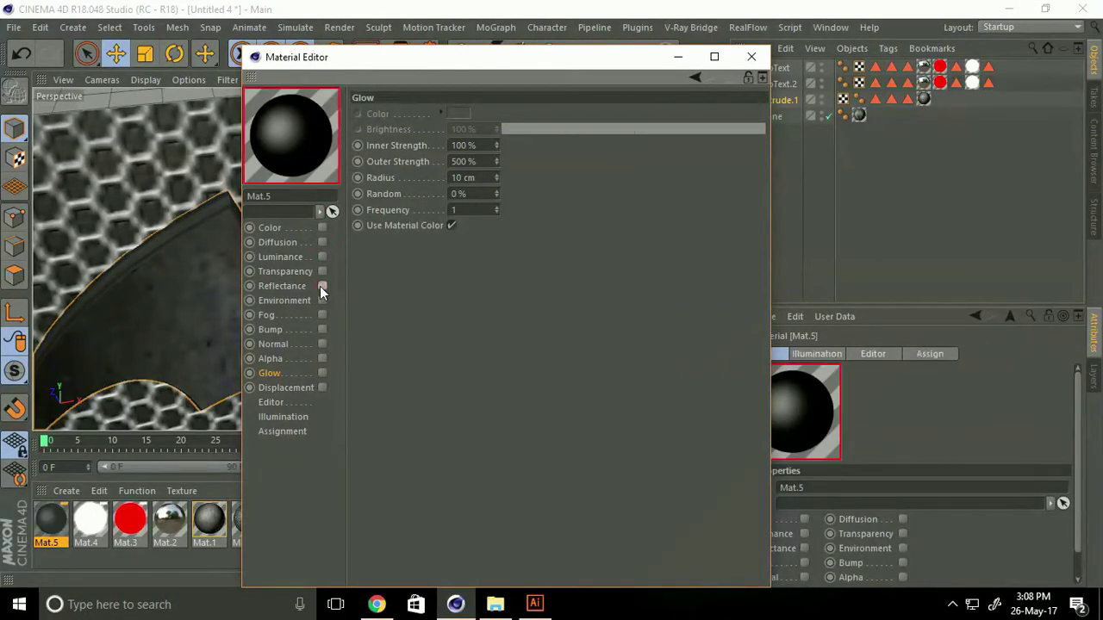
click(322, 257)
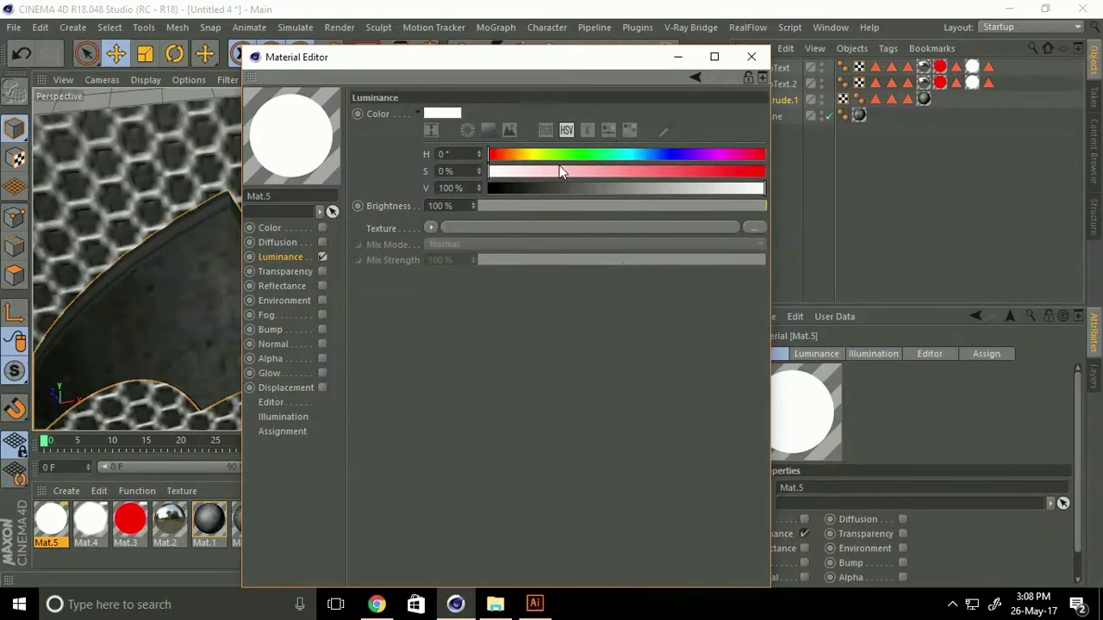
click(546, 130)
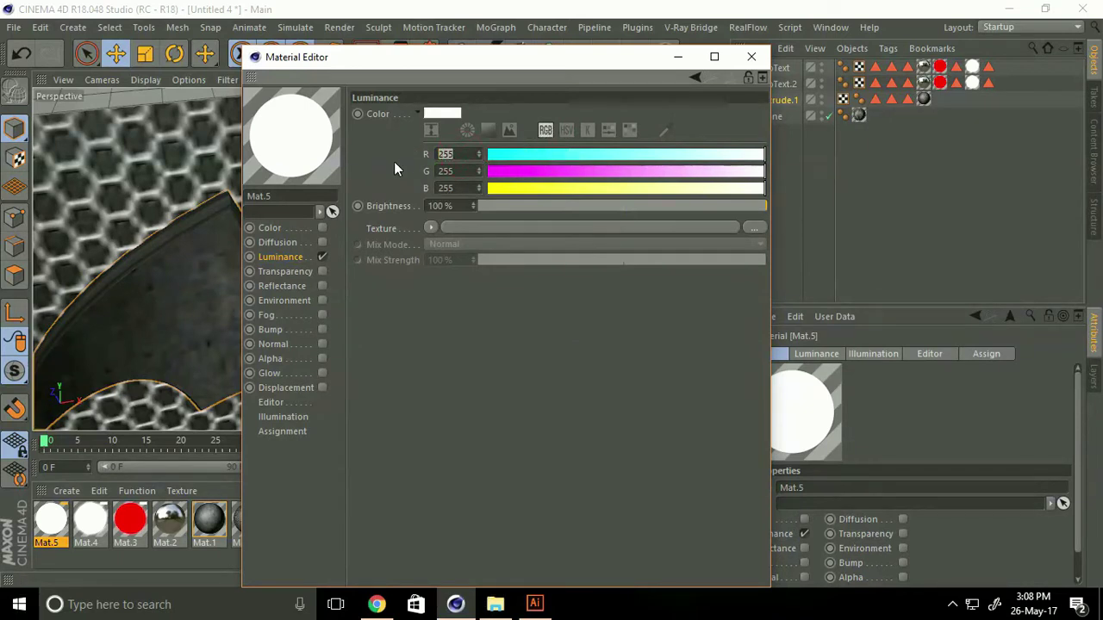
Step: Set Mat.5's luminance colour red value to 0, making it cyan
text(0)
key(Tab)
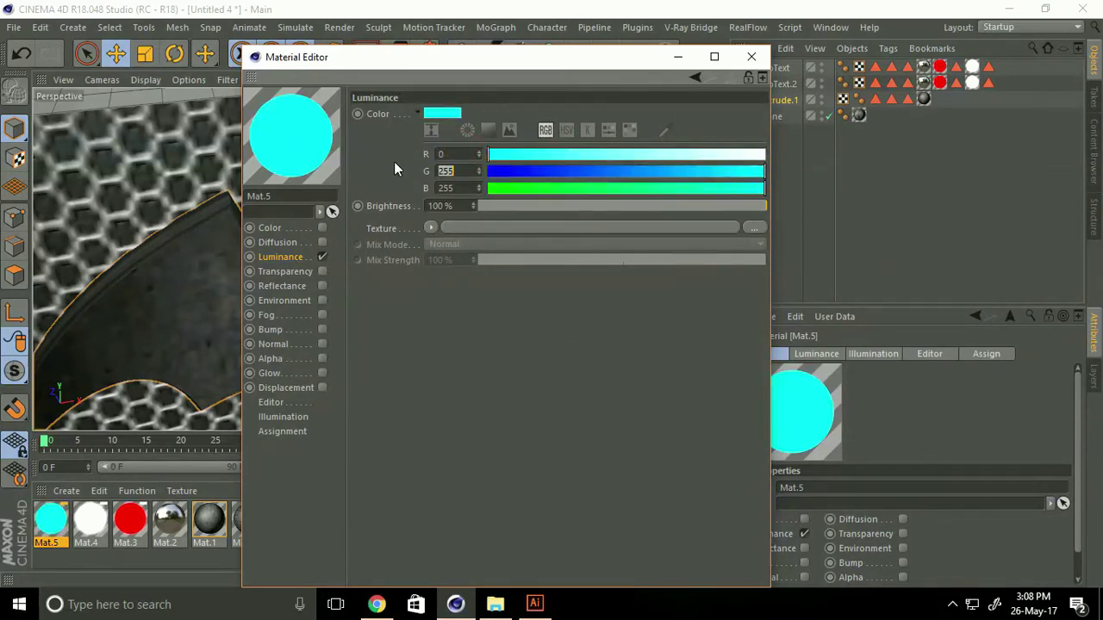
click(460, 170)
click(449, 188)
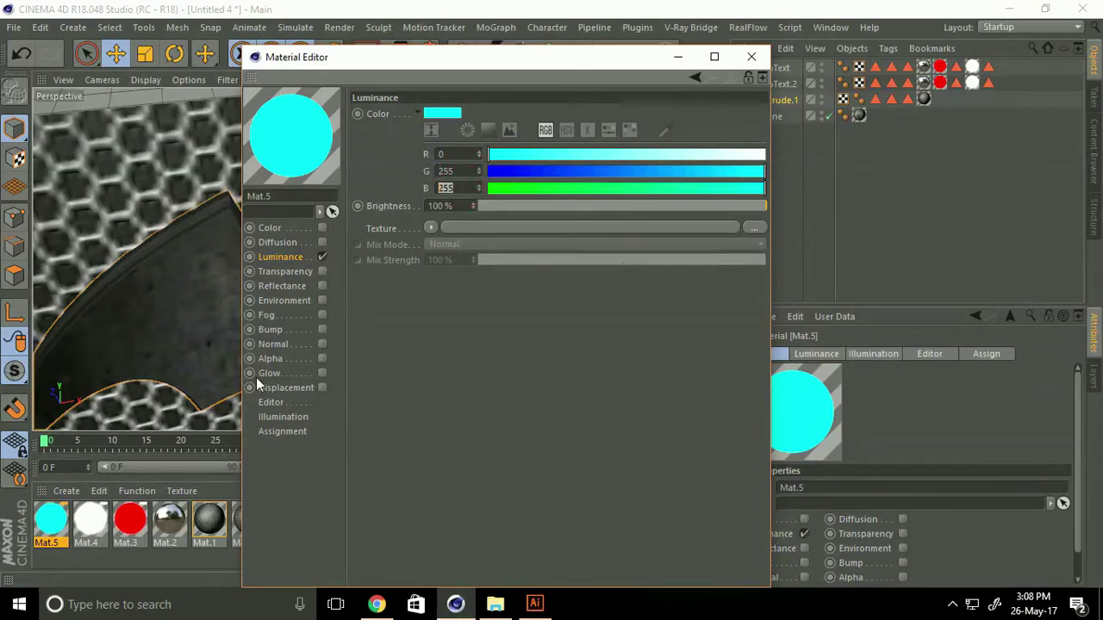
Step: Enable Glow with 300% outer strength and an 8 cm radius
click(321, 374)
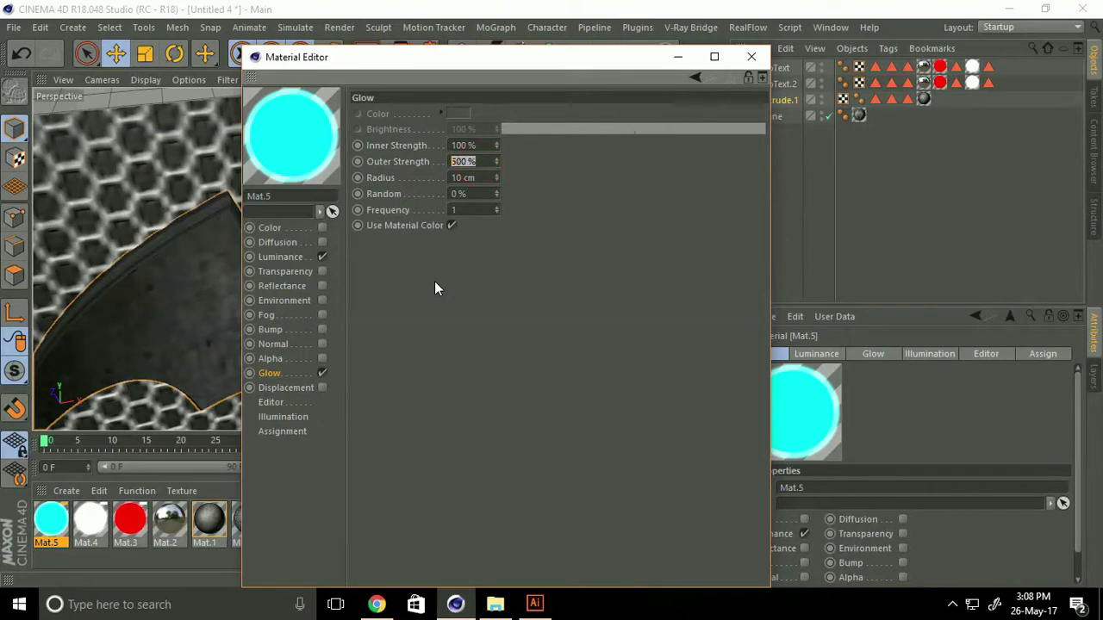
text(3)
key(Return)
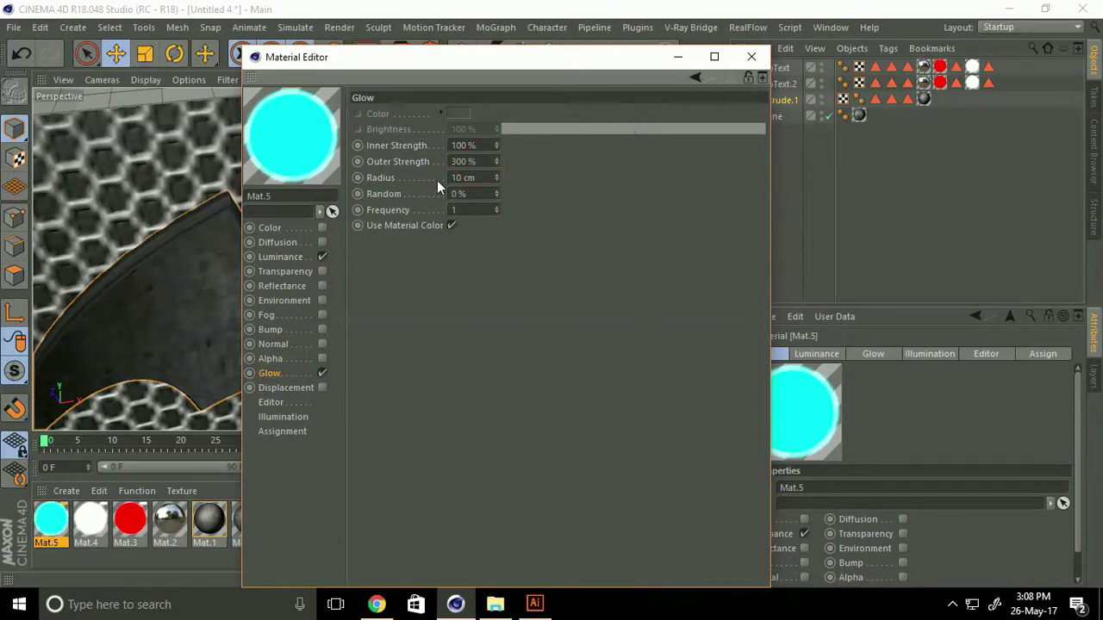
click(463, 177)
text(8)
key(Return)
Step: Set luminance brightness to 500% and close the Material Editor
click(275, 259)
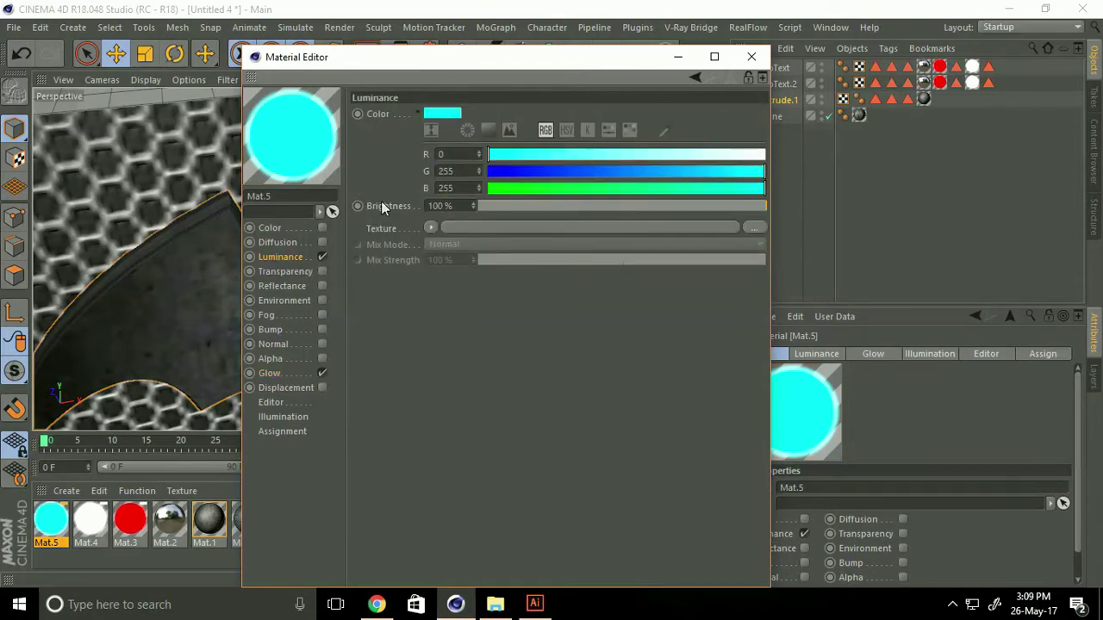
click(427, 207)
text(500)
key(Return)
click(751, 56)
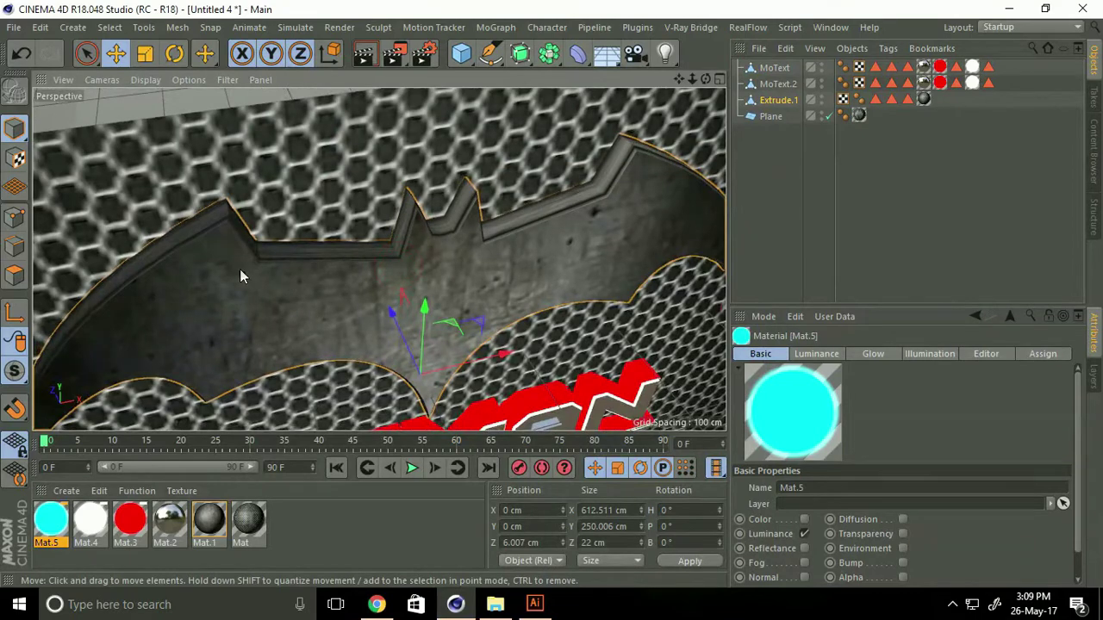
Step: In Polygon mode, select the bat extrusion's top faces and apply Mat.5 to them
click(14, 276)
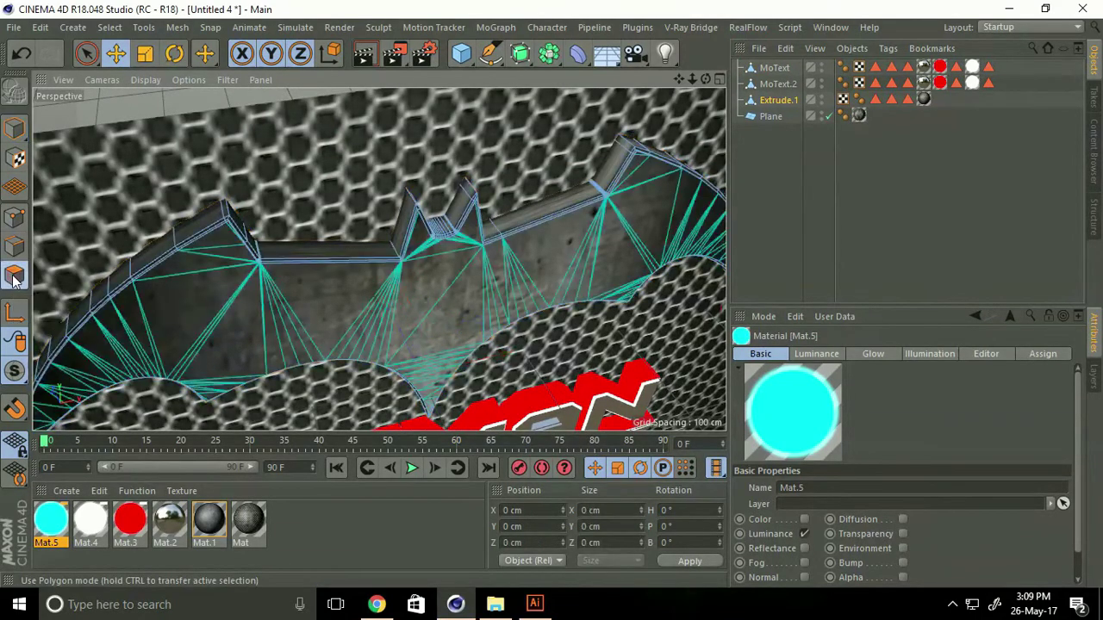
scroll(397, 244, up, 5)
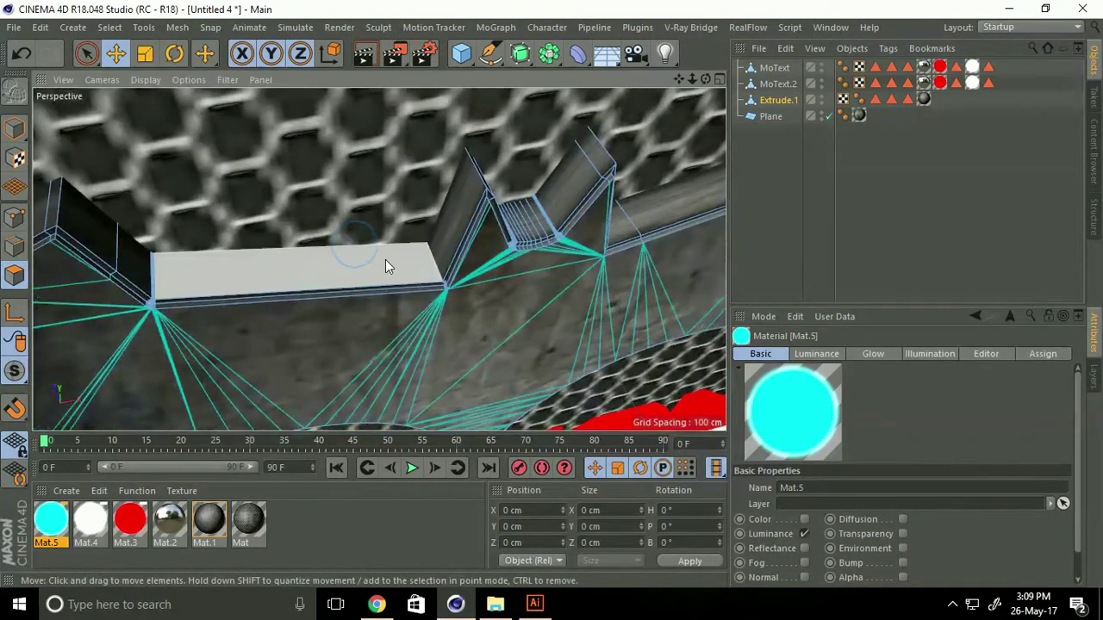
double_click(386, 260)
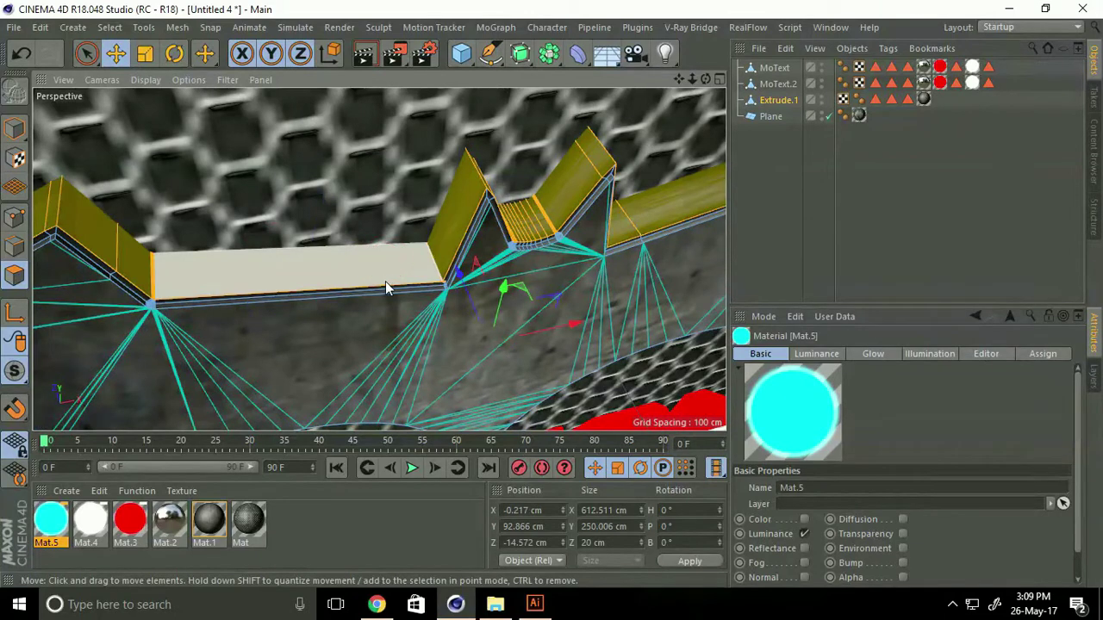
shift+click(385, 281)
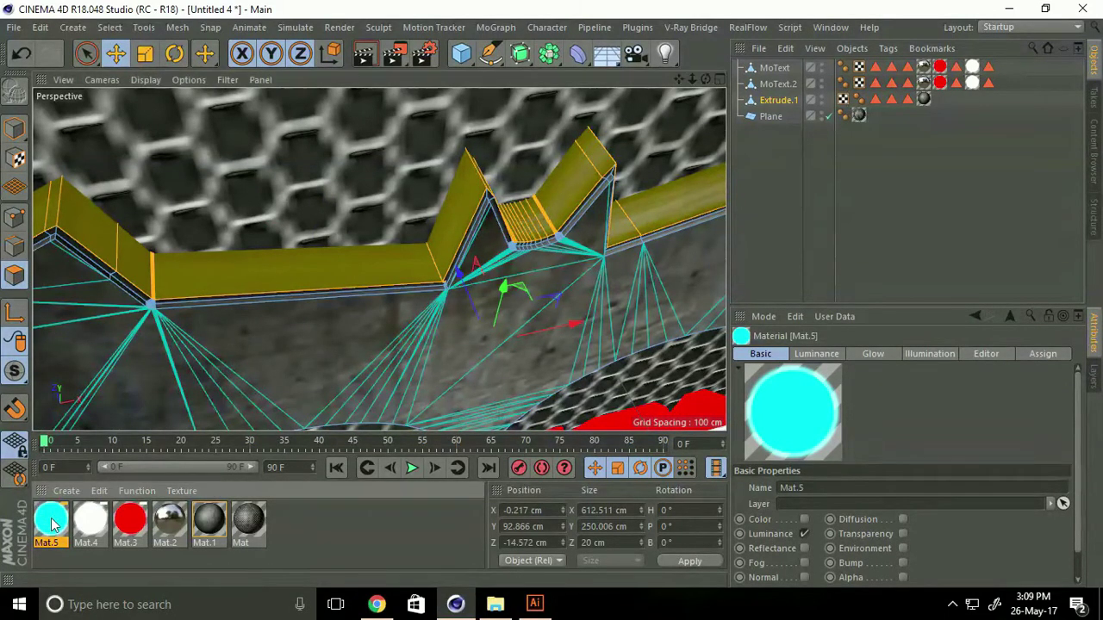
right_click(45, 523)
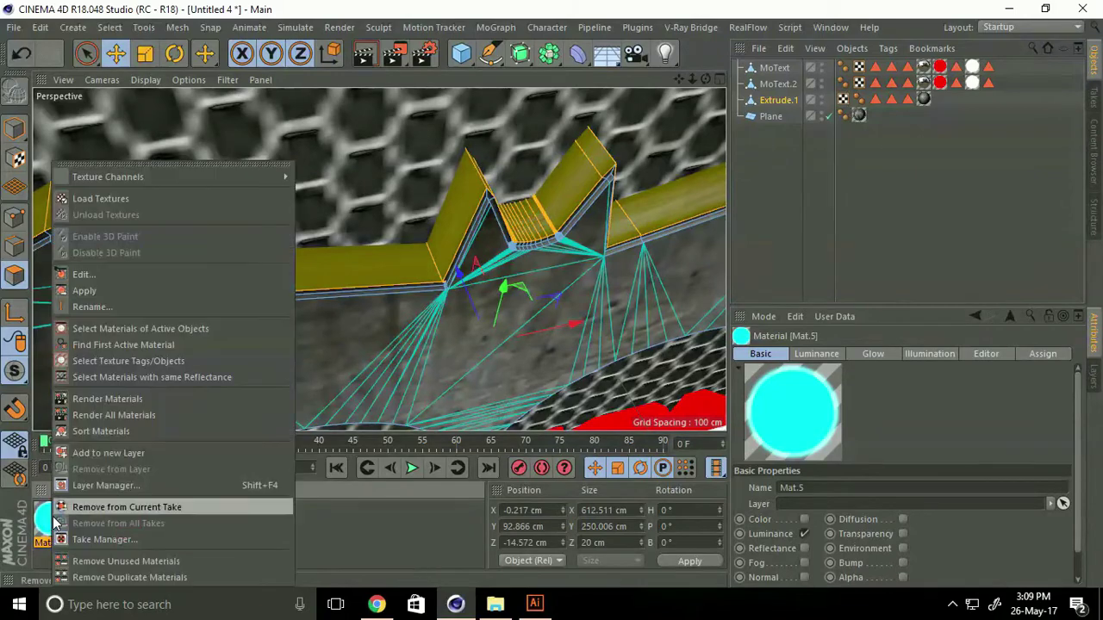
click(83, 291)
Step: Return to Model mode, orbit to view the whole bat logo, then re-enter Polygon mode
click(13, 127)
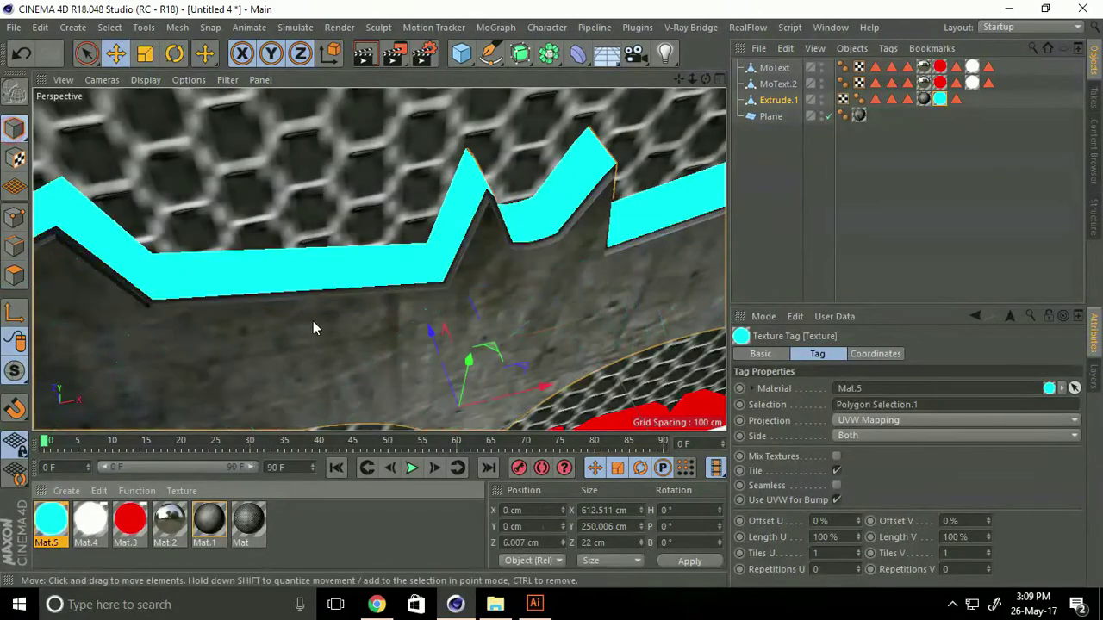
scroll(313, 328, down, 5)
scroll(303, 271, down, 5)
mouse_move(184, 276)
alt+mouse_down()
mouse_move(342, 263)
mouse_move(281, 294)
mouse_move(318, 238)
alt+mouse_up()
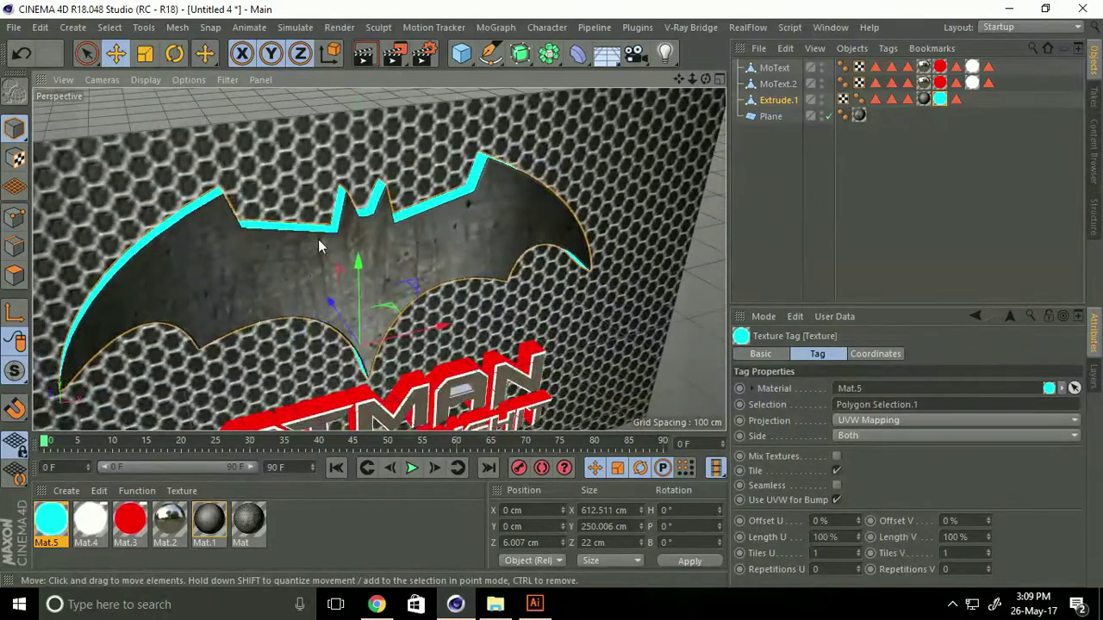
scroll(318, 239, up, 3)
scroll(463, 173, up, 3)
scroll(497, 179, up, 2)
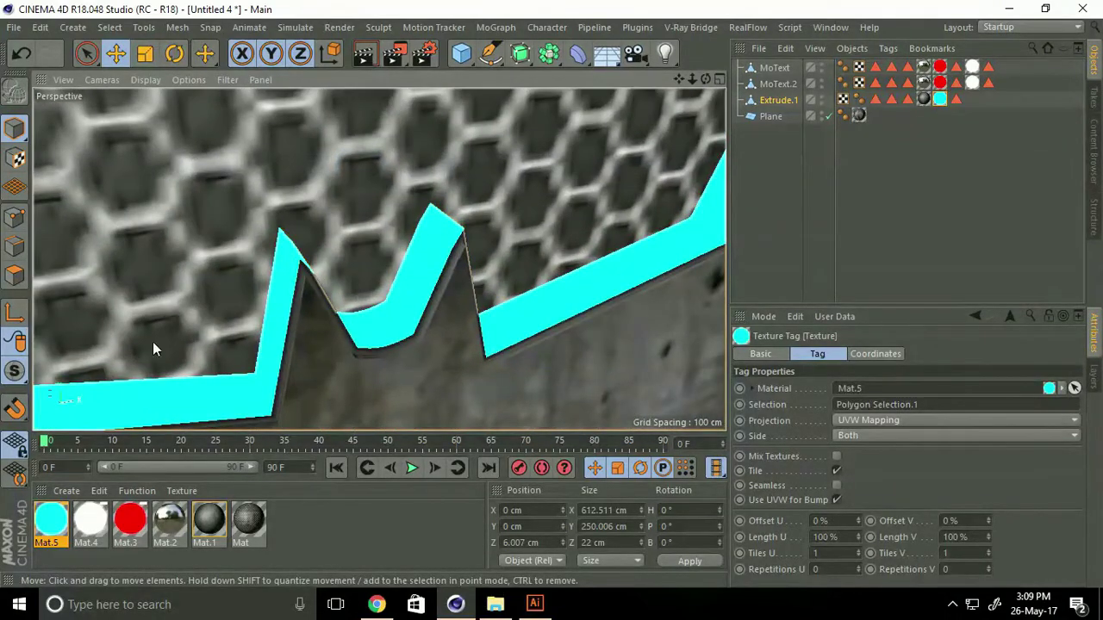
click(14, 274)
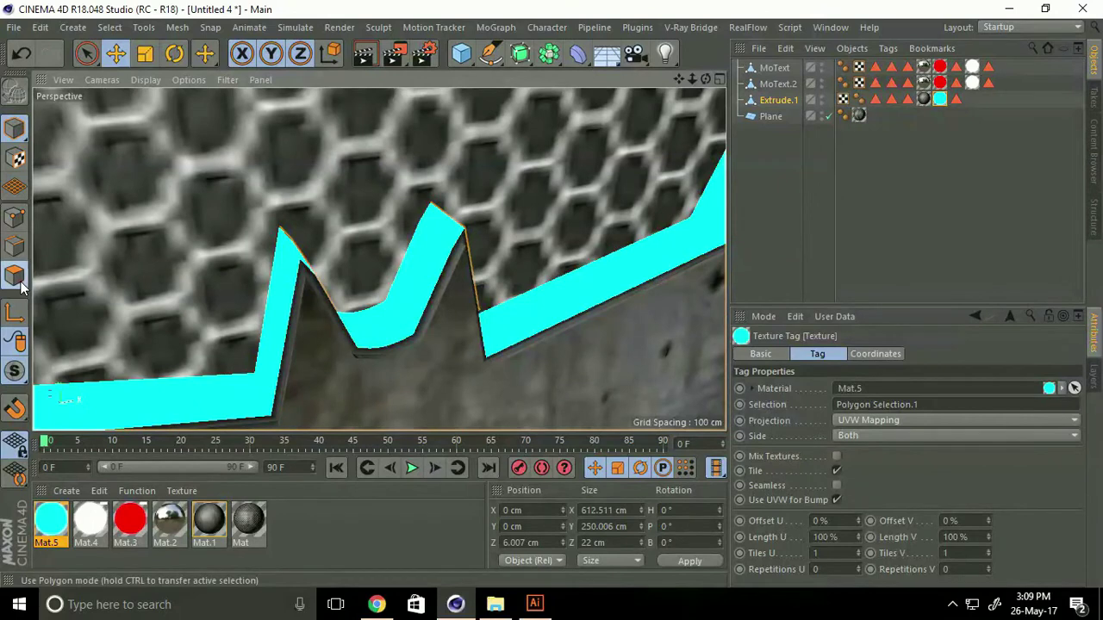
Step: Select the bat extrusion's side strip and apply white Mat.4 to it
click(300, 313)
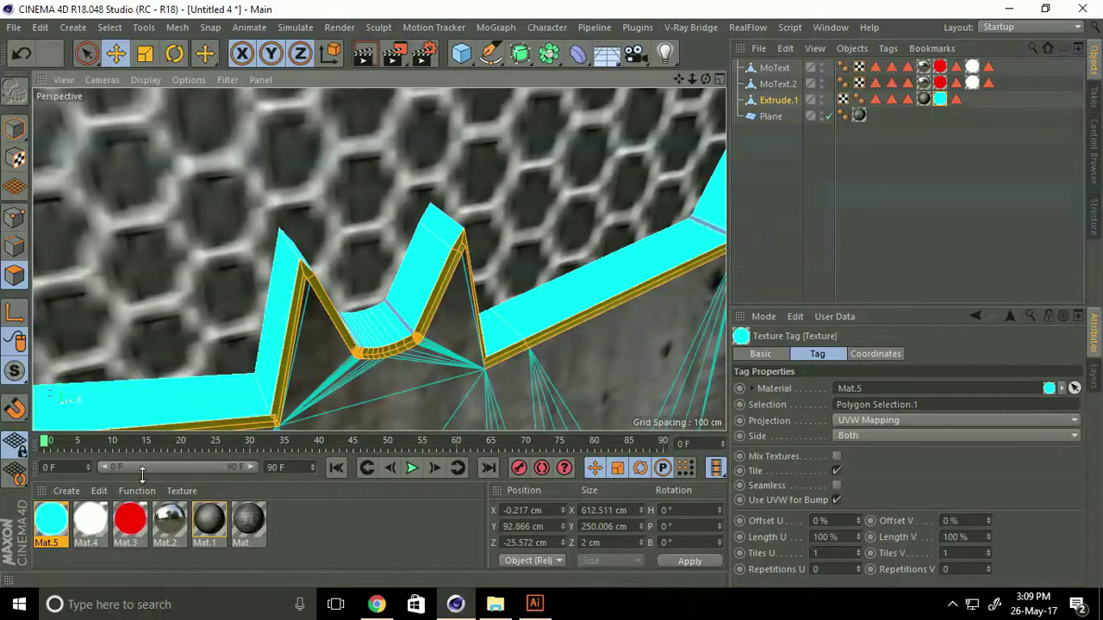
right_click(88, 527)
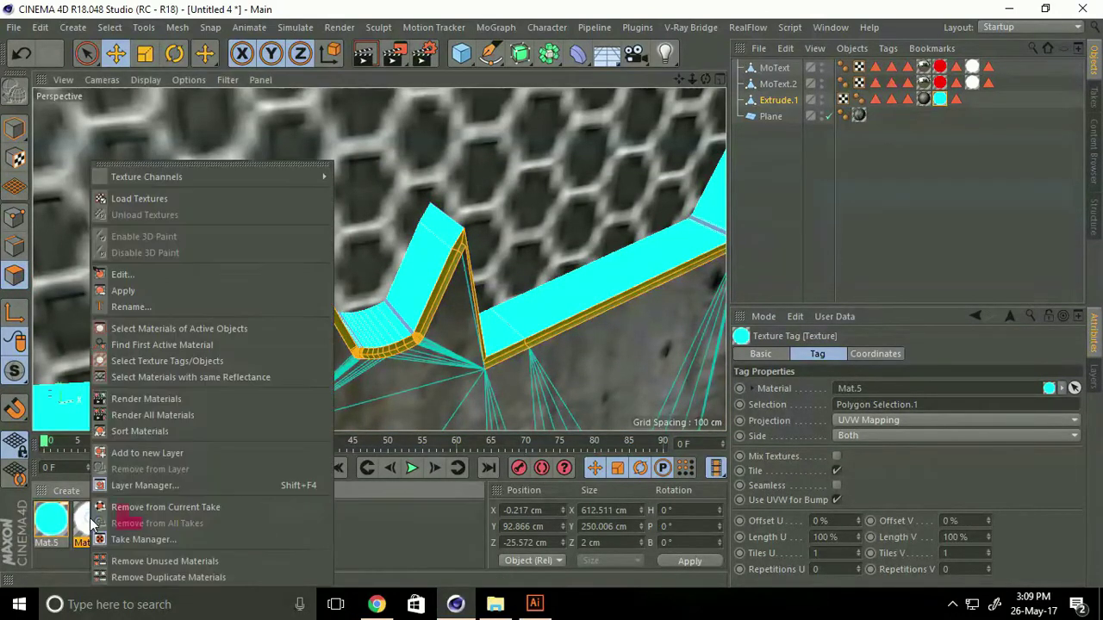
click(132, 292)
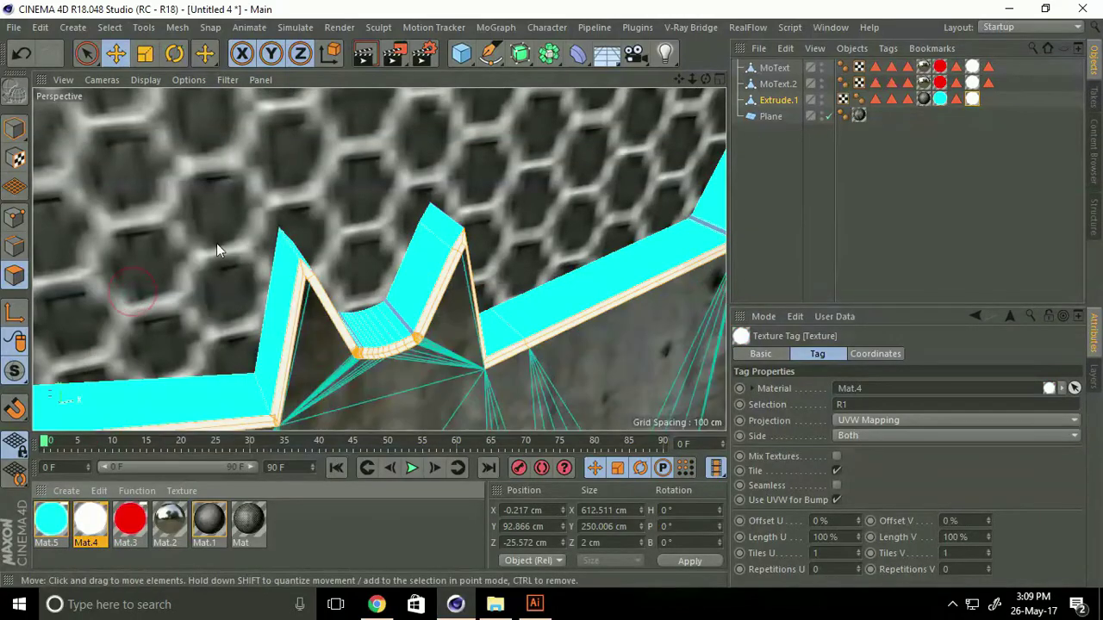
Step: Back in Model mode, orbit and zoom out to frame the whole sign frontally
click(14, 128)
alt+drag(392, 172, 211, 169)
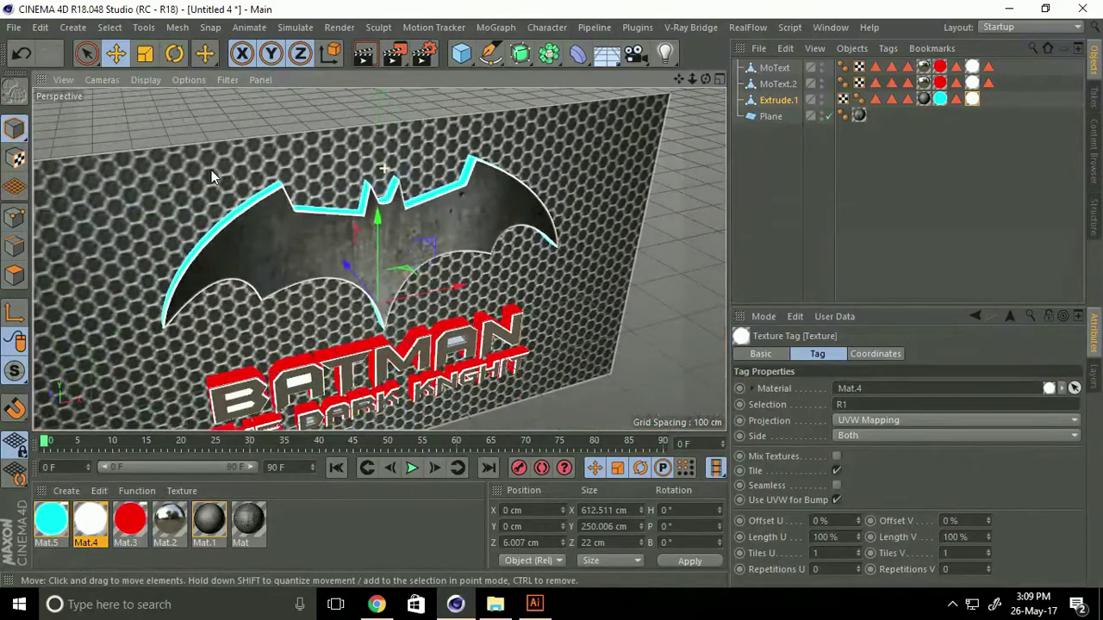
alt+drag(228, 339, 217, 286)
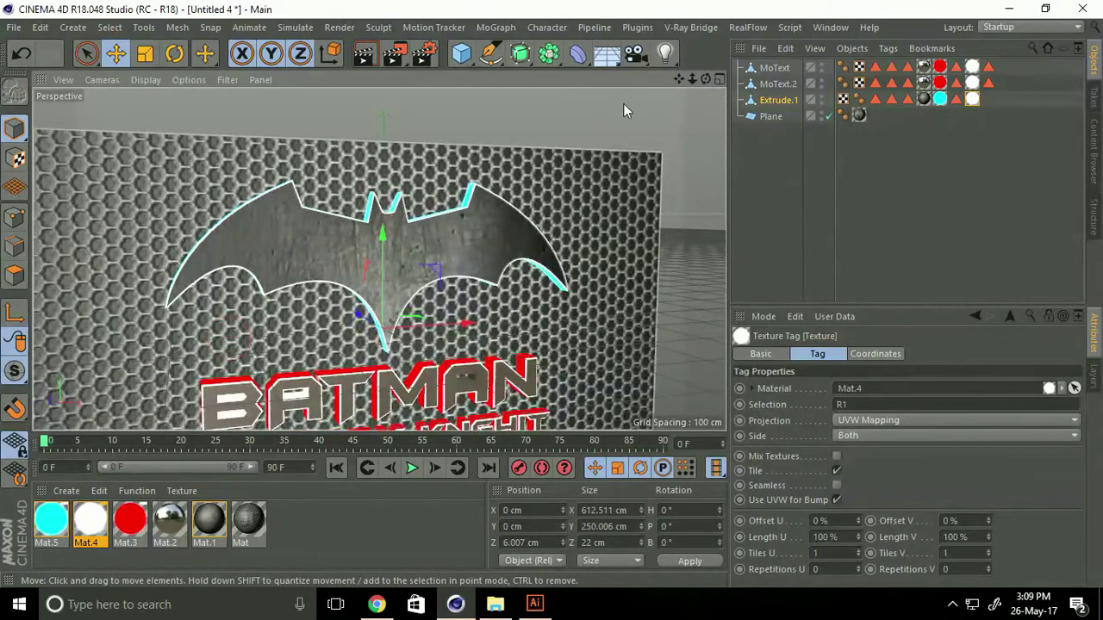
mouse_move(679, 78)
mouse_down()
mouse_move(551, 293)
mouse_move(390, 293)
mouse_move(380, 268)
mouse_up()
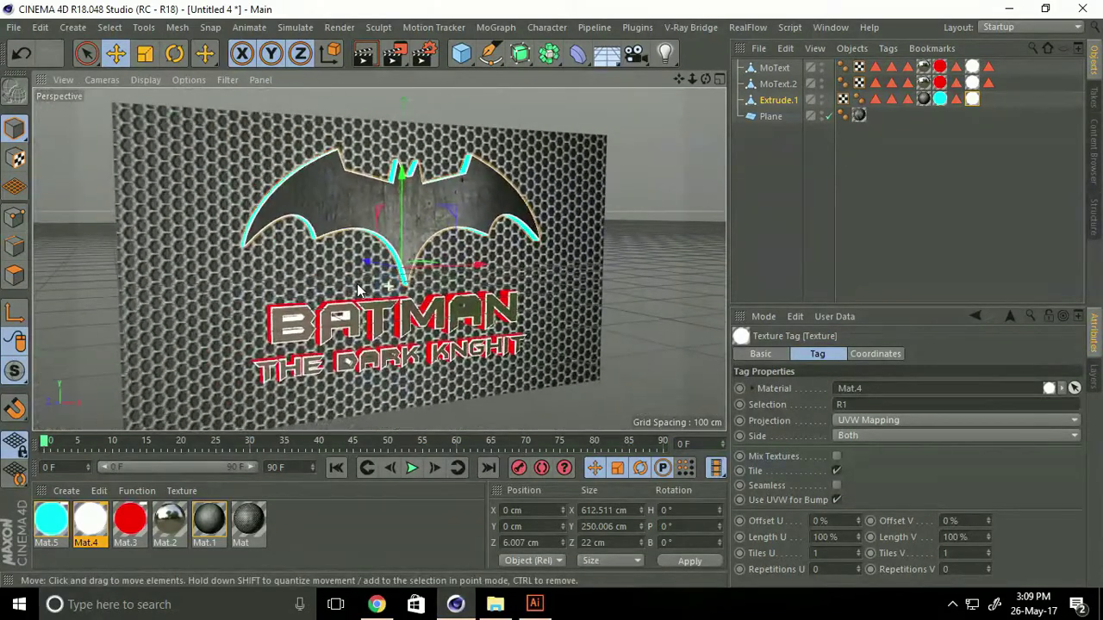
Step: Add a target spot light to the scene
click(664, 55)
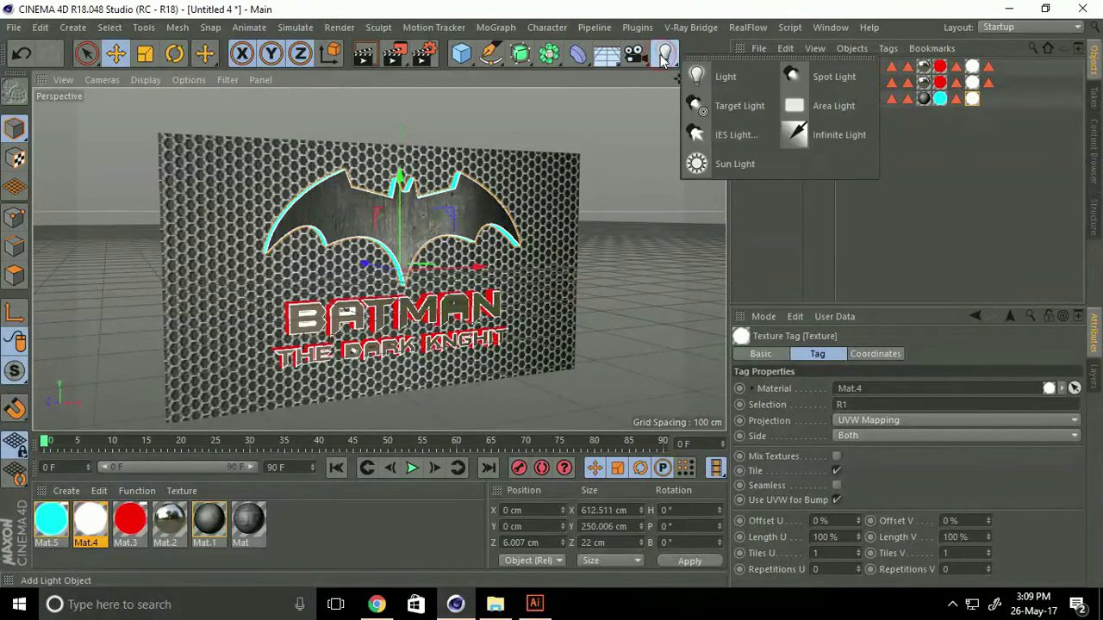
click(699, 109)
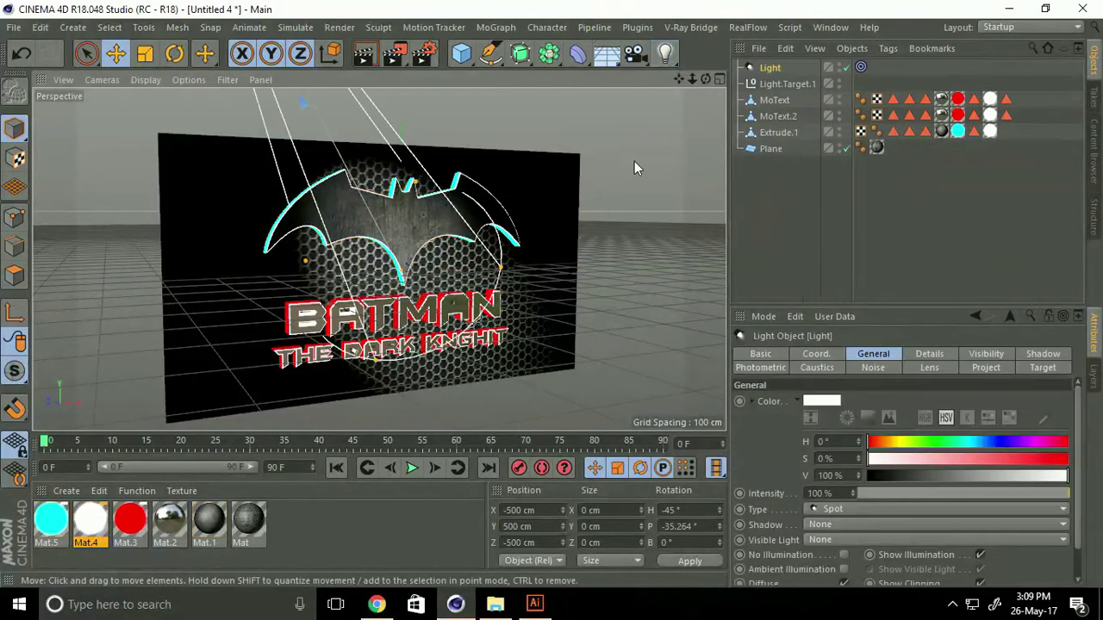
scroll(561, 263, down, 5)
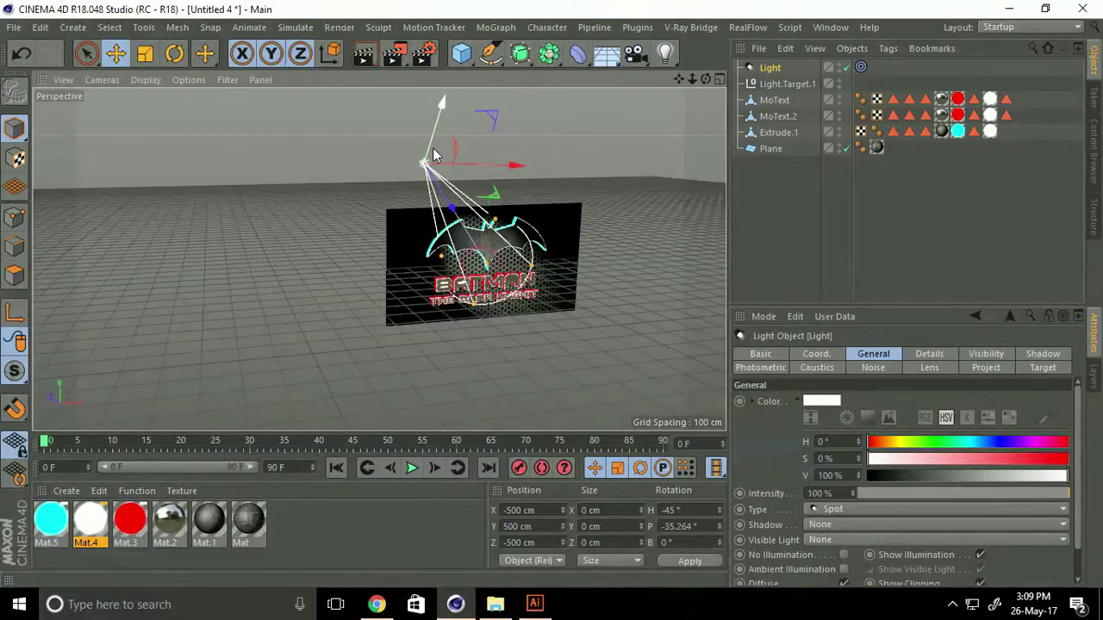
Step: Move the spot light sideways and down in front of the Batman board, then orbit to face it
drag(452, 207, 498, 260)
key(ctrl+z)
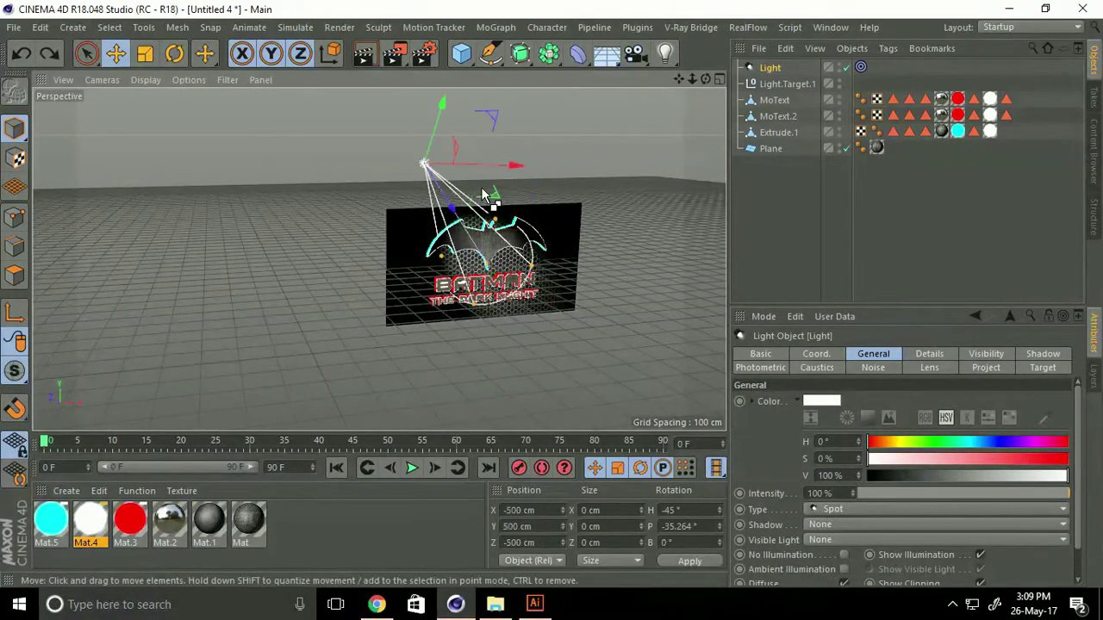
drag(512, 169, 638, 178)
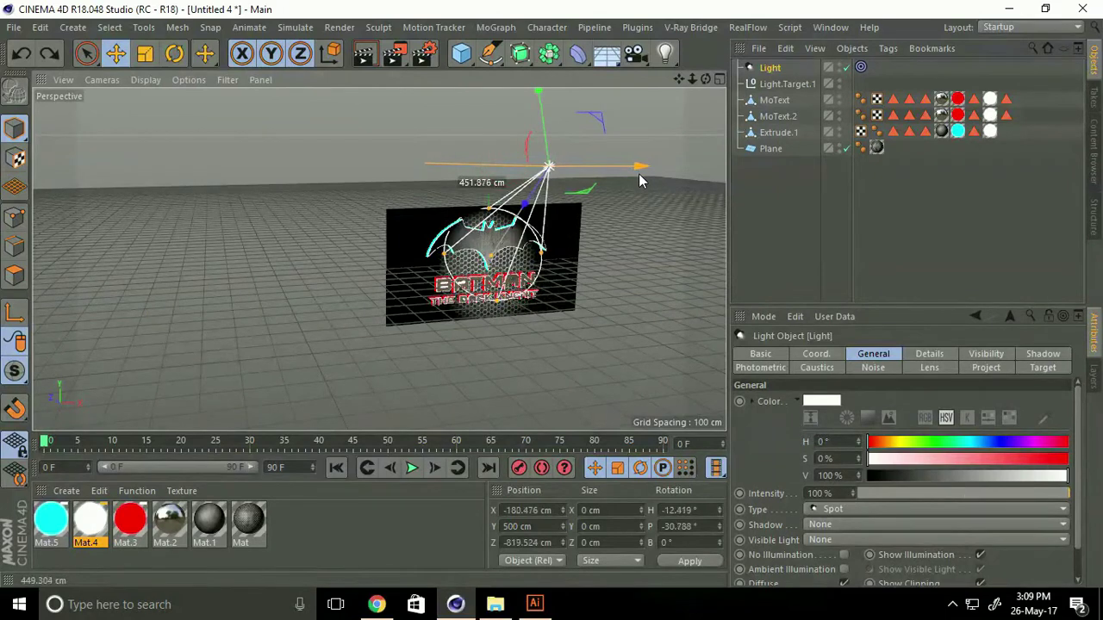
drag(542, 100, 544, 259)
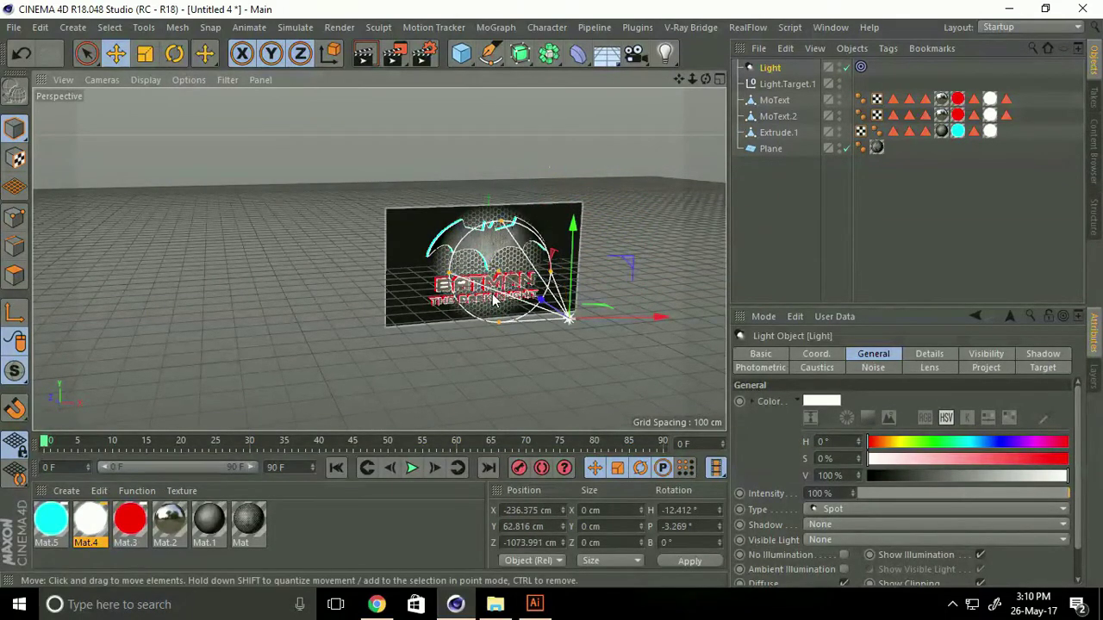
scroll(546, 284, up, 2)
scroll(545, 298, up, 2)
alt+drag(545, 298, 534, 179)
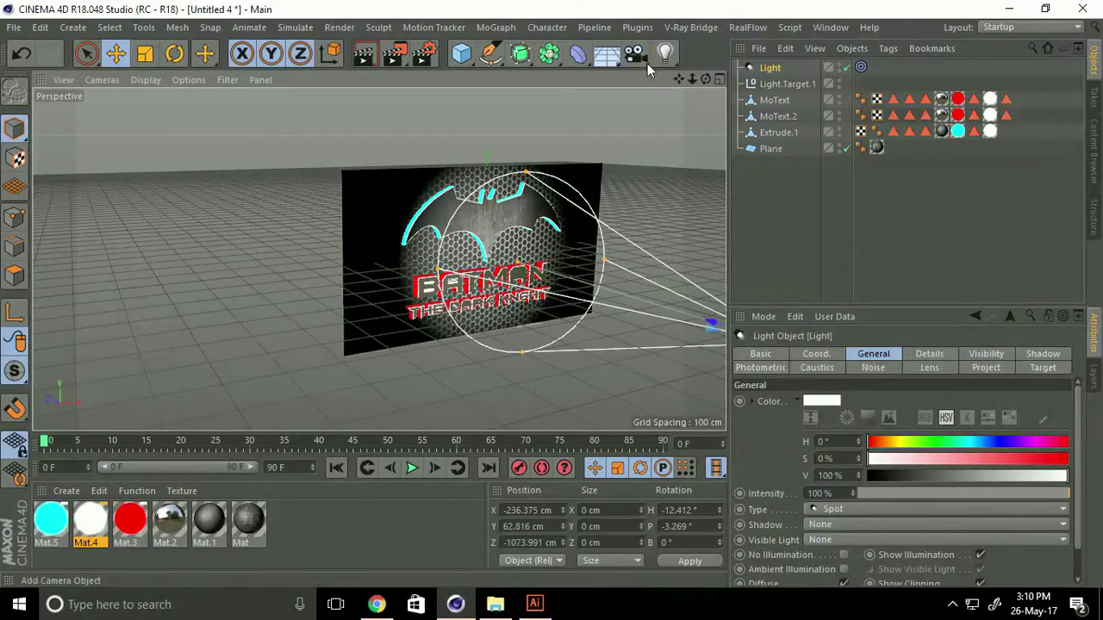
Step: Add a new Camera and move the view in close to the Batman board
click(635, 54)
click(681, 79)
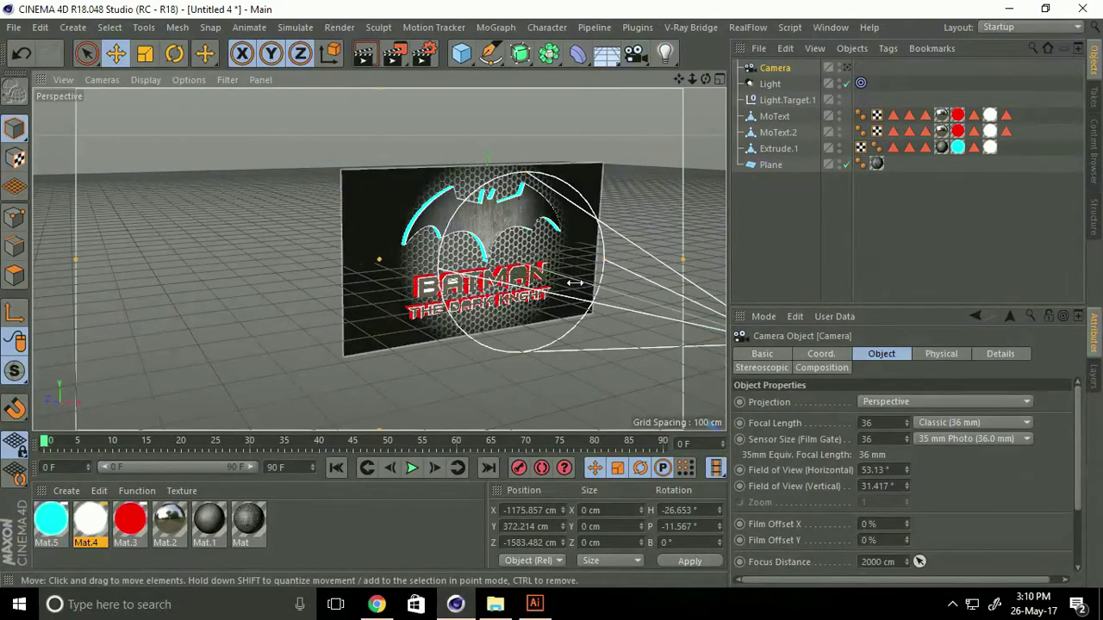
mouse_move(585, 293)
alt+mouse_down()
mouse_move(631, 239)
mouse_move(559, 255)
alt+mouse_up()
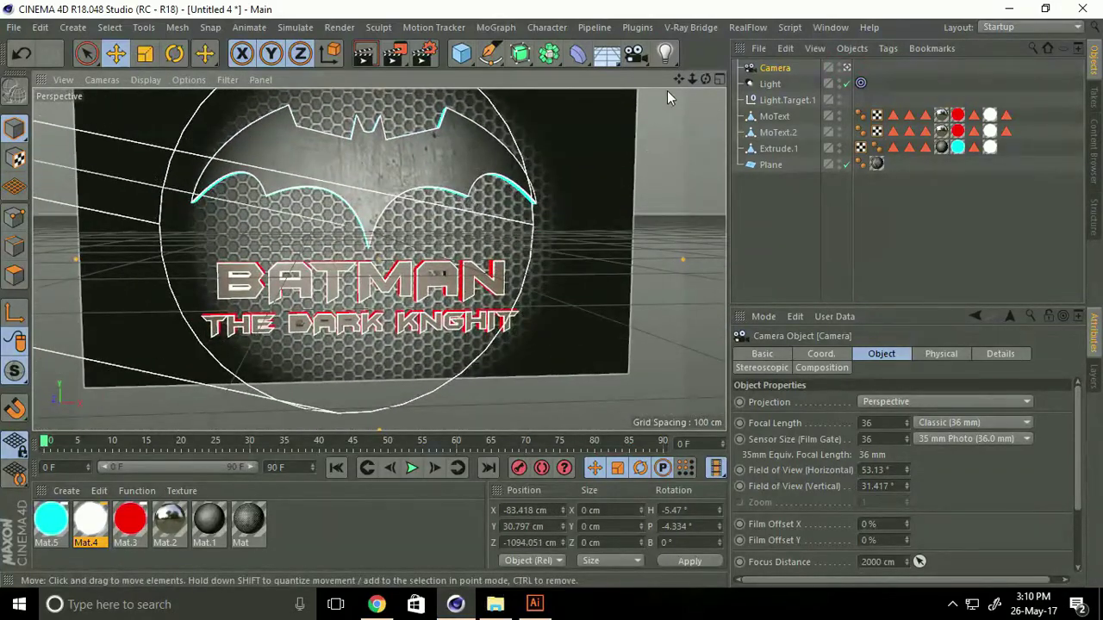
alt+drag(668, 95, 515, 189)
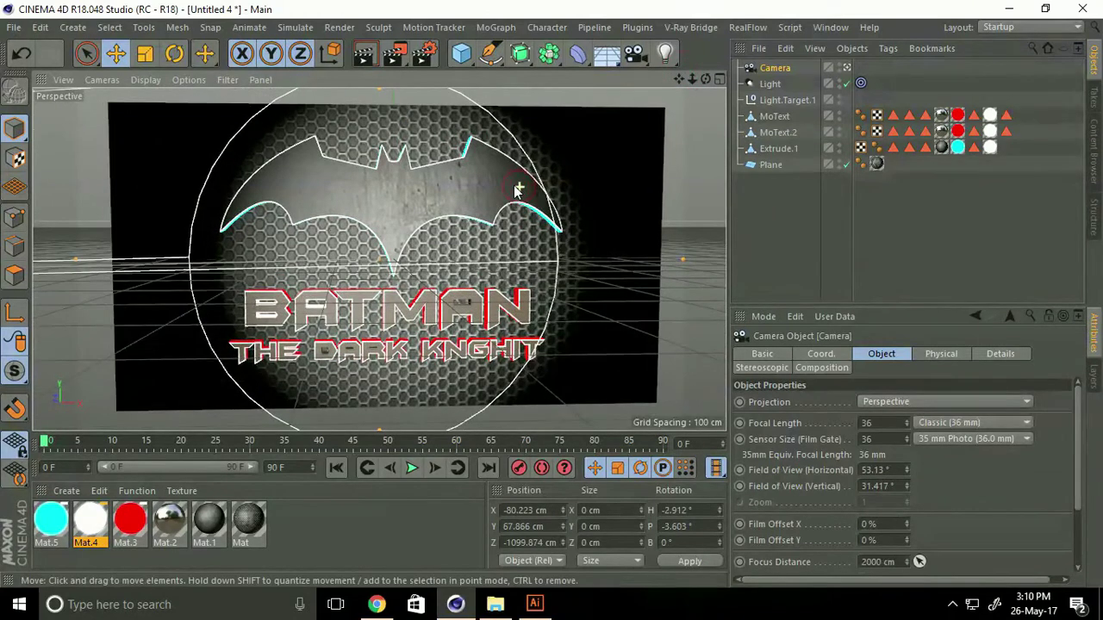
Step: Set the camera's H and P rotation to 0° and reframe the board lower and larger
click(681, 510)
text(0)
key(Tab)
text(0)
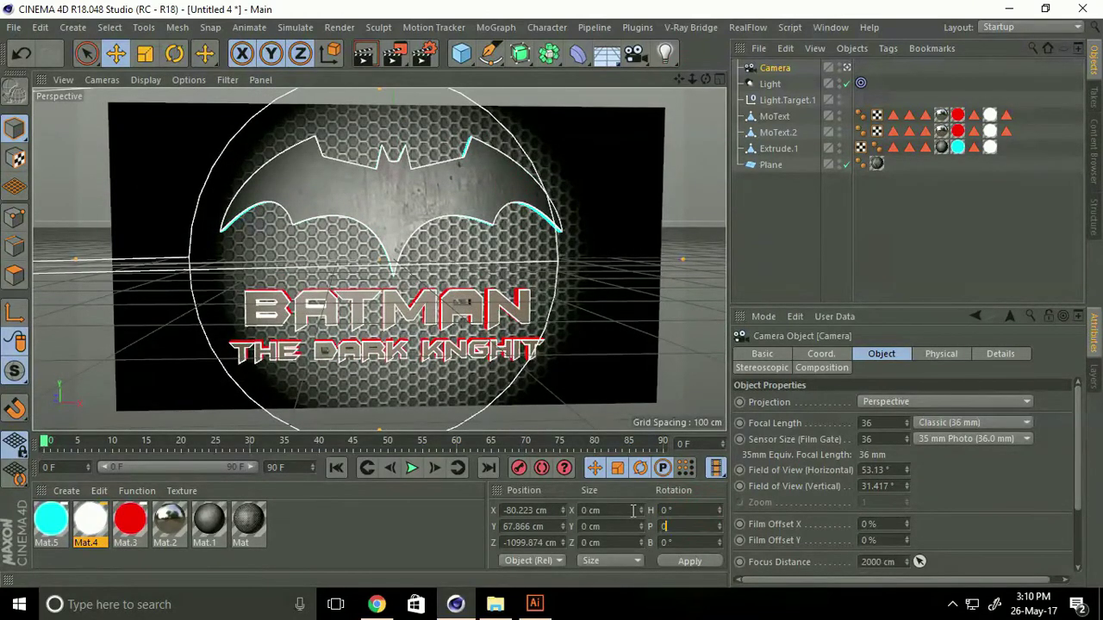
key(Return)
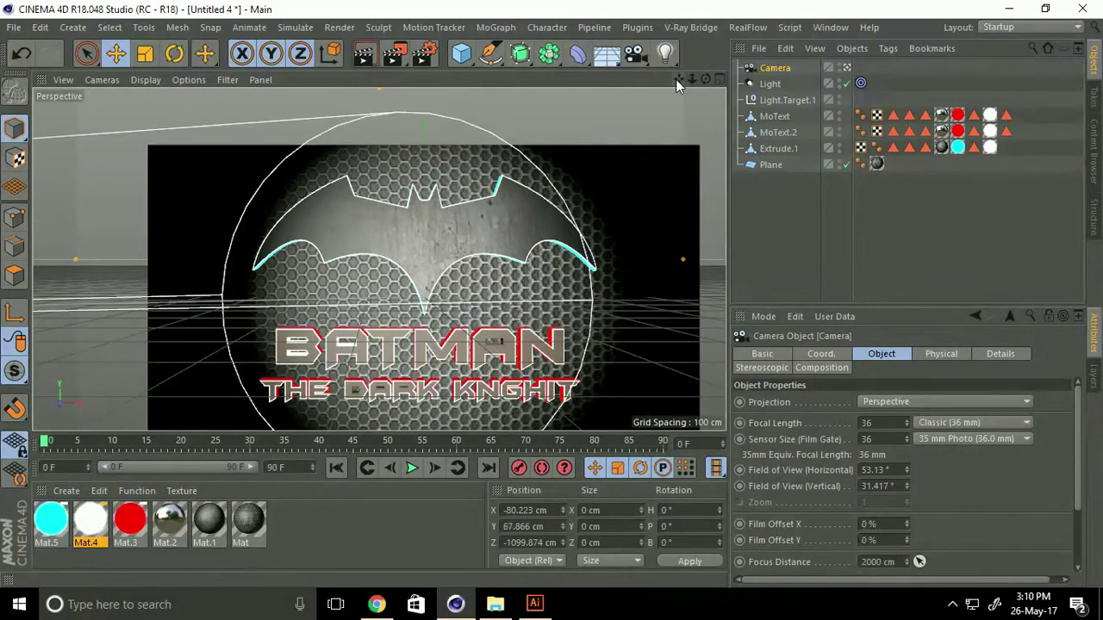
drag(675, 80, 548, 283)
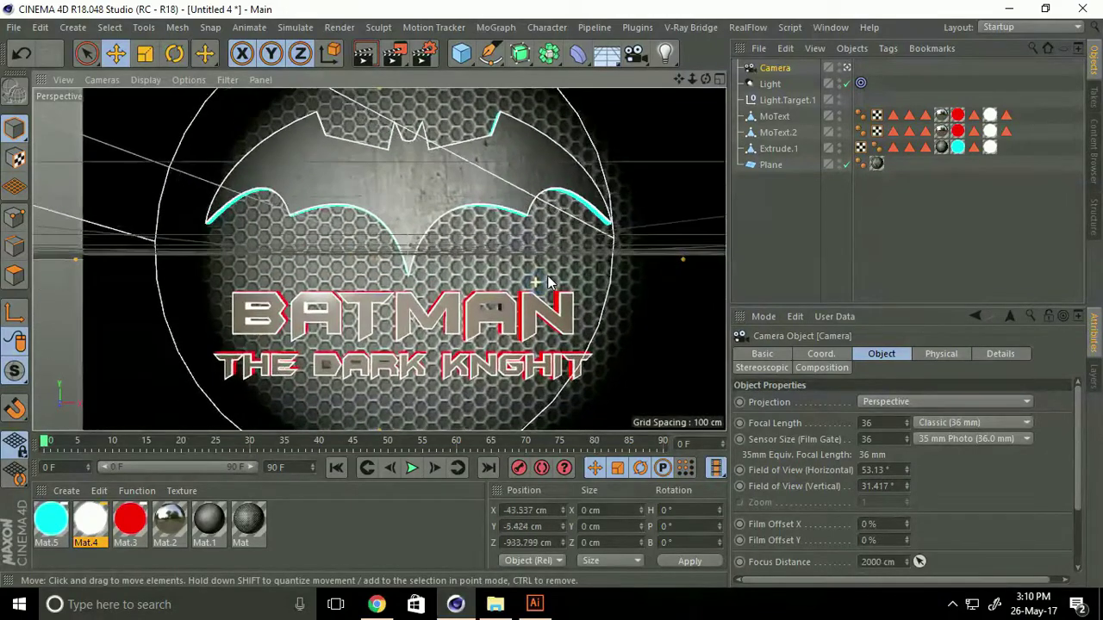
scroll(548, 282, up, 1)
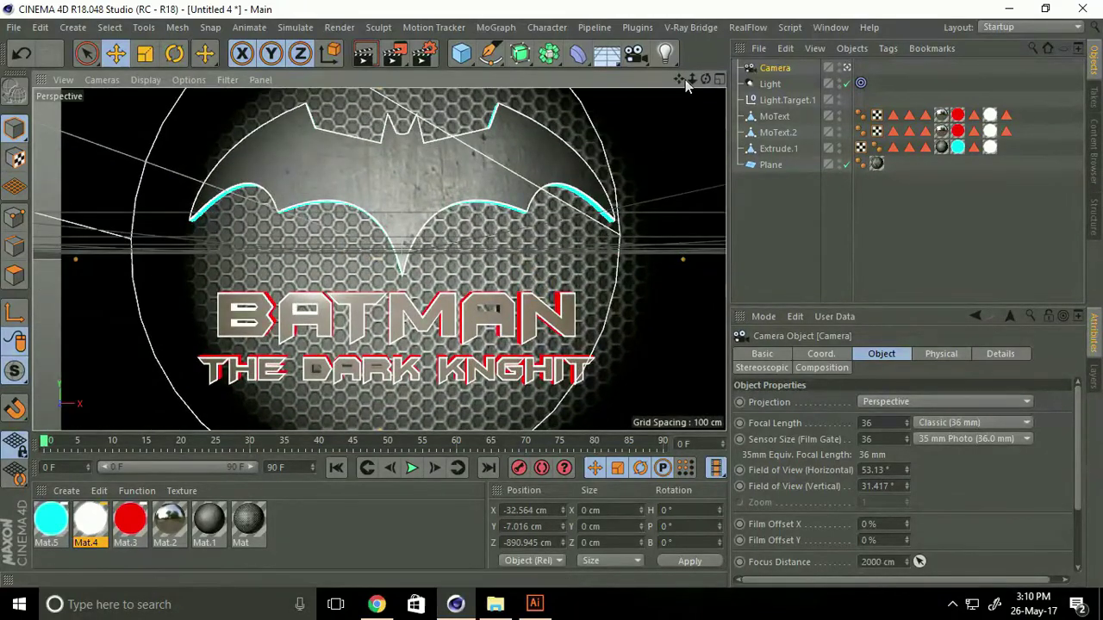
drag(685, 79, 554, 301)
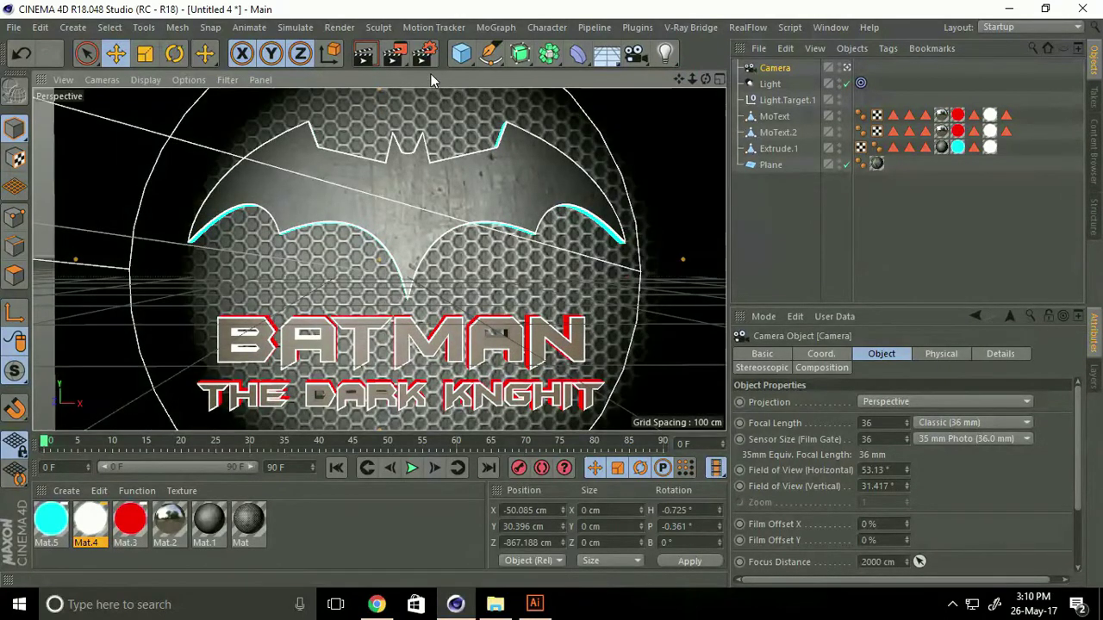
Step: Add Global Illumination and Ambient Occlusion effects in the Render Settings
click(429, 61)
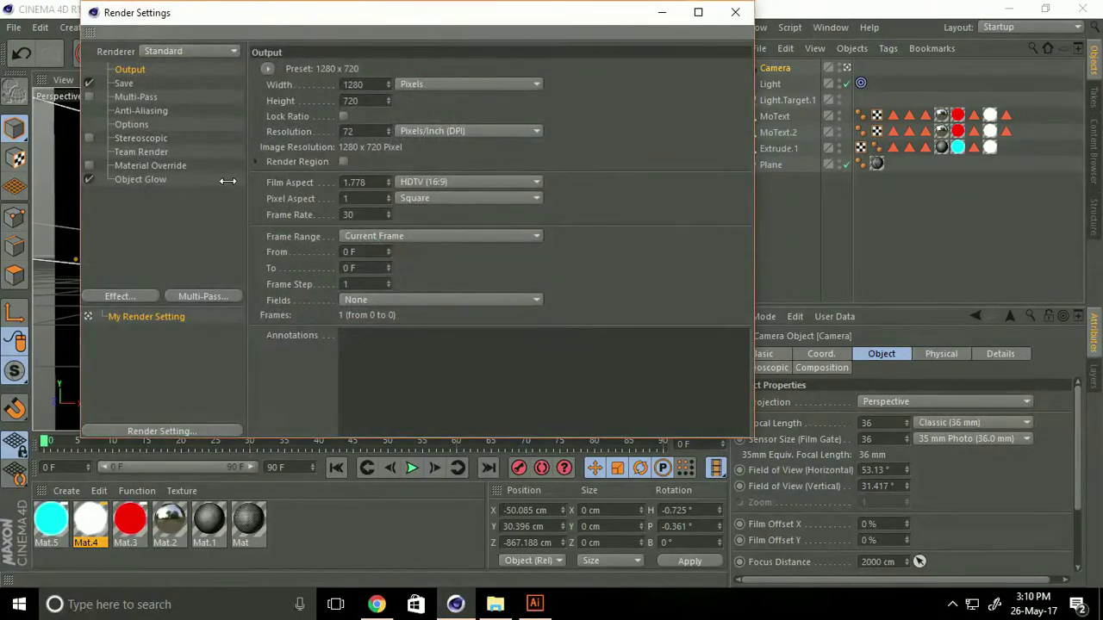
click(119, 296)
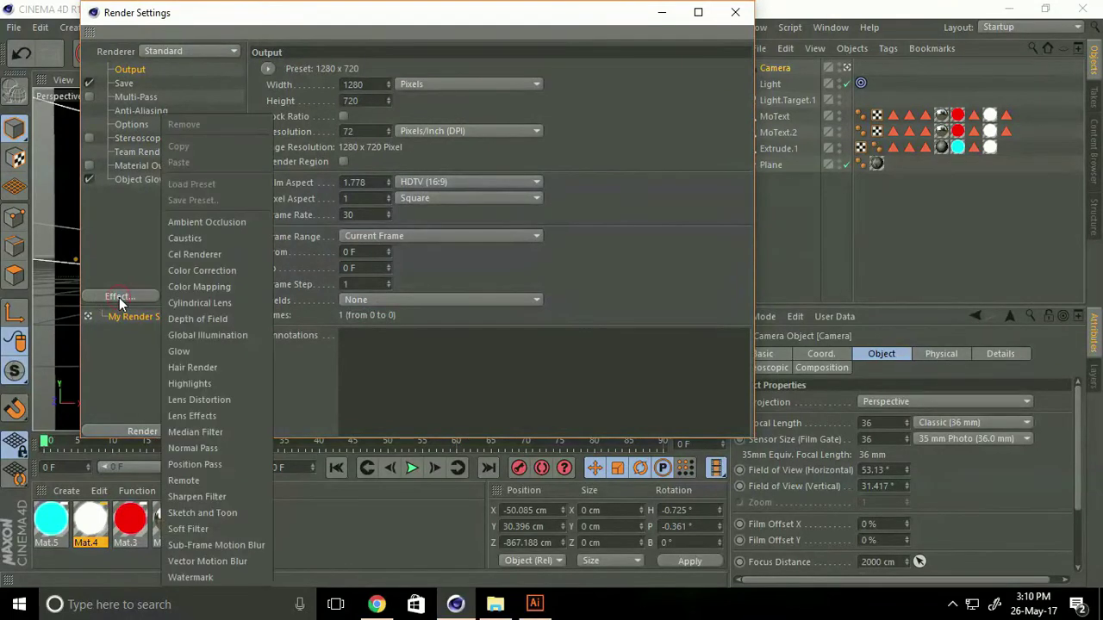
click(189, 337)
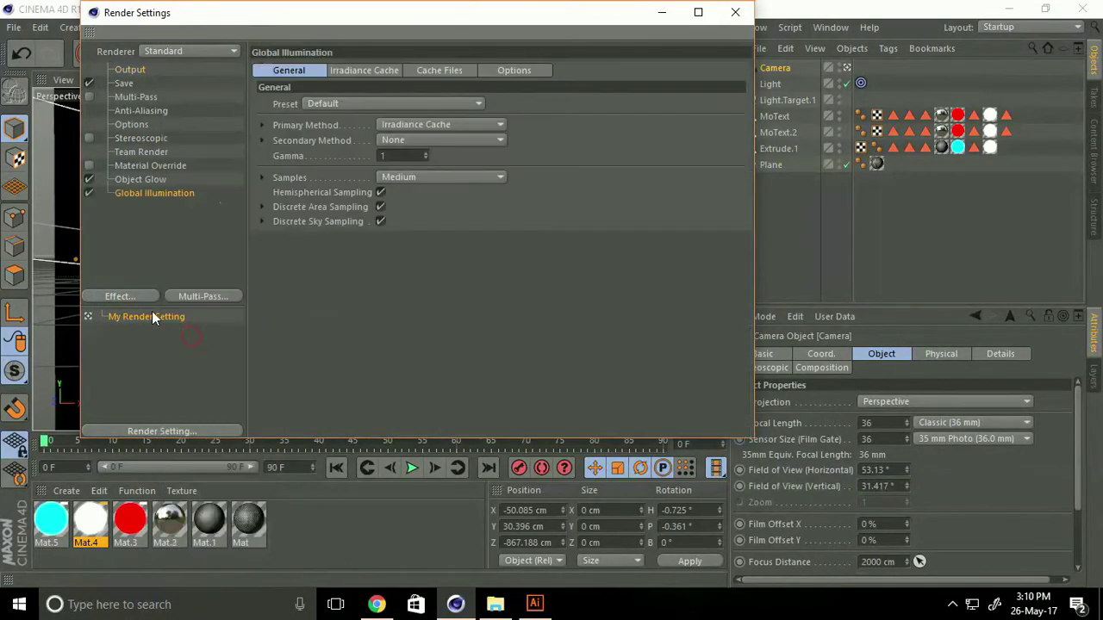
click(124, 296)
click(188, 238)
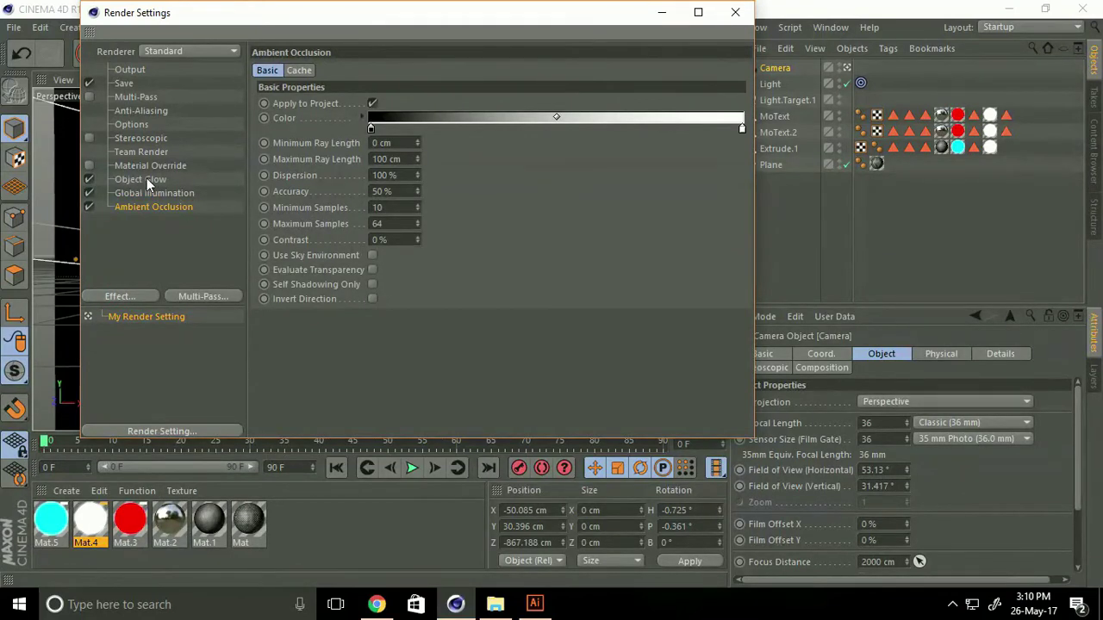
Step: Set anti-aliasing to Best with a 4x4 minimum level, then close Render Settings
click(132, 112)
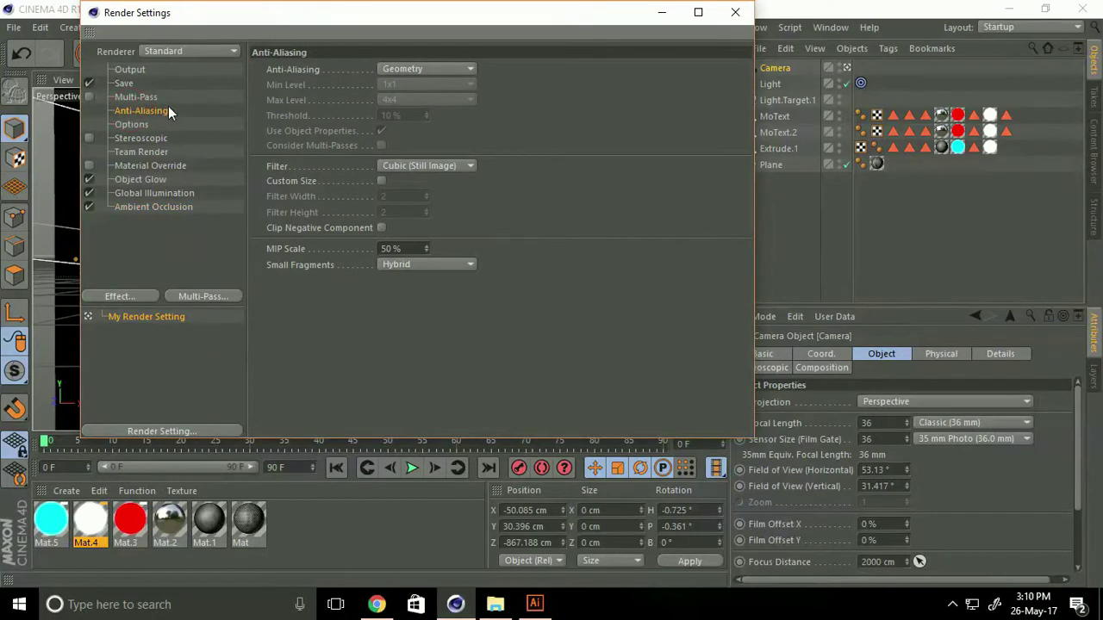
click(397, 68)
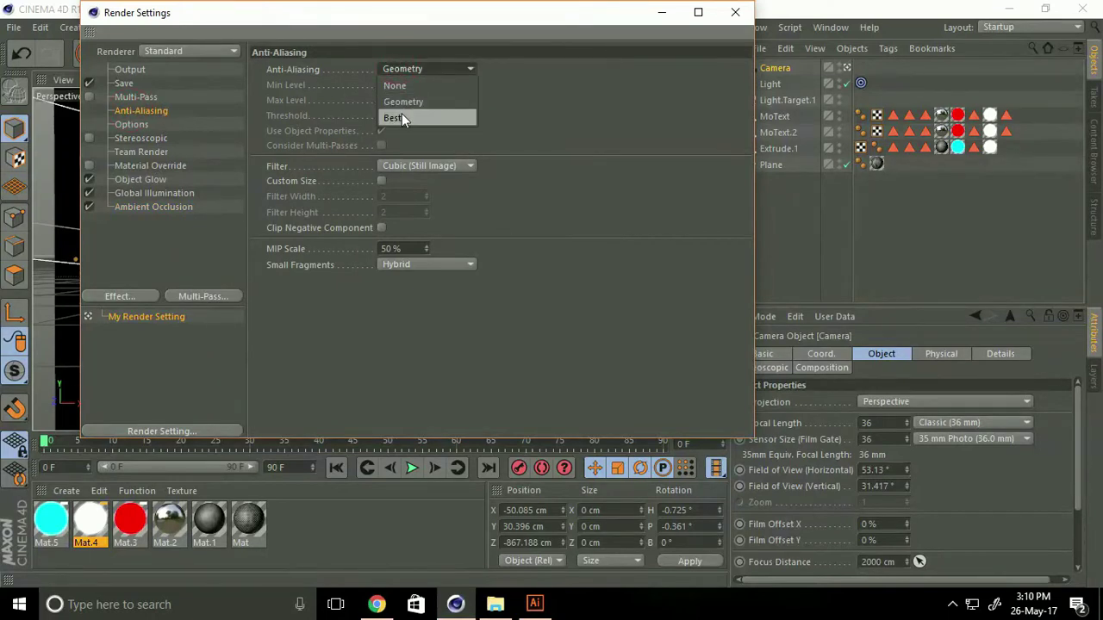
click(402, 115)
click(405, 85)
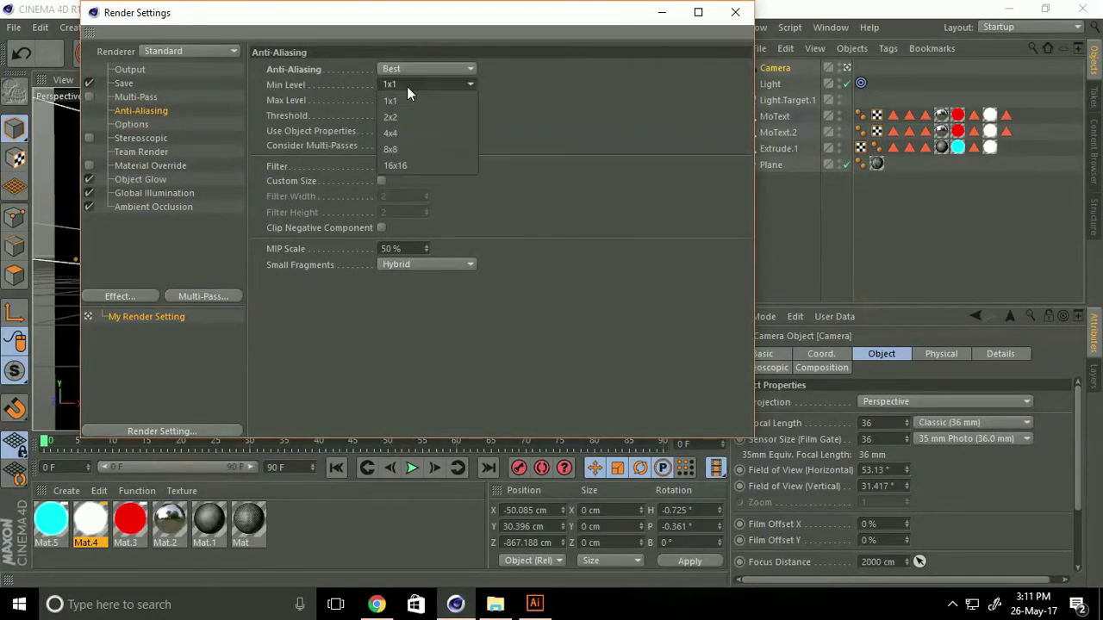
click(403, 120)
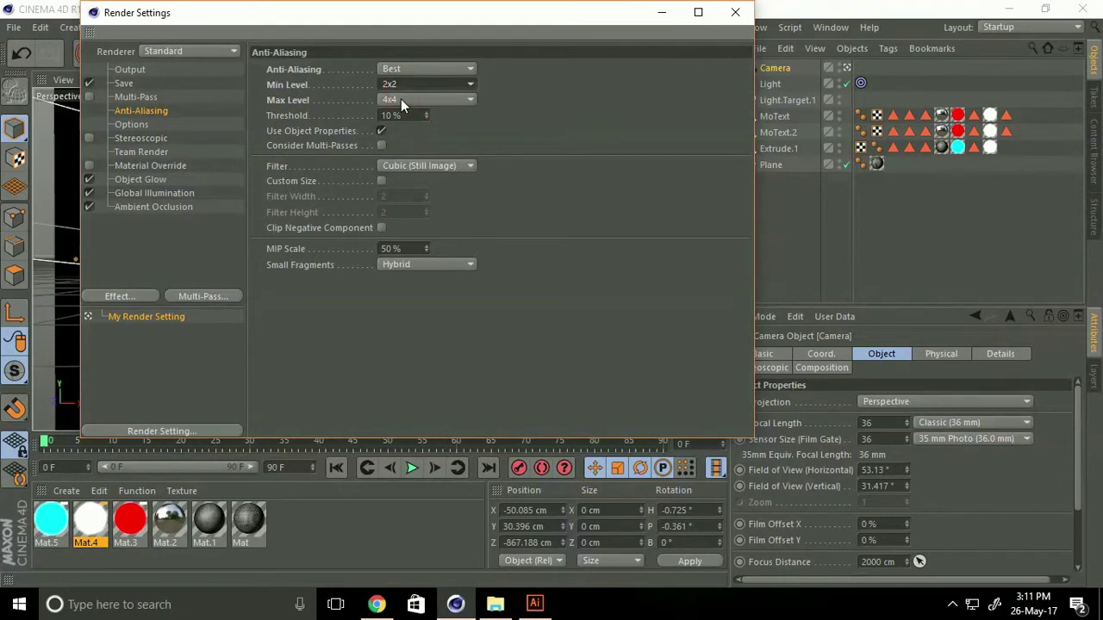
click(393, 84)
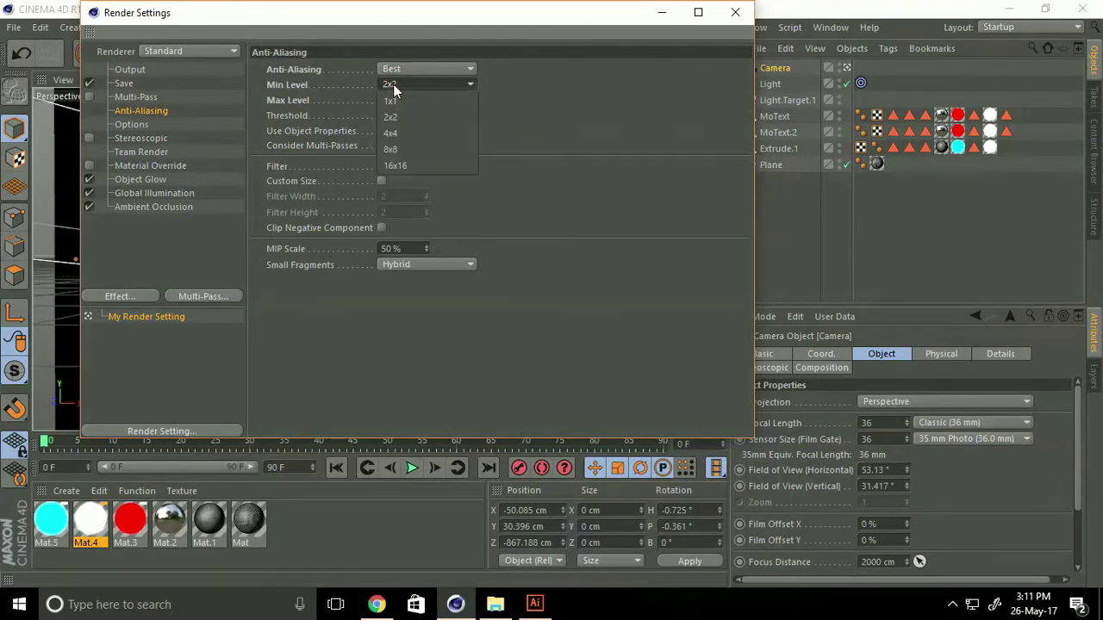
click(389, 135)
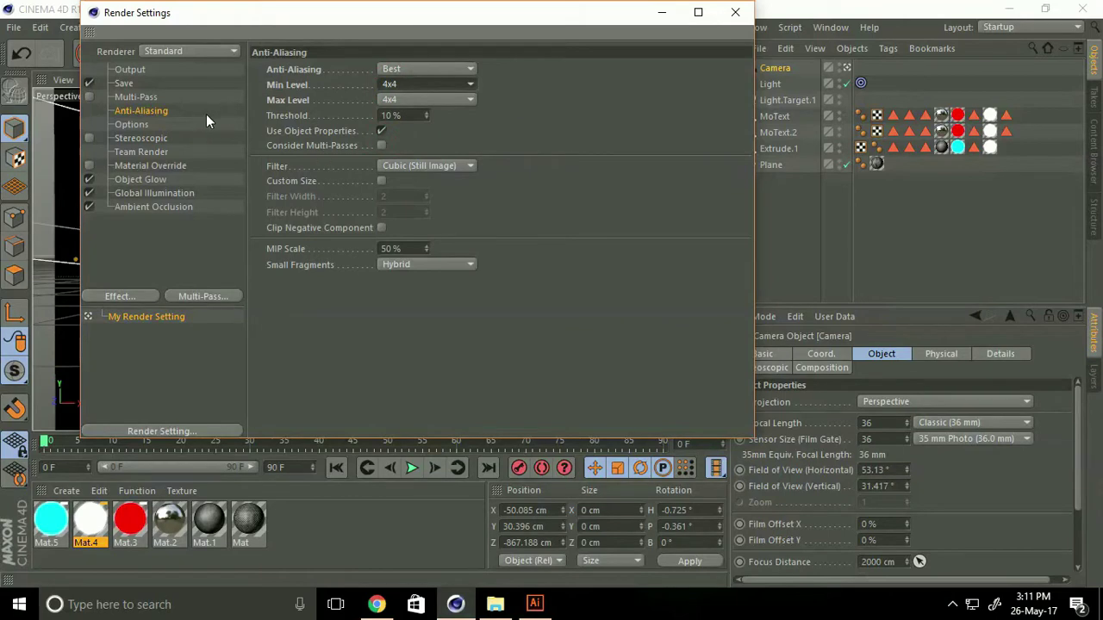
click(735, 12)
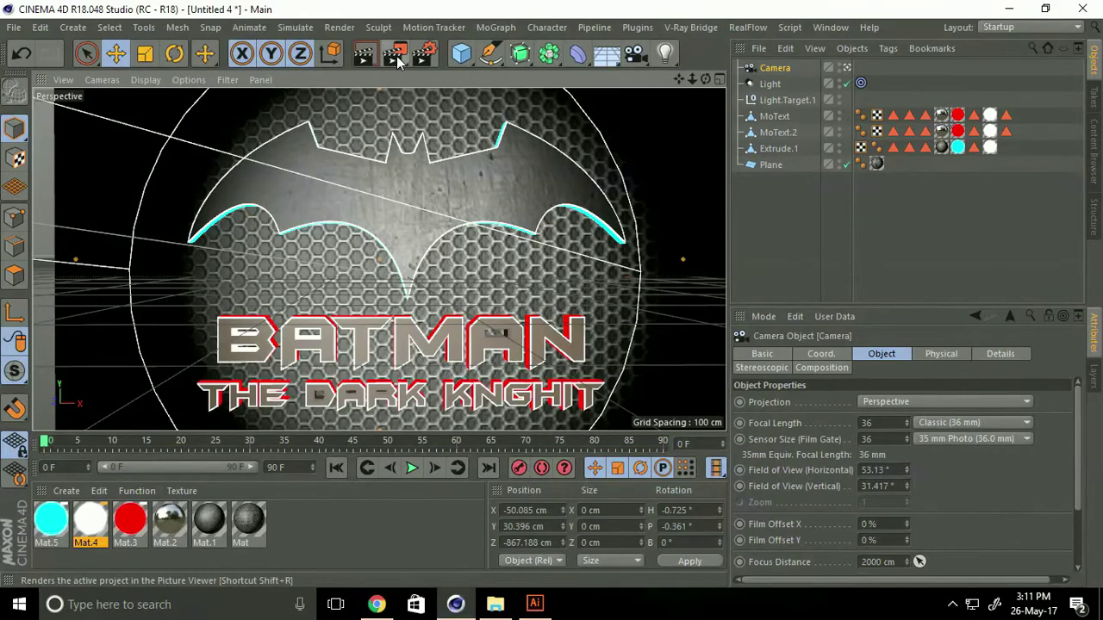
Step: Render the Batman scene to the Picture Viewer and zoom the preview
click(392, 54)
scroll(357, 237, down, 2)
scroll(358, 237, down, 1)
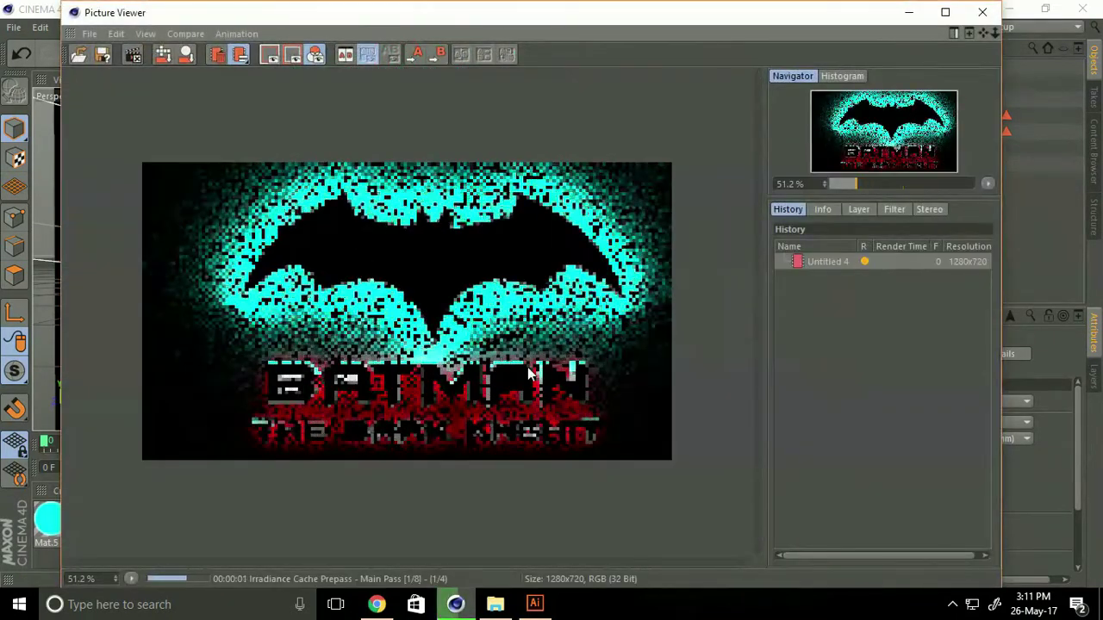
scroll(500, 357, up, 1)
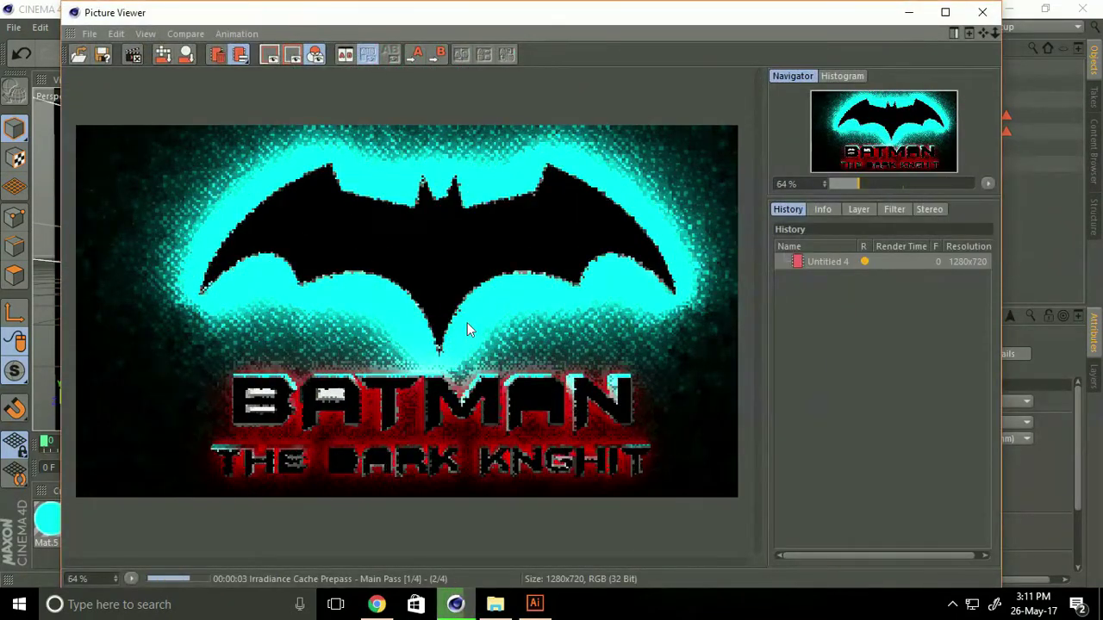